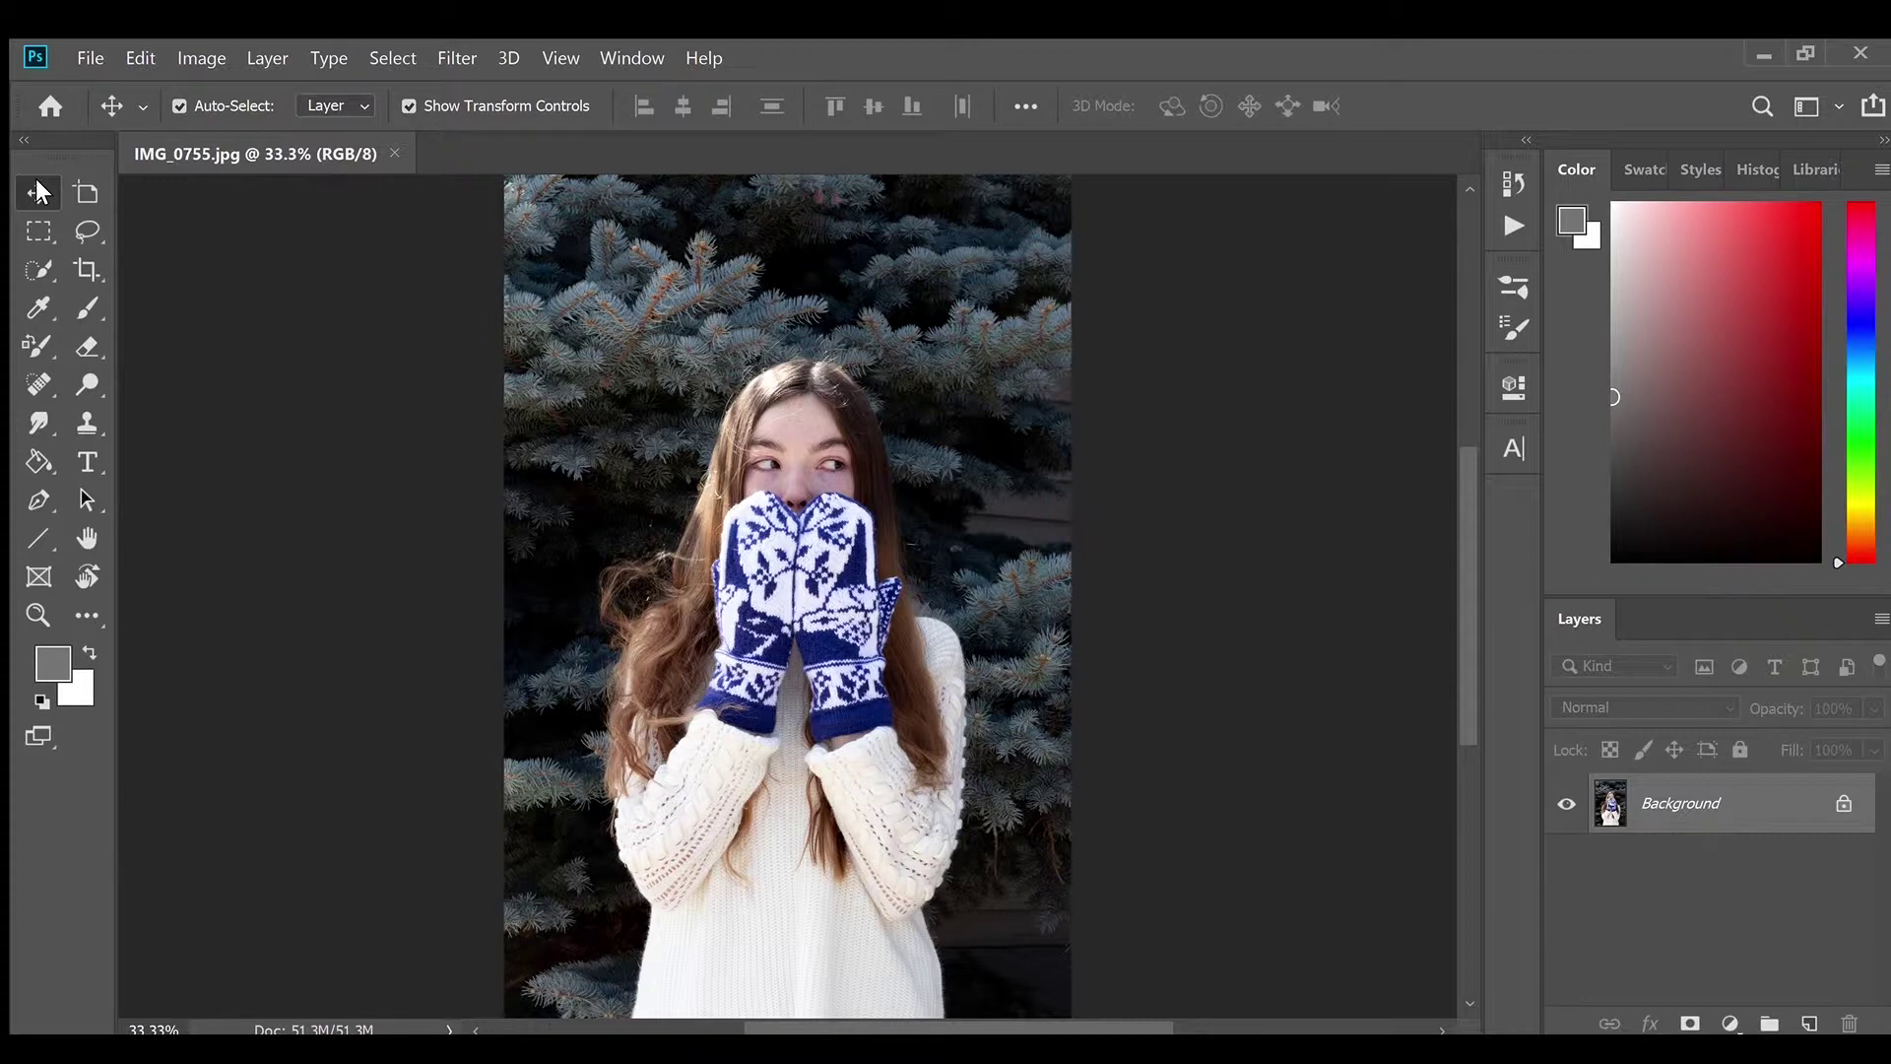
Pick the Quick Selection tool and use Select Subject to select the girl automatically
{"action": "left_click", "coordinate": [37, 271]}
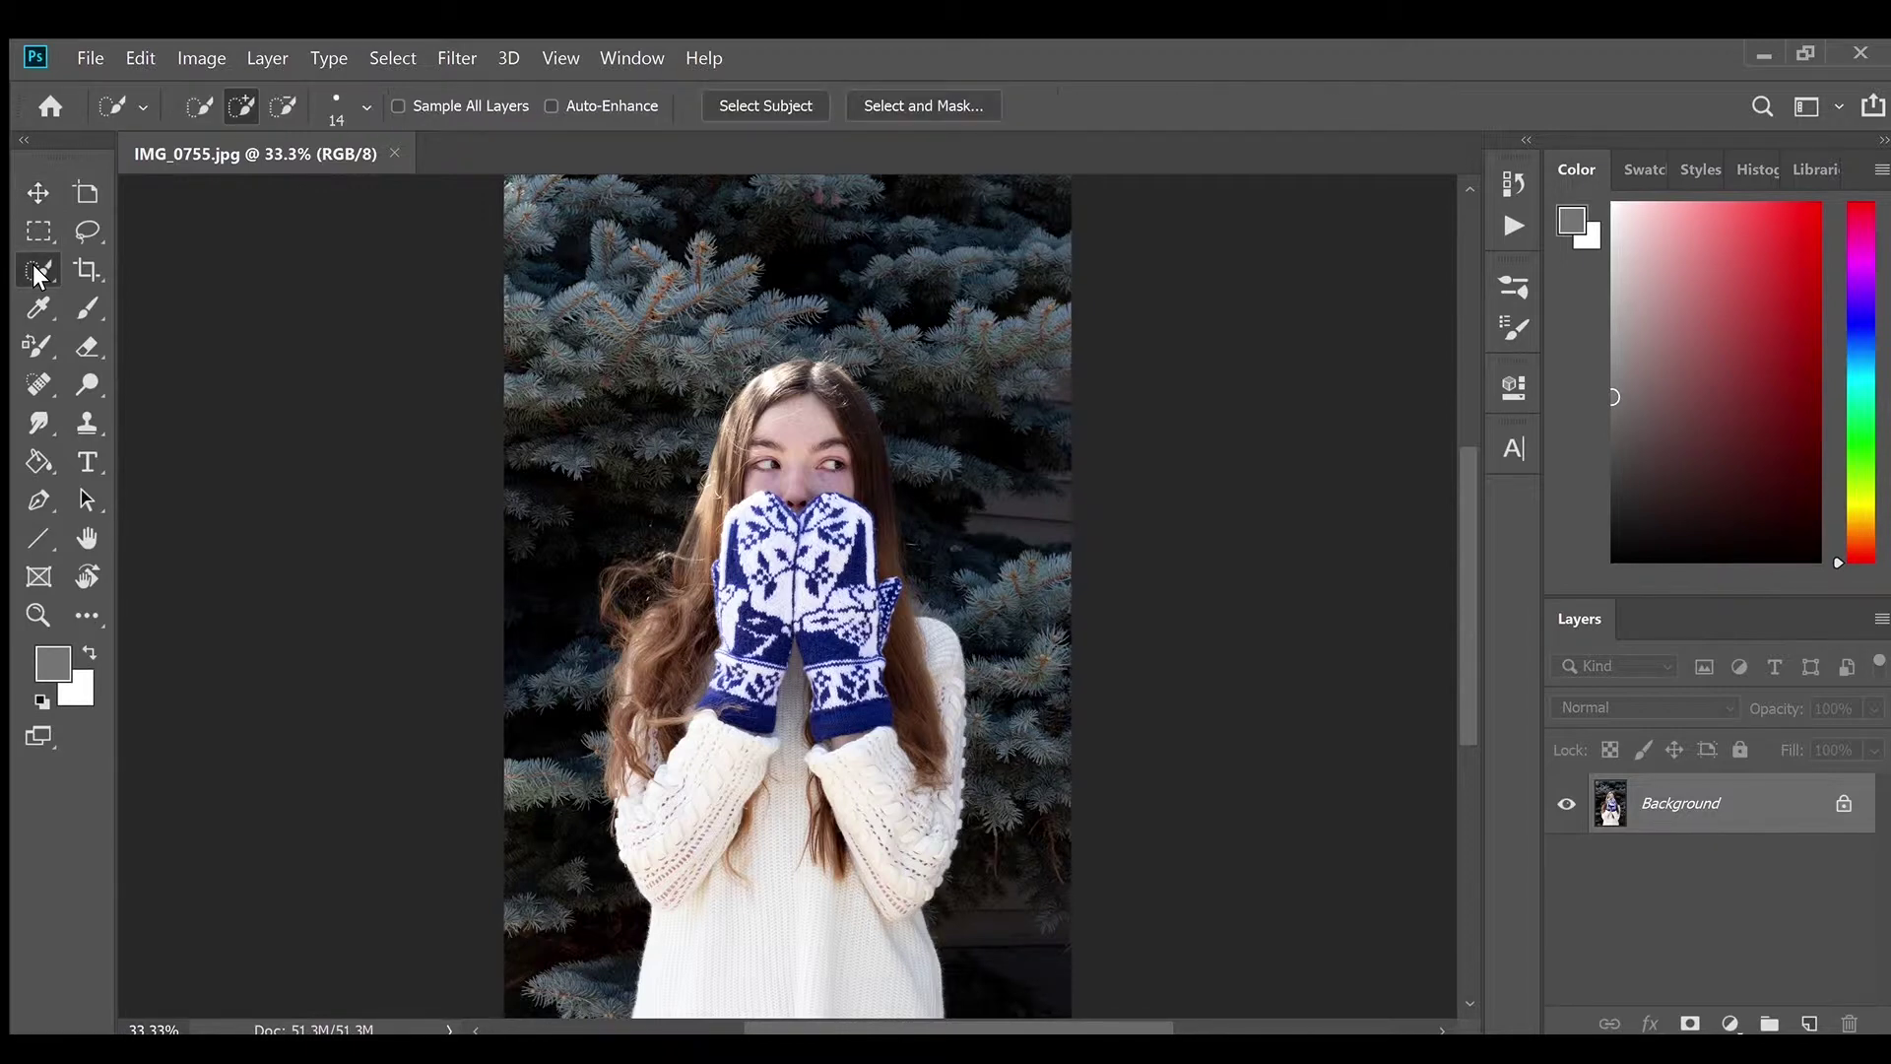
{"action": "left_click", "coordinate": [746, 96]}
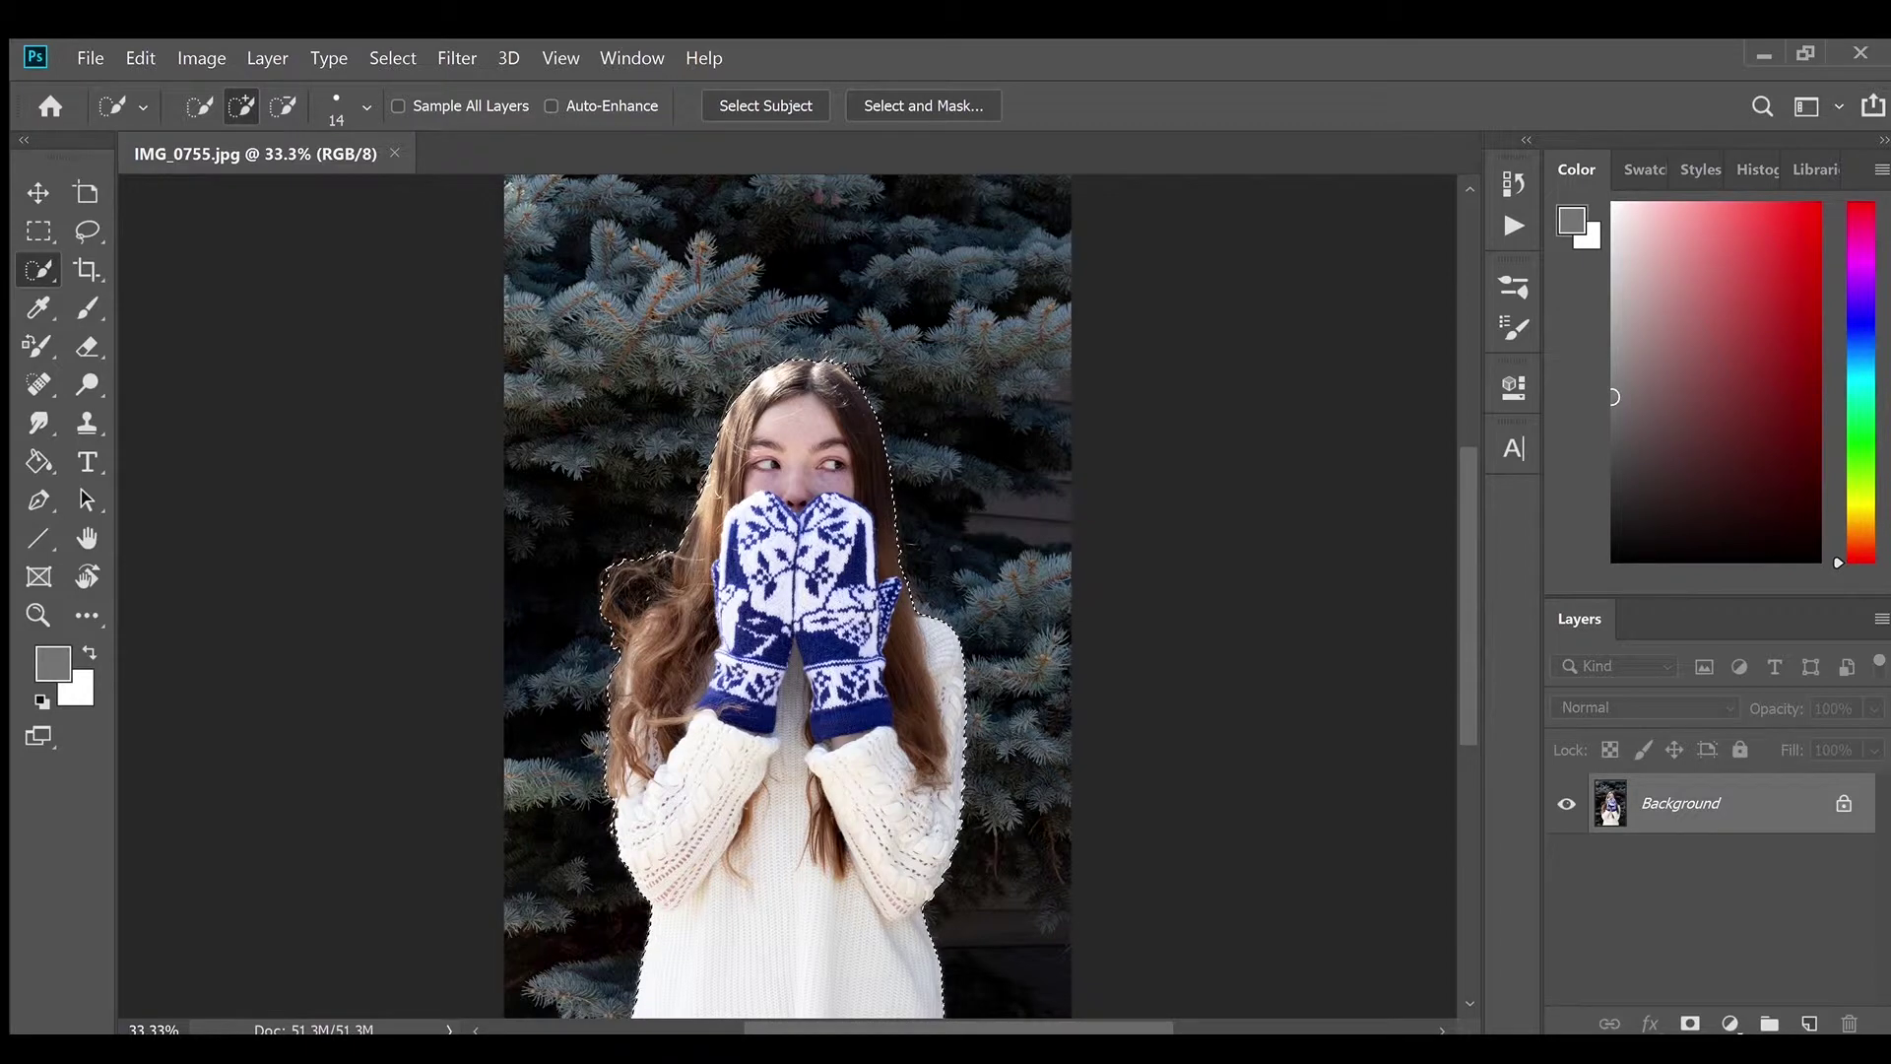
Open Select and Mask and zoom the preview to 100%
{"action": "left_click", "coordinate": [907, 102]}
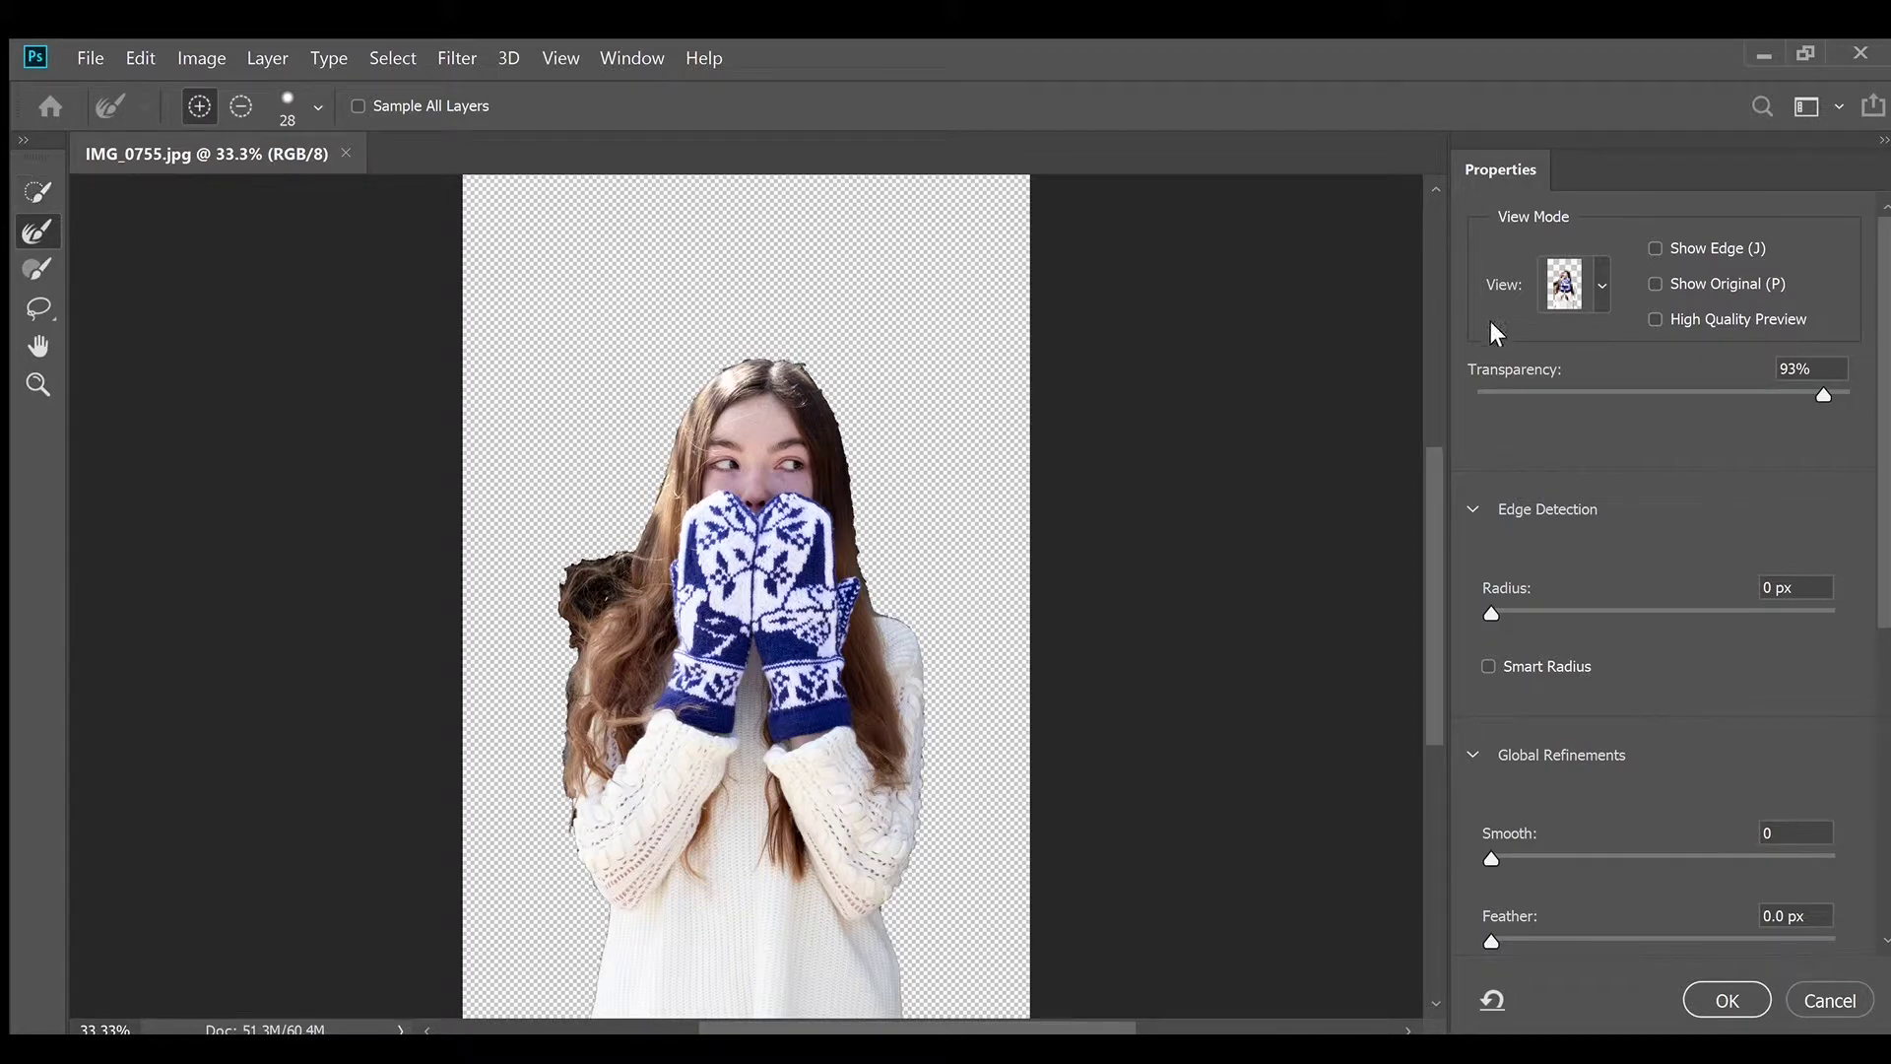
{"action": "left_click", "coordinate": [1487, 609]}
{"action": "key", "text": "ctrl+plus"}
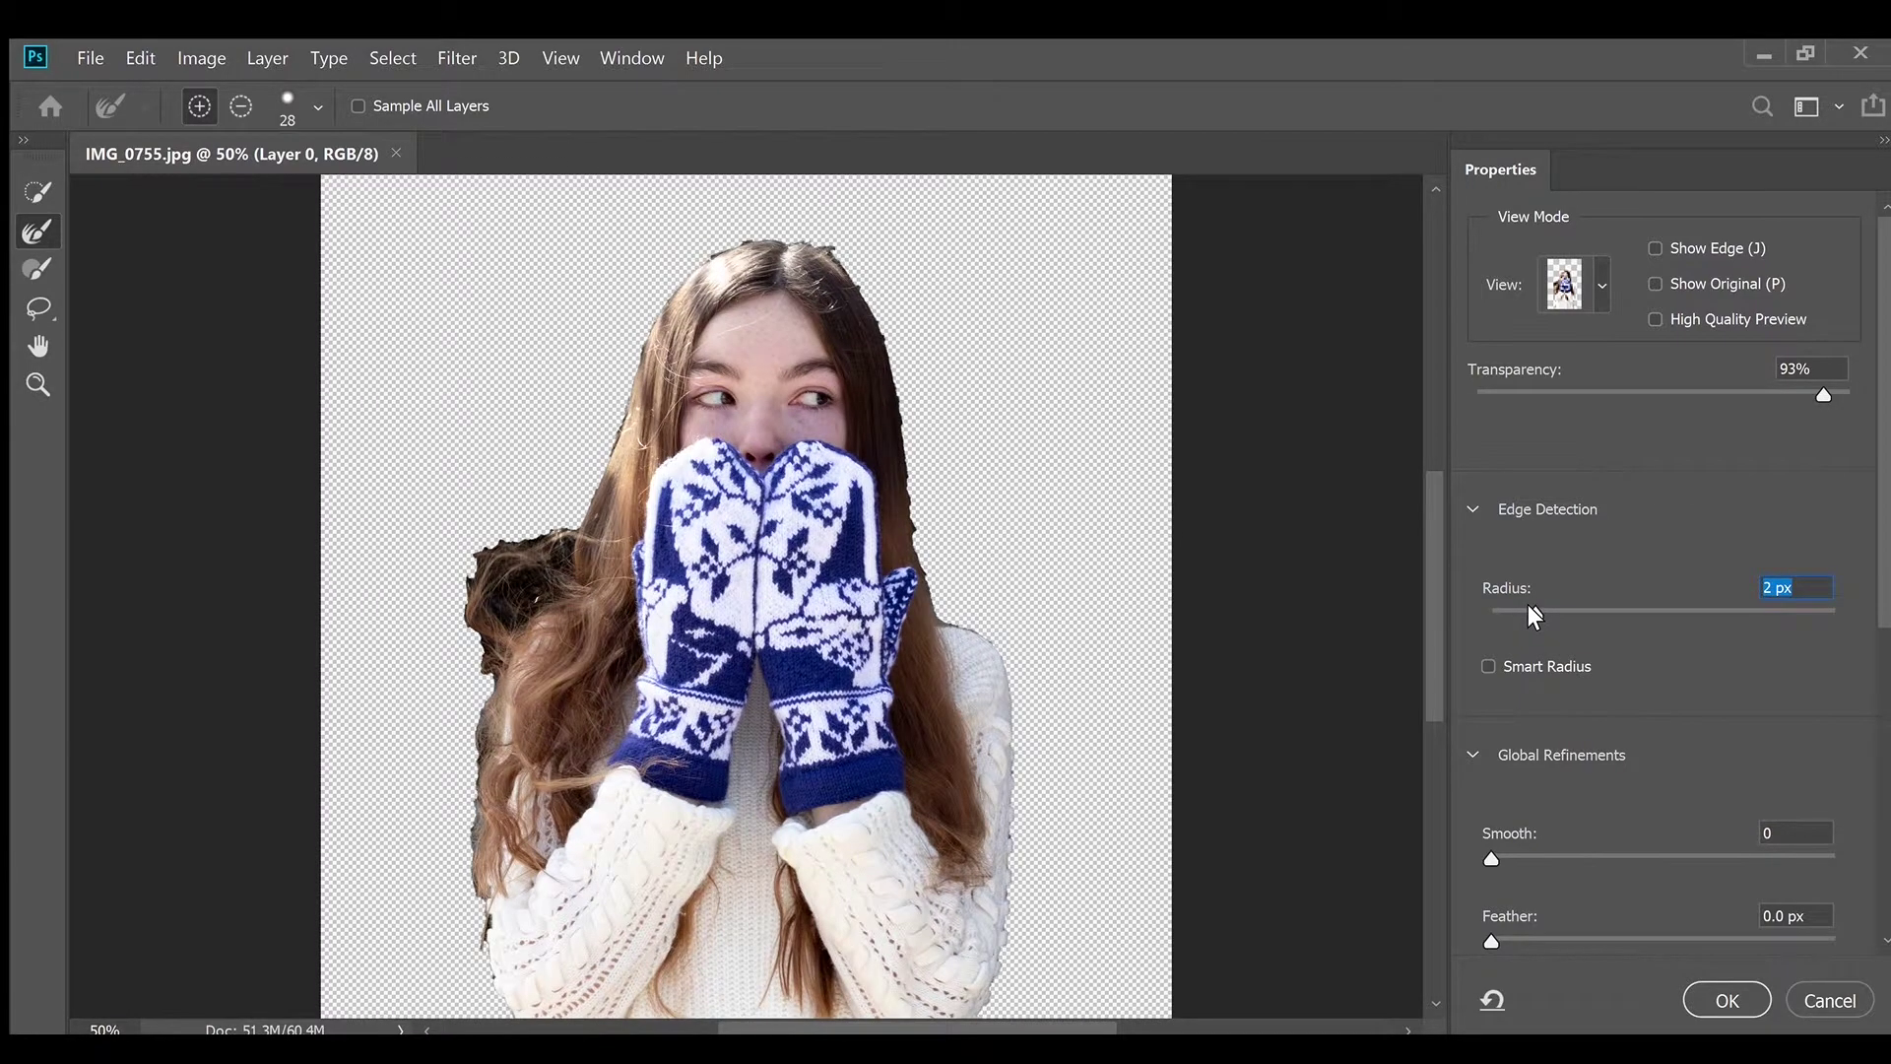
{"action": "key", "text": "ctrl+plus"}
{"action": "key", "text": "ctrl+plus"}
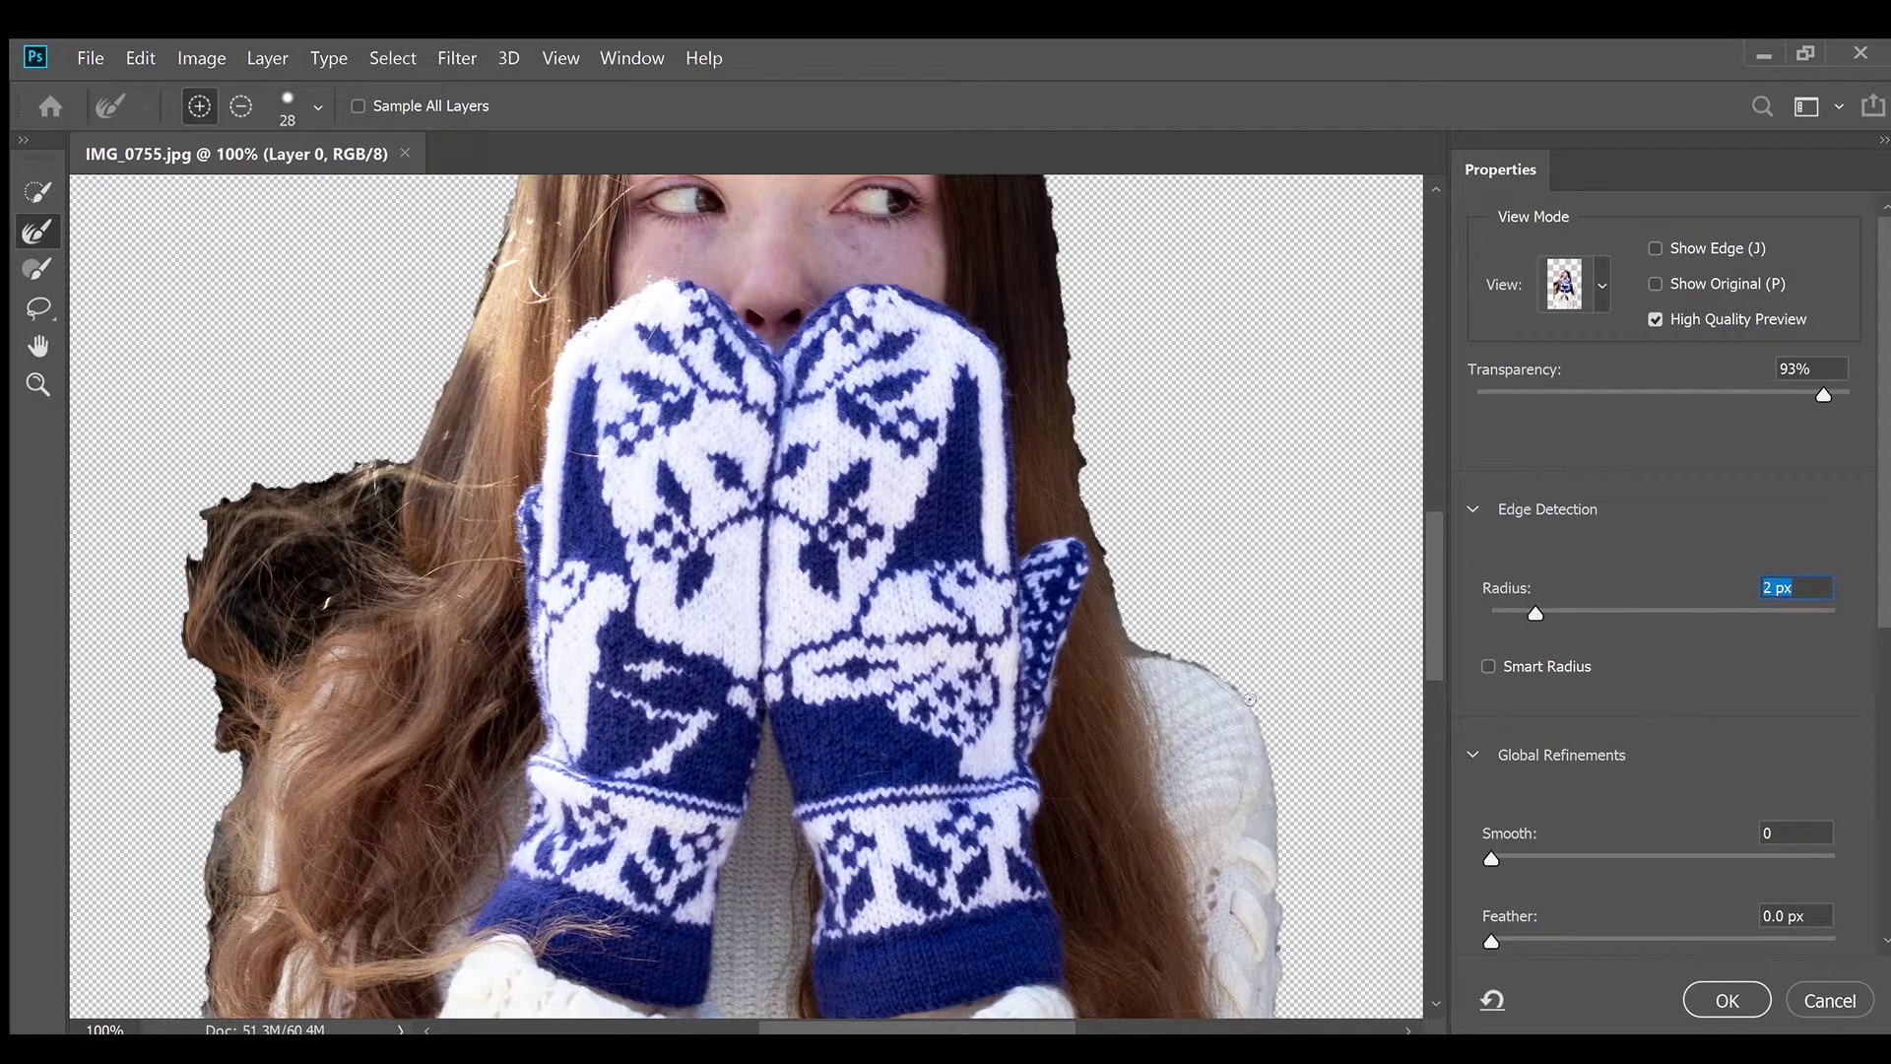
Set the Edge Detection Radius slider to 3 px
{"action": "left_click_drag", "start_coordinate": [1433, 593], "coordinate": [1432, 493]}
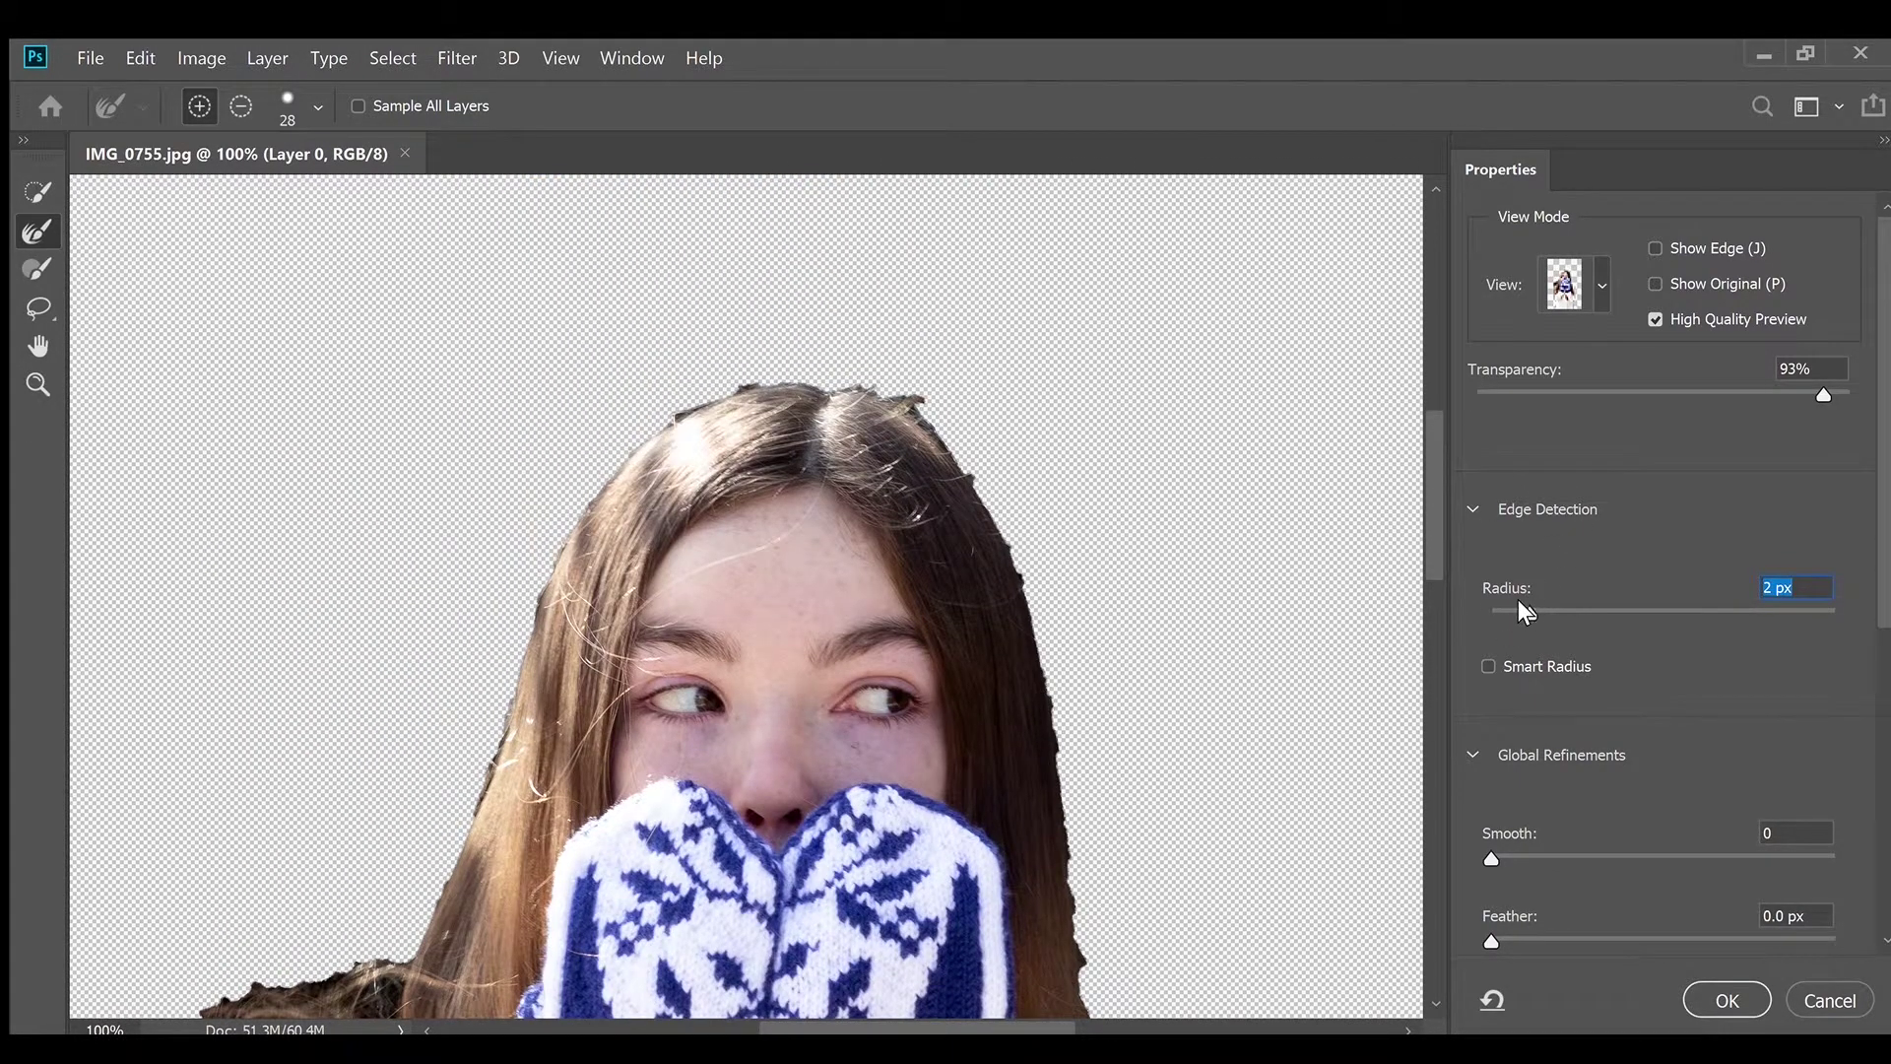
{"action": "left_click_drag", "start_coordinate": [1519, 603], "coordinate": [1675, 605]}
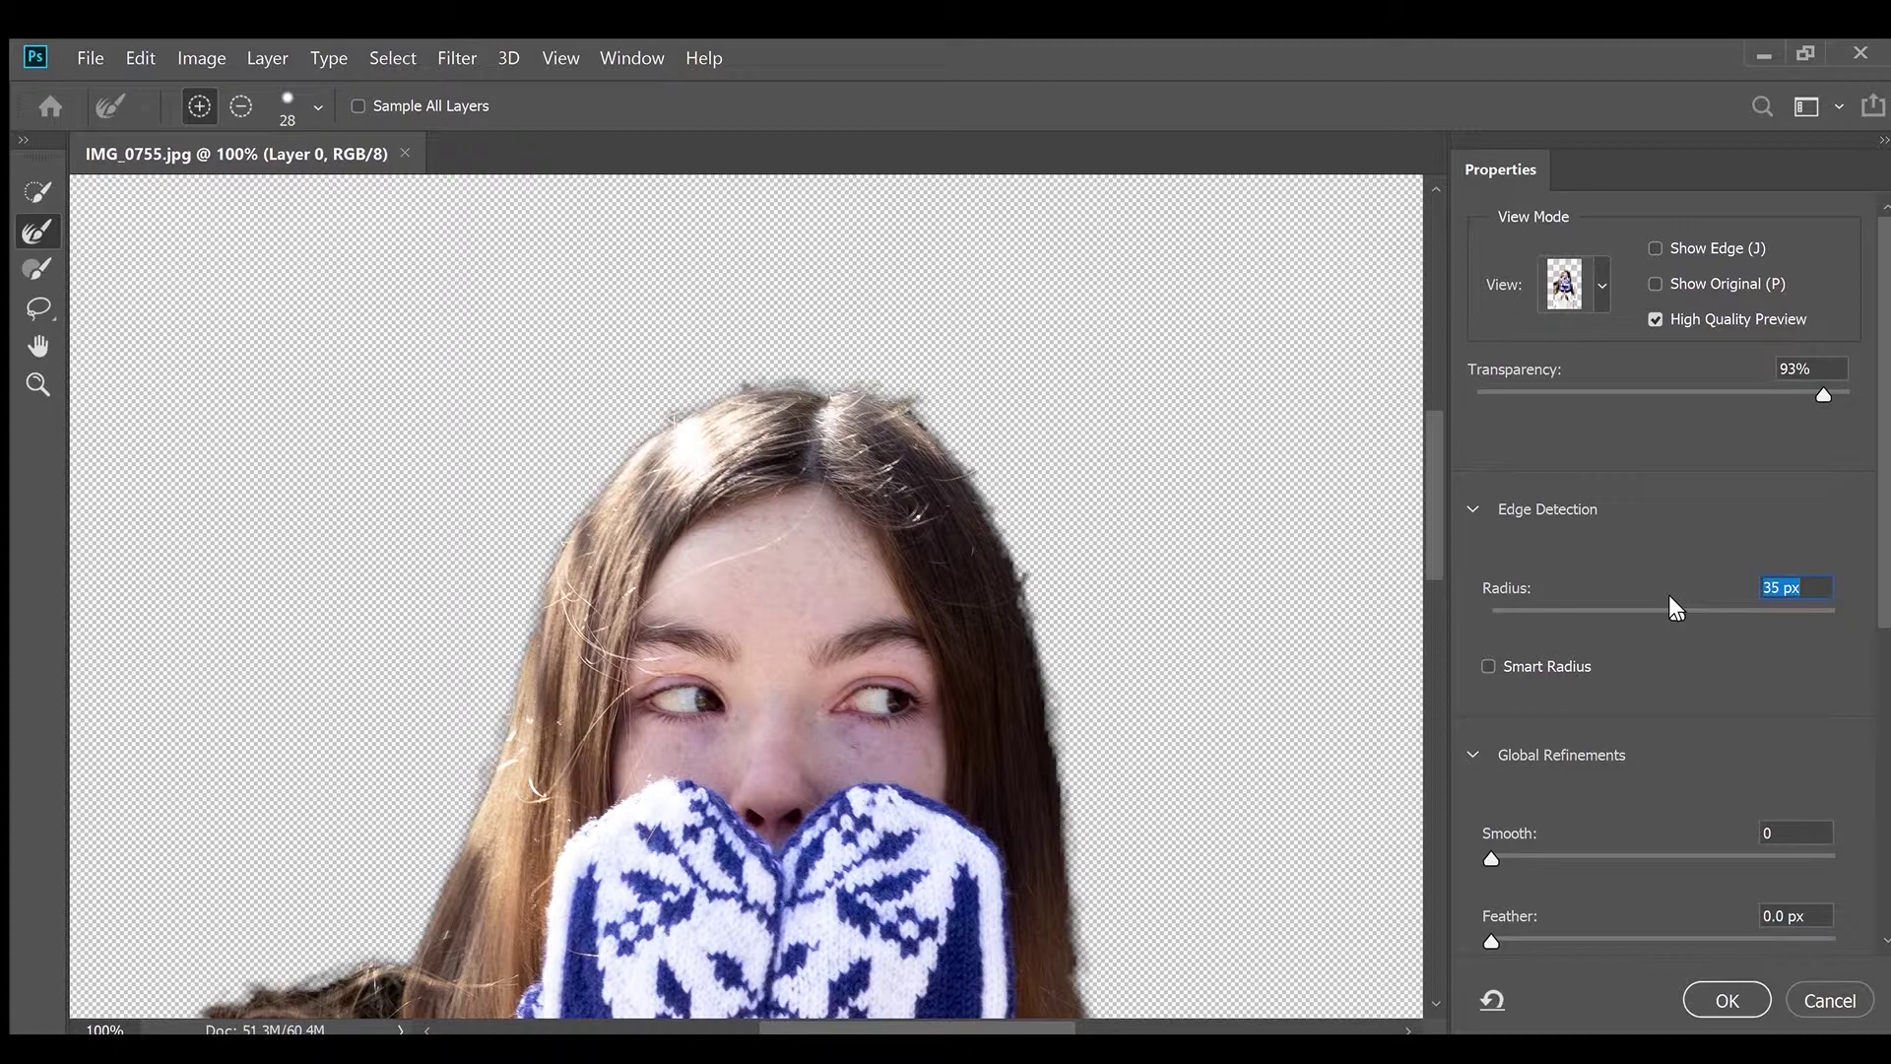
{"action": "left_click_drag", "start_coordinate": [1669, 596], "coordinate": [1477, 616]}
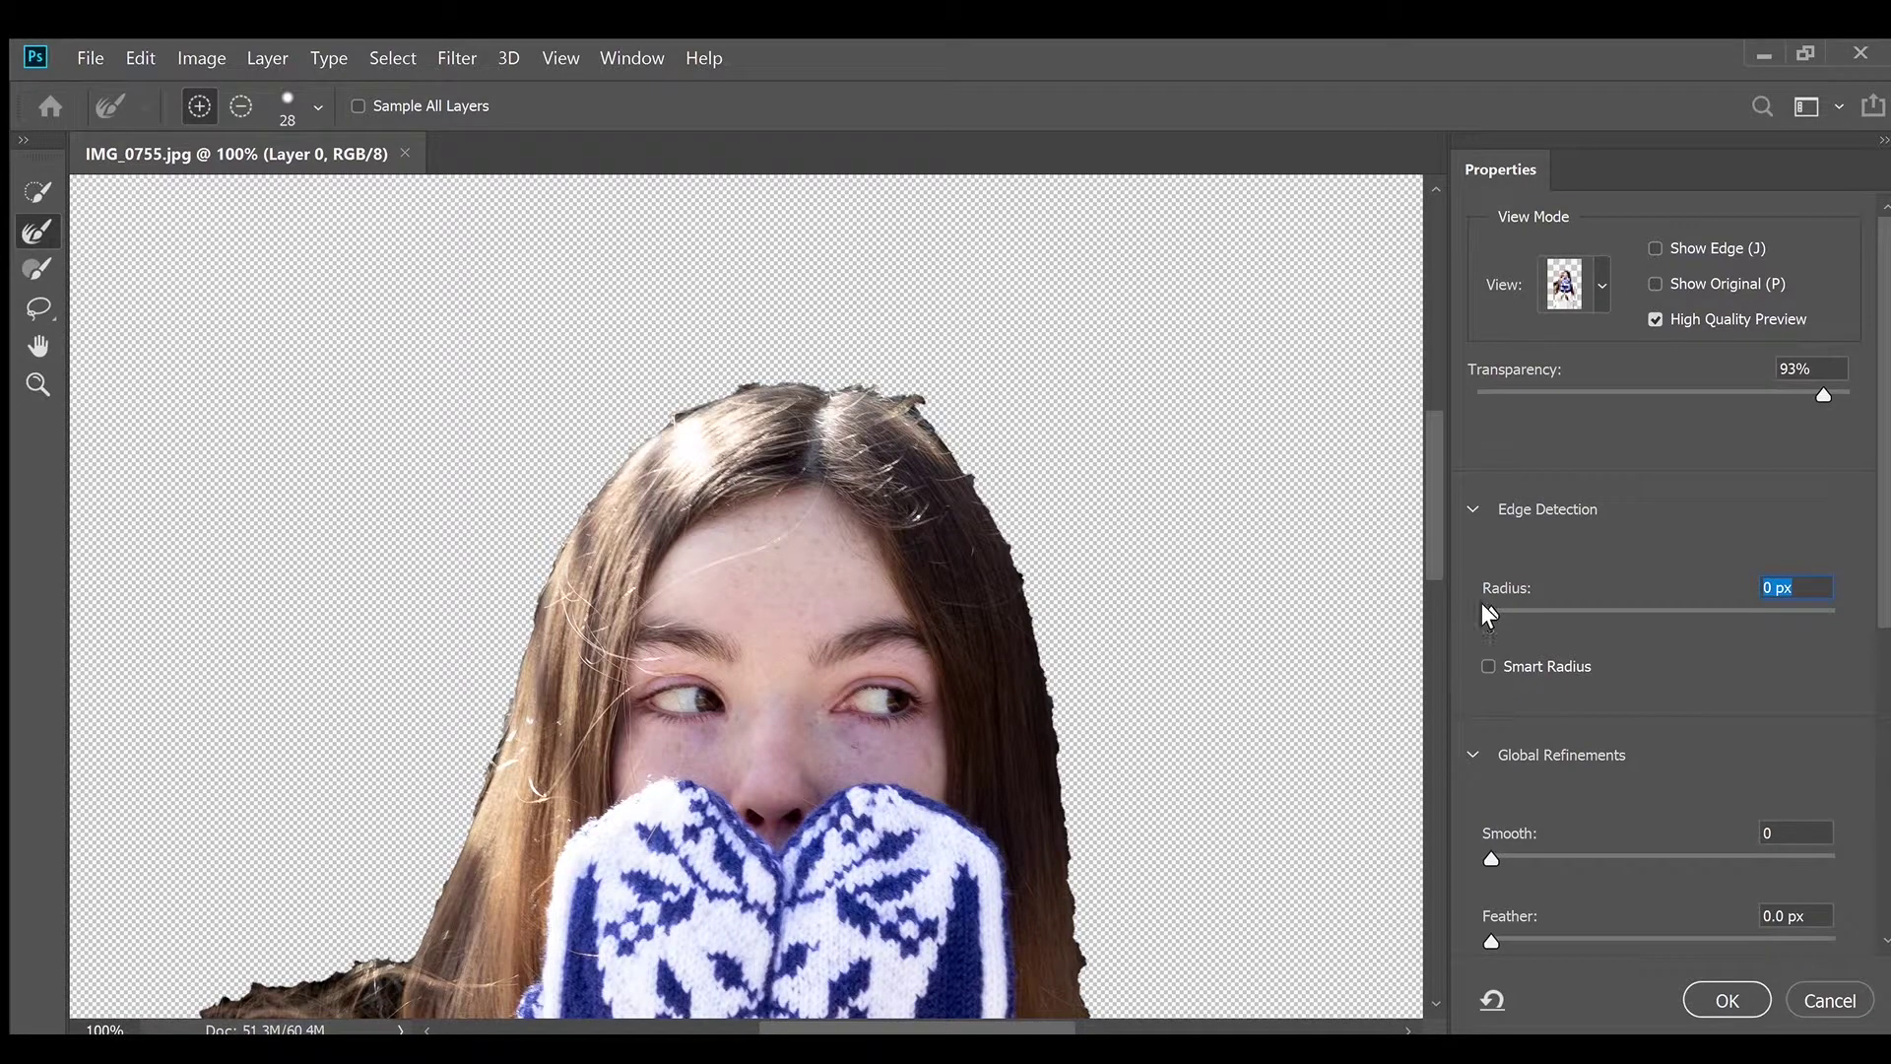
{"action": "left_click_drag", "start_coordinate": [1483, 607], "coordinate": [1556, 598]}
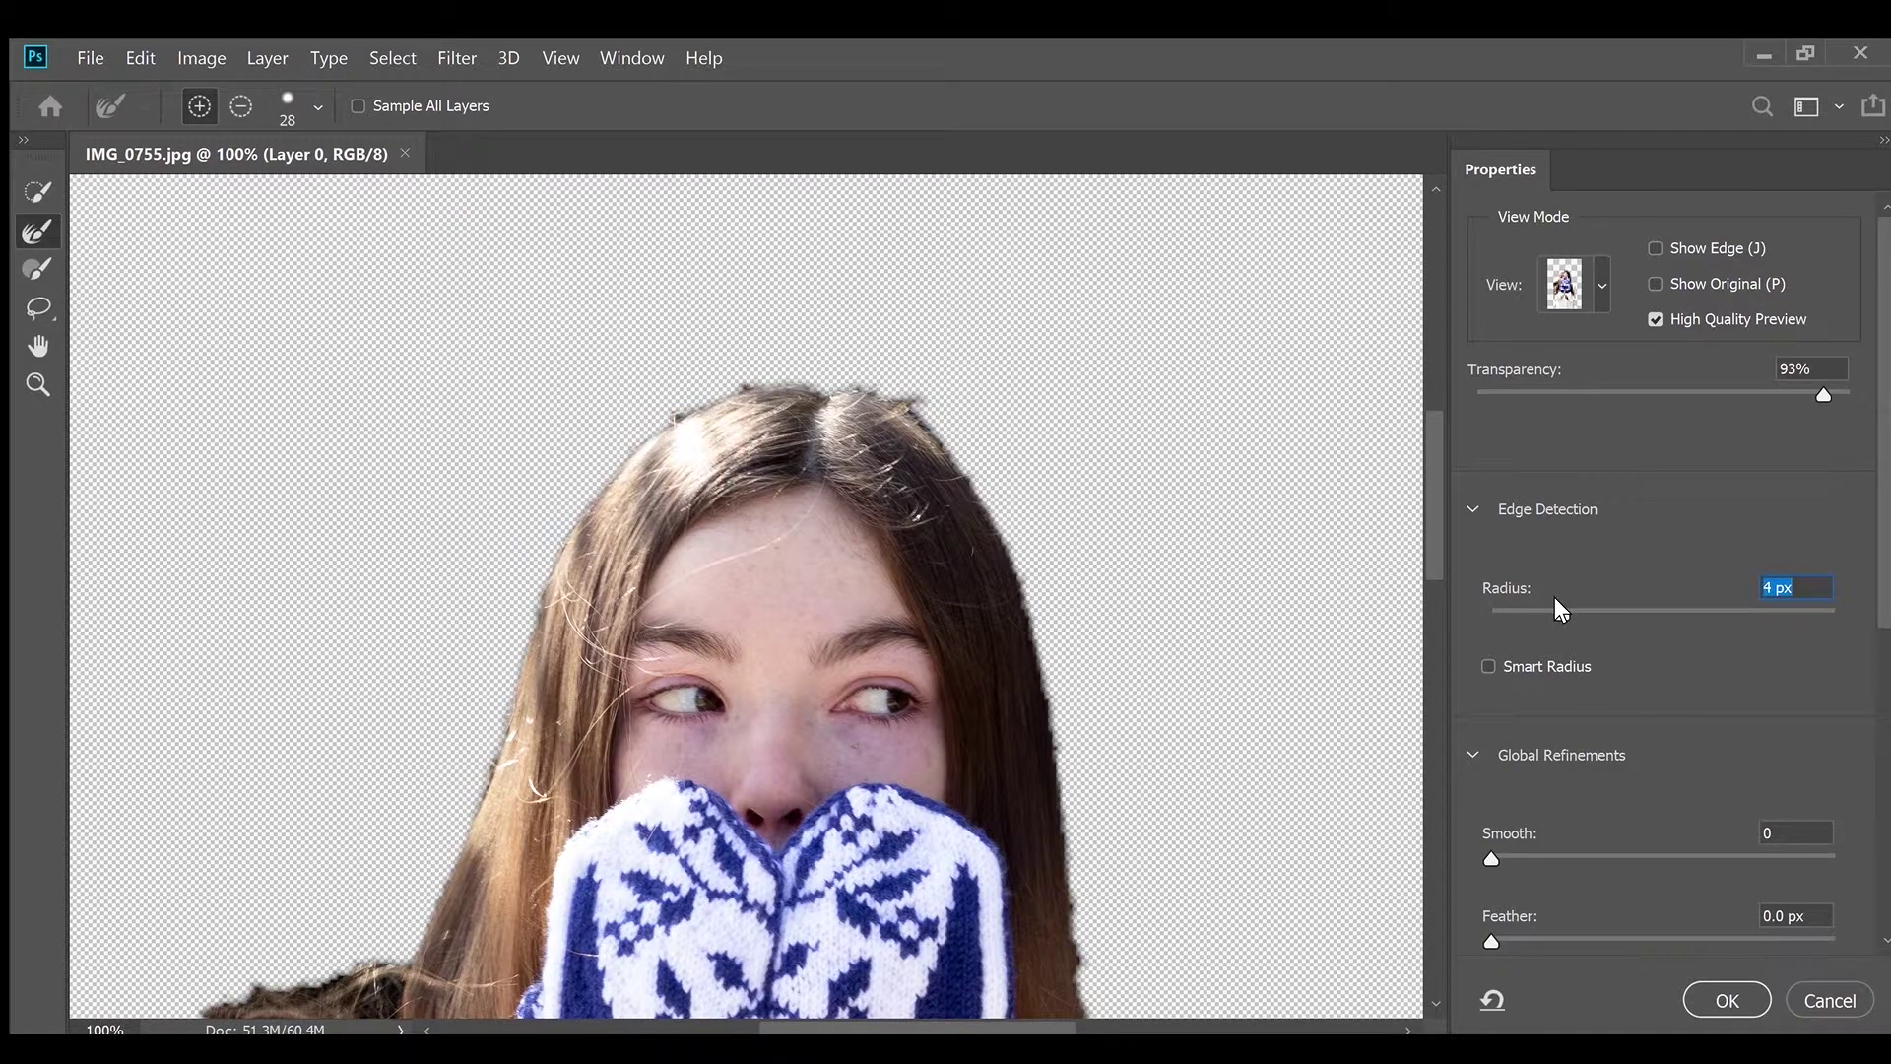
{"action": "left_click_drag", "start_coordinate": [1551, 598], "coordinate": [1541, 598]}
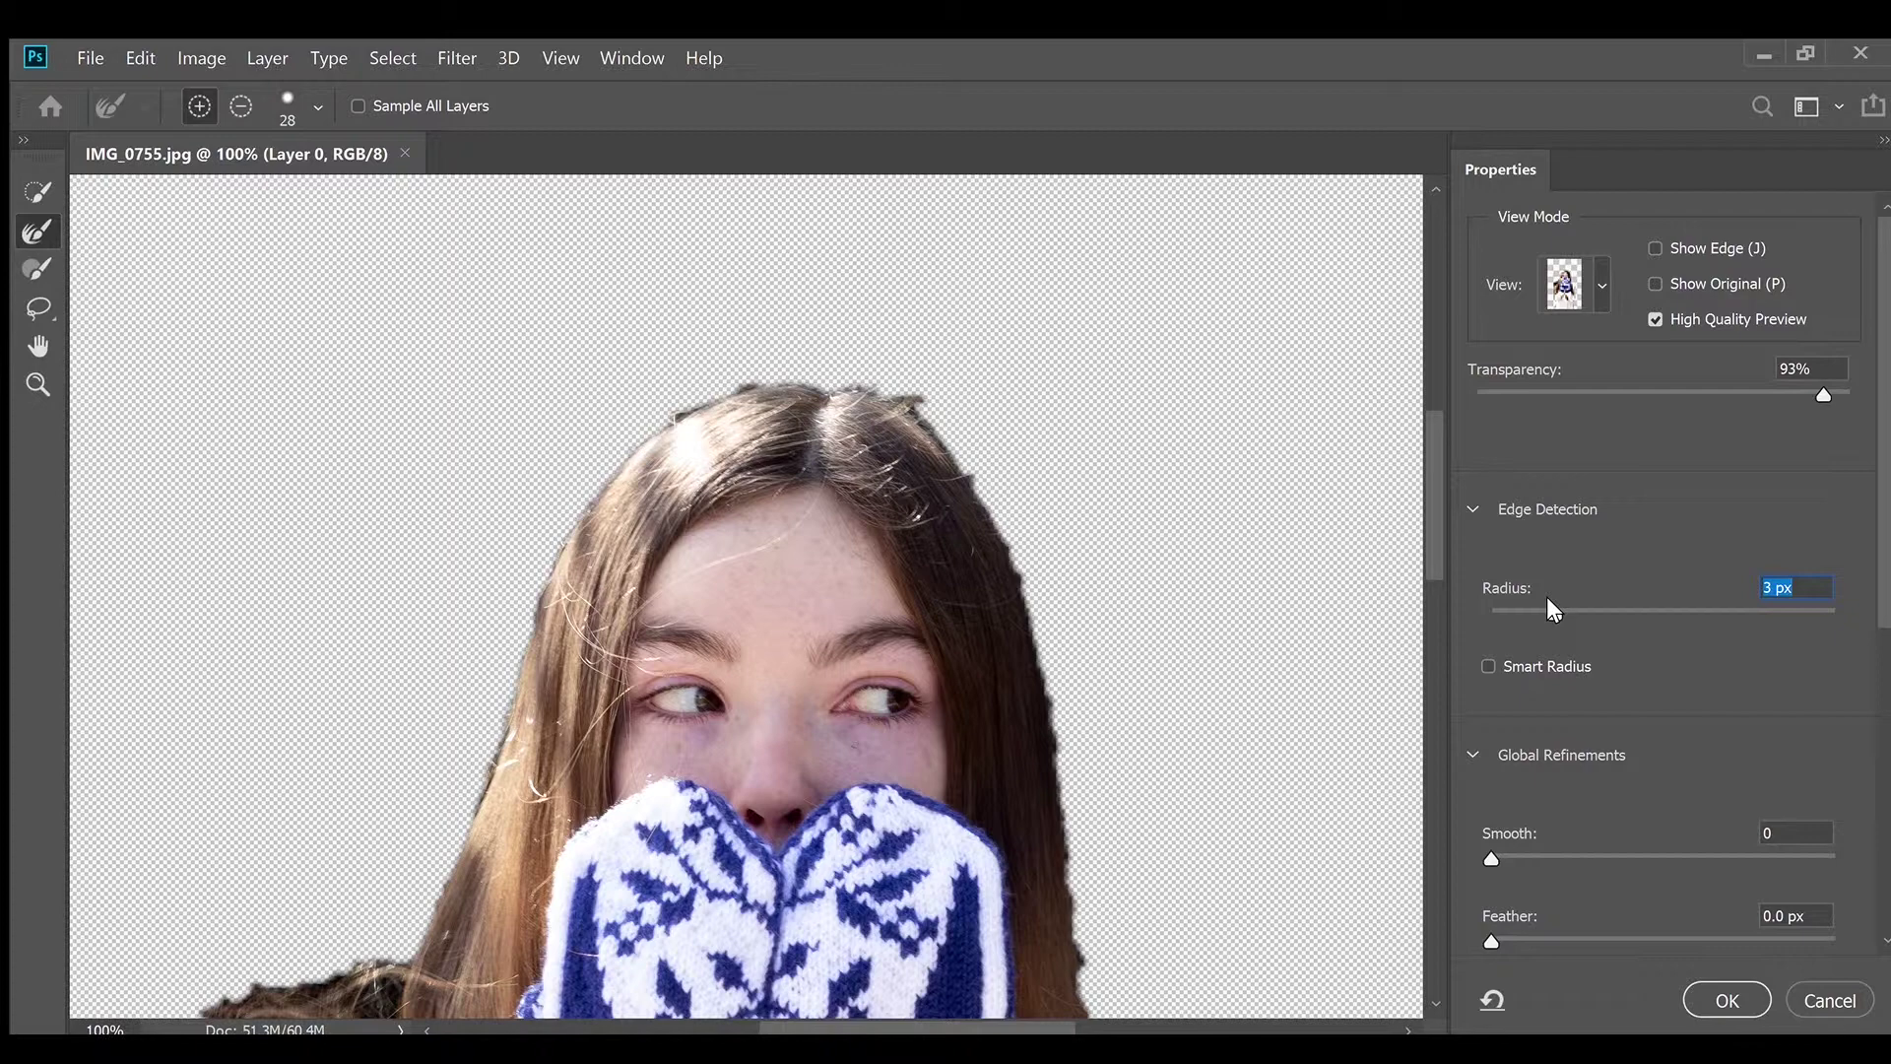
Set Global Refinements Smooth to 24 and Feather to 2.1 px
{"action": "scroll", "coordinate": [1653, 487], "scroll_direction": "down", "scroll_amount": 5}
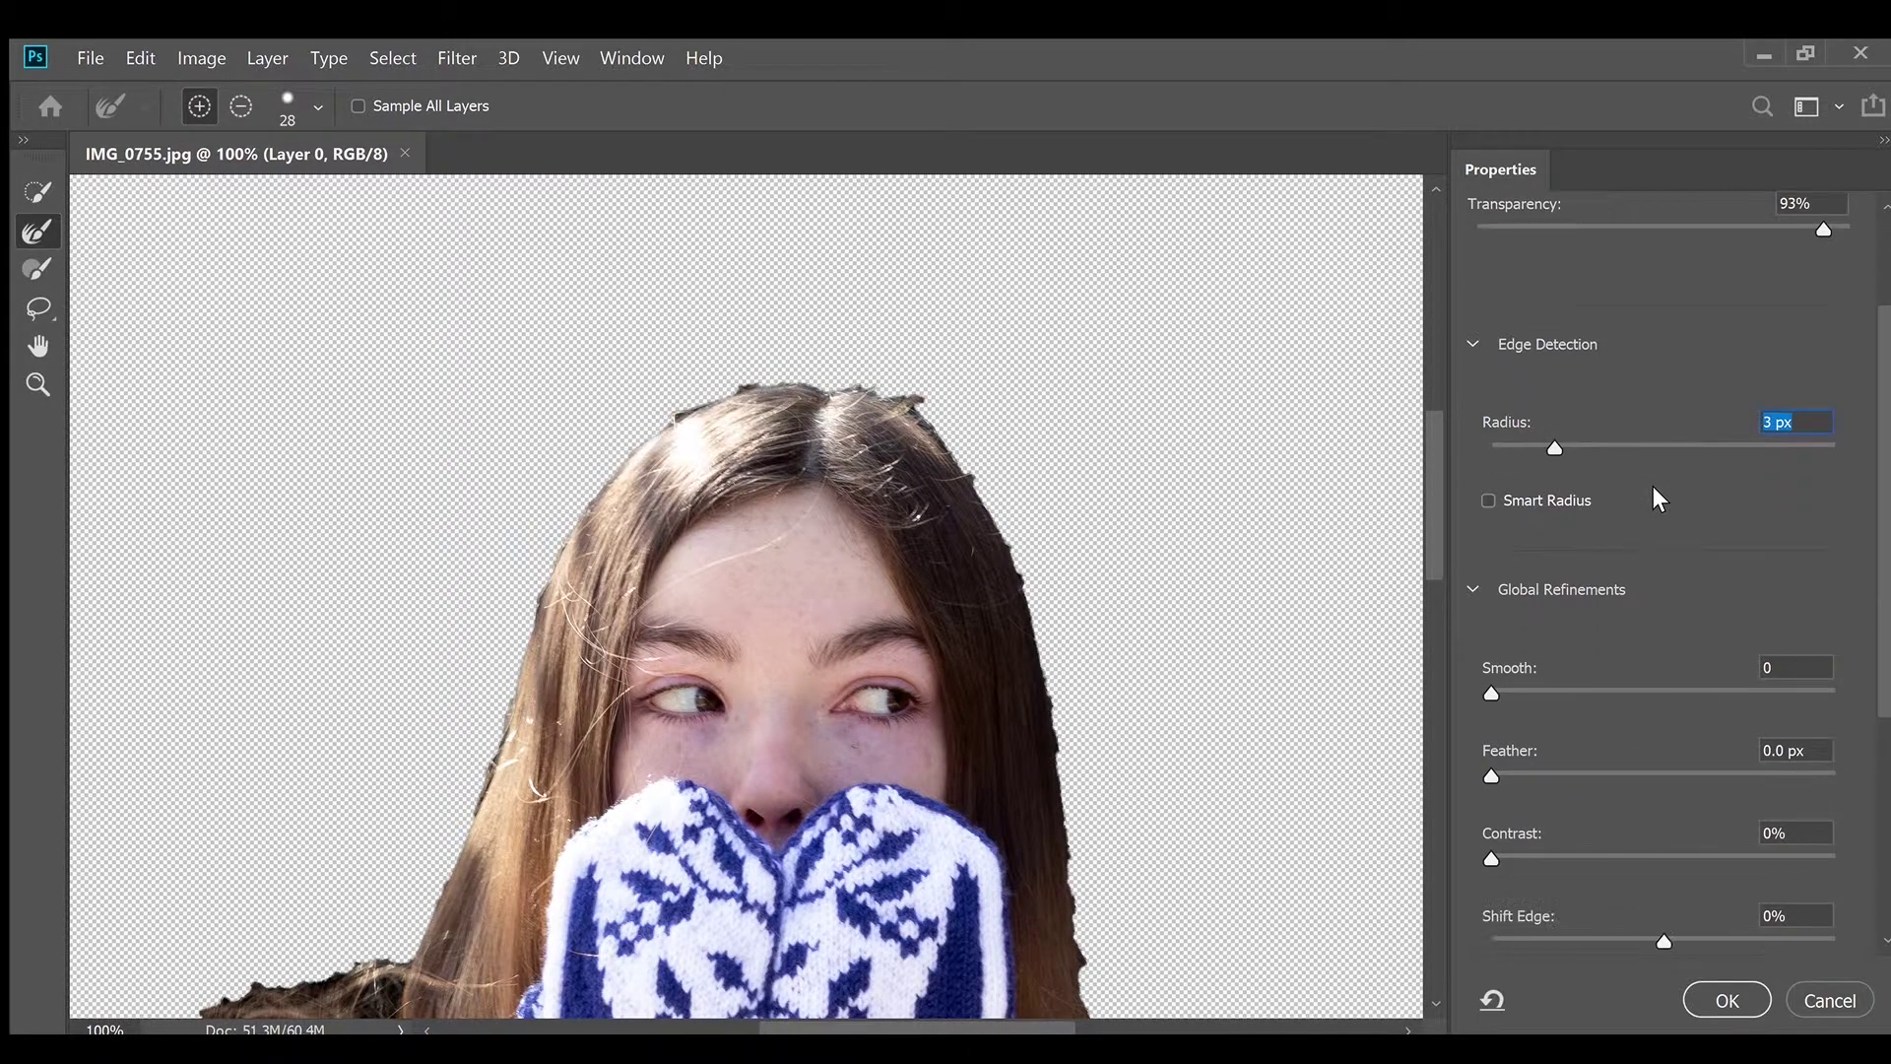
{"action": "left_click_drag", "start_coordinate": [1489, 620], "coordinate": [1565, 617]}
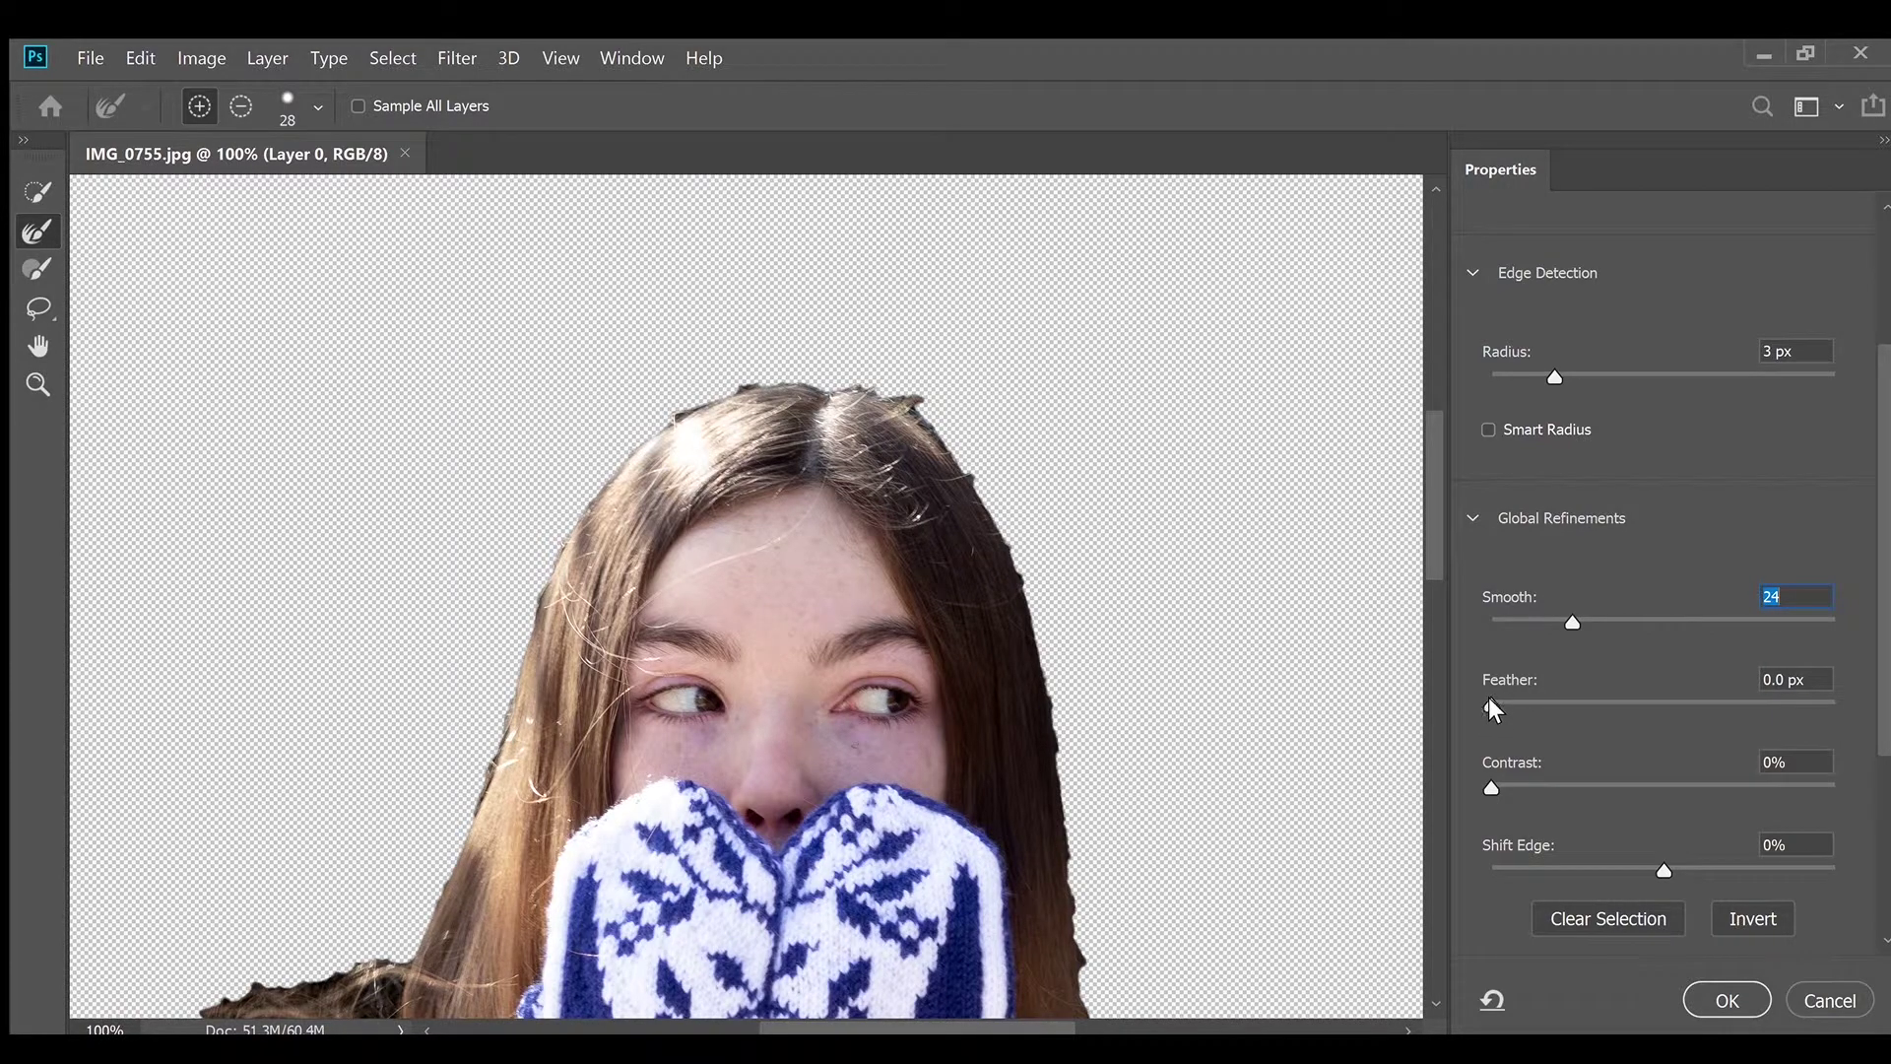
{"action": "left_click_drag", "start_coordinate": [1490, 701], "coordinate": [1559, 699]}
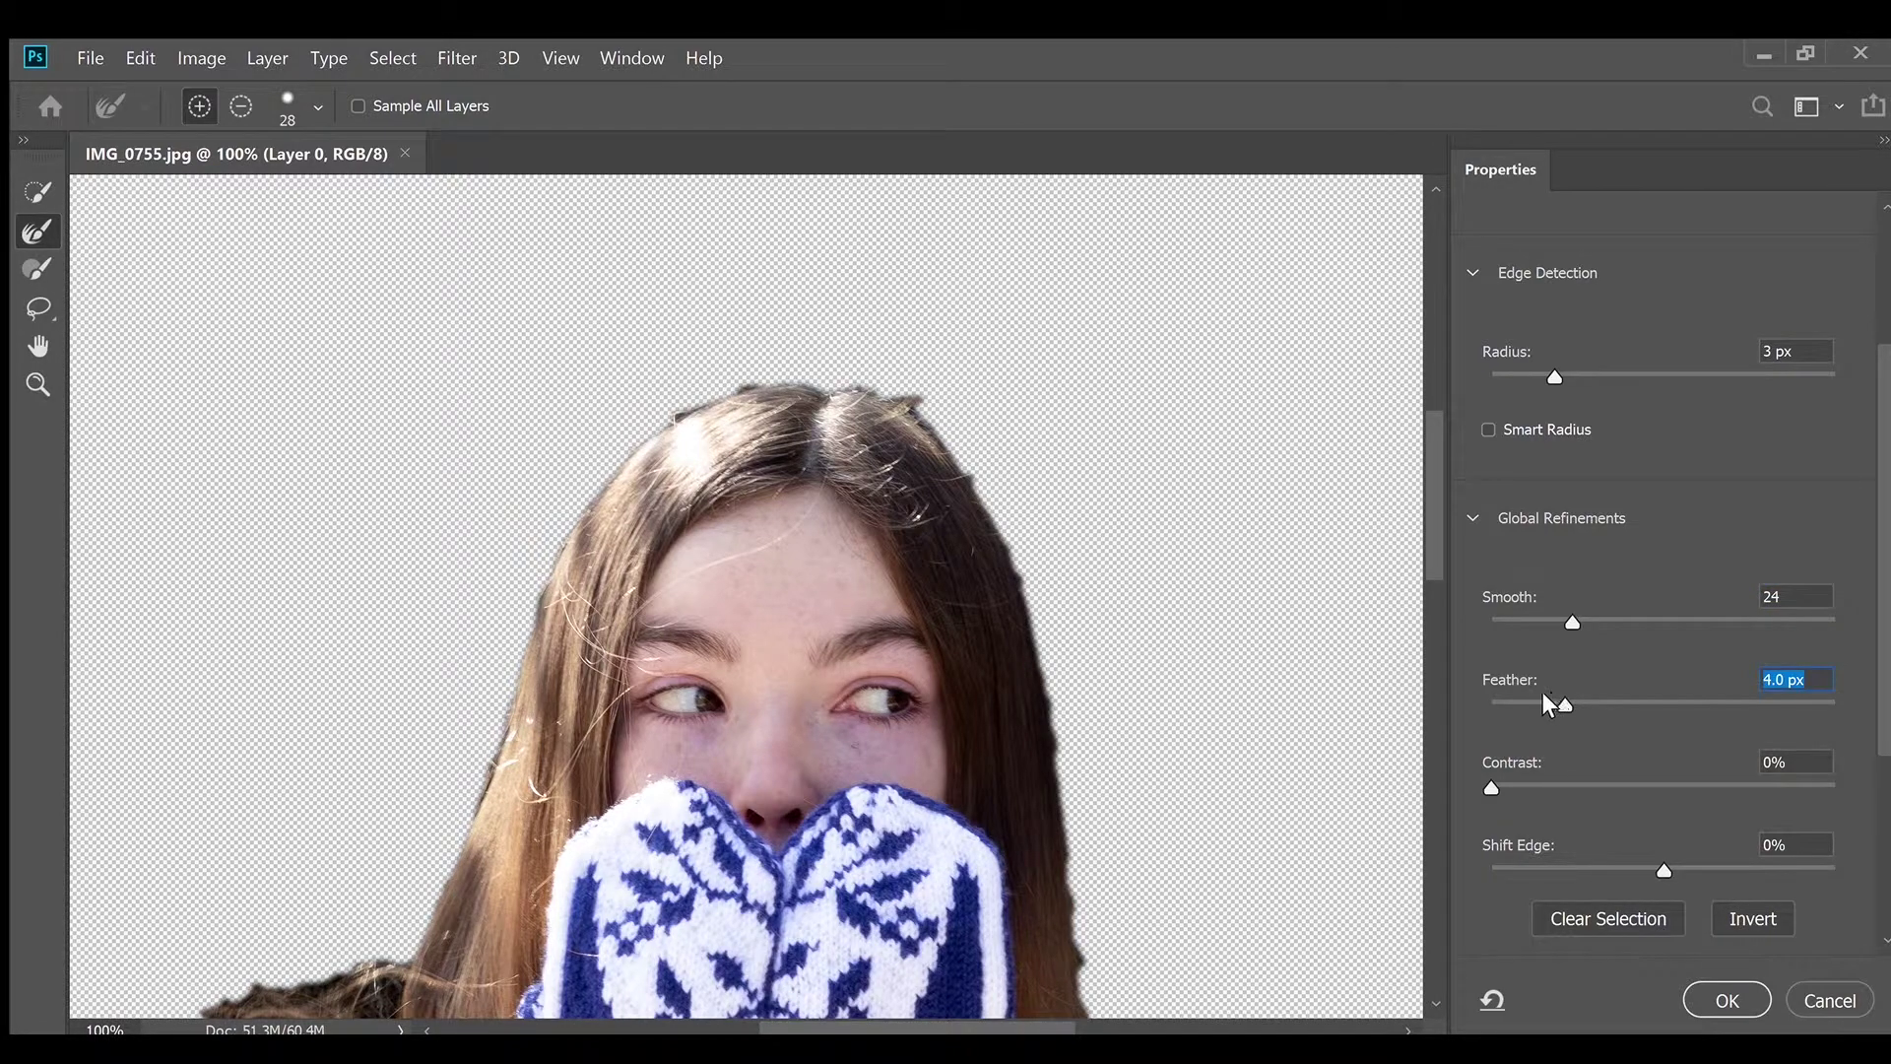
{"action": "left_click_drag", "start_coordinate": [1550, 691], "coordinate": [1527, 705]}
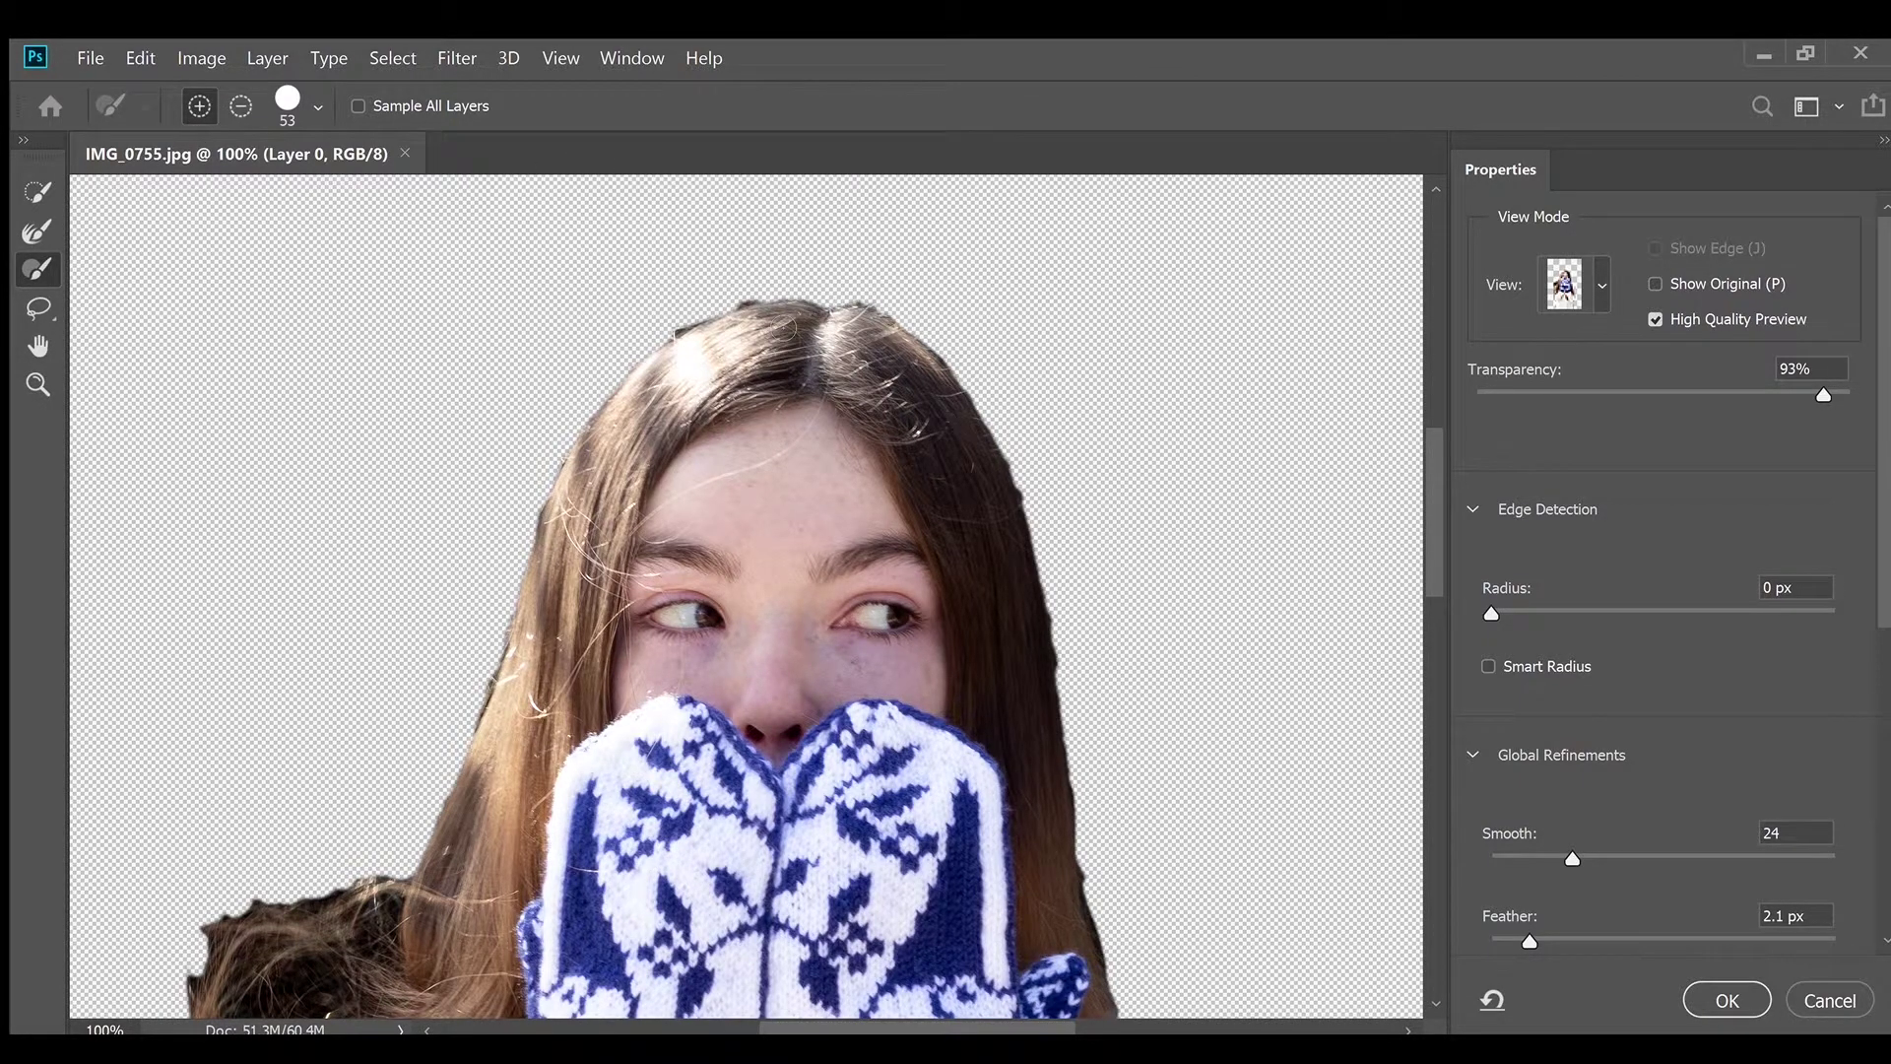
Set the Refine Edge Brush to subtract and trim stray tufts along the hair's top
{"action": "left_click", "coordinate": [1108, 416]}
{"action": "left_click", "coordinate": [248, 104]}
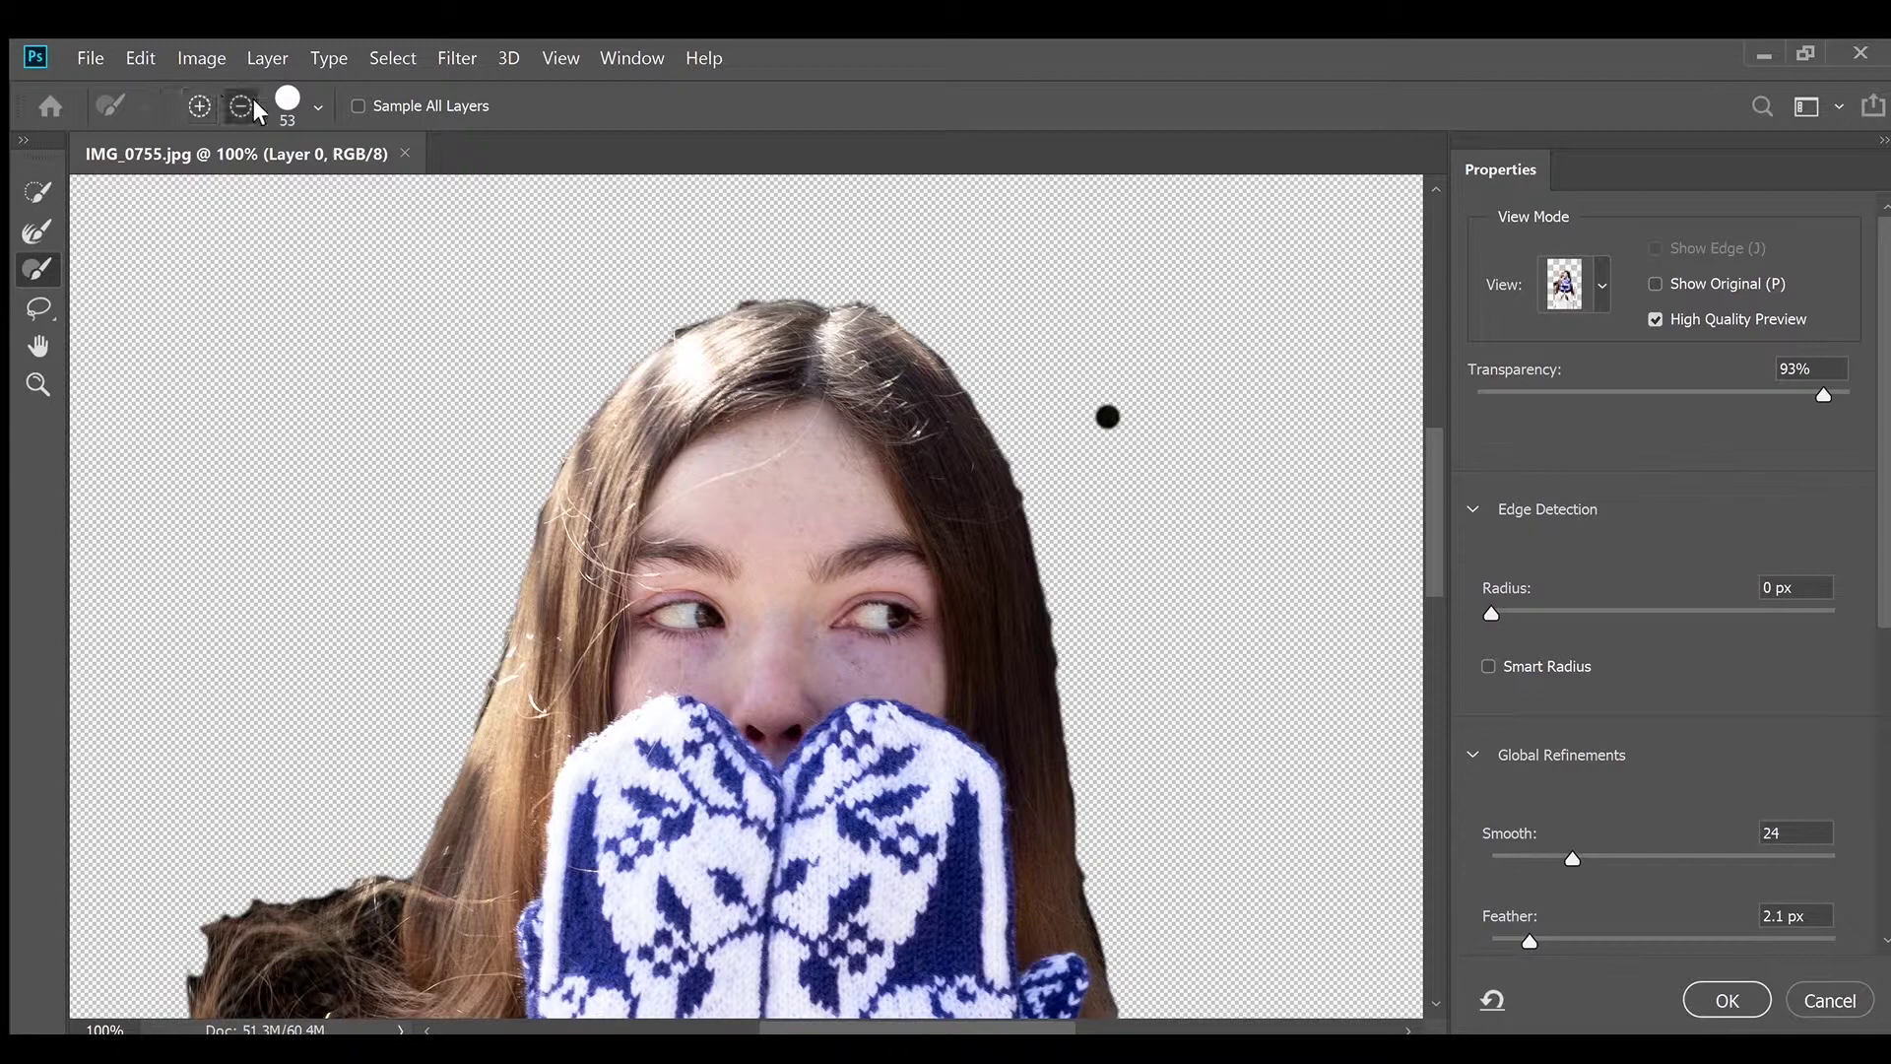
{"action": "left_click", "coordinate": [1107, 416]}
{"action": "scroll", "coordinate": [1076, 456], "scroll_direction": "down", "scroll_amount": 4}
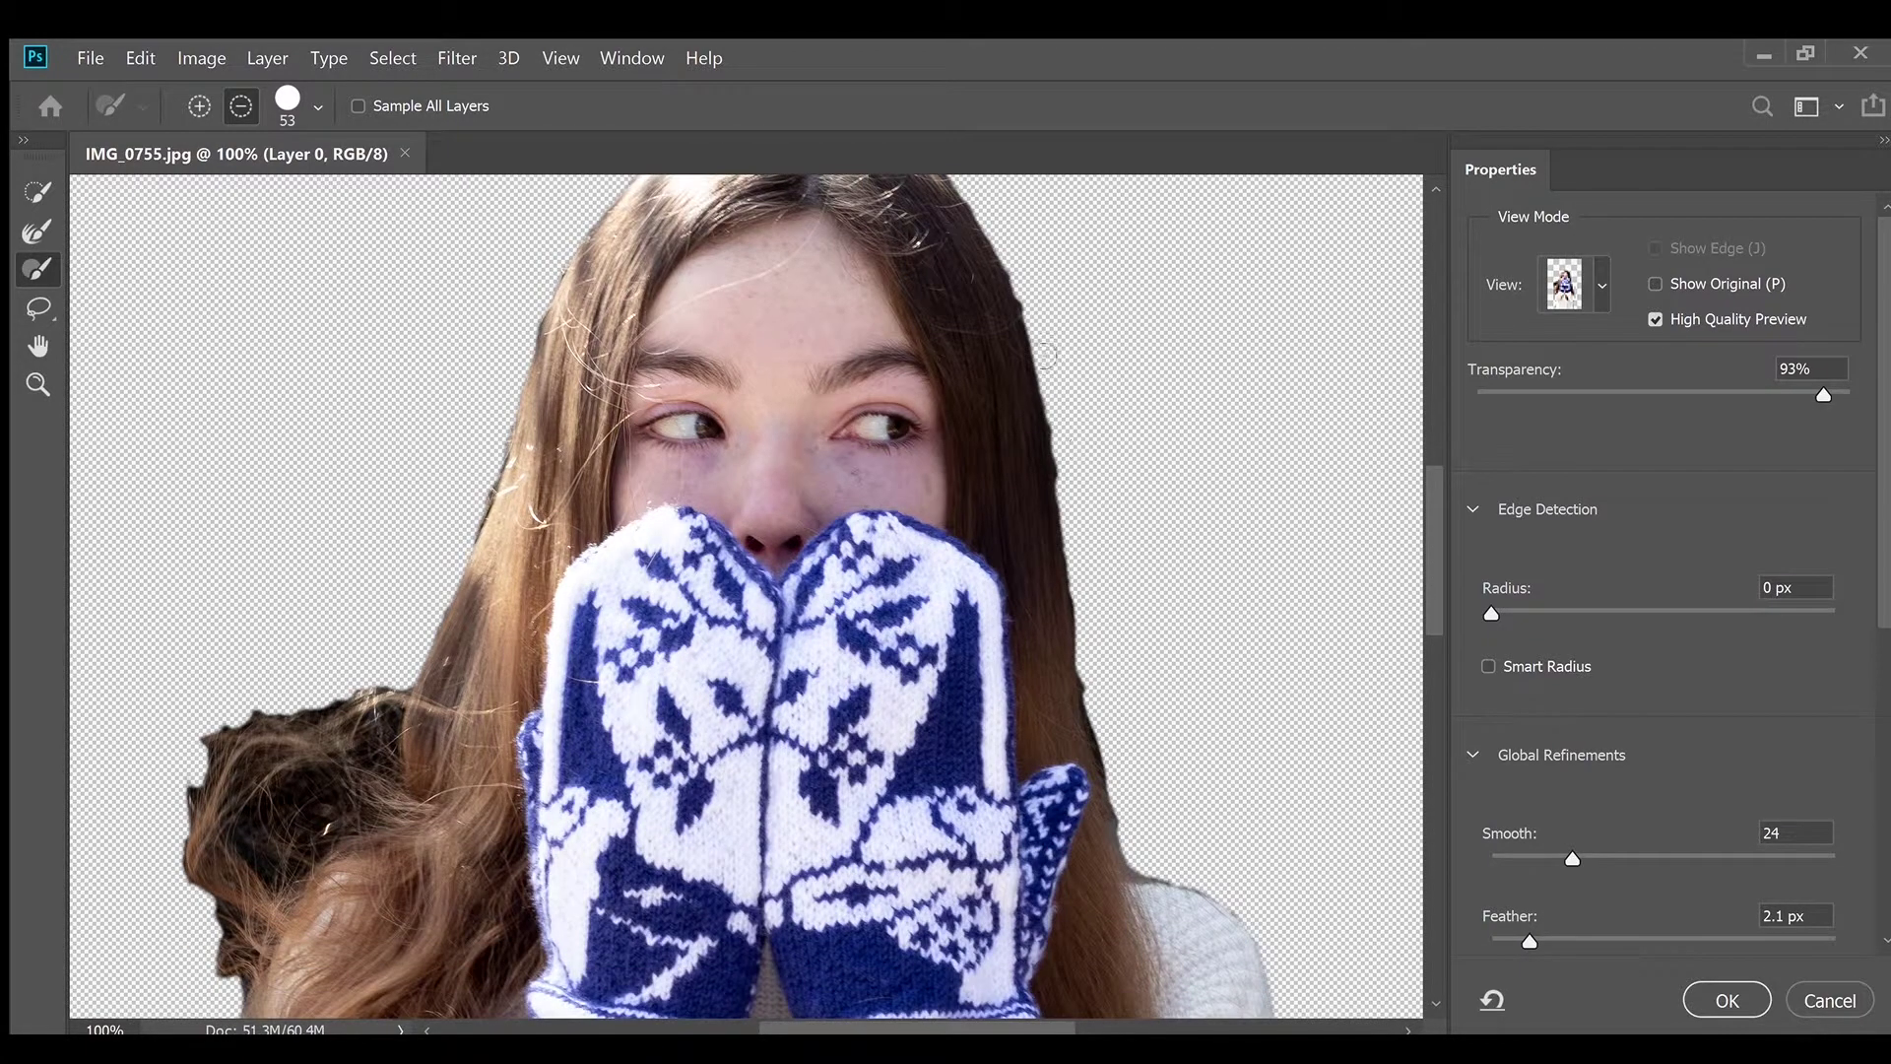
{"action": "scroll", "coordinate": [1056, 376], "scroll_direction": "up", "scroll_amount": 2}
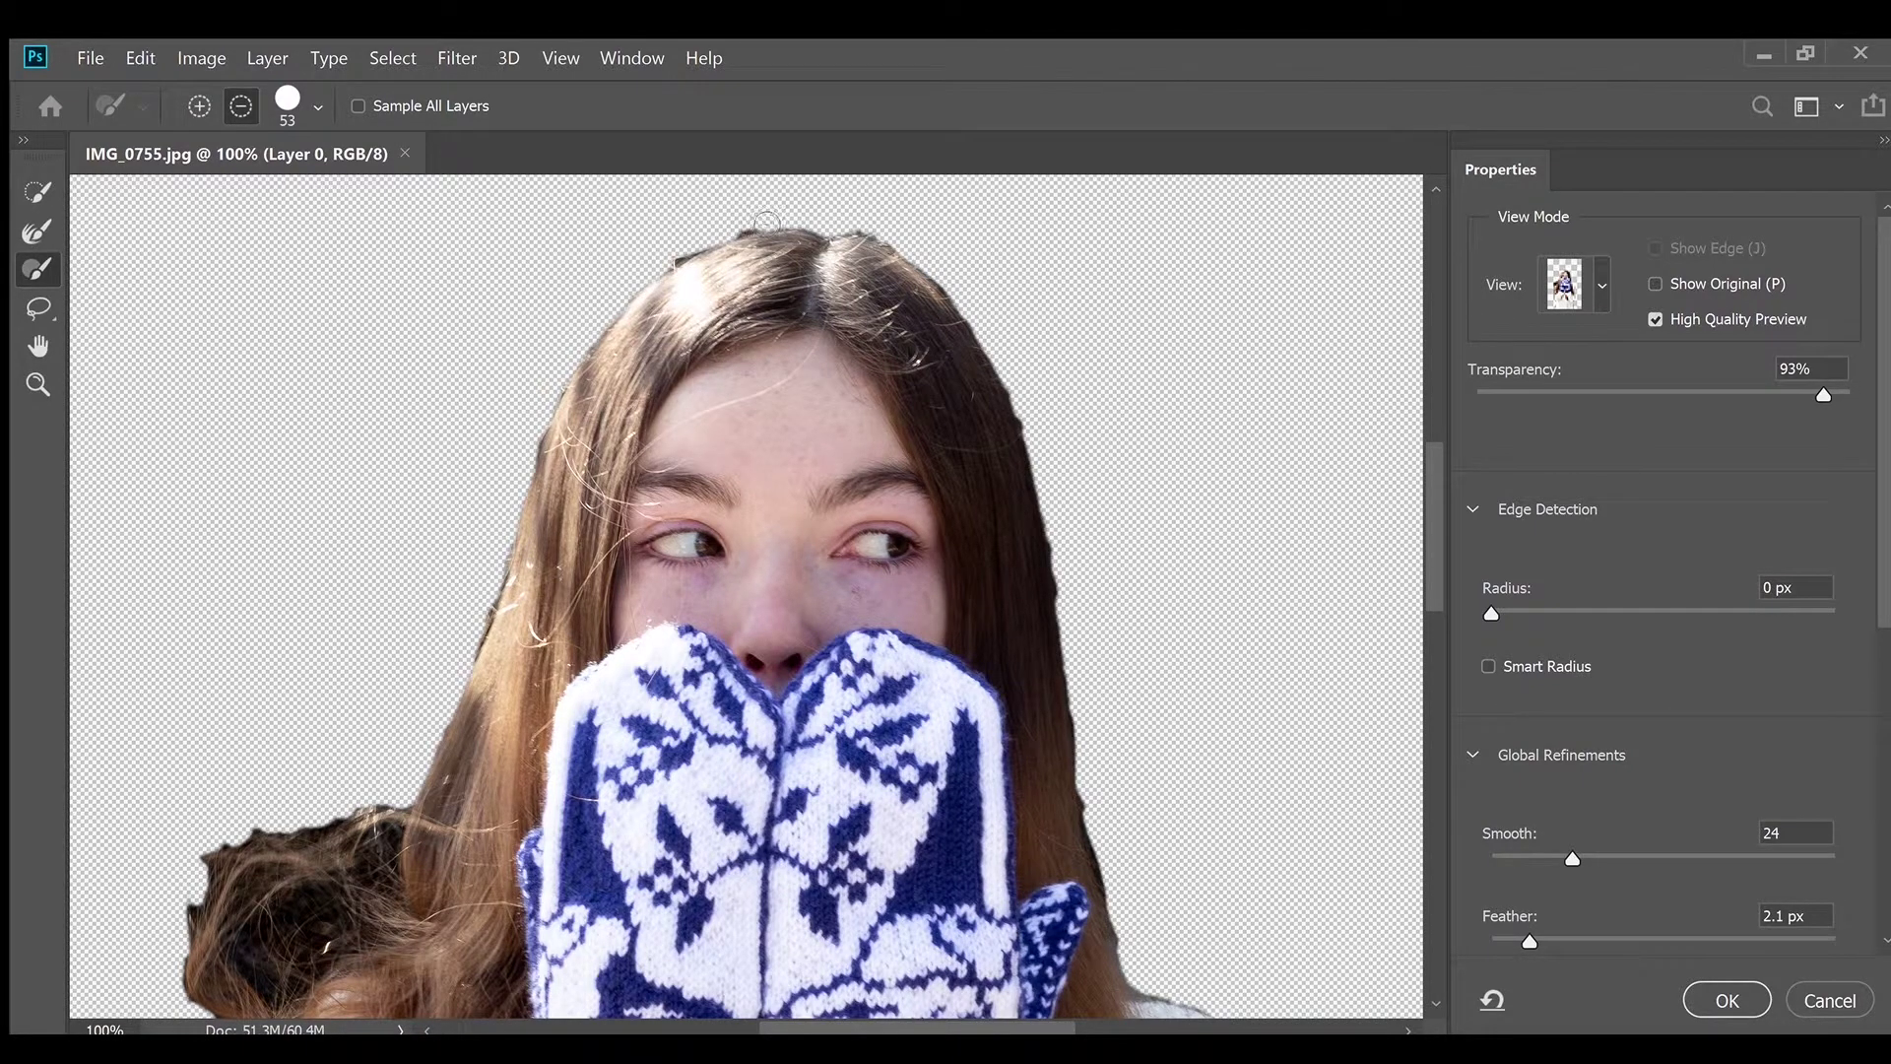
{"action": "left_click_drag", "start_coordinate": [767, 222], "coordinate": [912, 240]}
{"action": "scroll", "coordinate": [1116, 479], "scroll_direction": "down", "scroll_amount": 2}
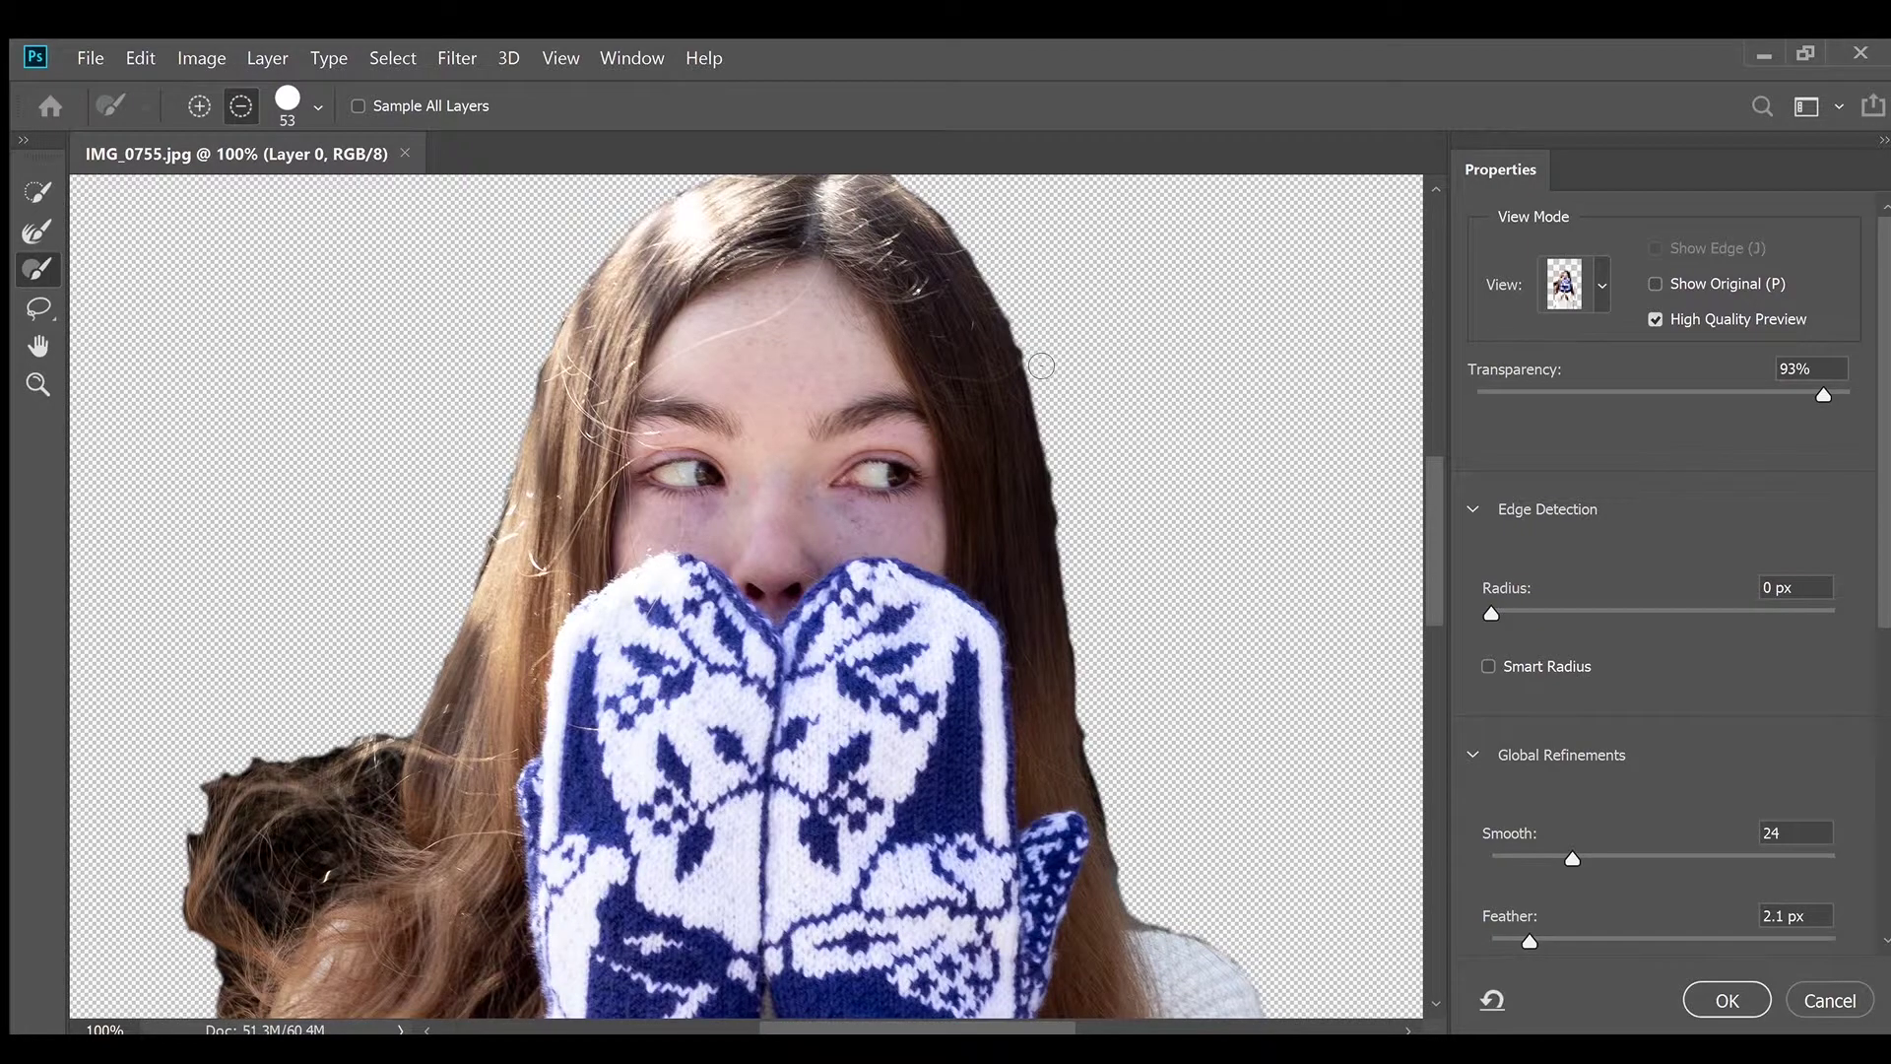
Zoom to 300% and refine the hair edge beside the face
{"action": "key", "text": "ctrl+plus"}
{"action": "key", "text": "ctrl+plus"}
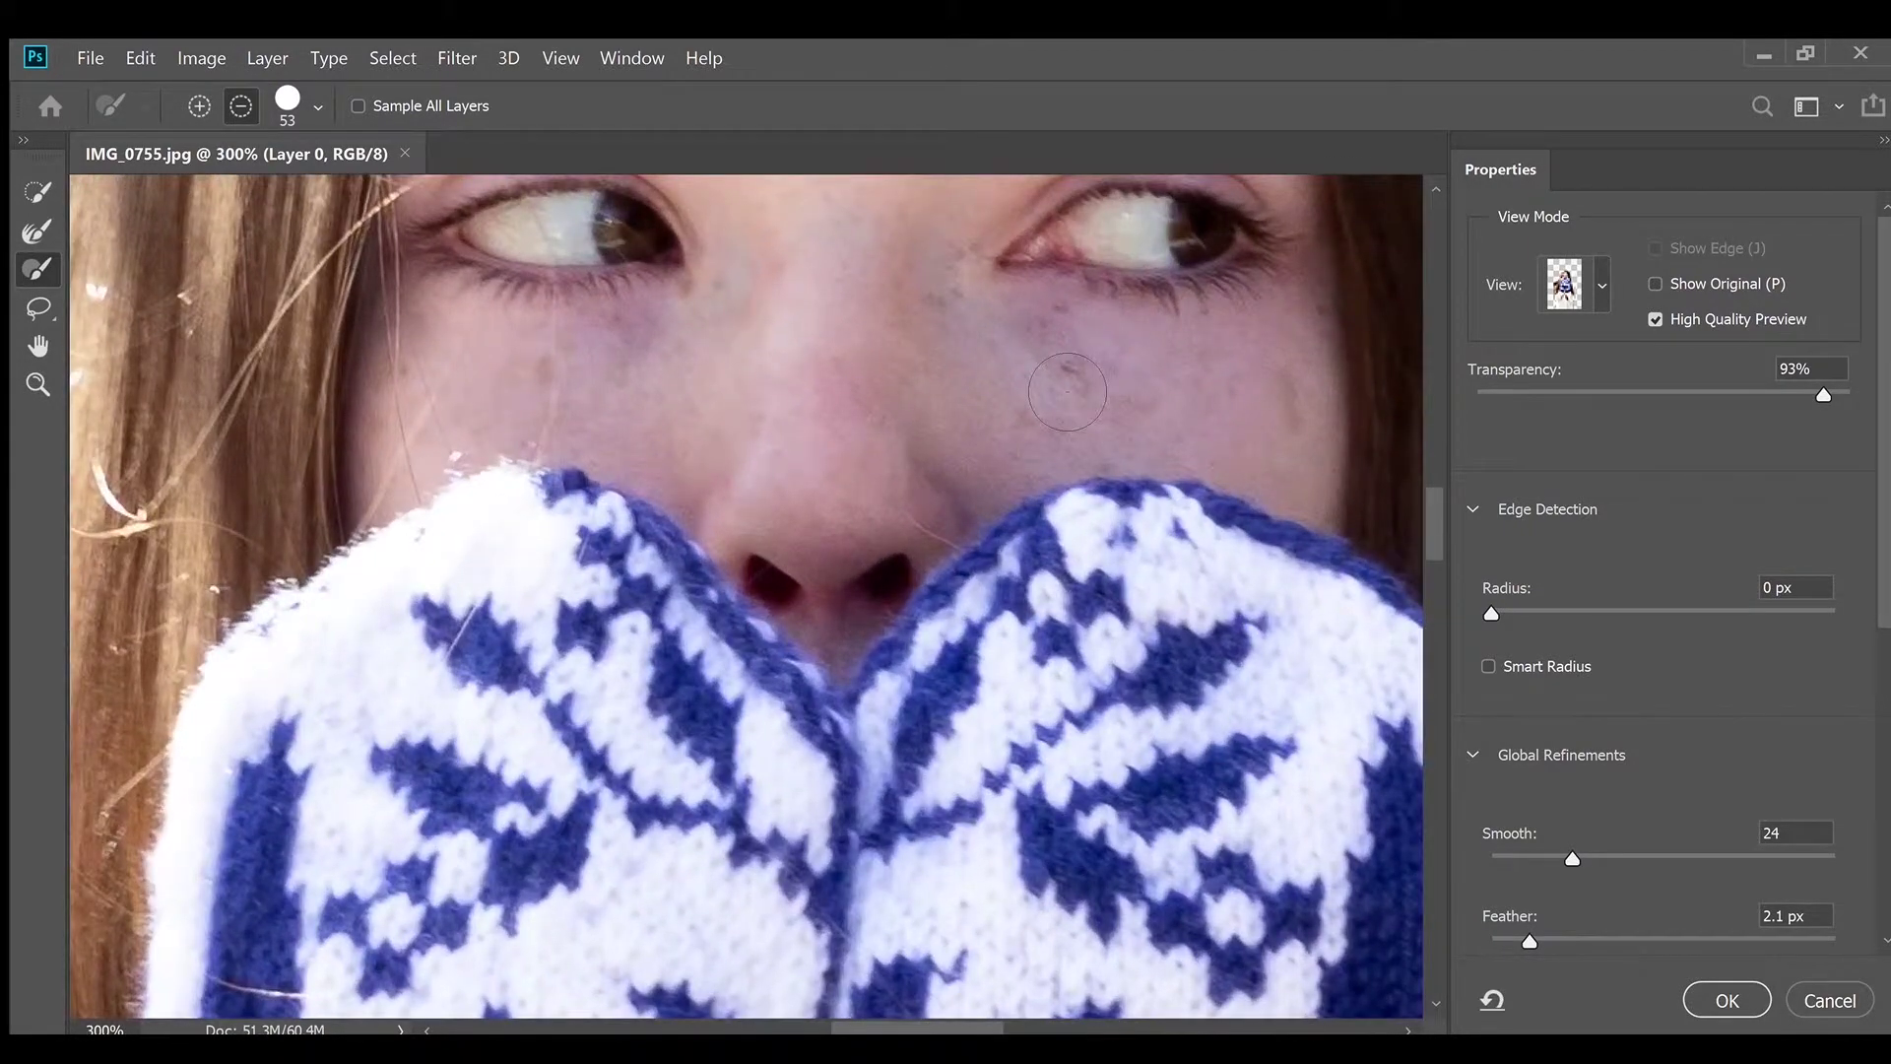
{"action": "scroll", "coordinate": [696, 663], "scroll_direction": "right", "scroll_amount": 10}
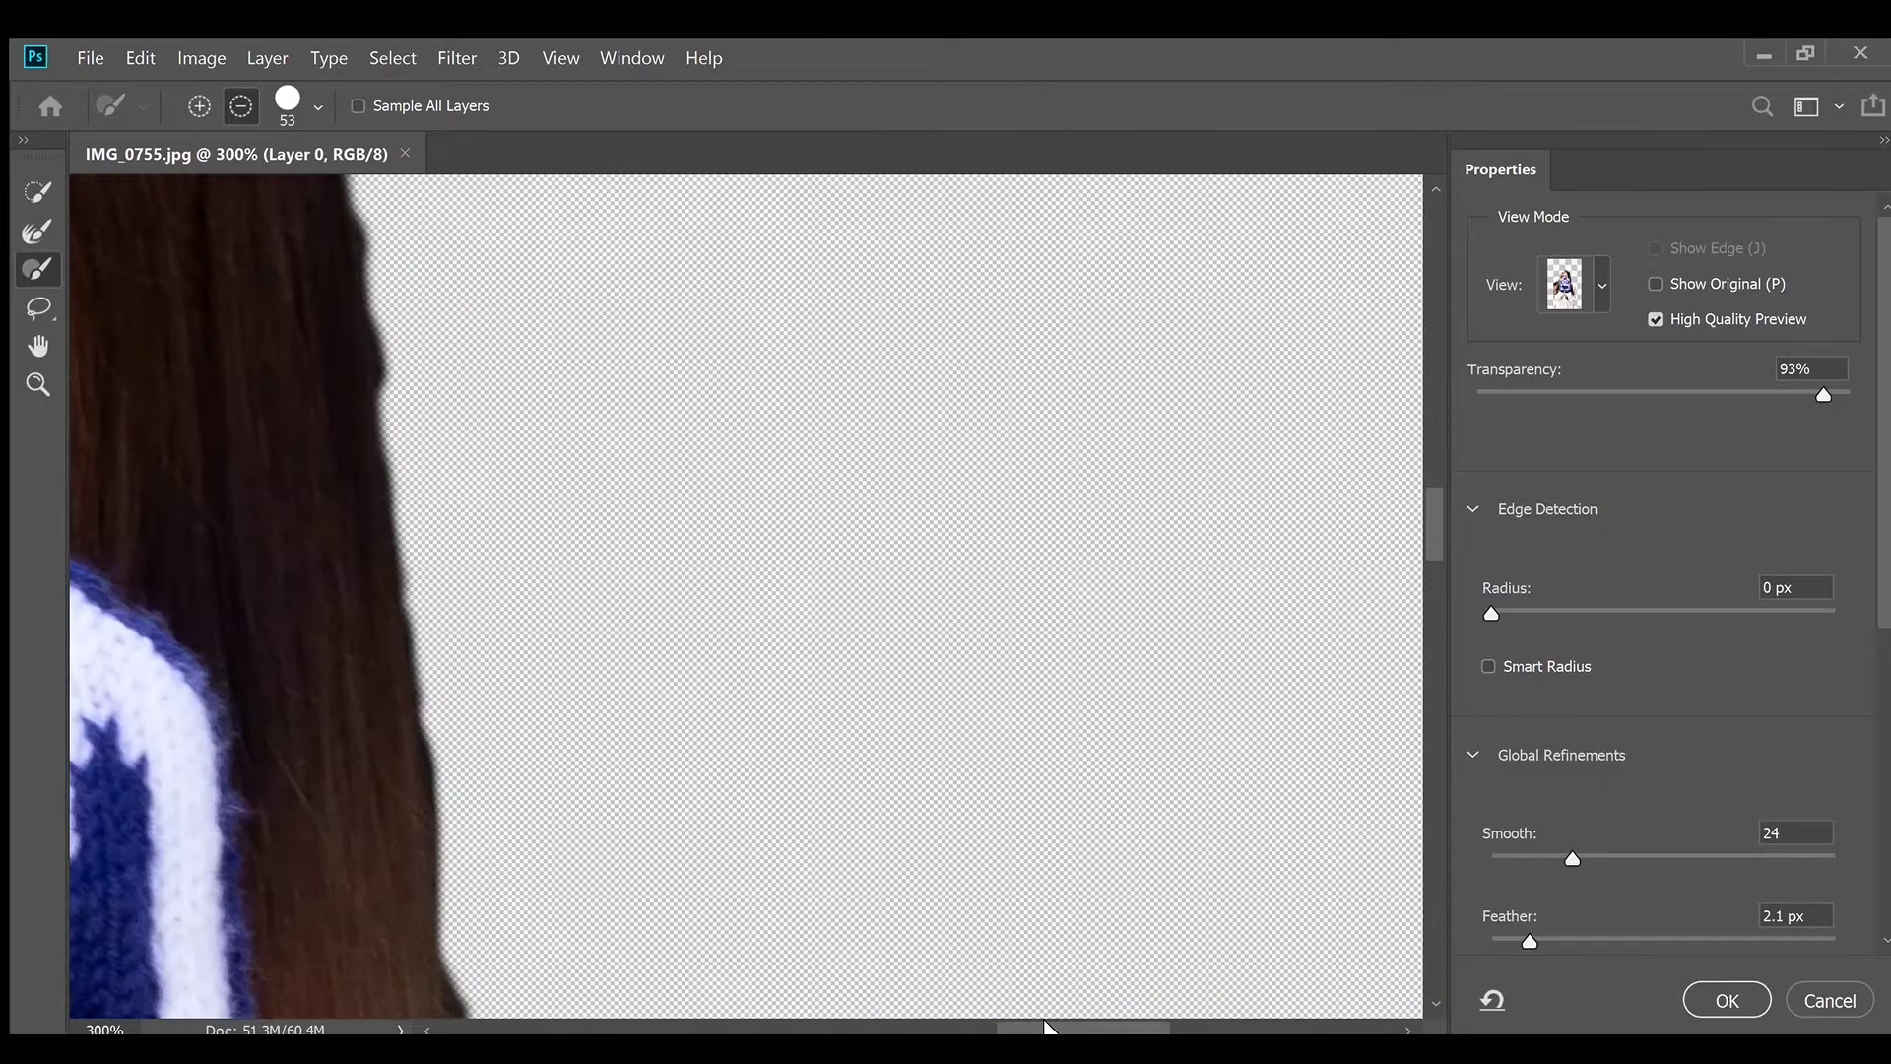
{"action": "scroll", "coordinate": [696, 663], "scroll_direction": "up", "scroll_amount": 2}
{"action": "scroll", "coordinate": [650, 673], "scroll_direction": "up", "scroll_amount": 3}
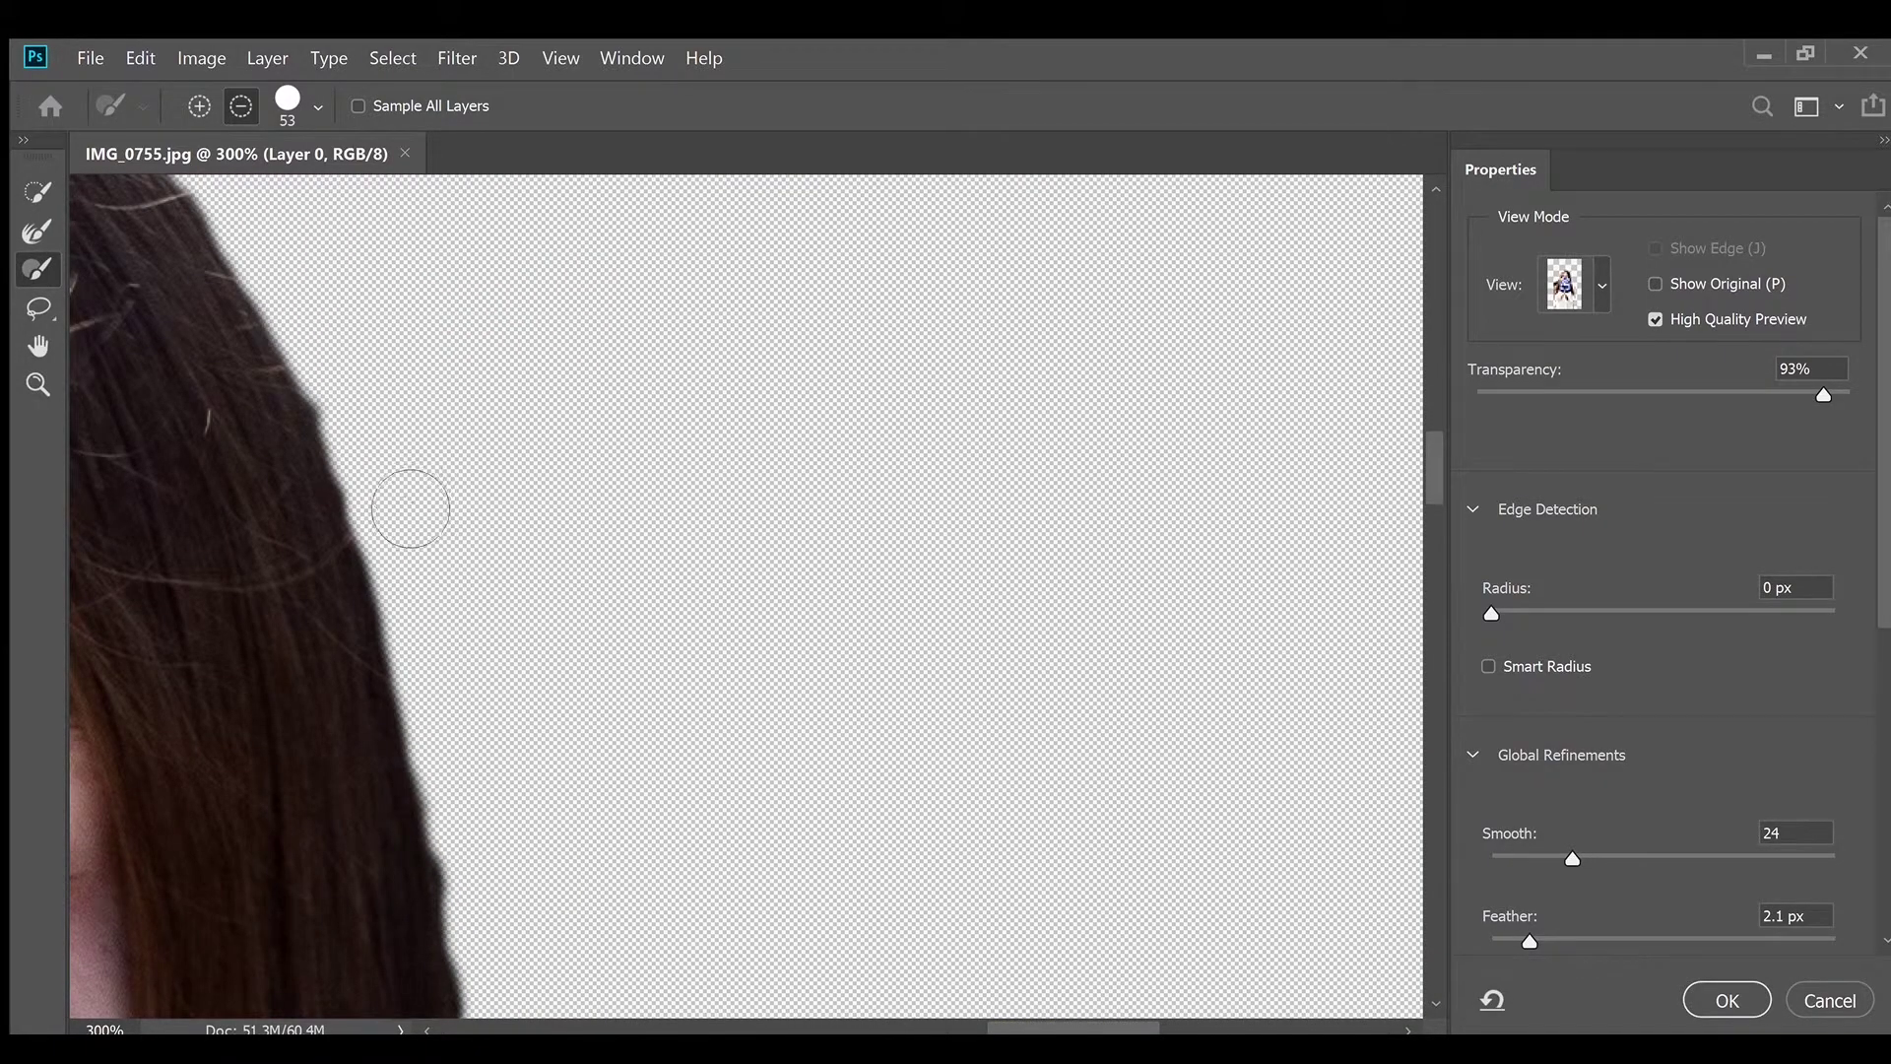
{"action": "mouse_move", "coordinate": [434, 610]}
{"action": "left_mouse_down"}
{"action": "mouse_move", "coordinate": [486, 650]}
{"action": "mouse_move", "coordinate": [477, 634]}
{"action": "left_mouse_up"}
{"action": "scroll", "coordinate": [1428, 497], "scroll_direction": "down", "scroll_amount": 2}
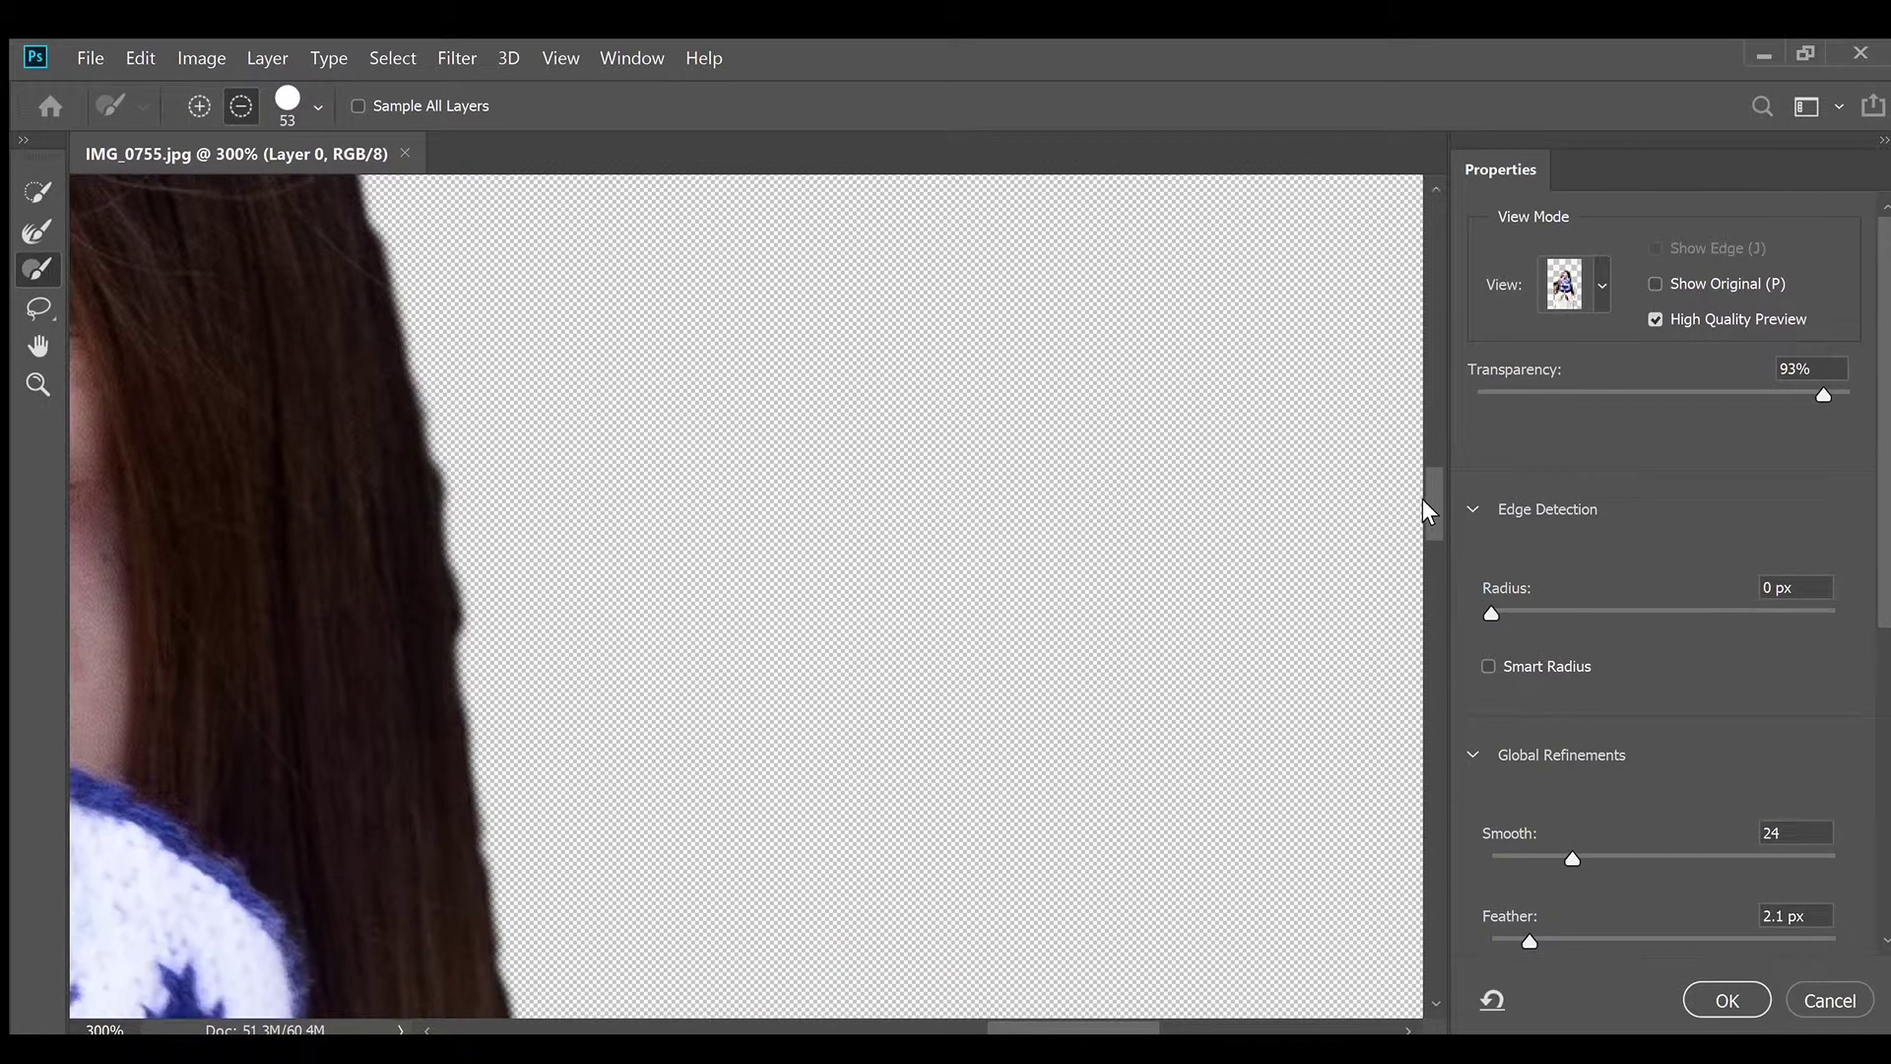
Refine the hair and shoulder edge, clearing the dark fringe off the sweater shoulder
{"action": "left_click_drag", "start_coordinate": [1424, 509], "coordinate": [1425, 491]}
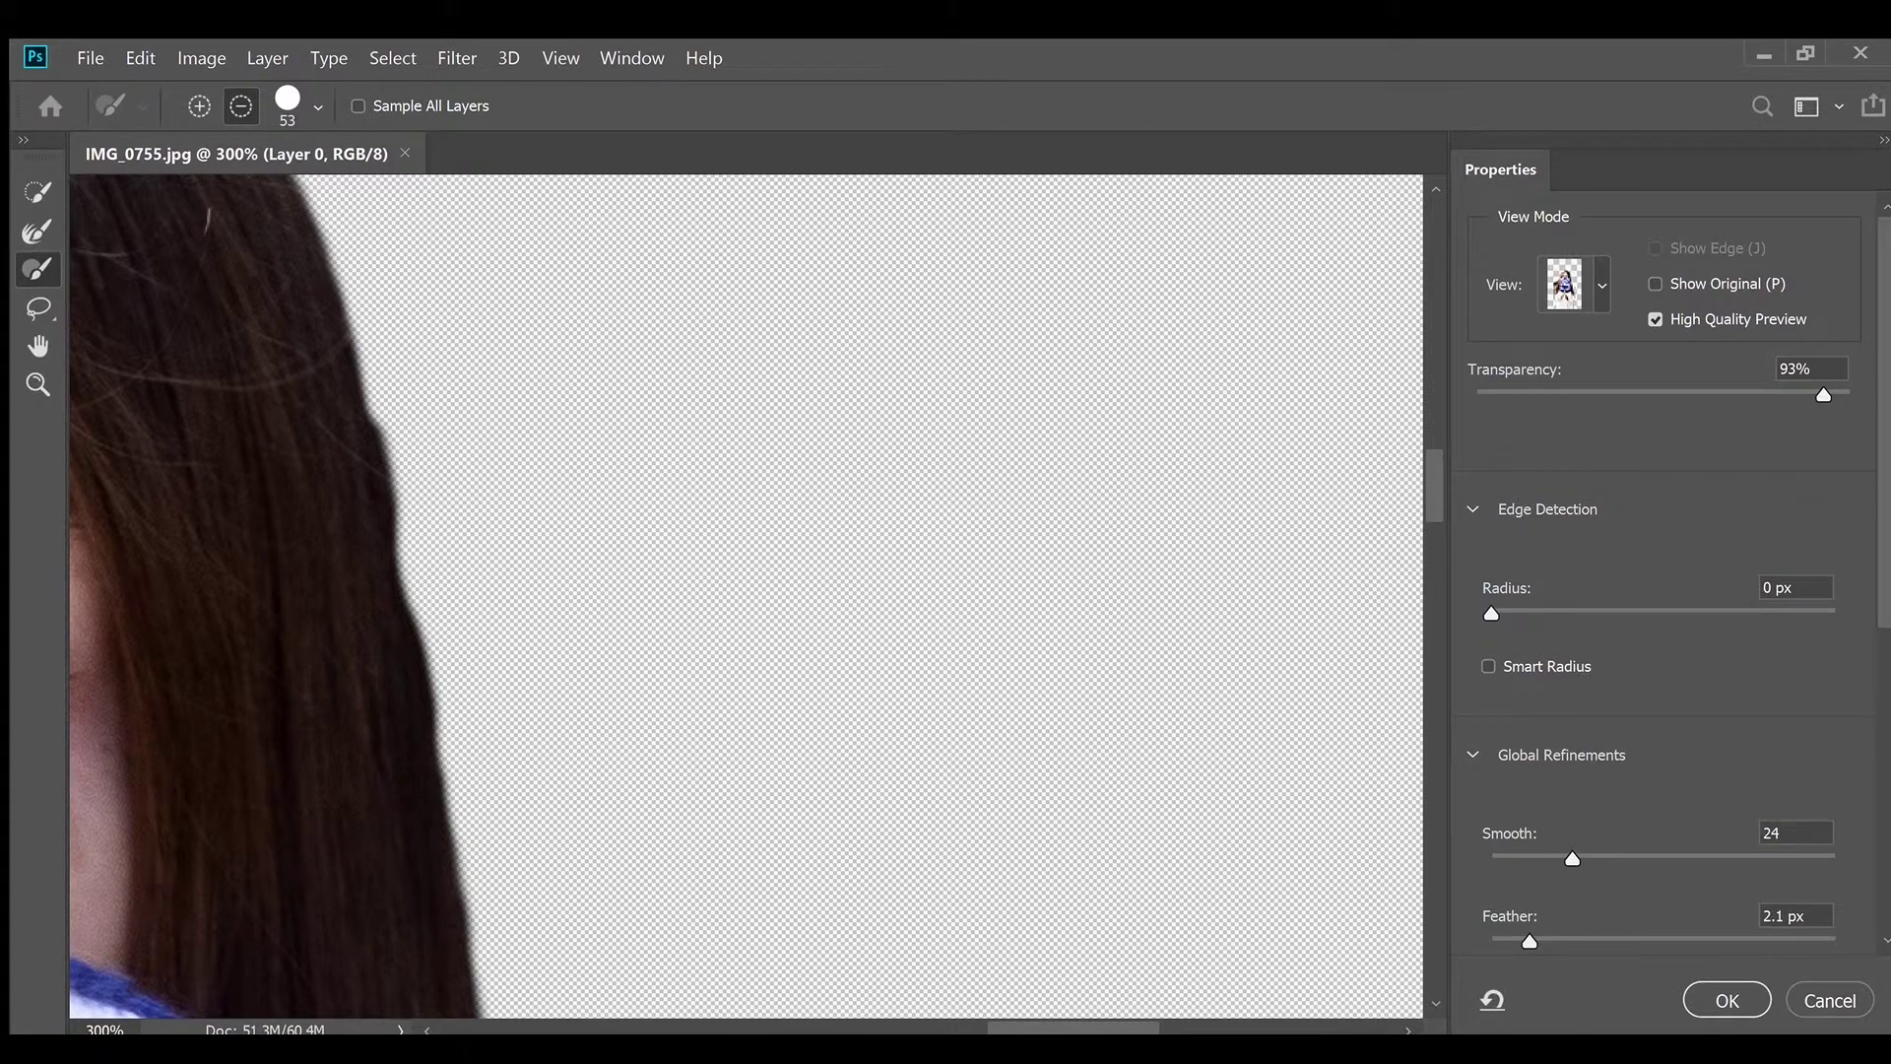
{"action": "left_click_drag", "start_coordinate": [1430, 476], "coordinate": [1440, 586]}
{"action": "scroll", "coordinate": [1055, 505], "scroll_direction": "up", "scroll_amount": 2}
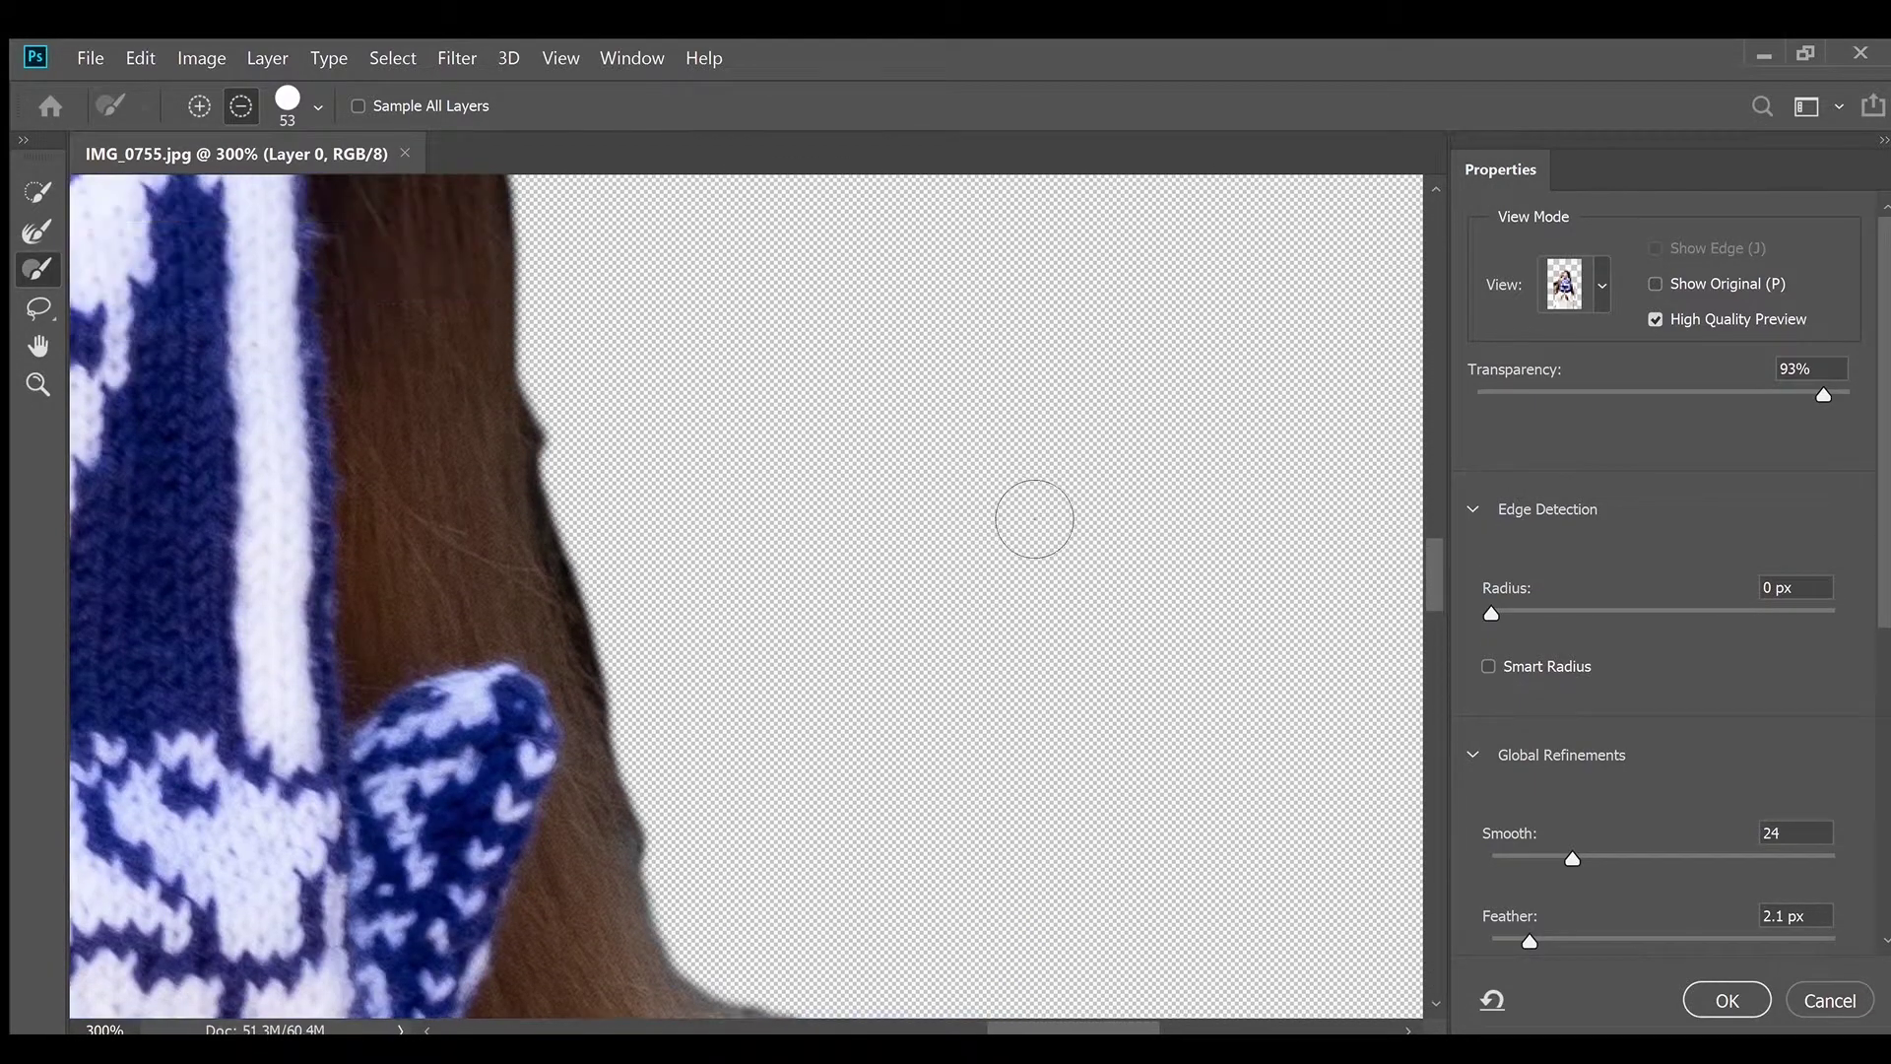
{"action": "scroll", "coordinate": [591, 409], "scroll_direction": "down", "scroll_amount": 1}
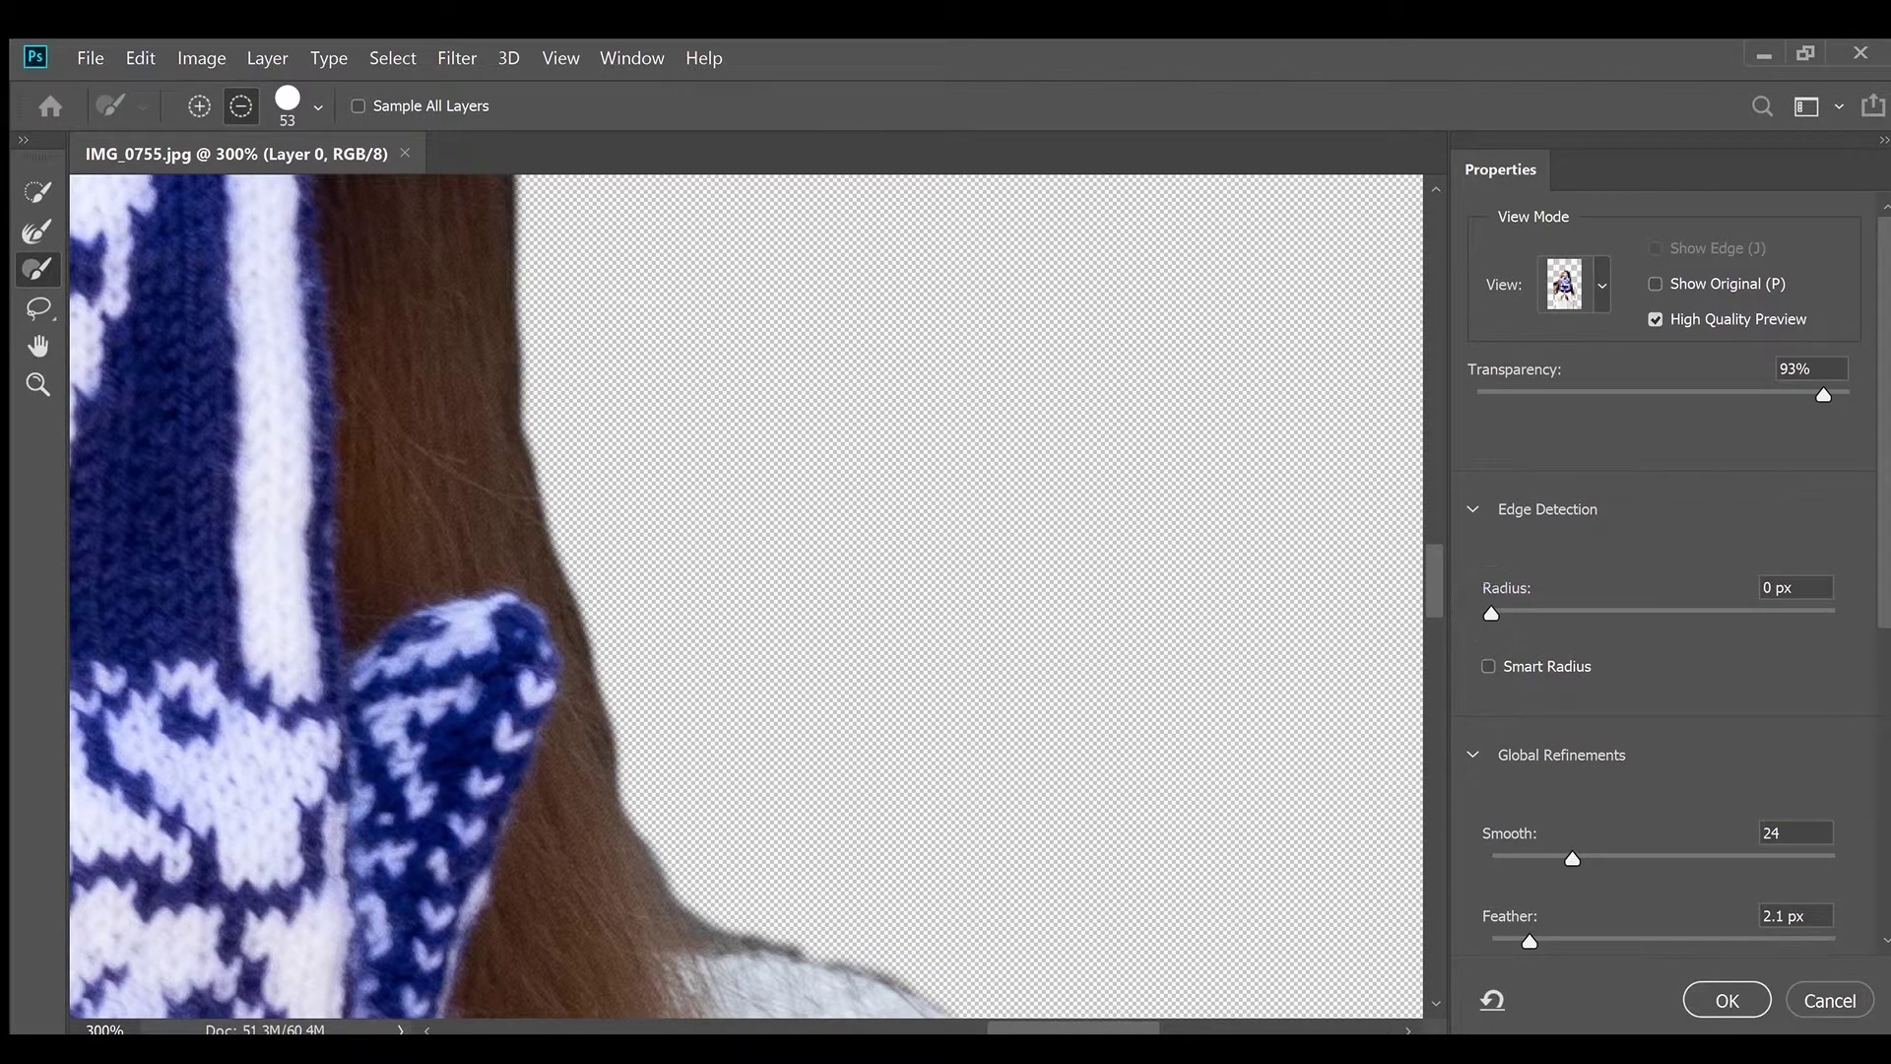
{"action": "left_click_drag", "start_coordinate": [1432, 569], "coordinate": [1434, 620]}
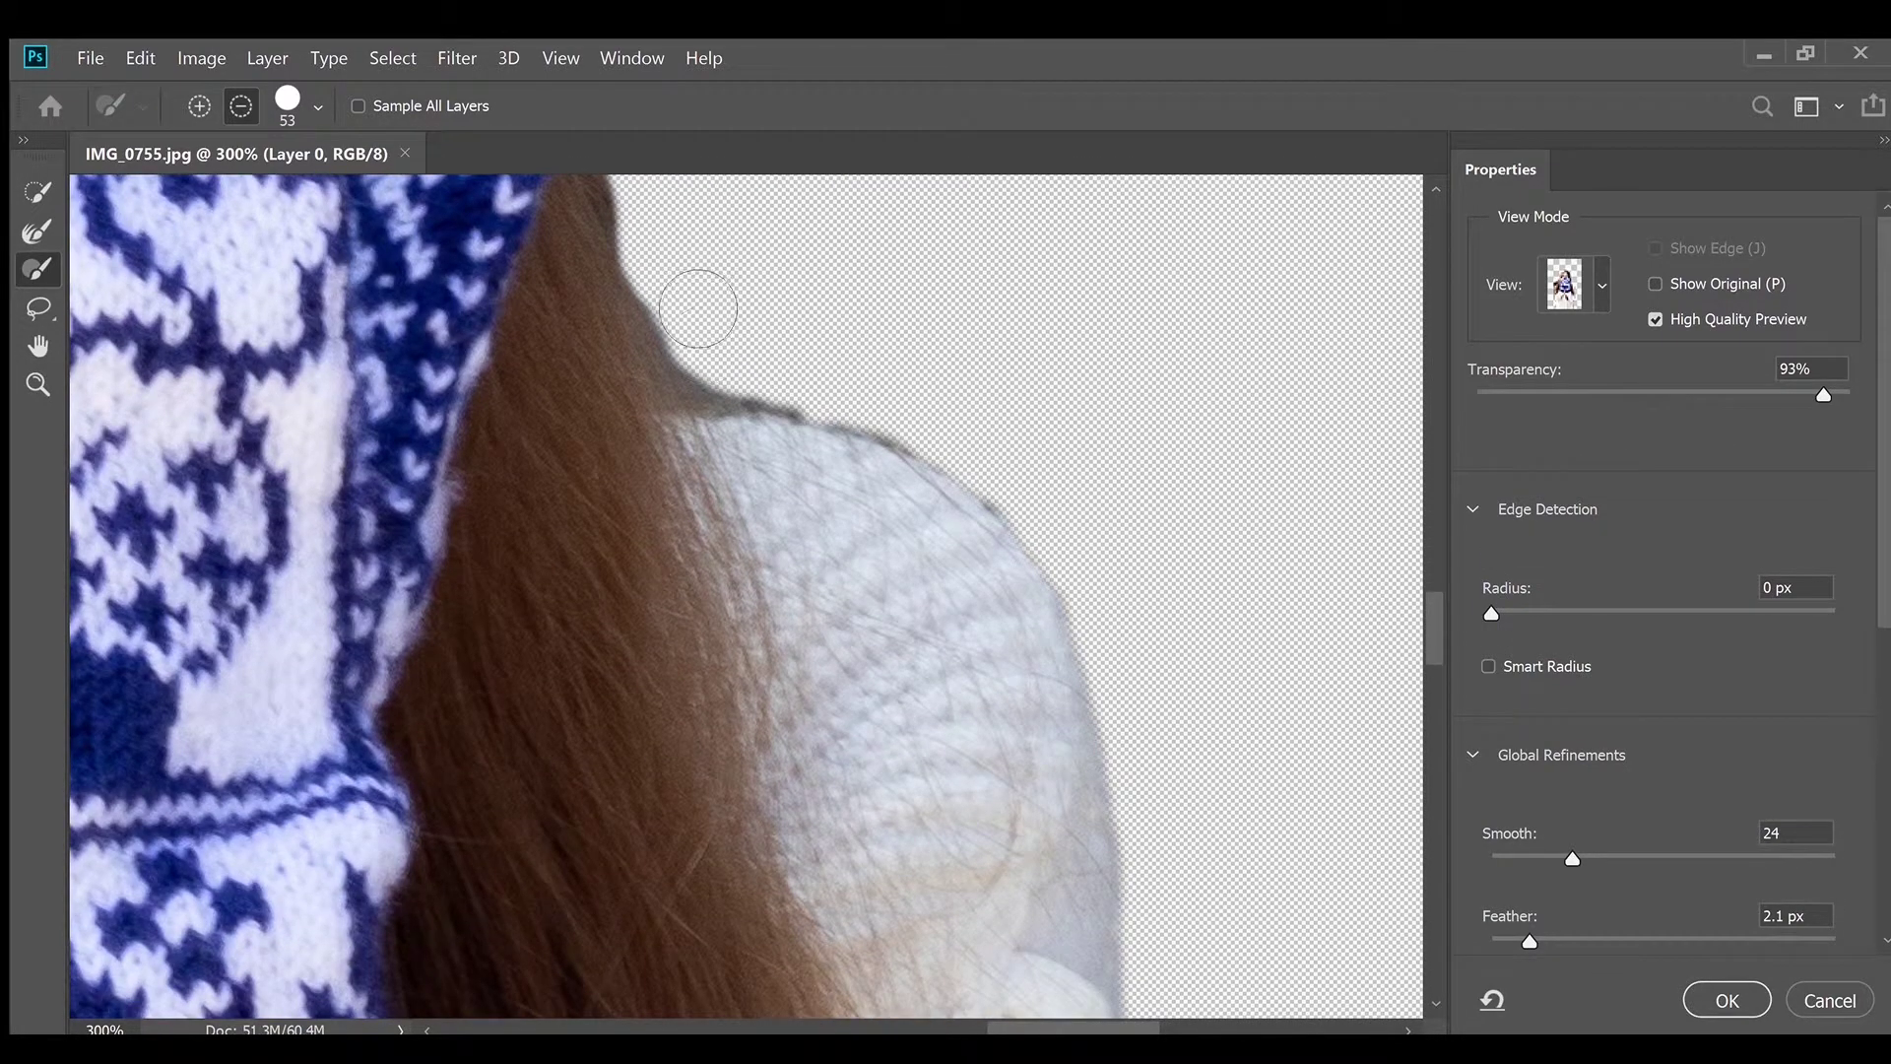
{"action": "mouse_move", "coordinate": [698, 308]}
{"action": "left_mouse_down"}
{"action": "mouse_move", "coordinate": [727, 411]}
{"action": "mouse_move", "coordinate": [1041, 453]}
{"action": "left_mouse_up"}
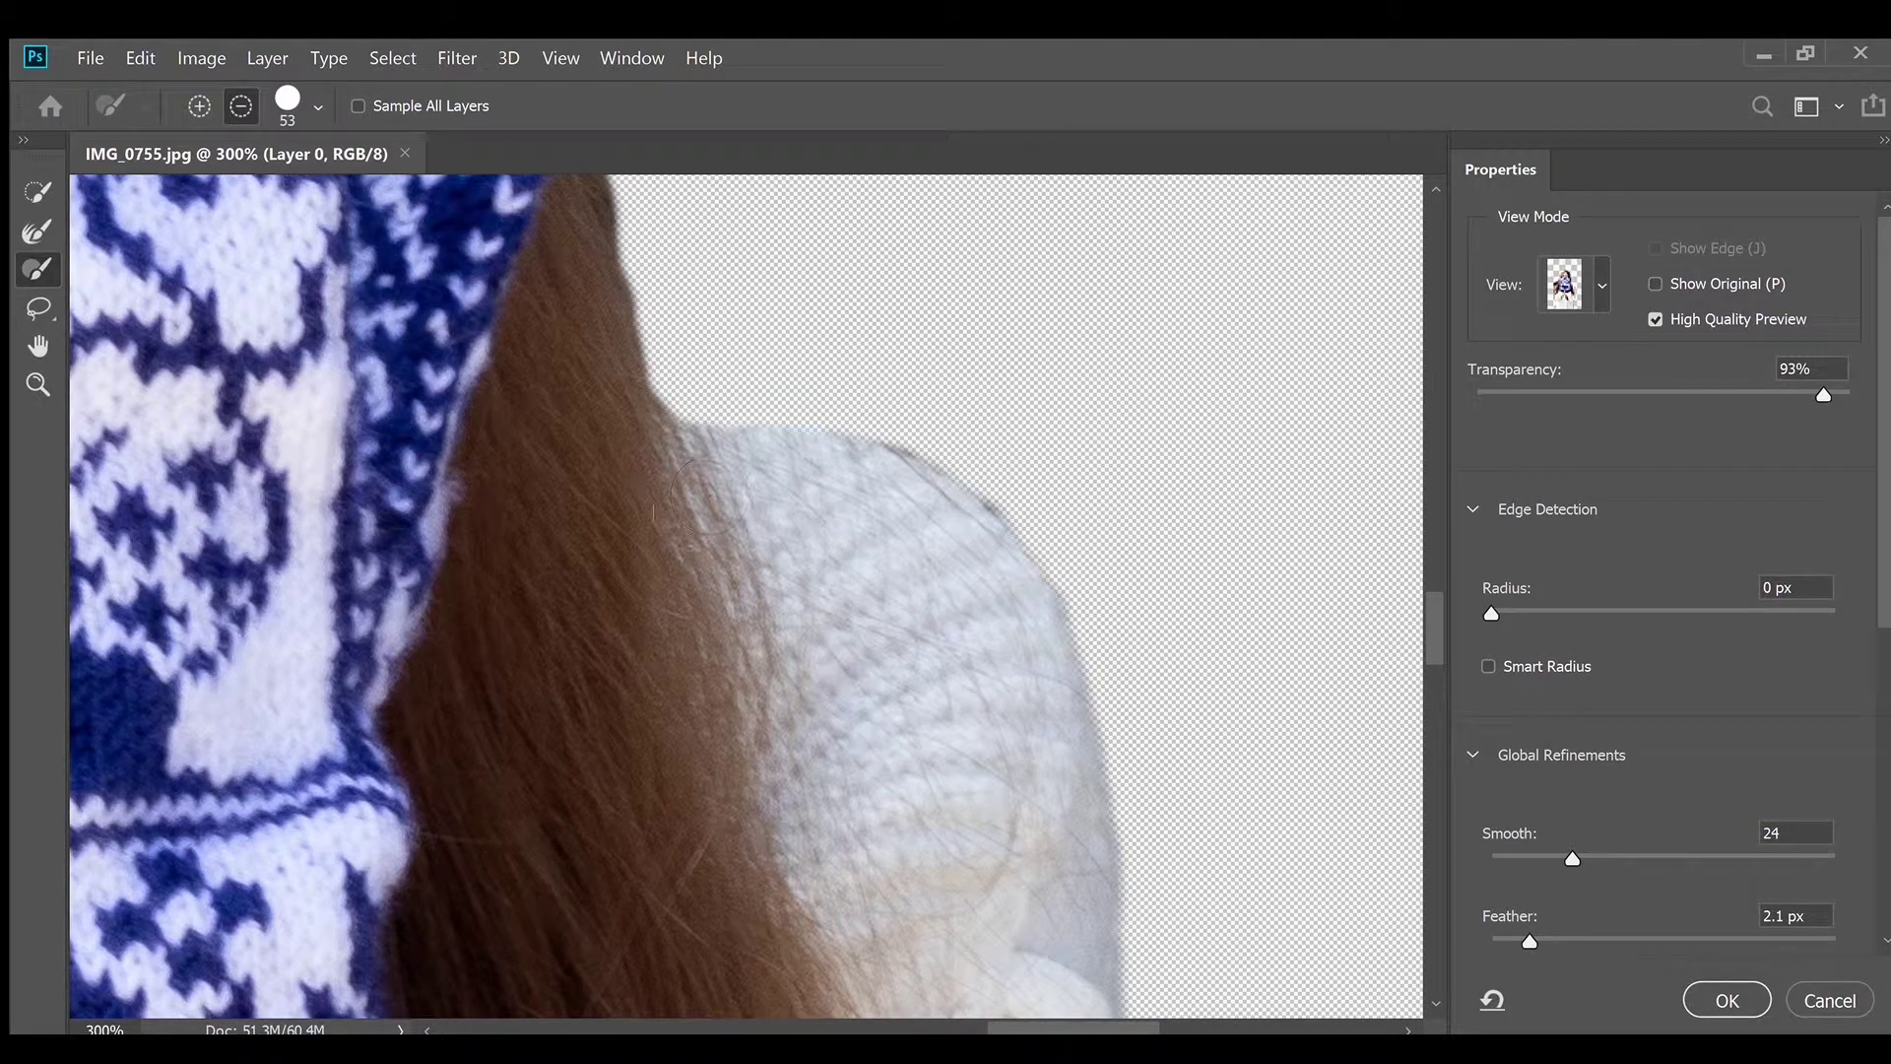
{"action": "left_click", "coordinate": [199, 106]}
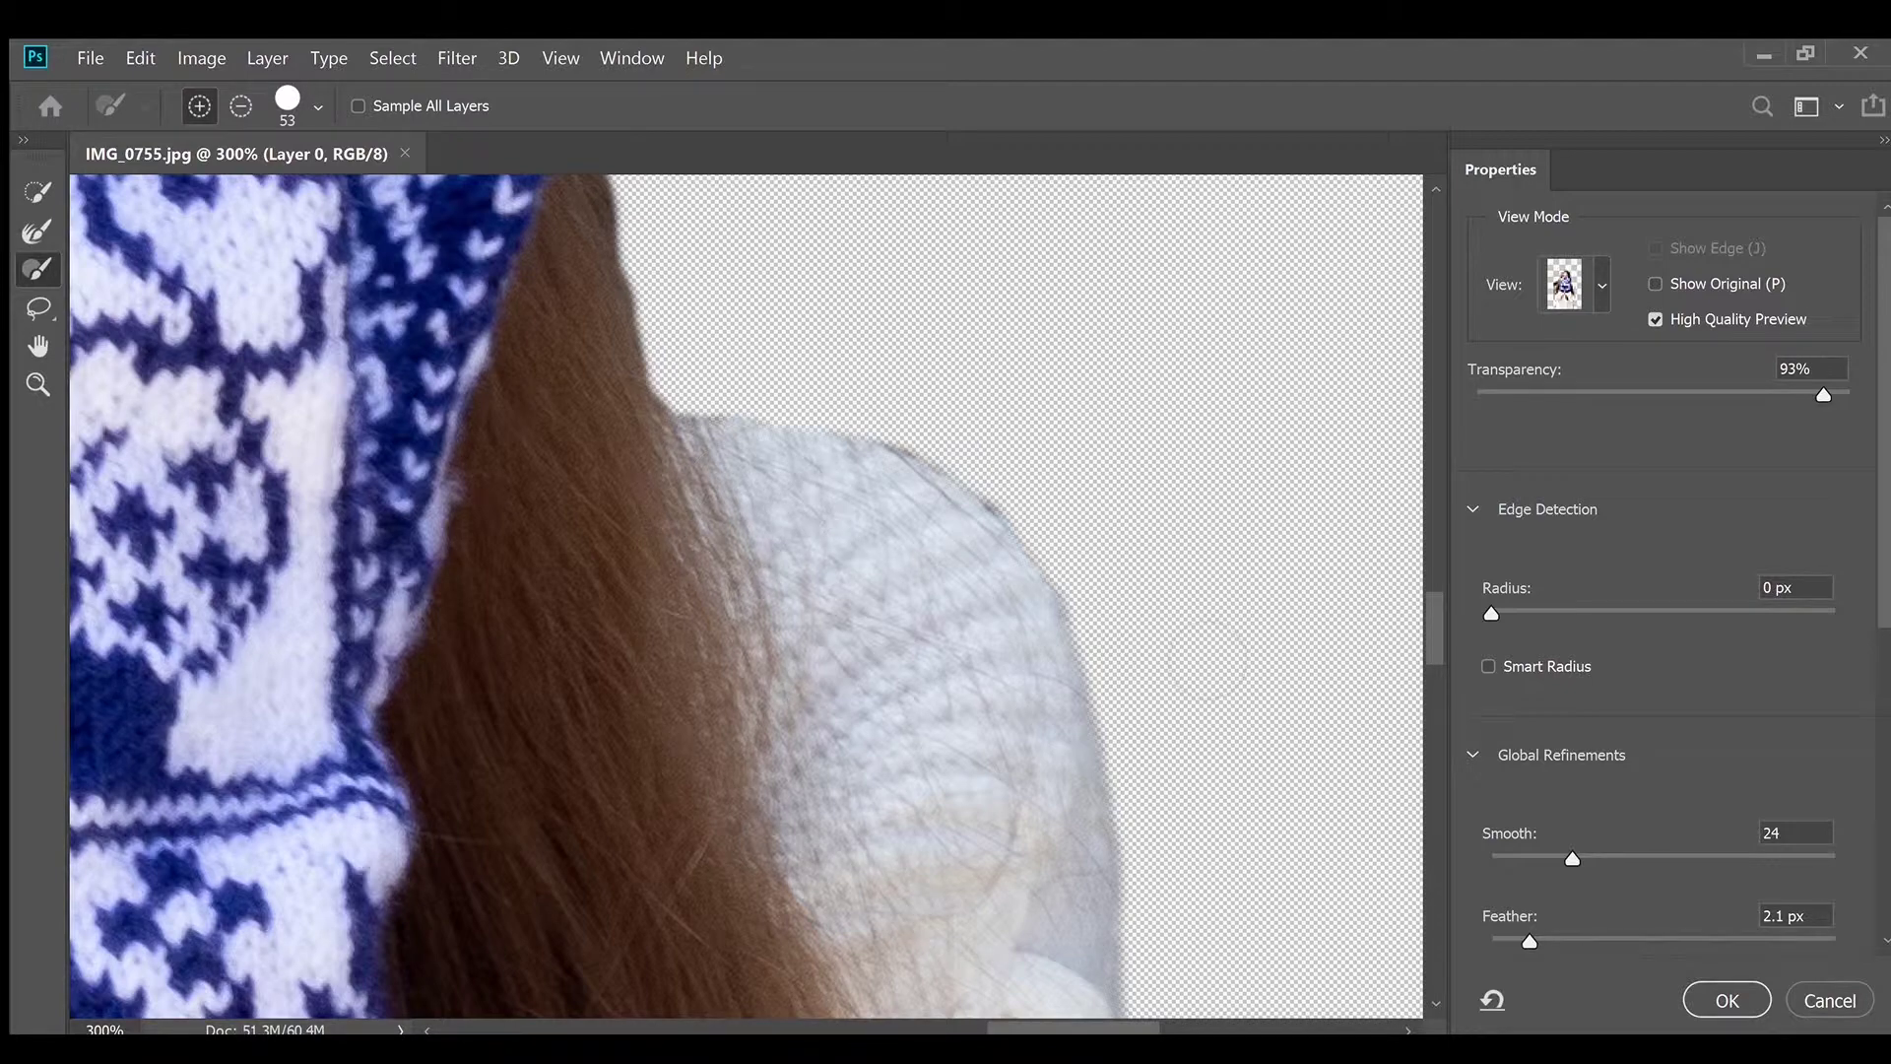
{"action": "scroll", "coordinate": [1211, 641], "scroll_direction": "down", "scroll_amount": 5}
{"action": "key", "text": "alt"}
{"action": "scroll", "coordinate": [1369, 637], "scroll_direction": "down", "scroll_amount": 6}
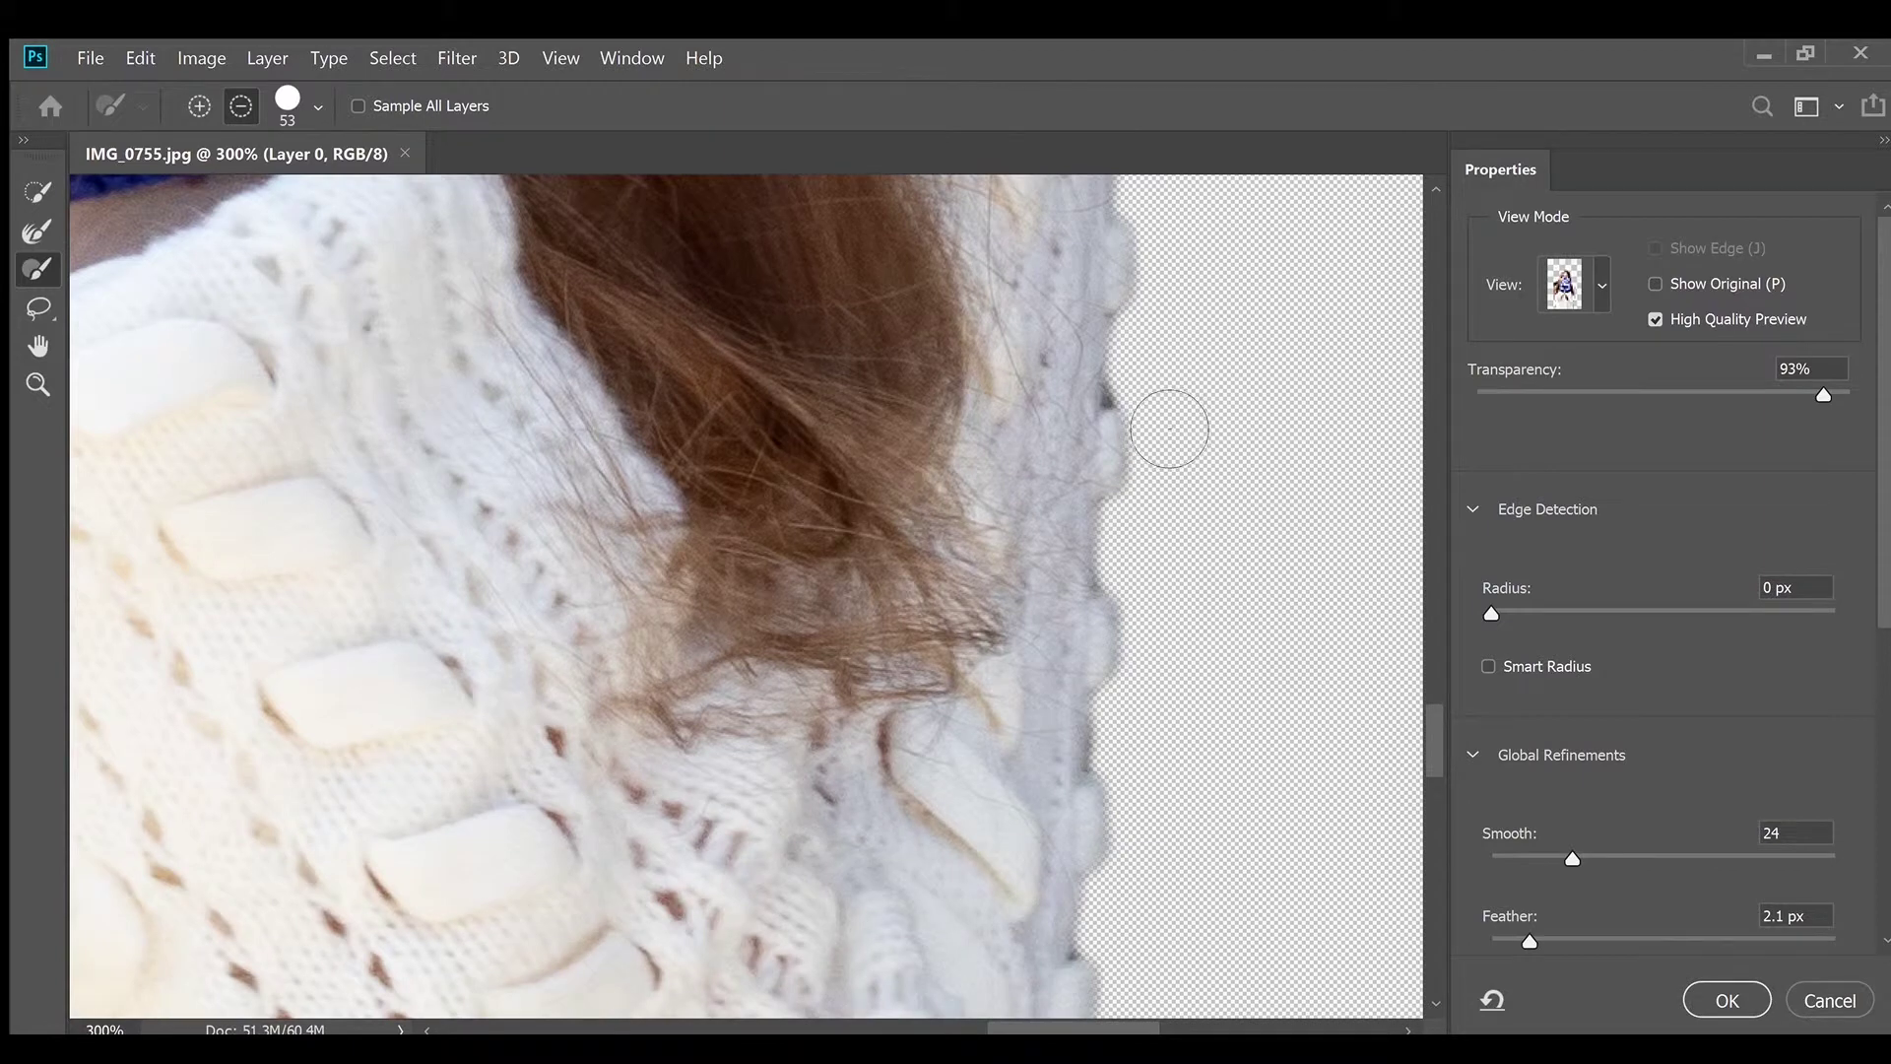
Shrink the brush to 36, refine the sweater edge, and set Shift Edge to -12%
{"action": "left_click_drag", "start_coordinate": [1181, 392], "coordinate": [1146, 401]}
{"action": "scroll", "coordinate": [1271, 682], "scroll_direction": "down", "scroll_amount": 2}
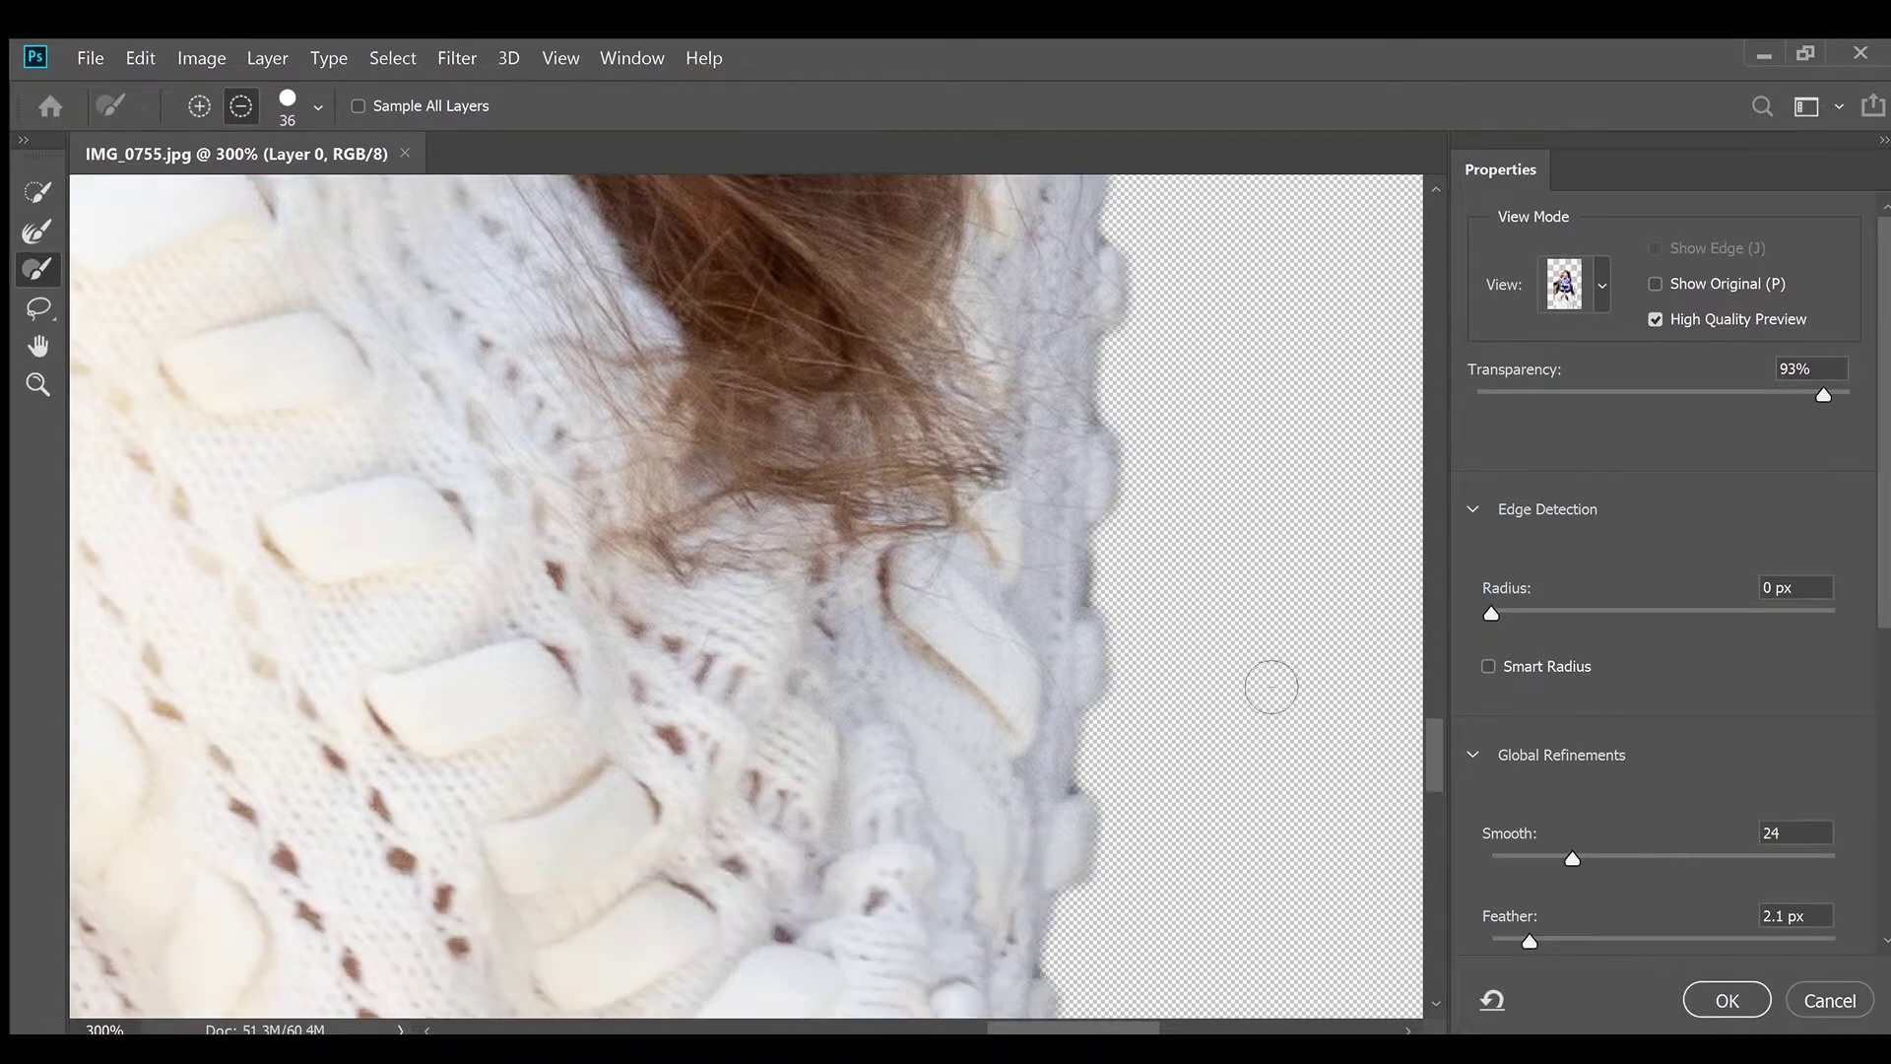
{"action": "scroll", "coordinate": [1135, 394], "scroll_direction": "up", "scroll_amount": 1}
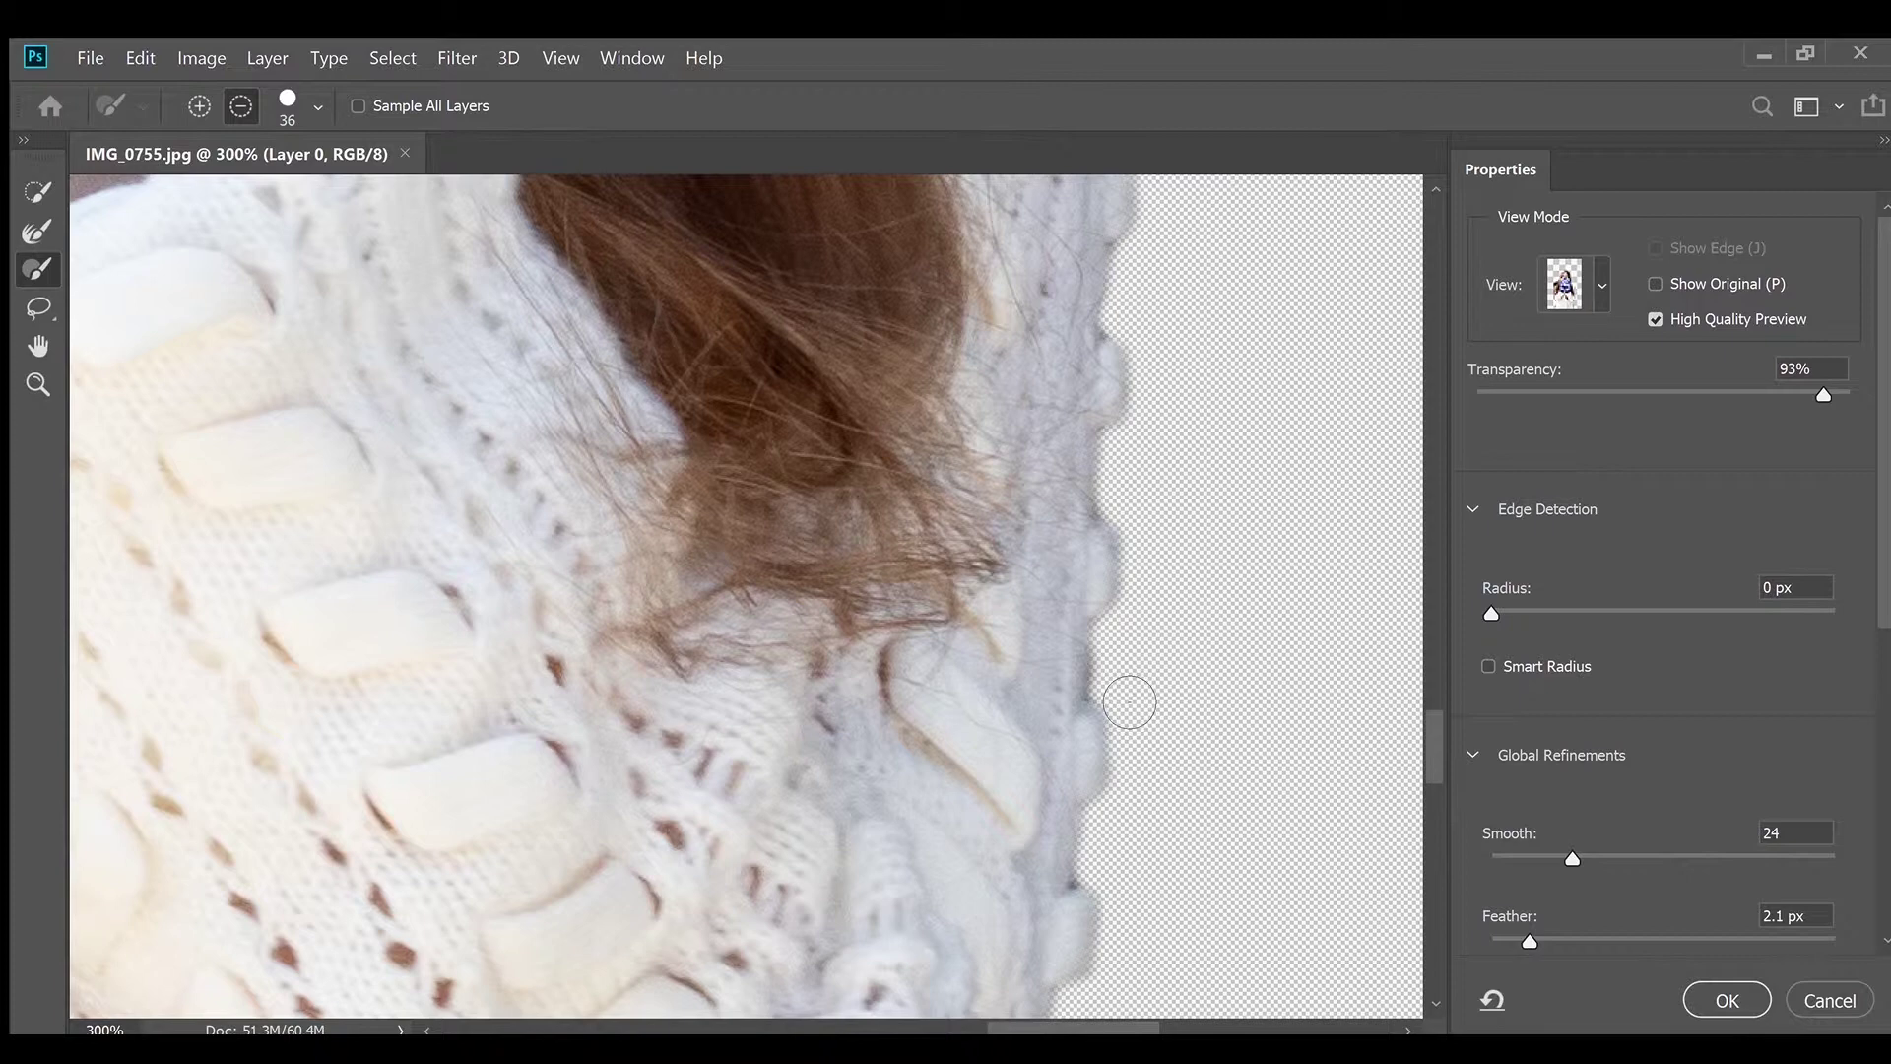
{"action": "left_click_drag", "start_coordinate": [1128, 706], "coordinate": [1152, 612]}
{"action": "left_click_drag", "start_coordinate": [1164, 448], "coordinate": [1132, 457]}
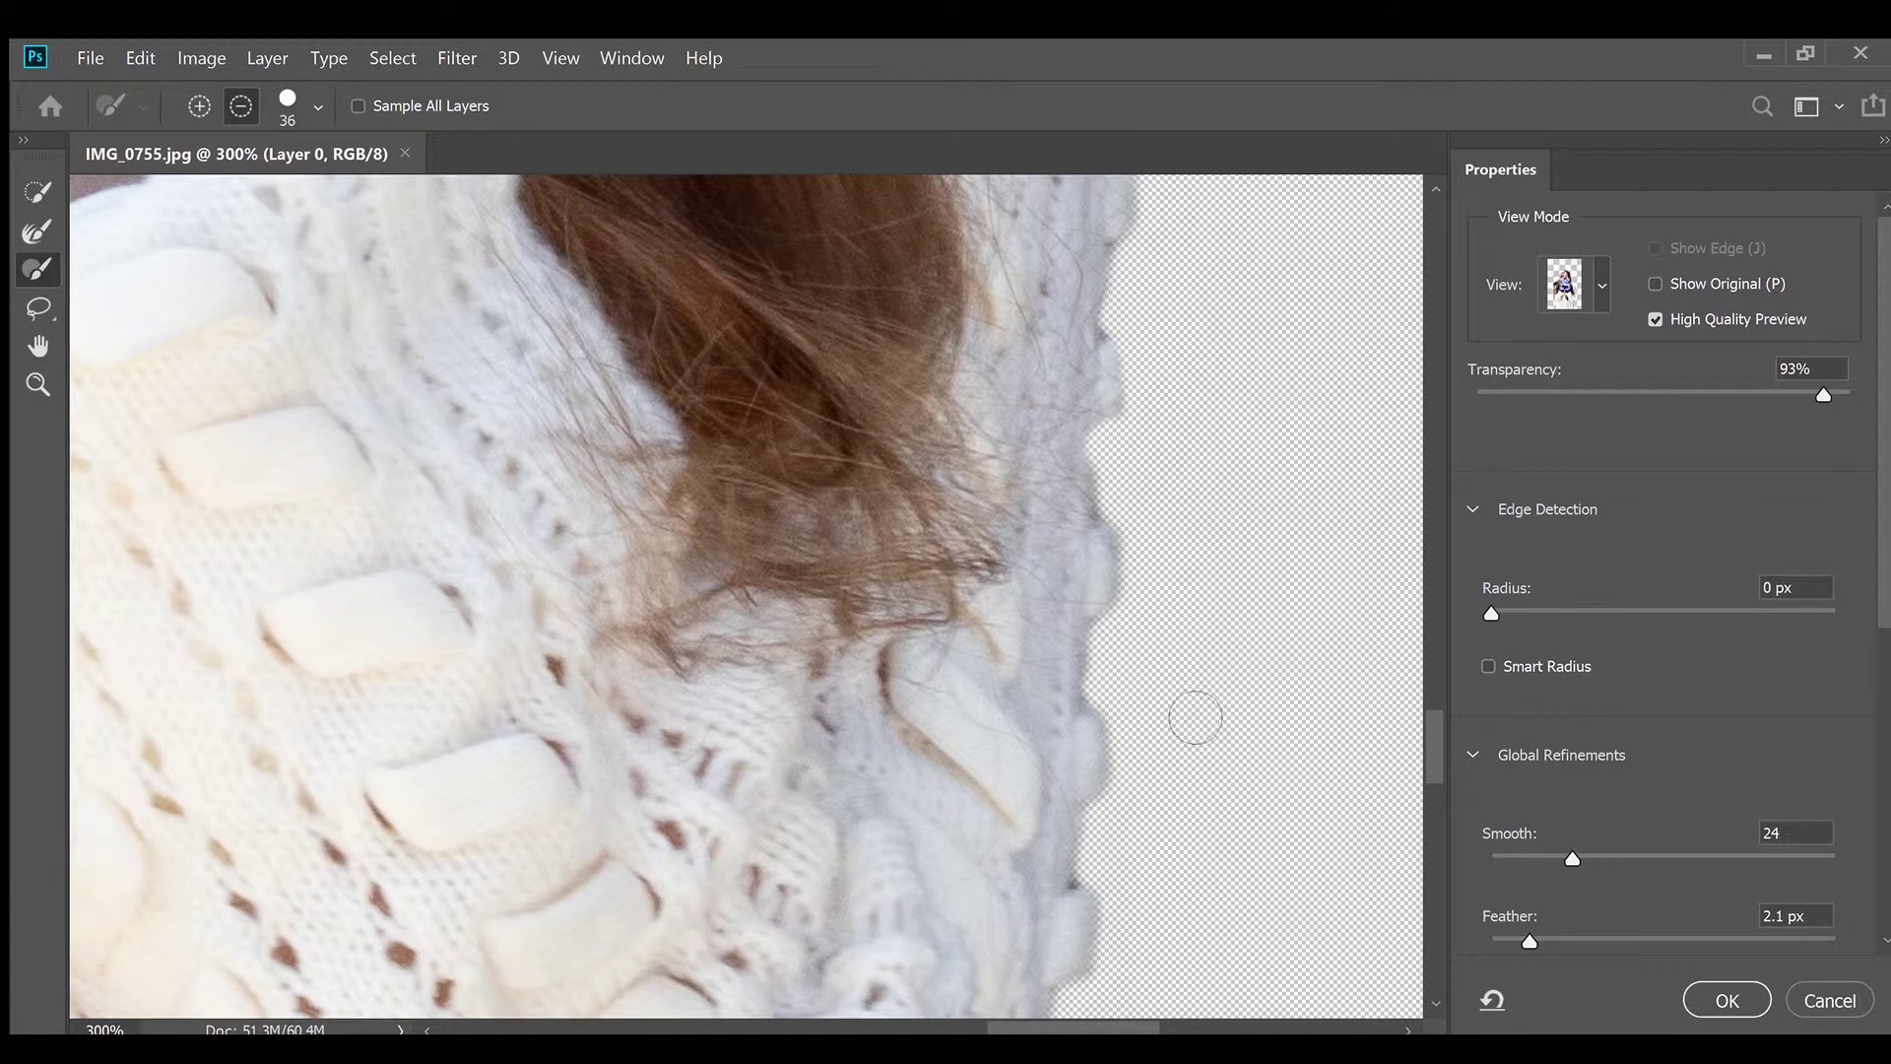
Move down to the lower sleeve and clean the dark fringe off its edge
{"action": "scroll", "coordinate": [1262, 668], "scroll_direction": "down", "scroll_amount": 6}
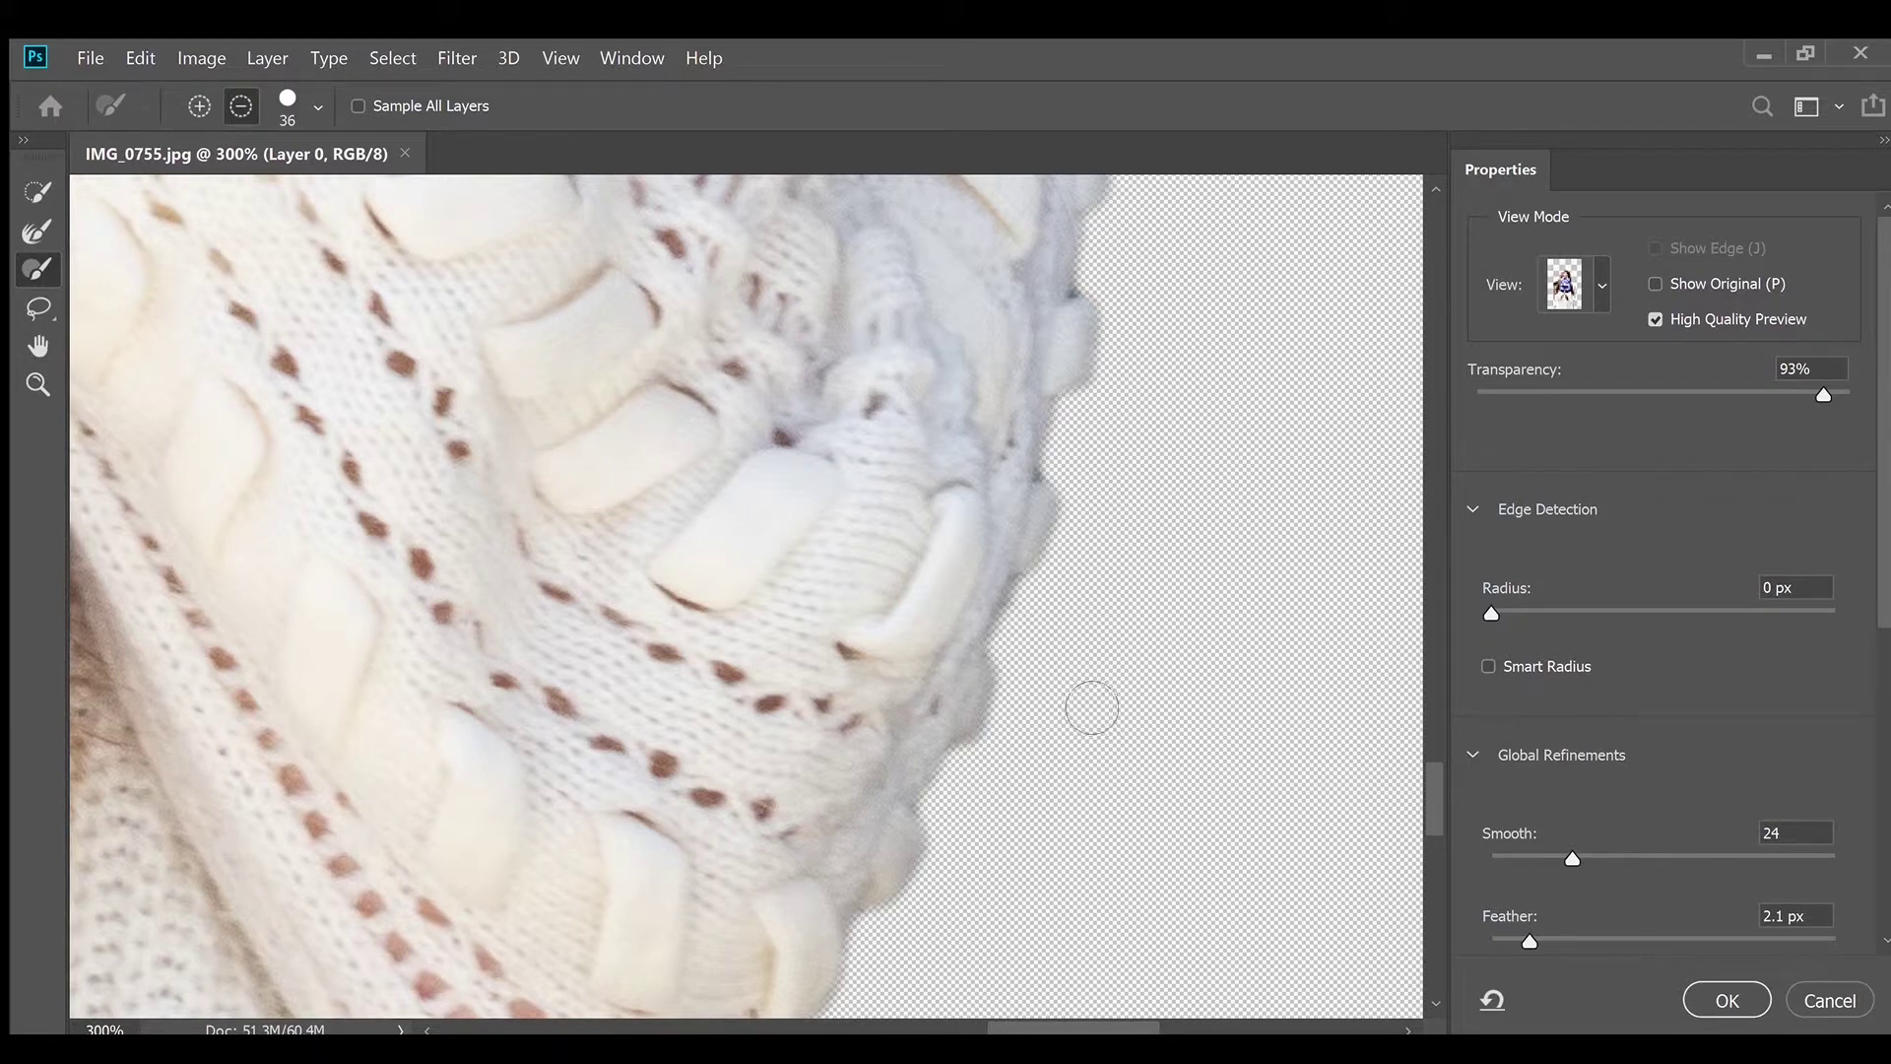
{"action": "scroll", "coordinate": [1093, 655], "scroll_direction": "down", "scroll_amount": 5}
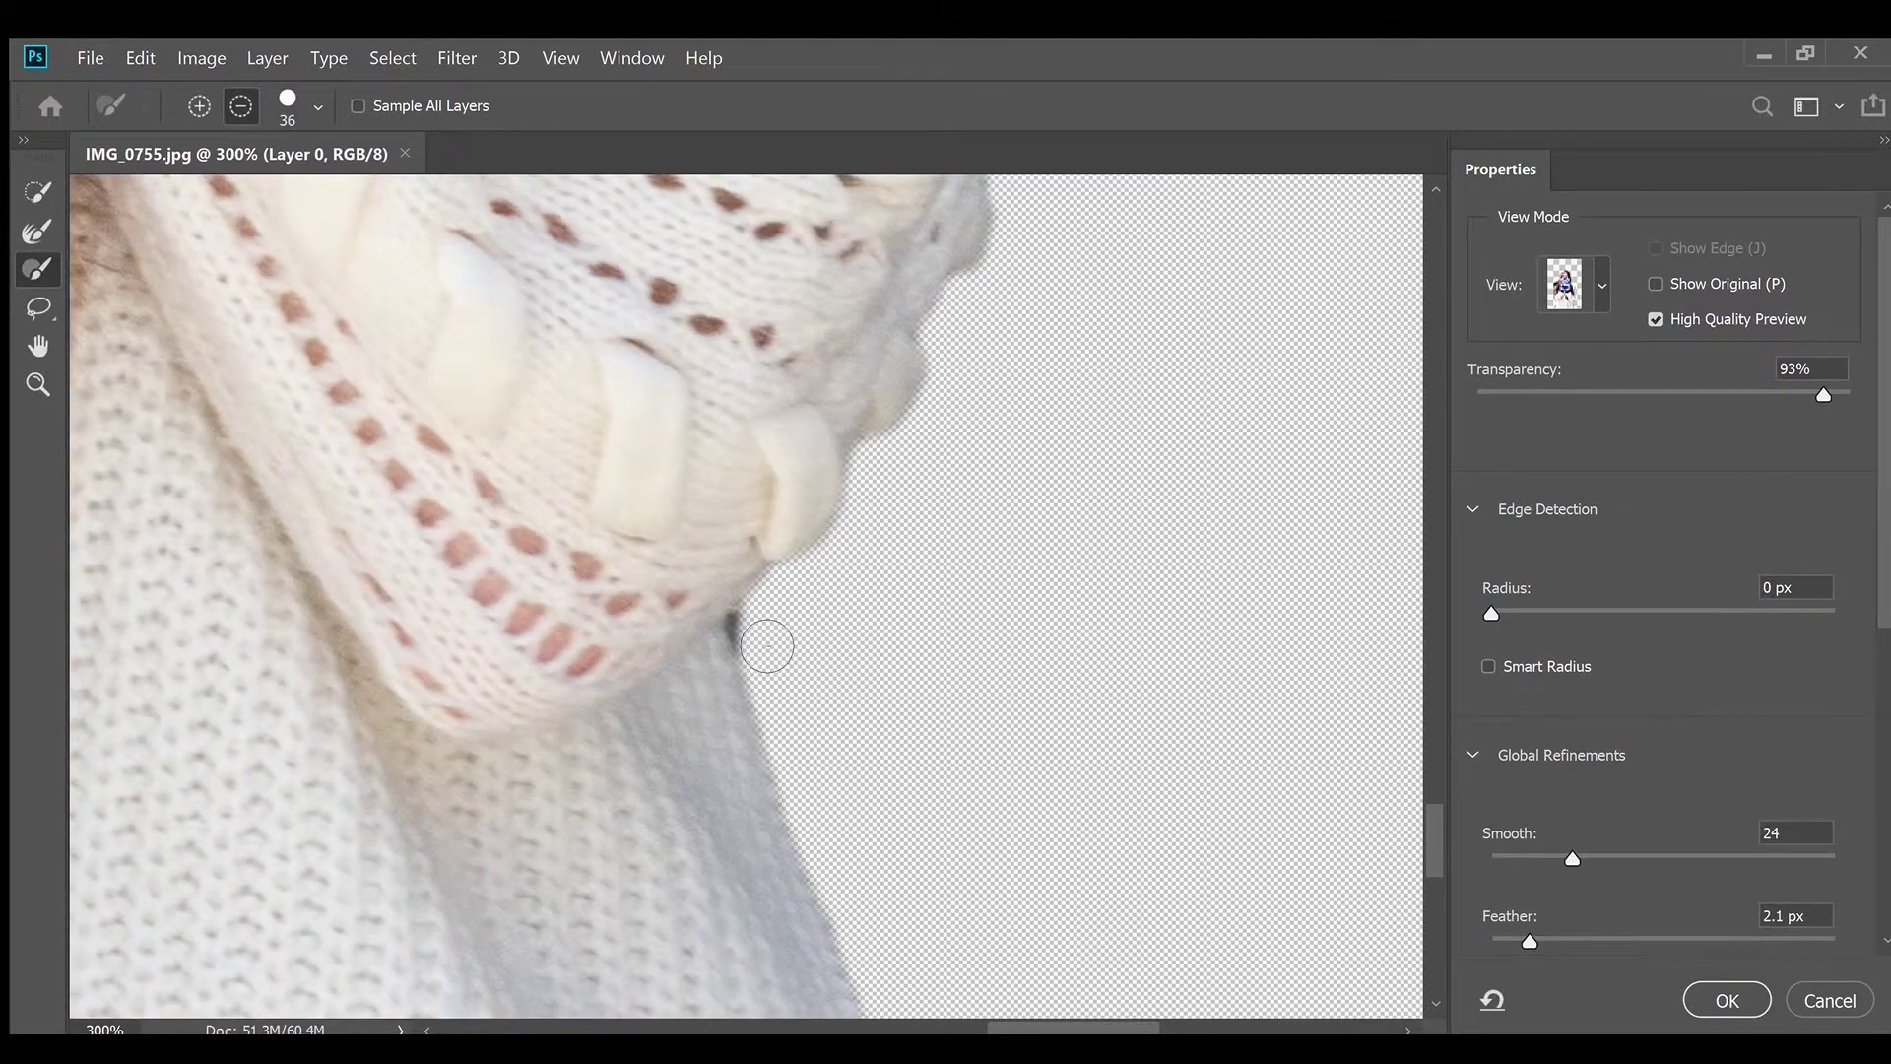
{"action": "scroll", "coordinate": [946, 667], "scroll_direction": "down", "scroll_amount": 1}
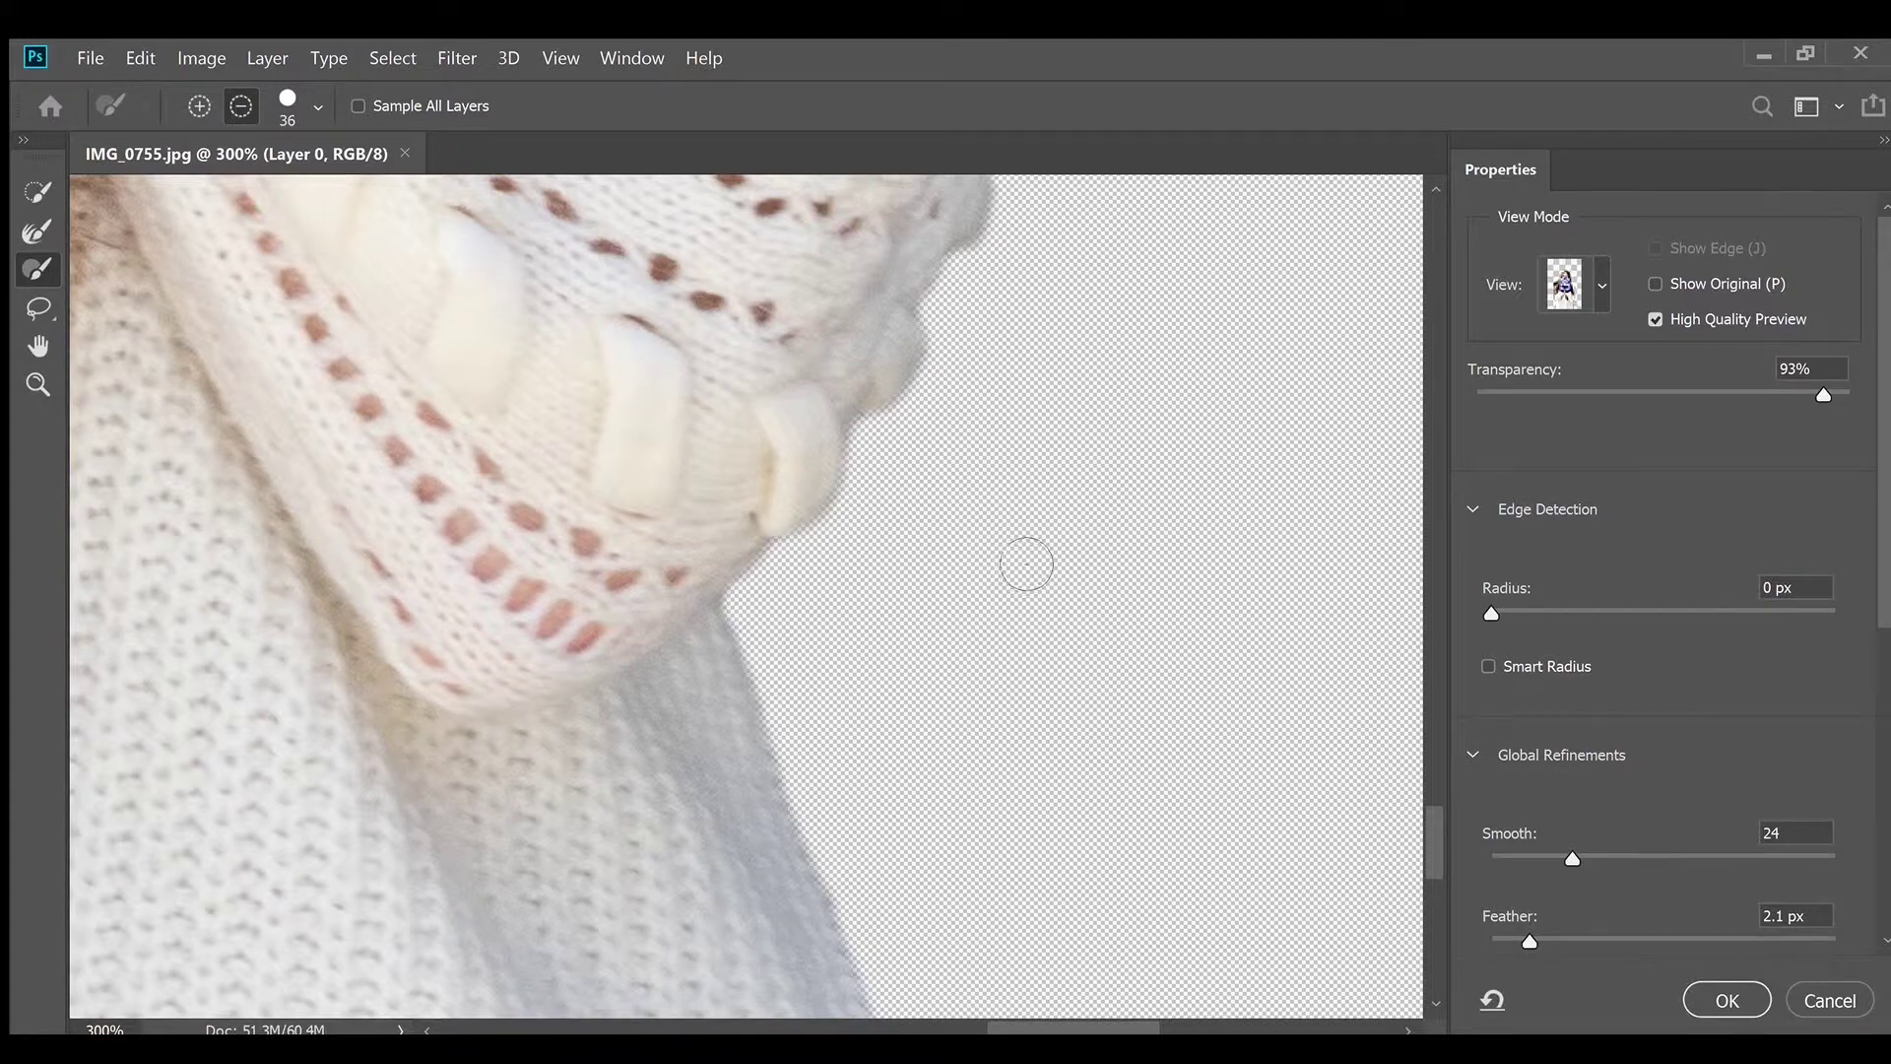
{"action": "scroll", "coordinate": [1107, 587], "scroll_direction": "down", "scroll_amount": 10}
{"action": "scroll", "coordinate": [1467, 820], "scroll_direction": "down", "scroll_amount": 5}
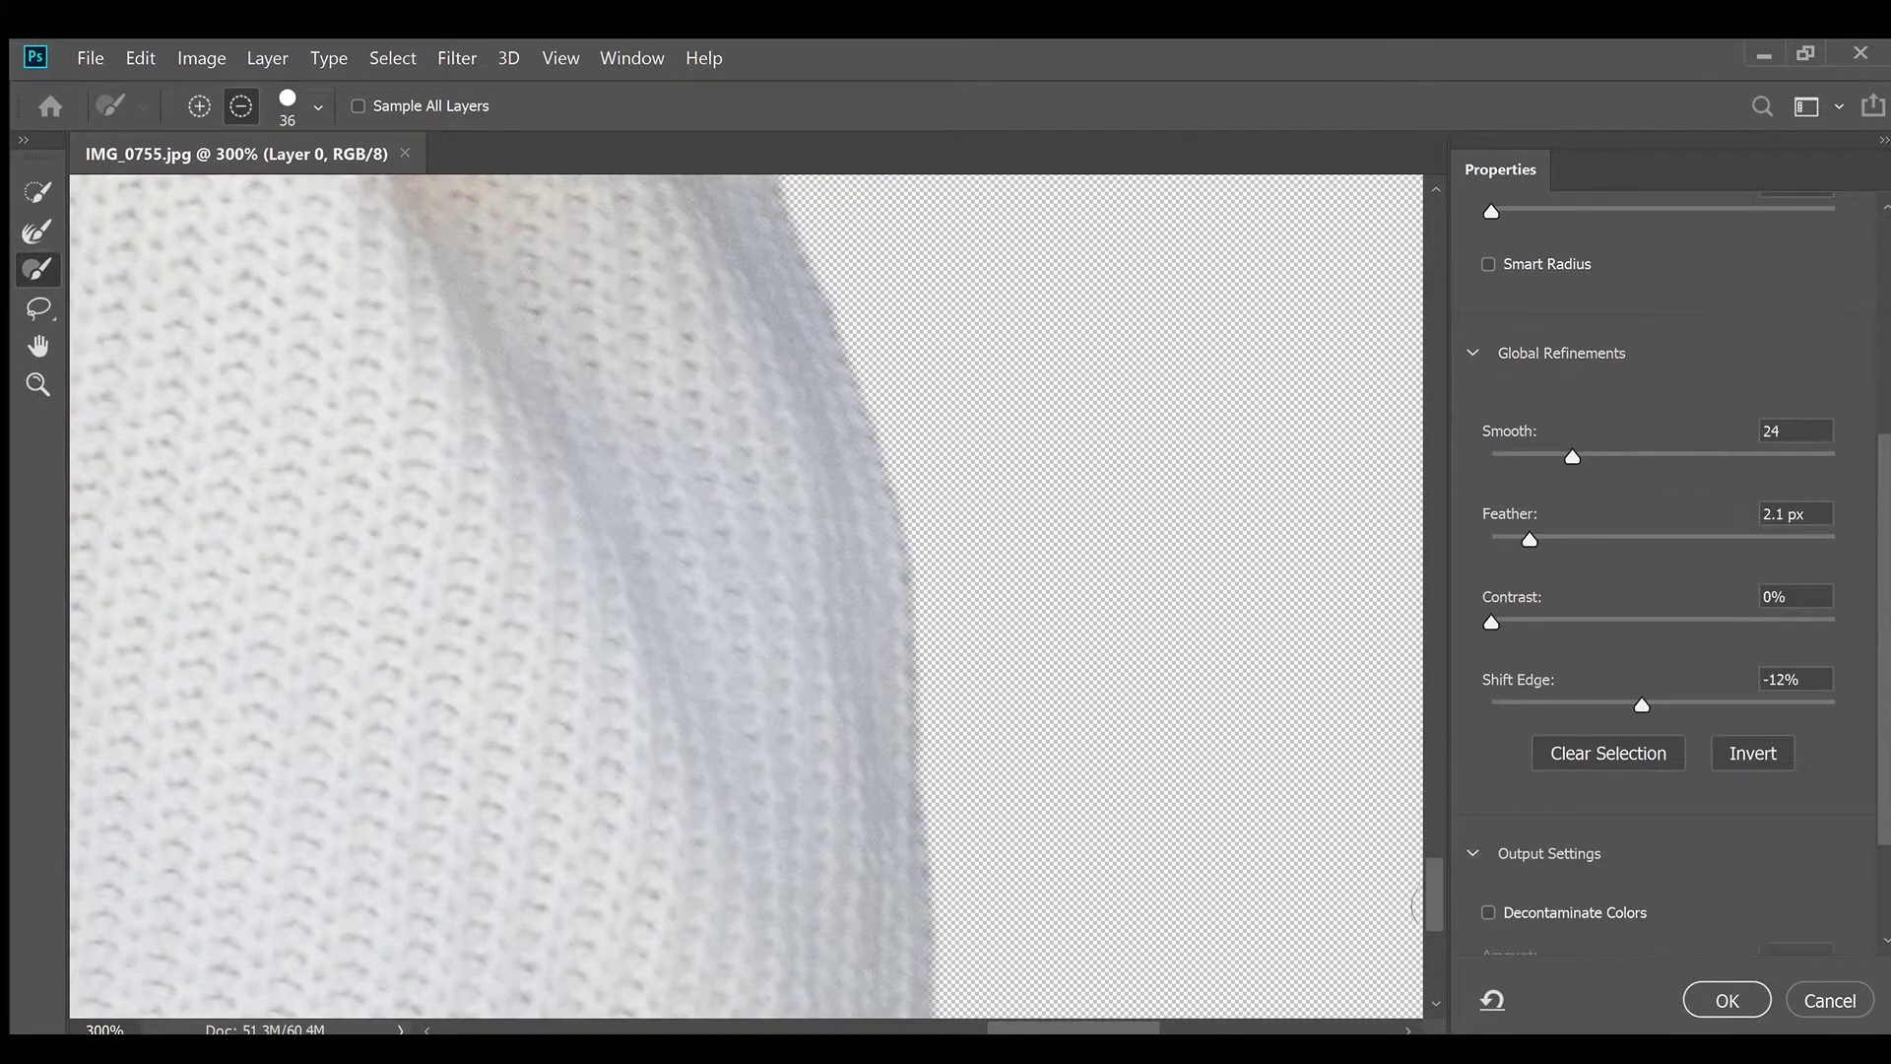
{"action": "left_click_drag", "start_coordinate": [1420, 867], "coordinate": [1418, 825]}
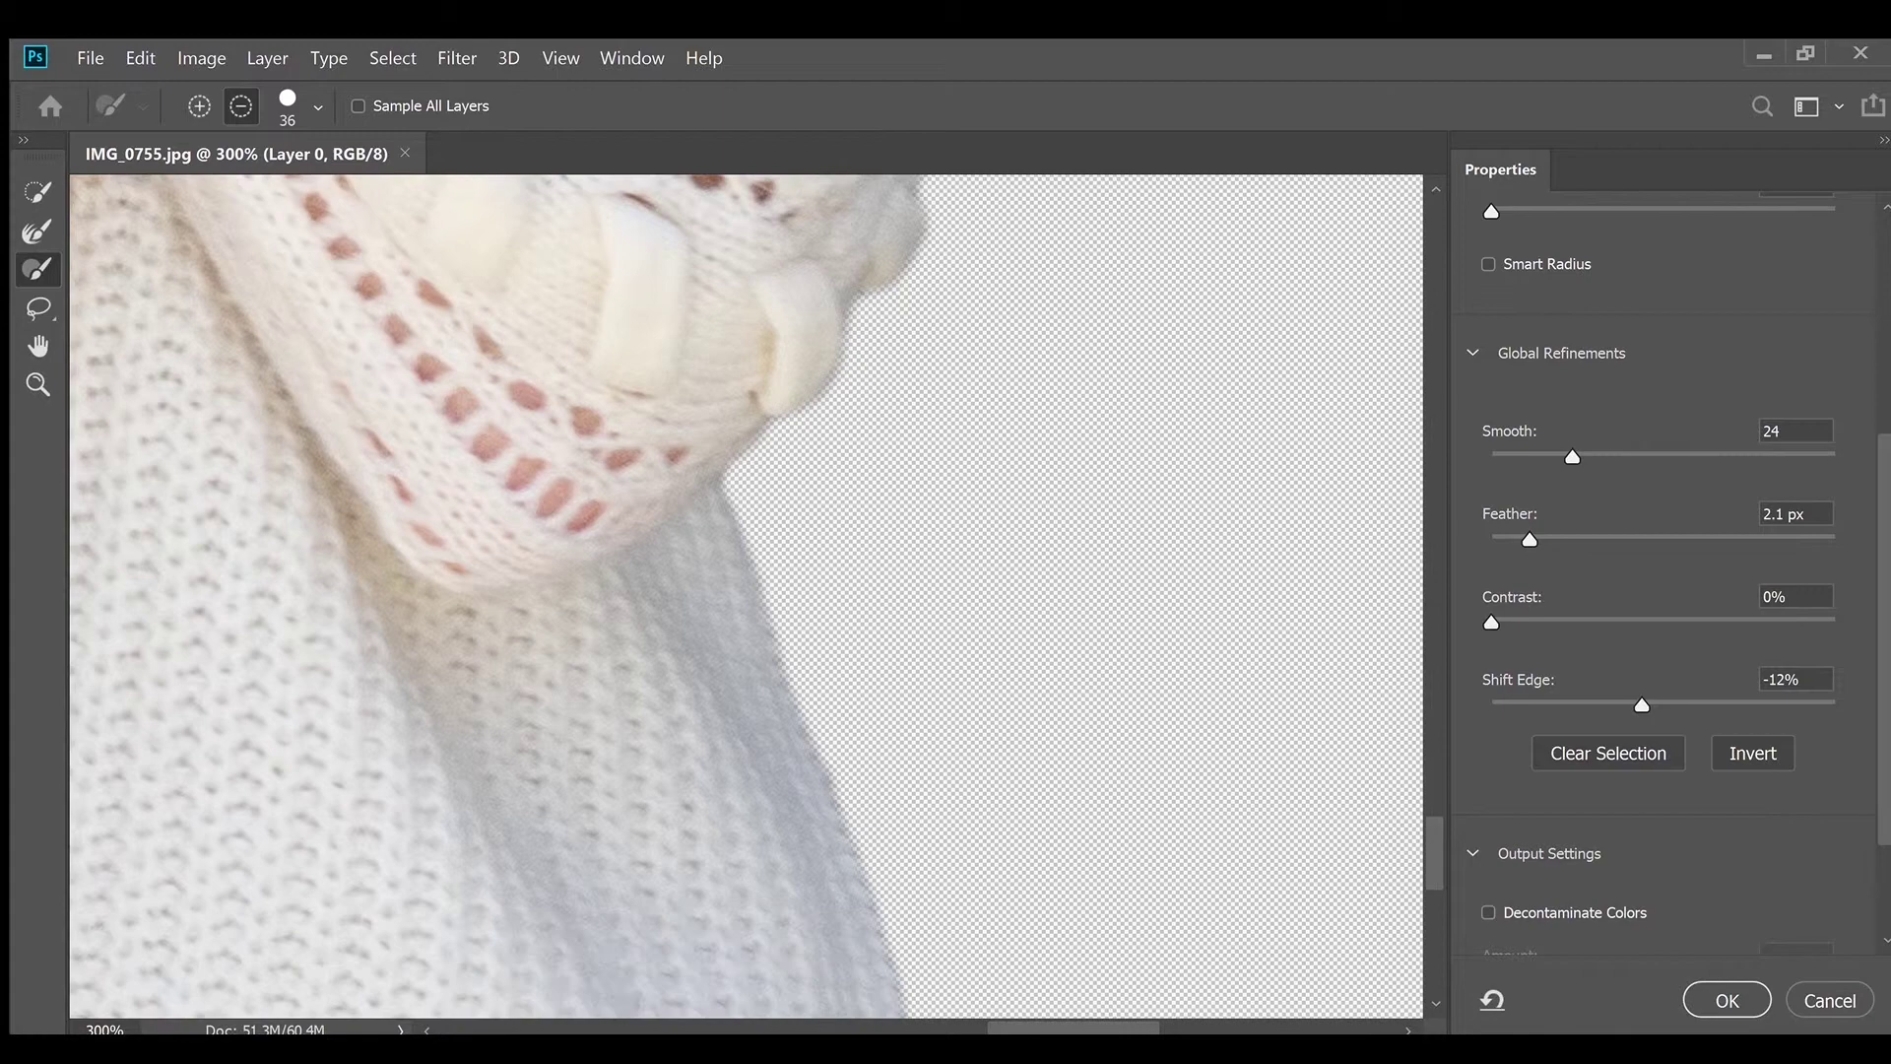
{"action": "left_click_drag", "start_coordinate": [1073, 1027], "coordinate": [766, 1027]}
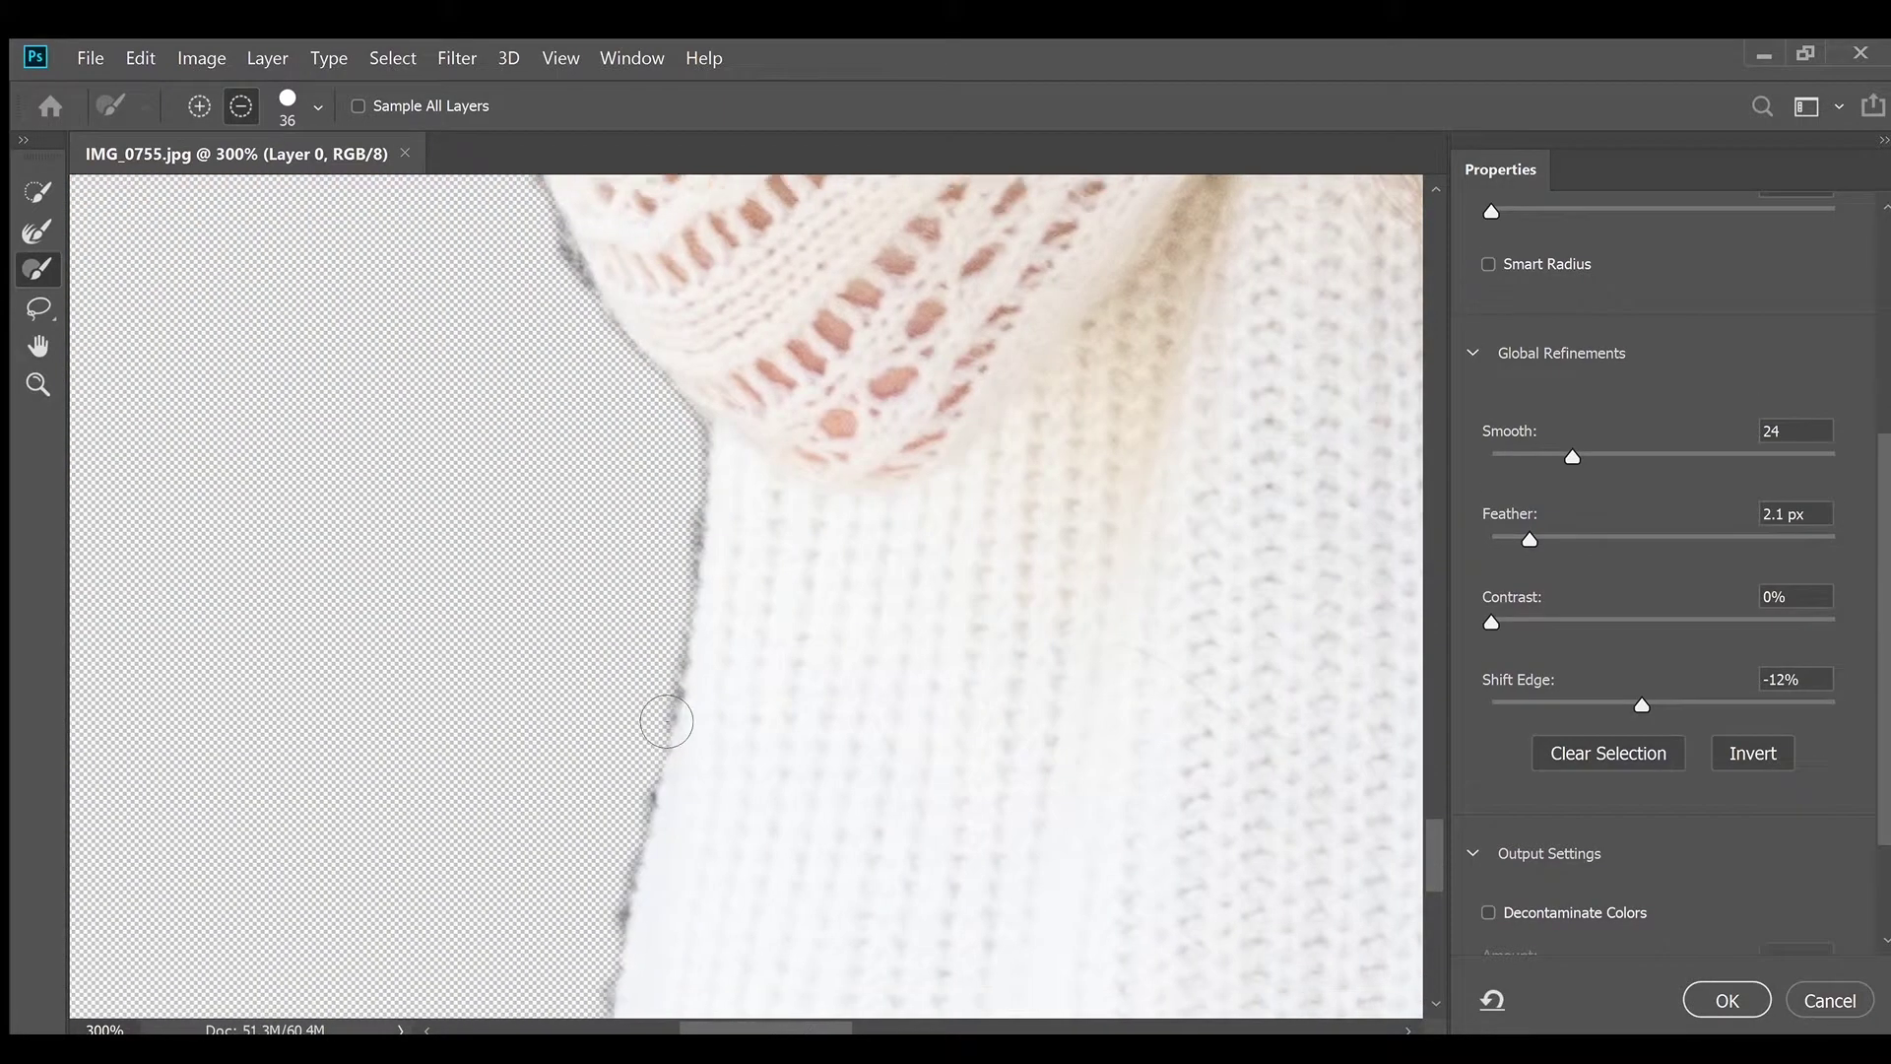
{"action": "scroll", "coordinate": [667, 721], "scroll_direction": "down", "scroll_amount": 3}
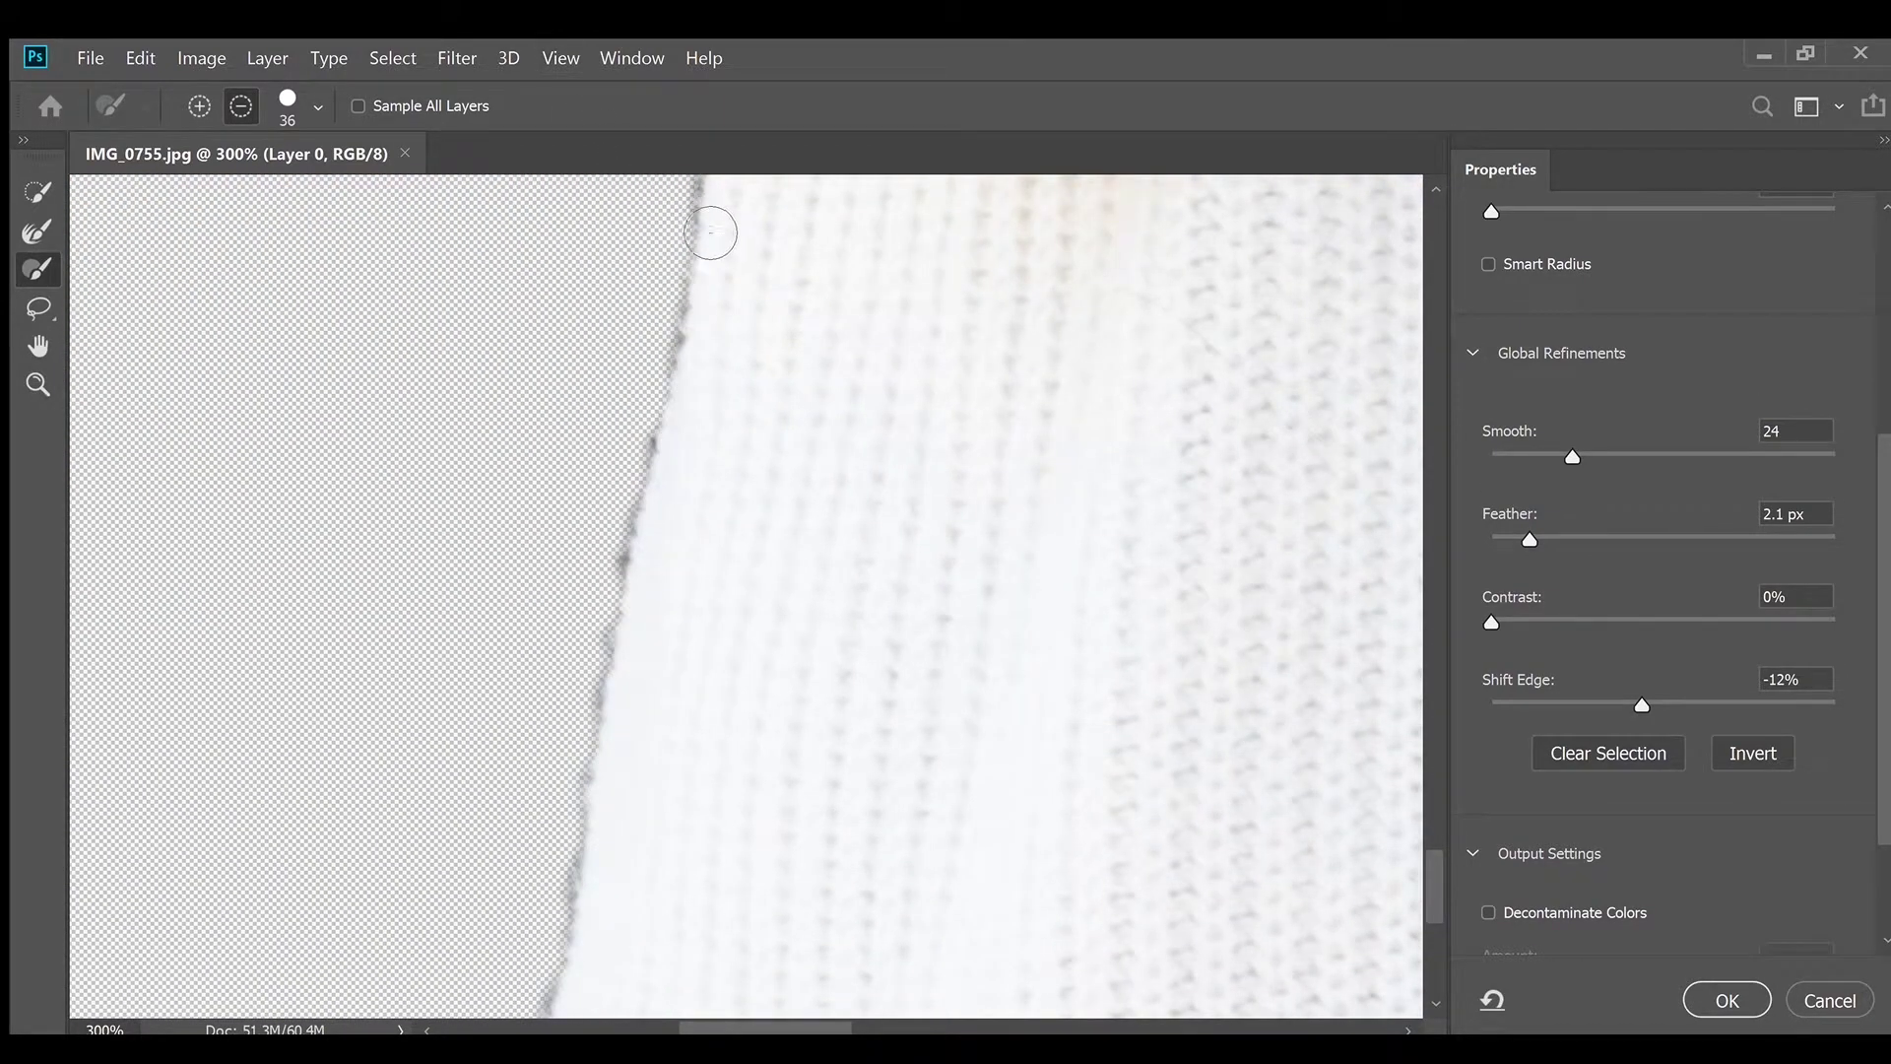
{"action": "scroll", "coordinate": [646, 498], "scroll_direction": "down", "scroll_amount": 3}
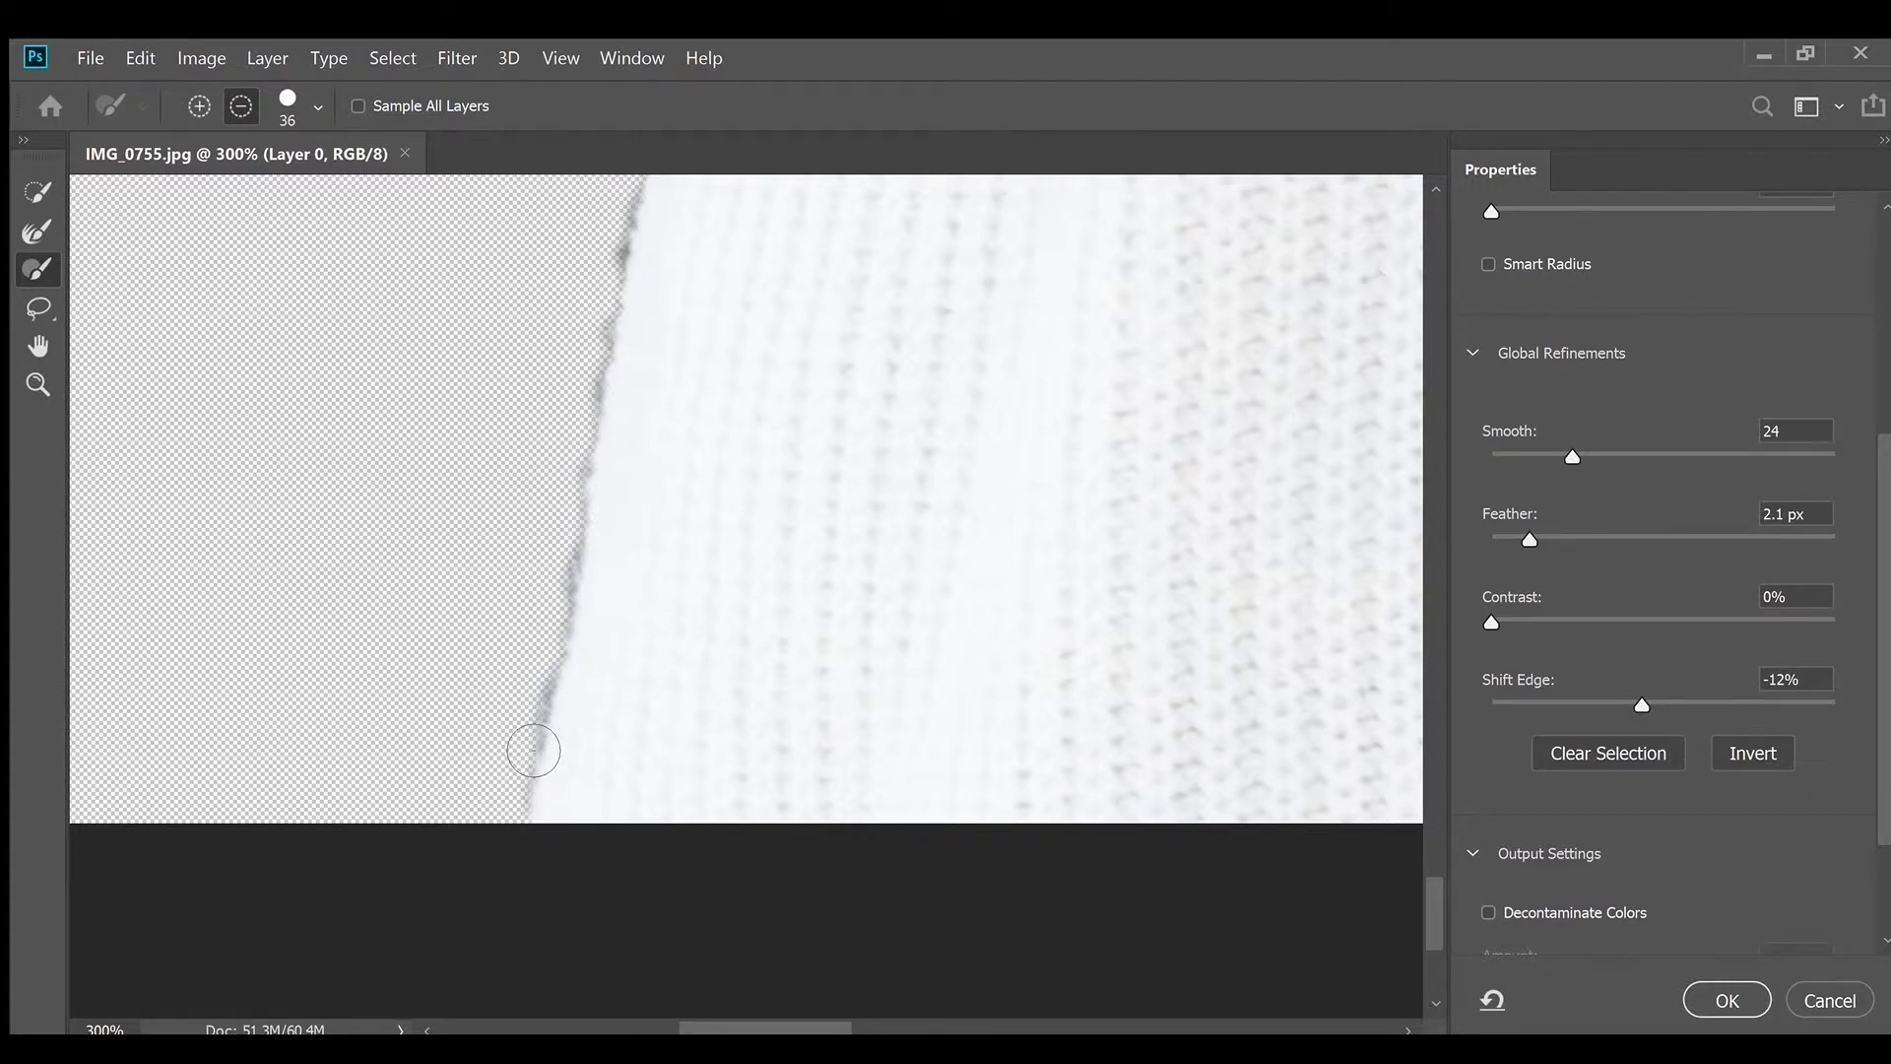
{"action": "left_click_drag", "start_coordinate": [557, 663], "coordinate": [571, 594]}
Remove the remaining dark fringe along the sleeve edge down to the bottom
{"action": "scroll", "coordinate": [576, 588], "scroll_direction": "up", "scroll_amount": 2}
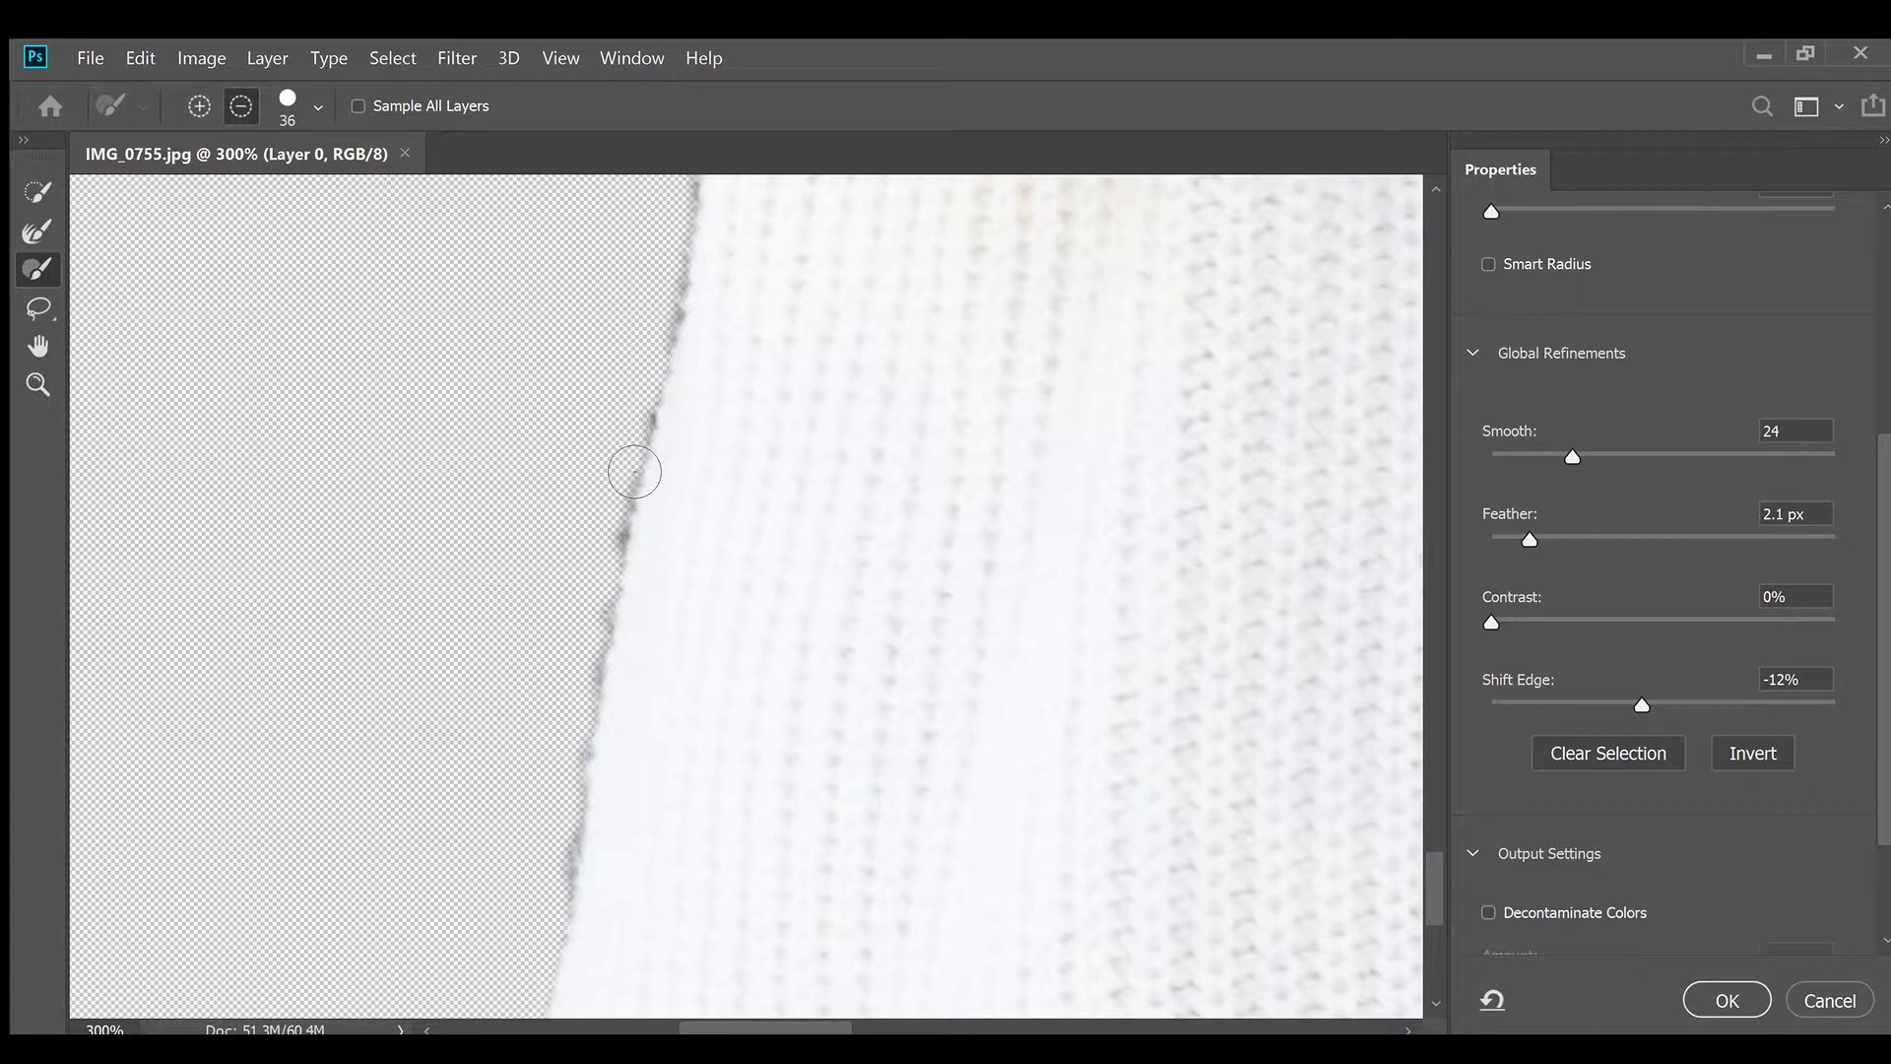
{"action": "mouse_move", "coordinate": [623, 552]}
{"action": "left_mouse_down"}
{"action": "mouse_move", "coordinate": [541, 699]}
{"action": "mouse_move", "coordinate": [562, 707]}
{"action": "mouse_move", "coordinate": [549, 663]}
{"action": "left_mouse_up"}
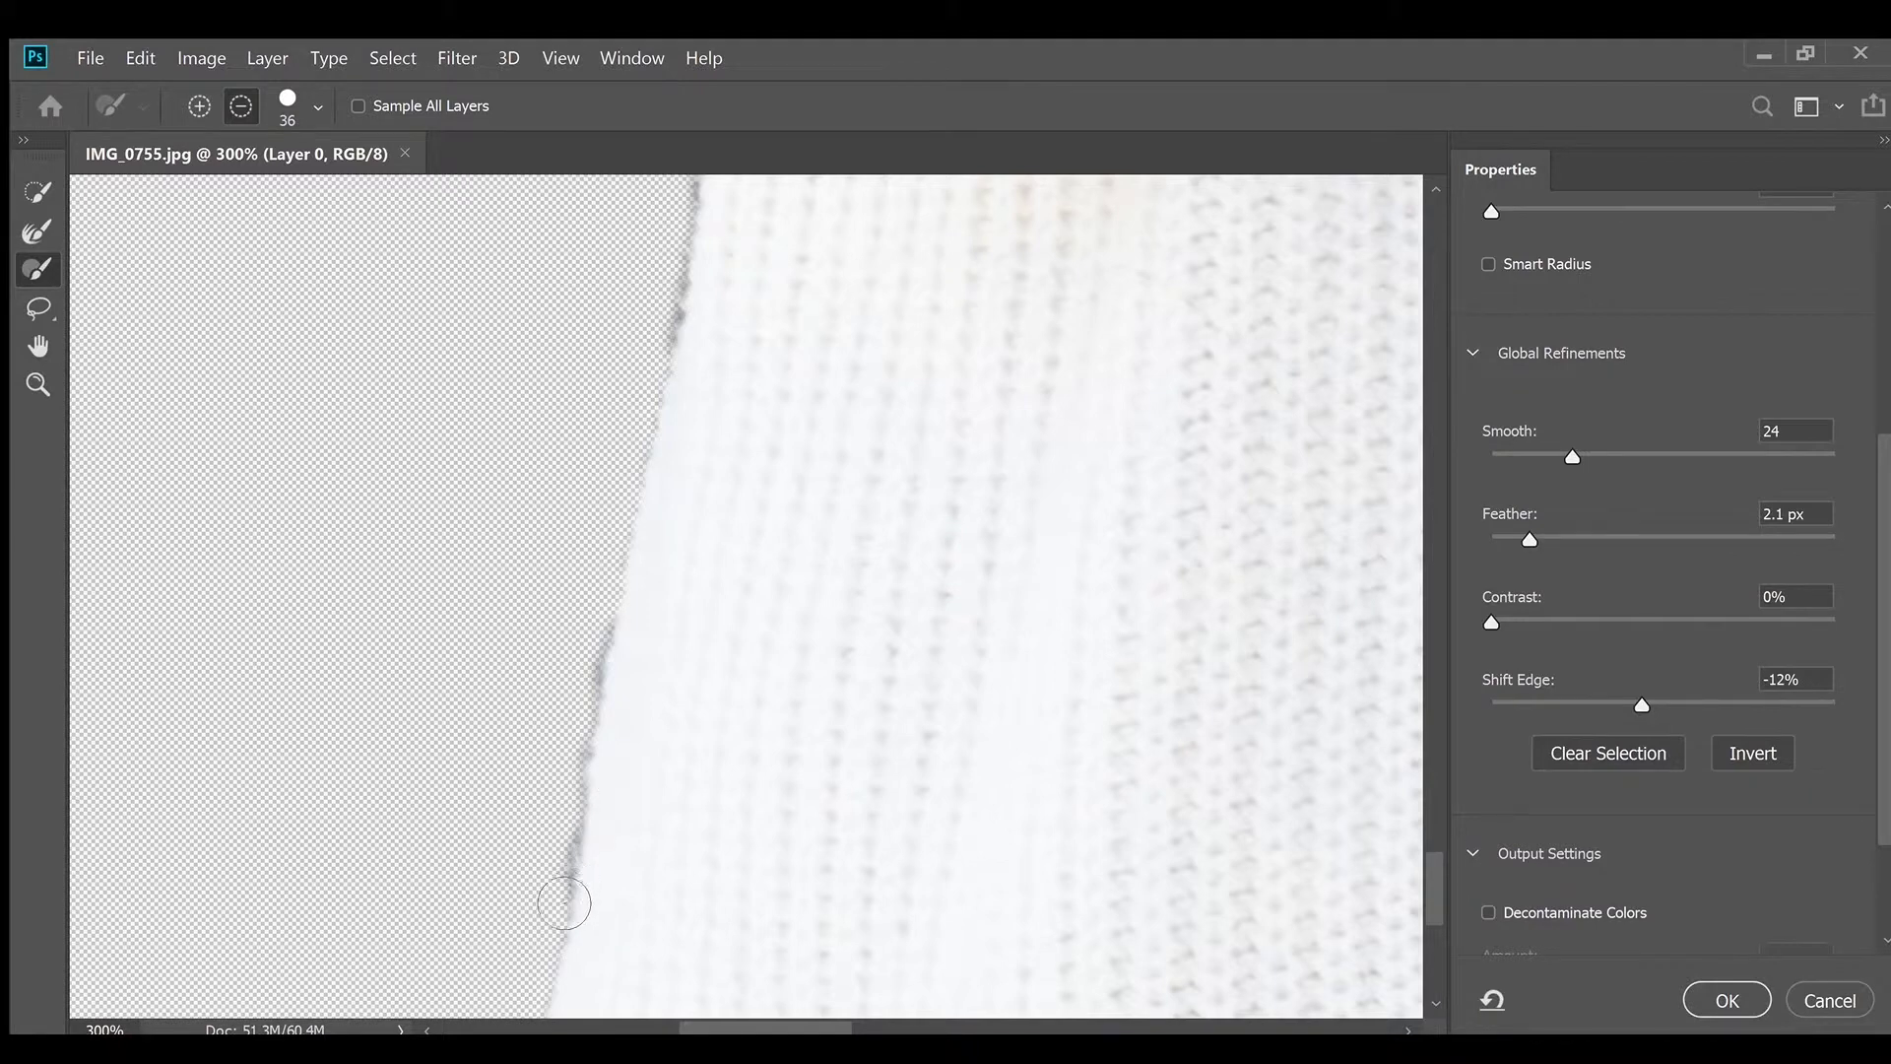
{"action": "mouse_move", "coordinate": [563, 903]}
{"action": "left_mouse_down"}
{"action": "mouse_move", "coordinate": [550, 948]}
{"action": "mouse_move", "coordinate": [530, 946]}
{"action": "left_mouse_up"}
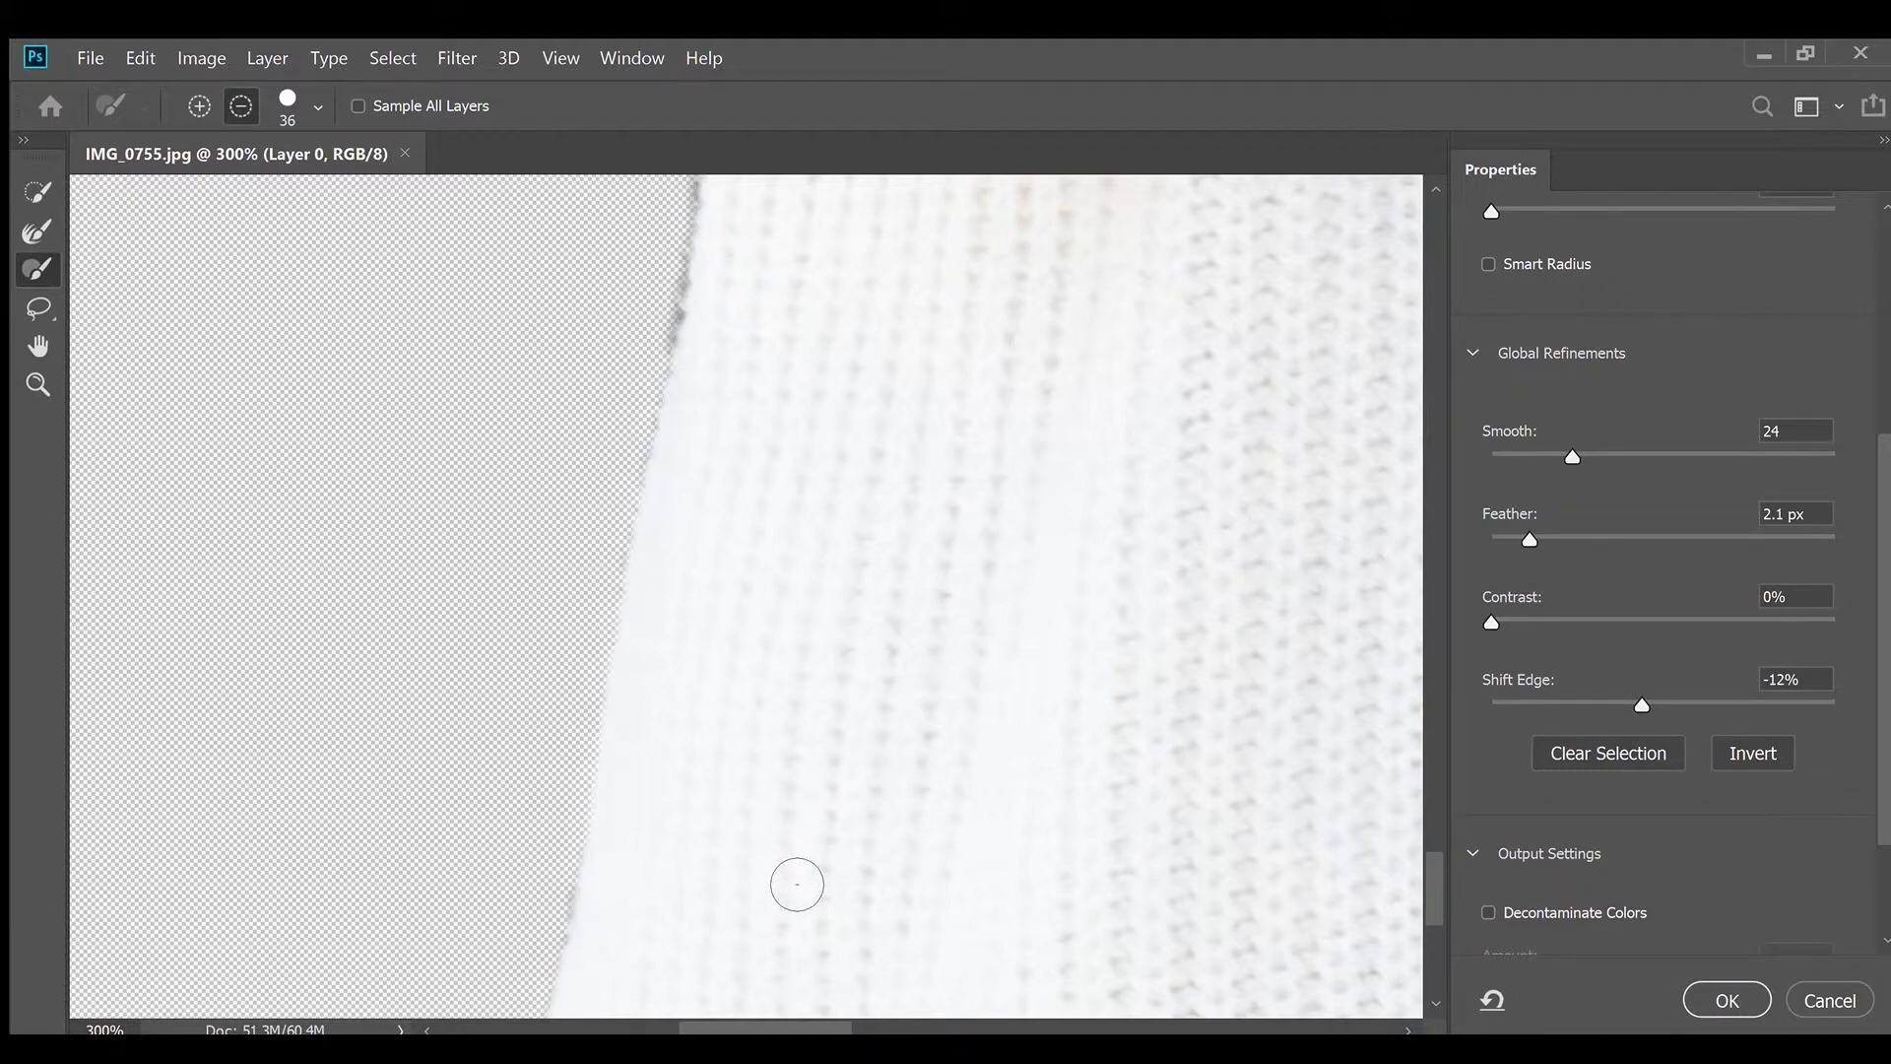
{"action": "scroll", "coordinate": [797, 884], "scroll_direction": "up", "scroll_amount": 5}
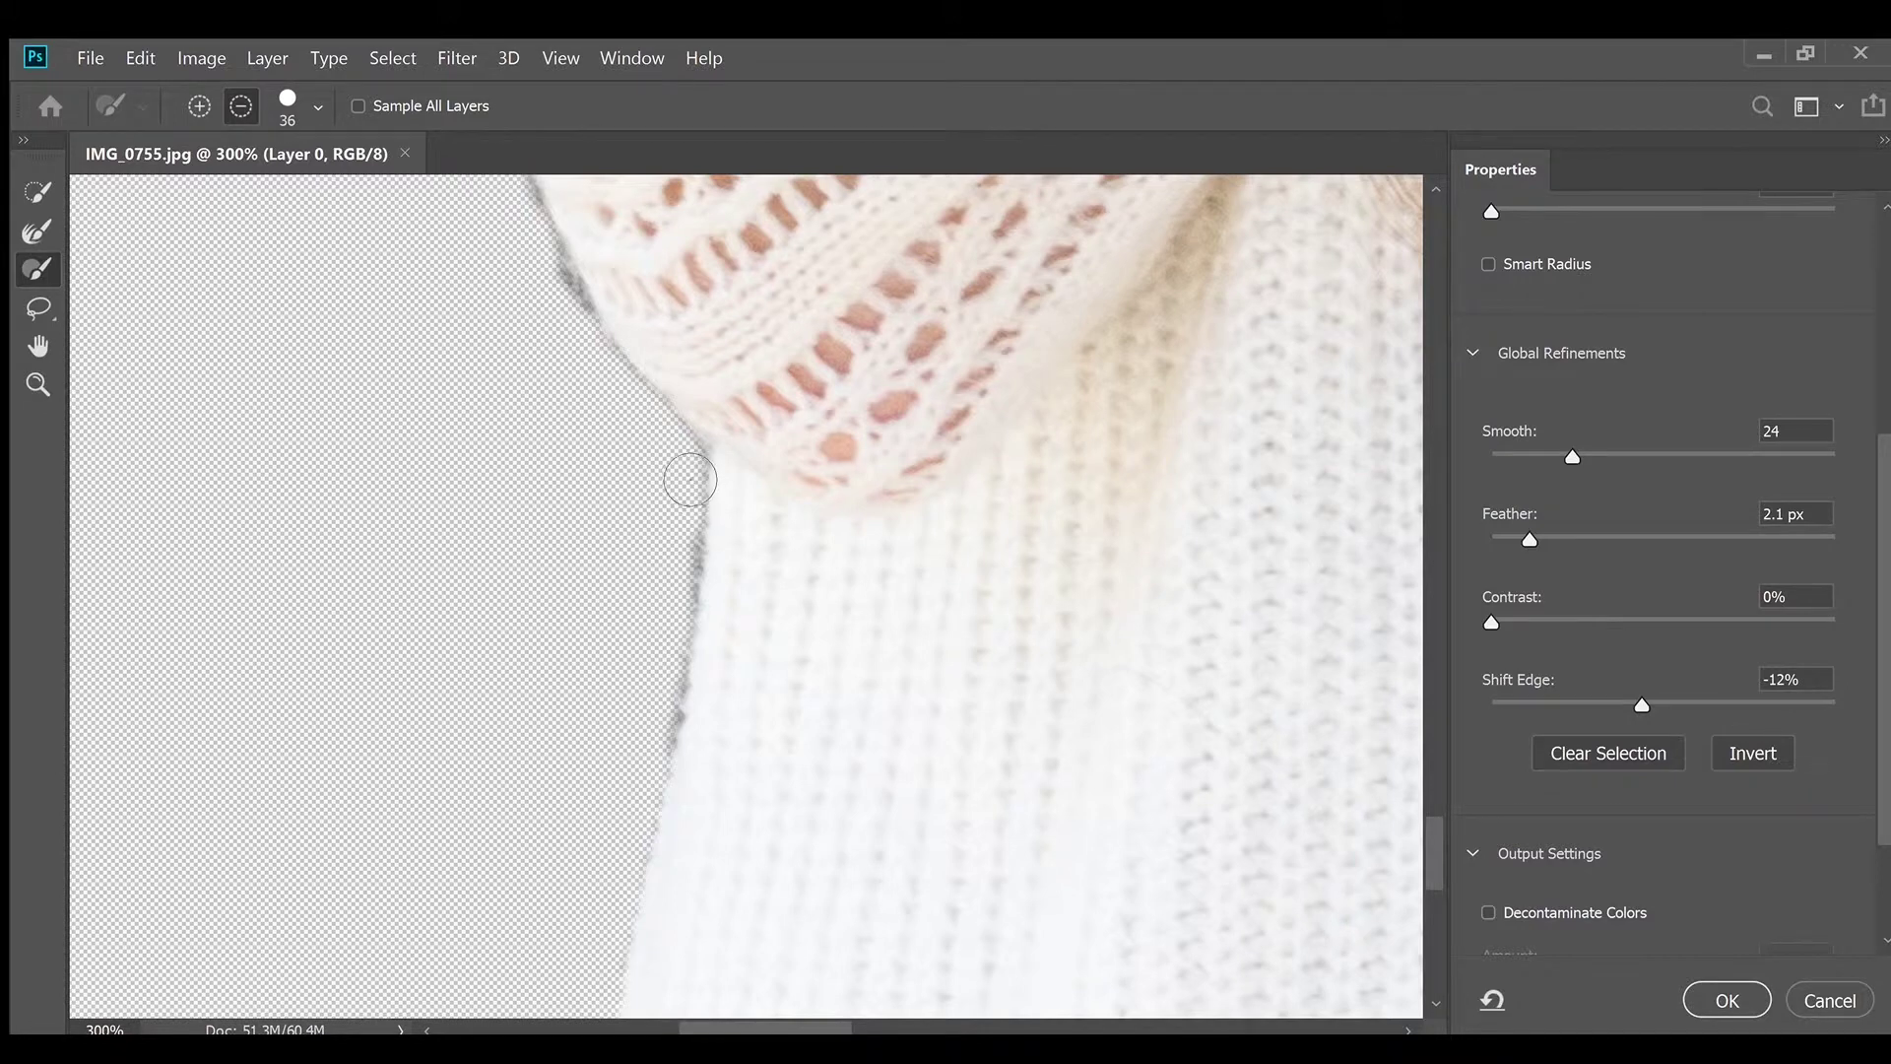
Refine the sweater sleeve edge below the knitted scarf
{"action": "left_click_drag", "start_coordinate": [703, 479], "coordinate": [671, 778]}
{"action": "scroll", "coordinate": [728, 731], "scroll_direction": "up", "scroll_amount": 2}
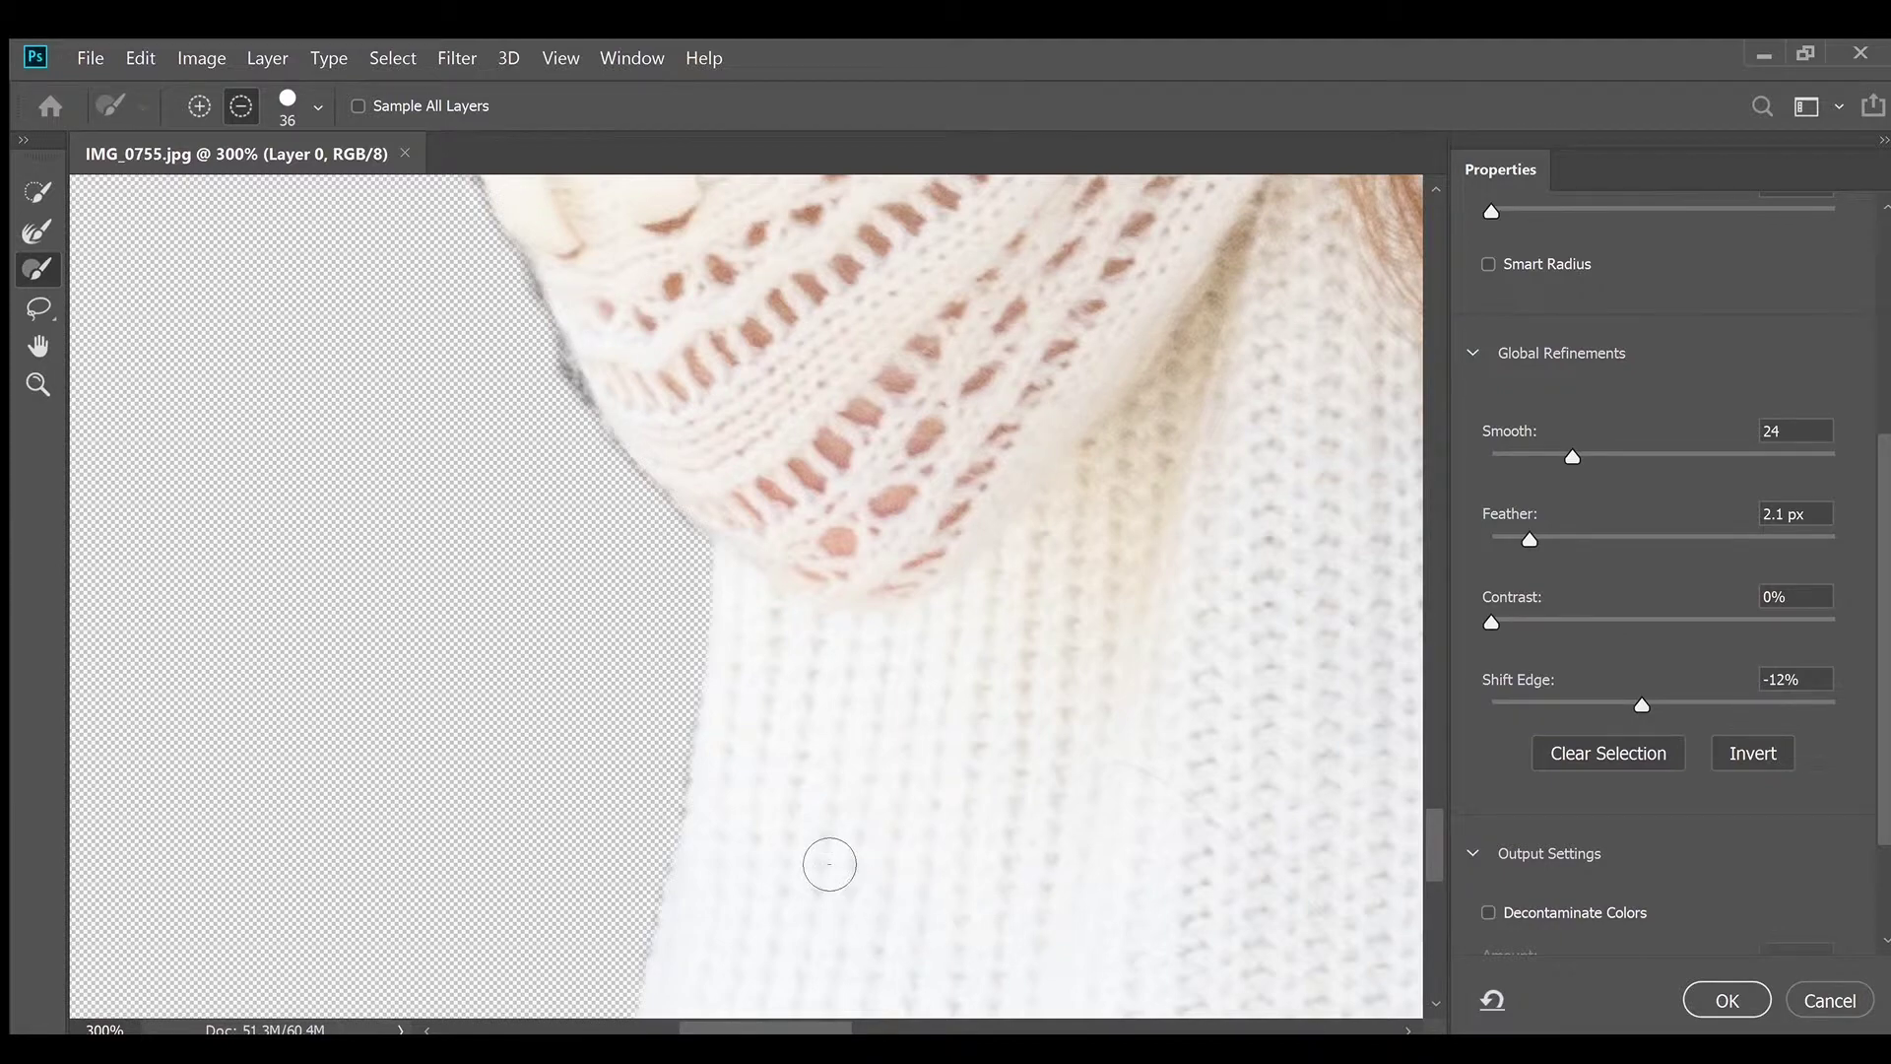
{"action": "scroll", "coordinate": [654, 709], "scroll_direction": "up", "scroll_amount": 6}
{"action": "left_click_drag", "start_coordinate": [1437, 818], "coordinate": [1431, 803]}
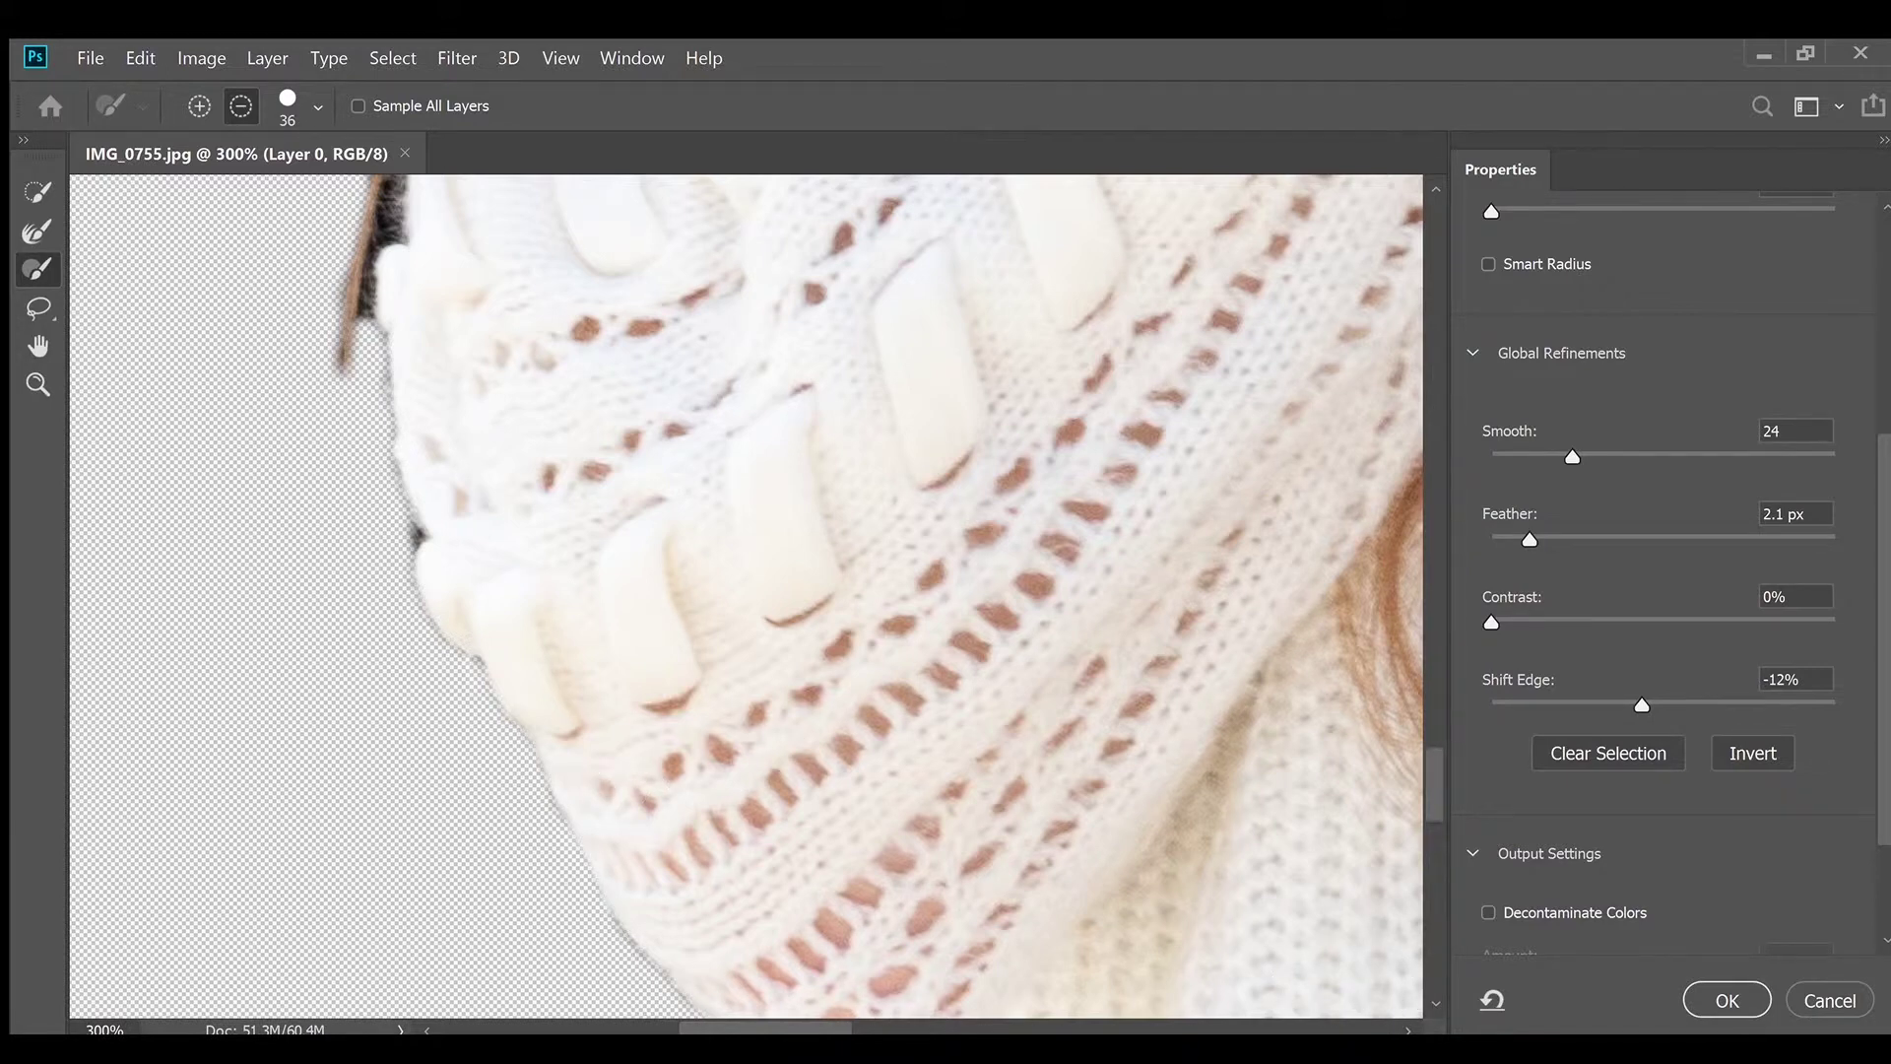
{"action": "scroll", "coordinate": [1434, 778], "scroll_direction": "up", "scroll_amount": 3}
Touch up the scarf's outer edge and reduce the brush size to 22
{"action": "left_click", "coordinate": [419, 739]}
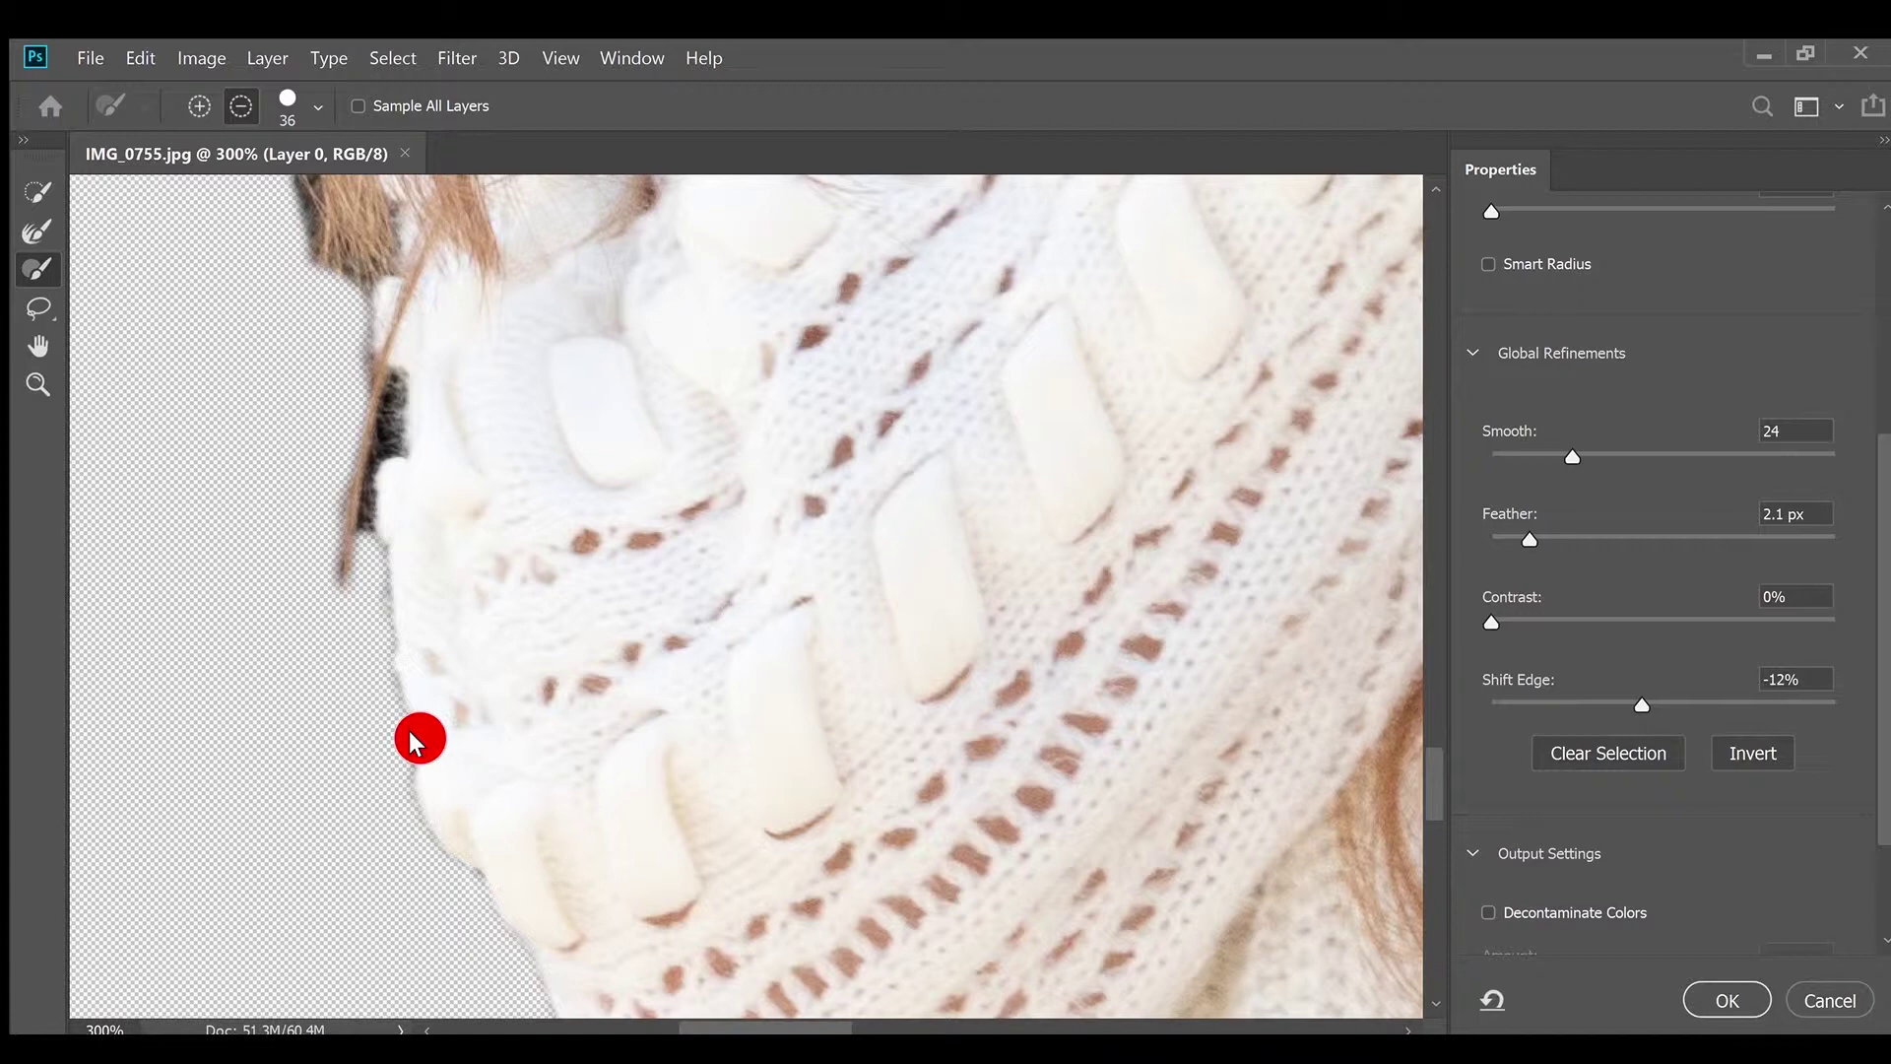
{"action": "key", "text": "bracketleft"}
{"action": "key", "text": "bracketleft"}
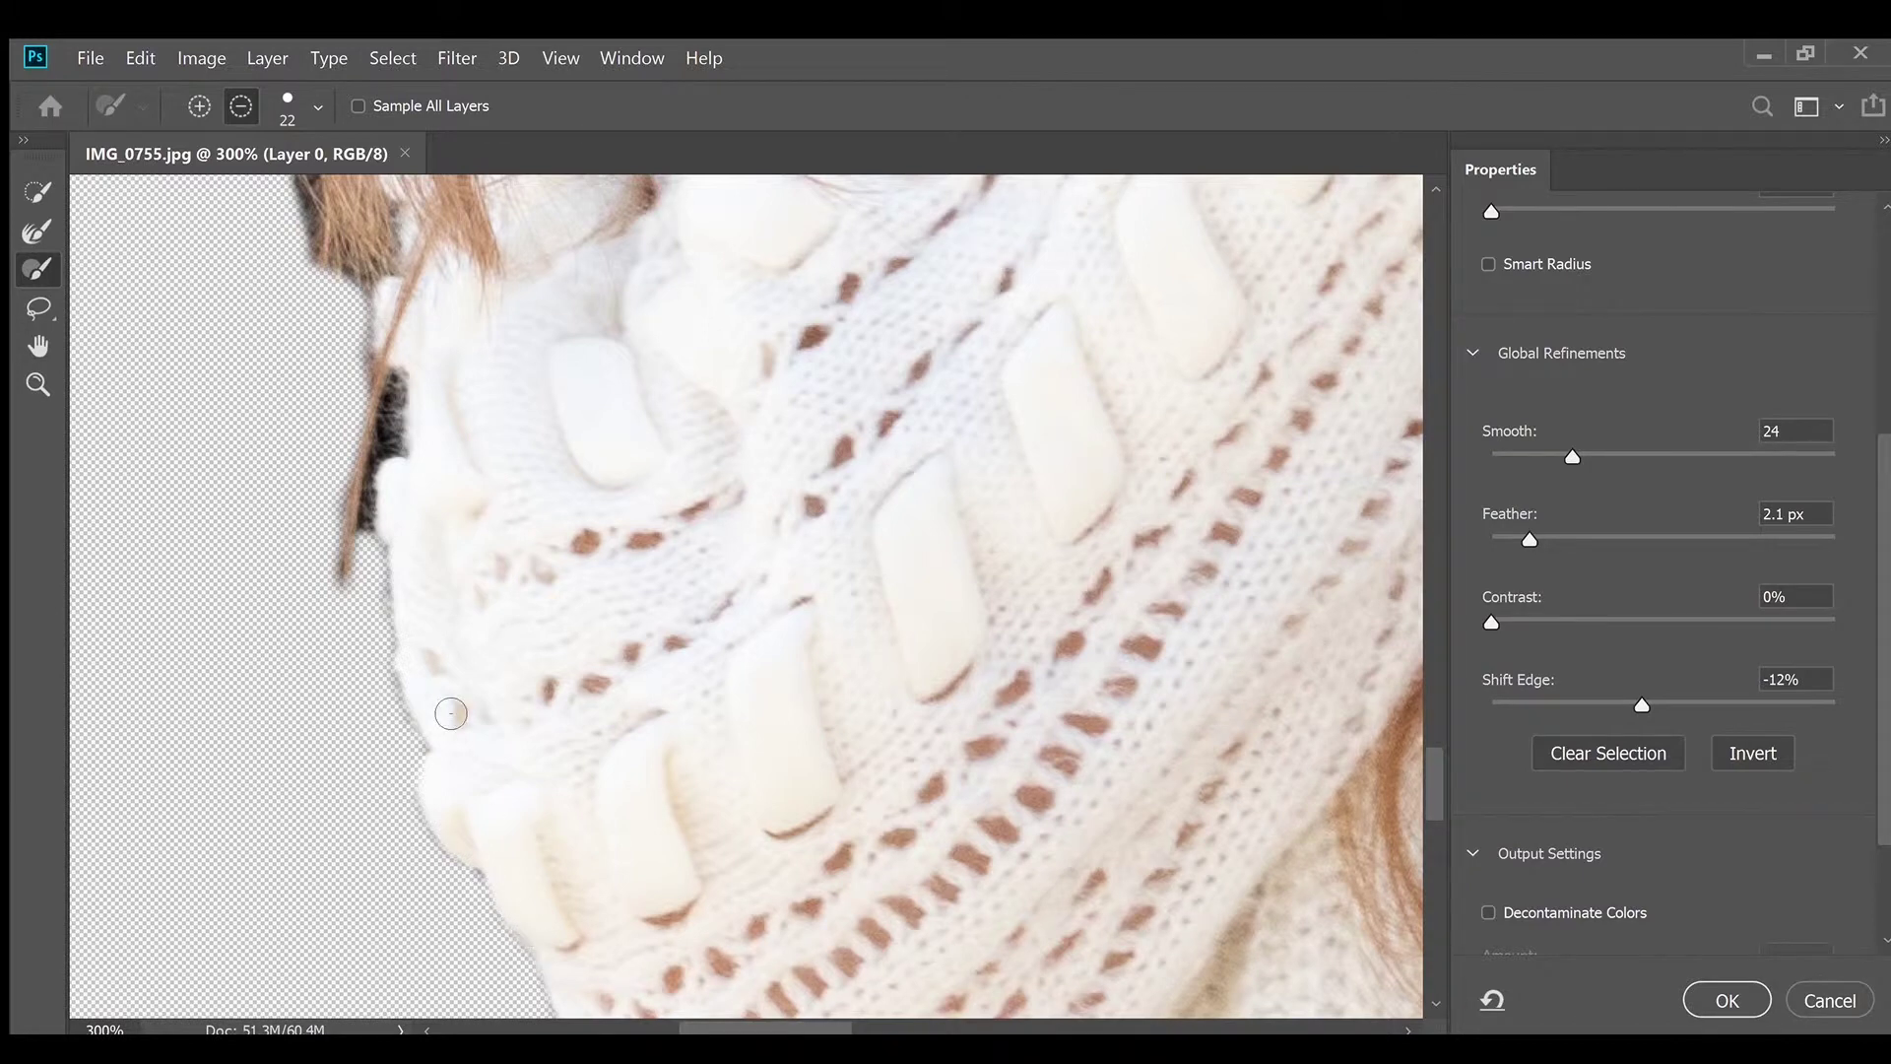
{"action": "scroll", "coordinate": [1180, 736], "scroll_direction": "up", "scroll_amount": 3}
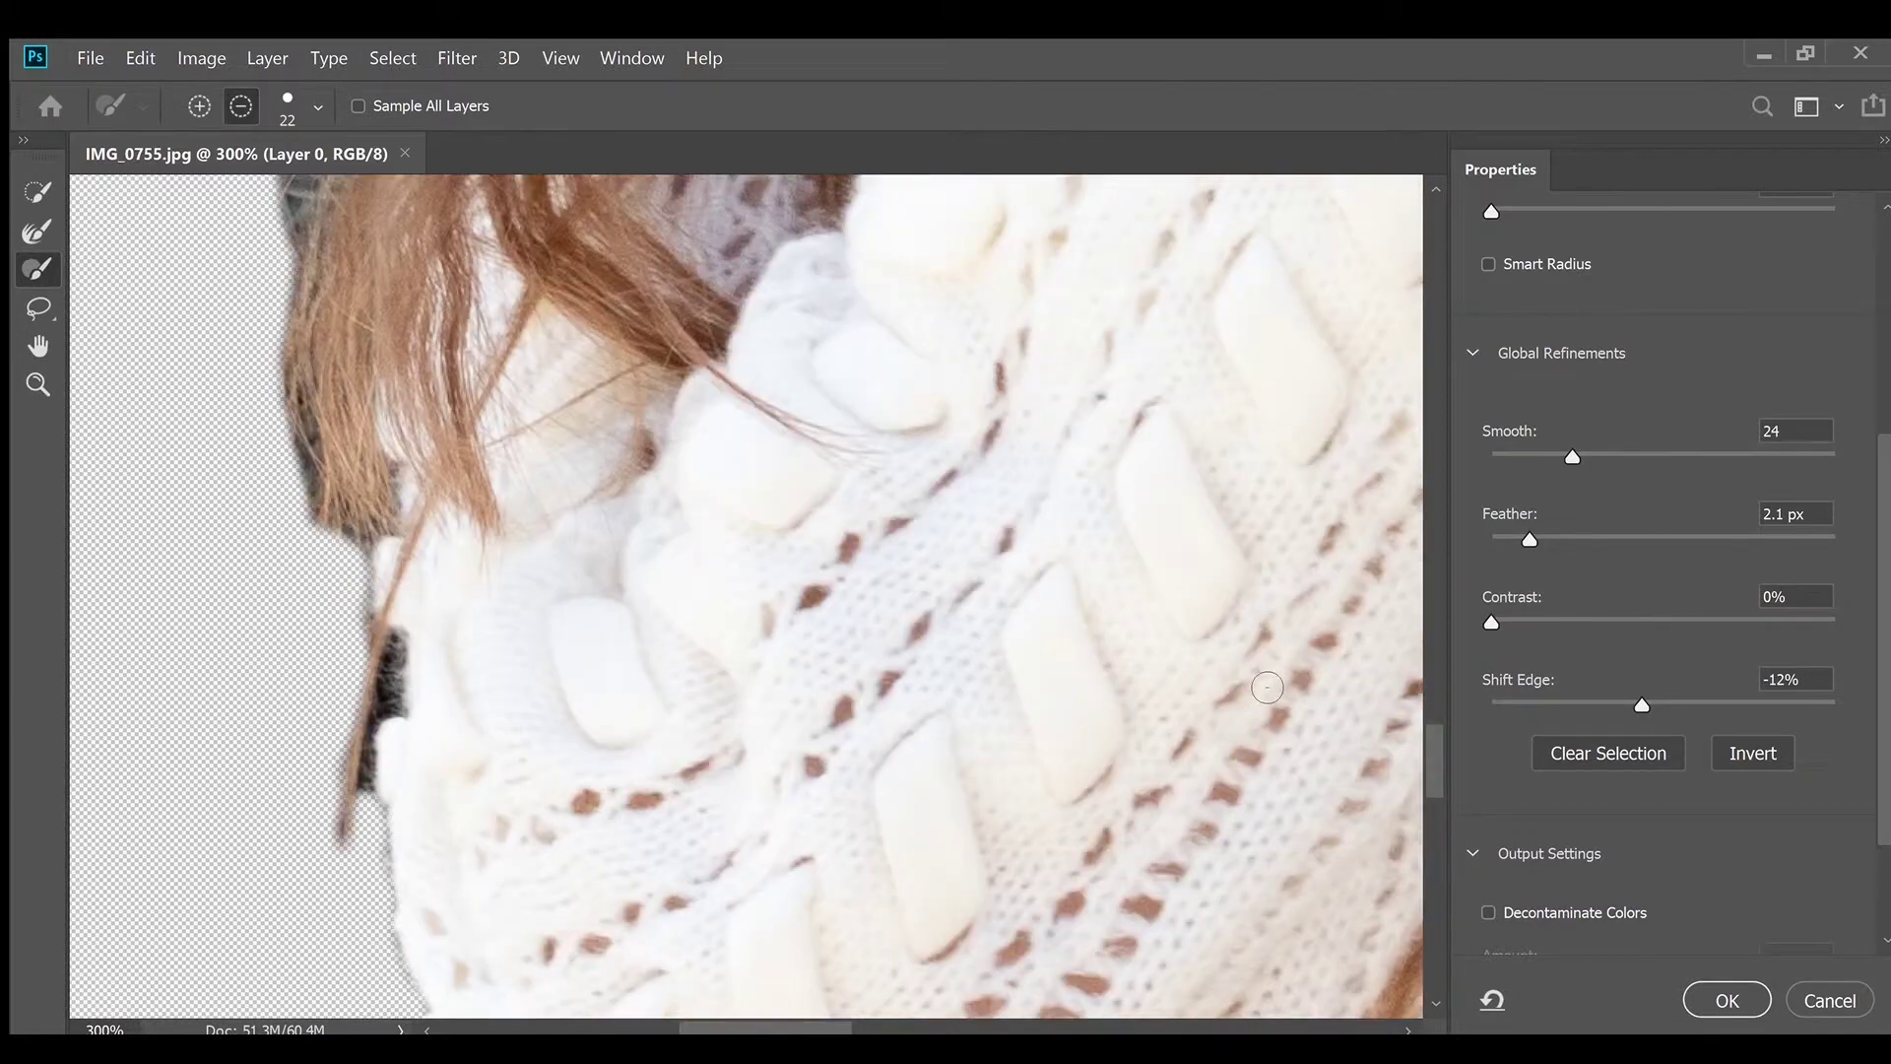
{"action": "scroll", "coordinate": [1424, 774], "scroll_direction": "down", "scroll_amount": 1}
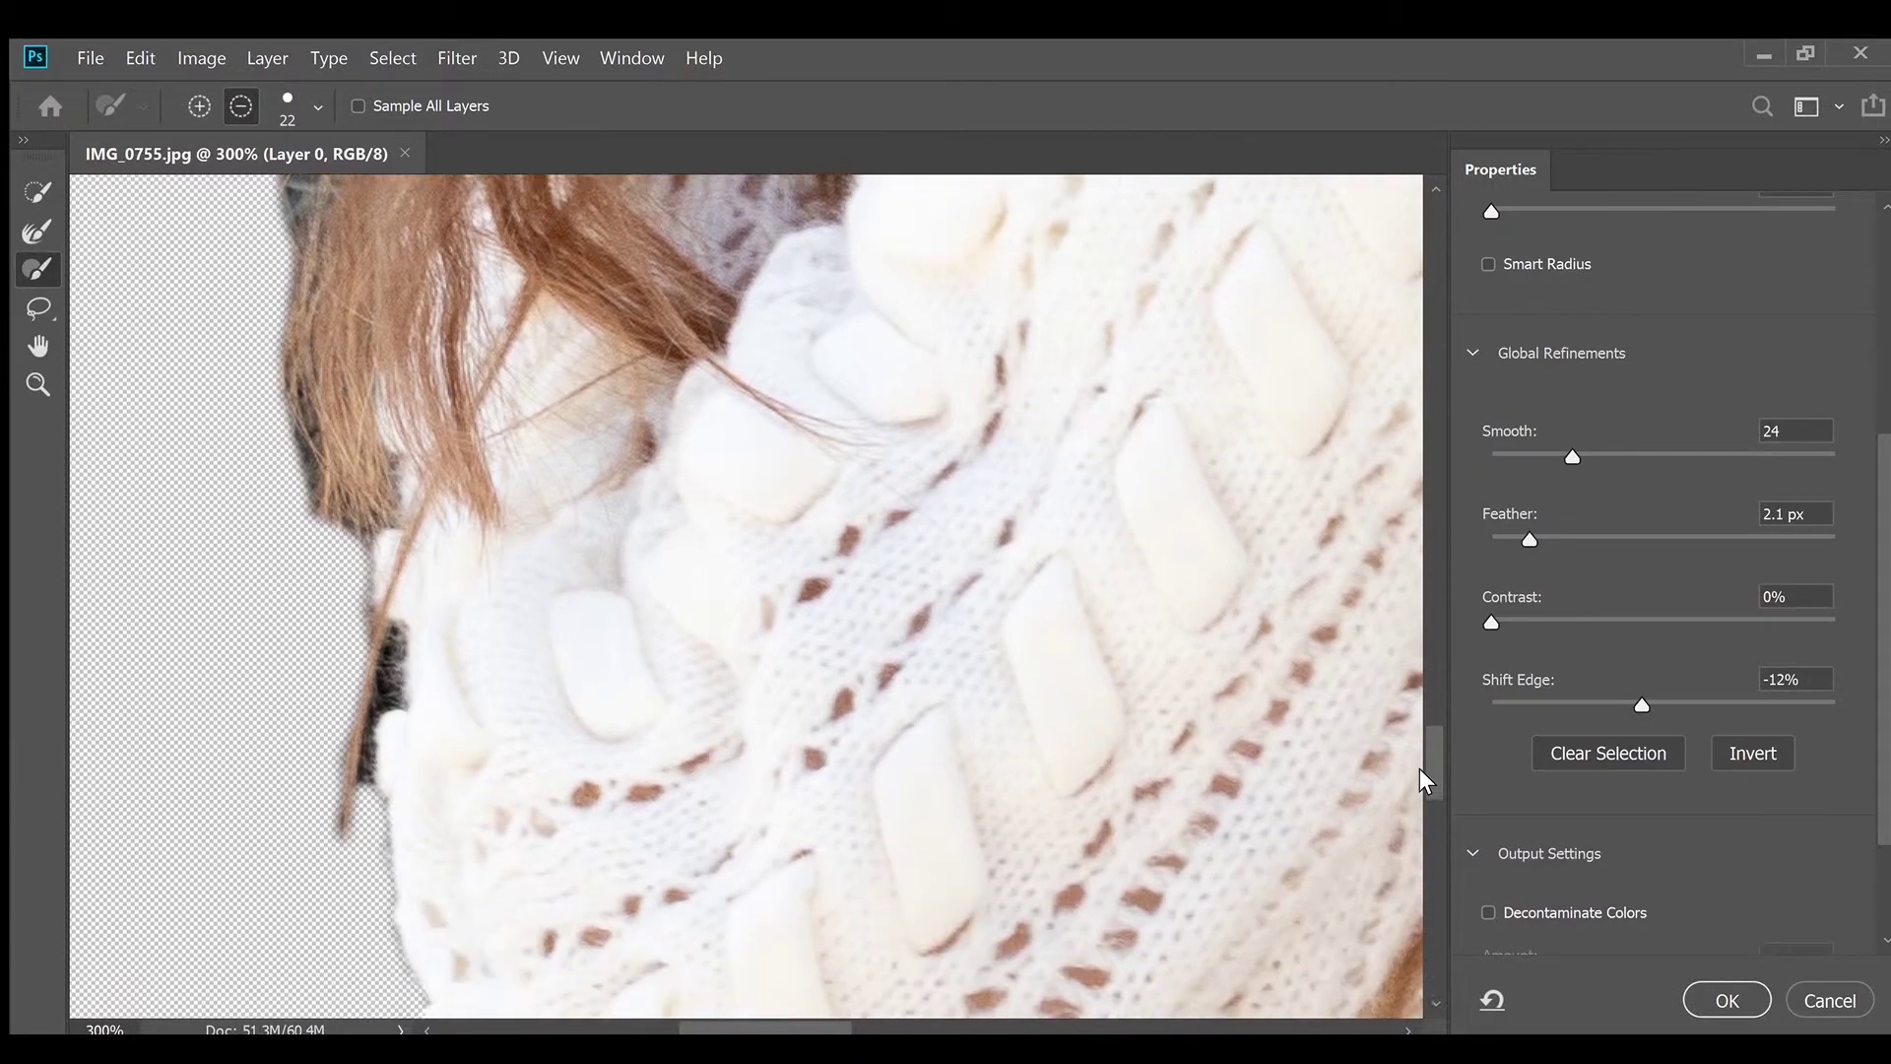
Inspect the hair and blue hat edges with the Zoom tool, then return to the edge brush
{"action": "key", "text": "z"}
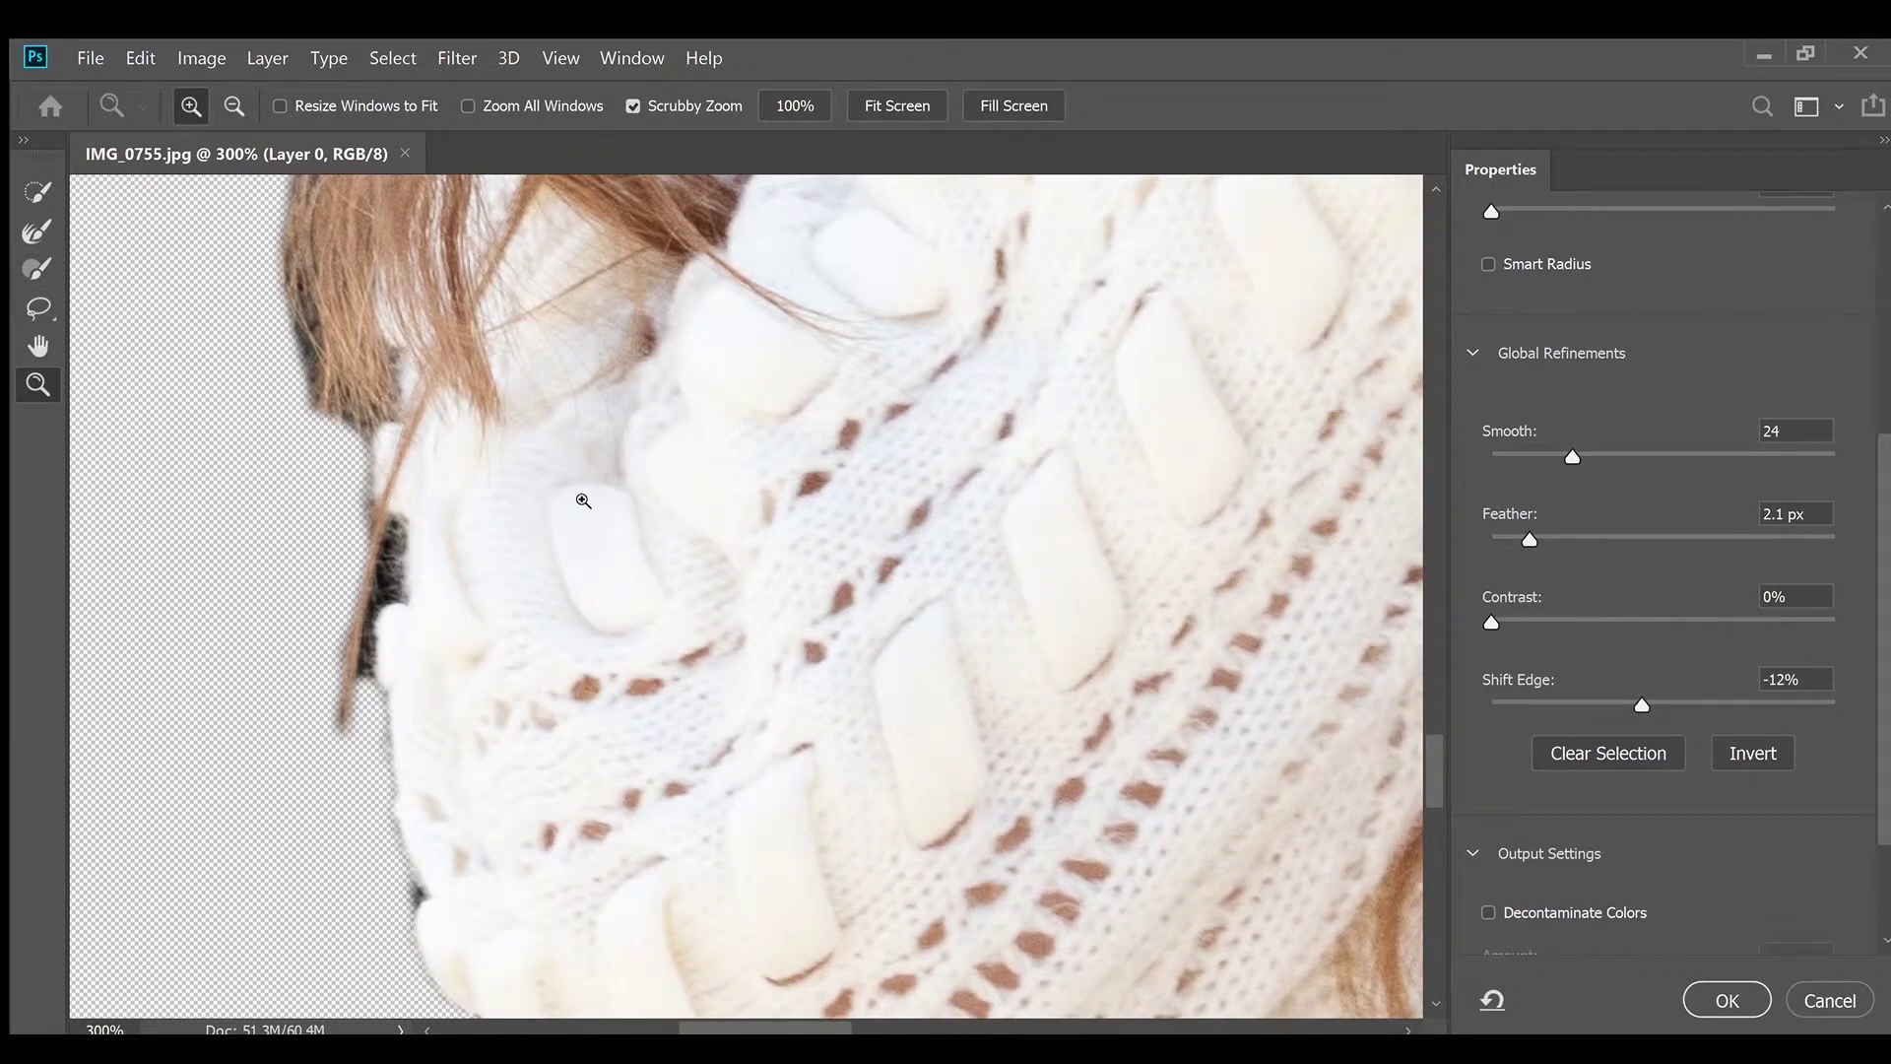
{"action": "scroll", "coordinate": [366, 335], "scroll_direction": "up", "scroll_amount": 3}
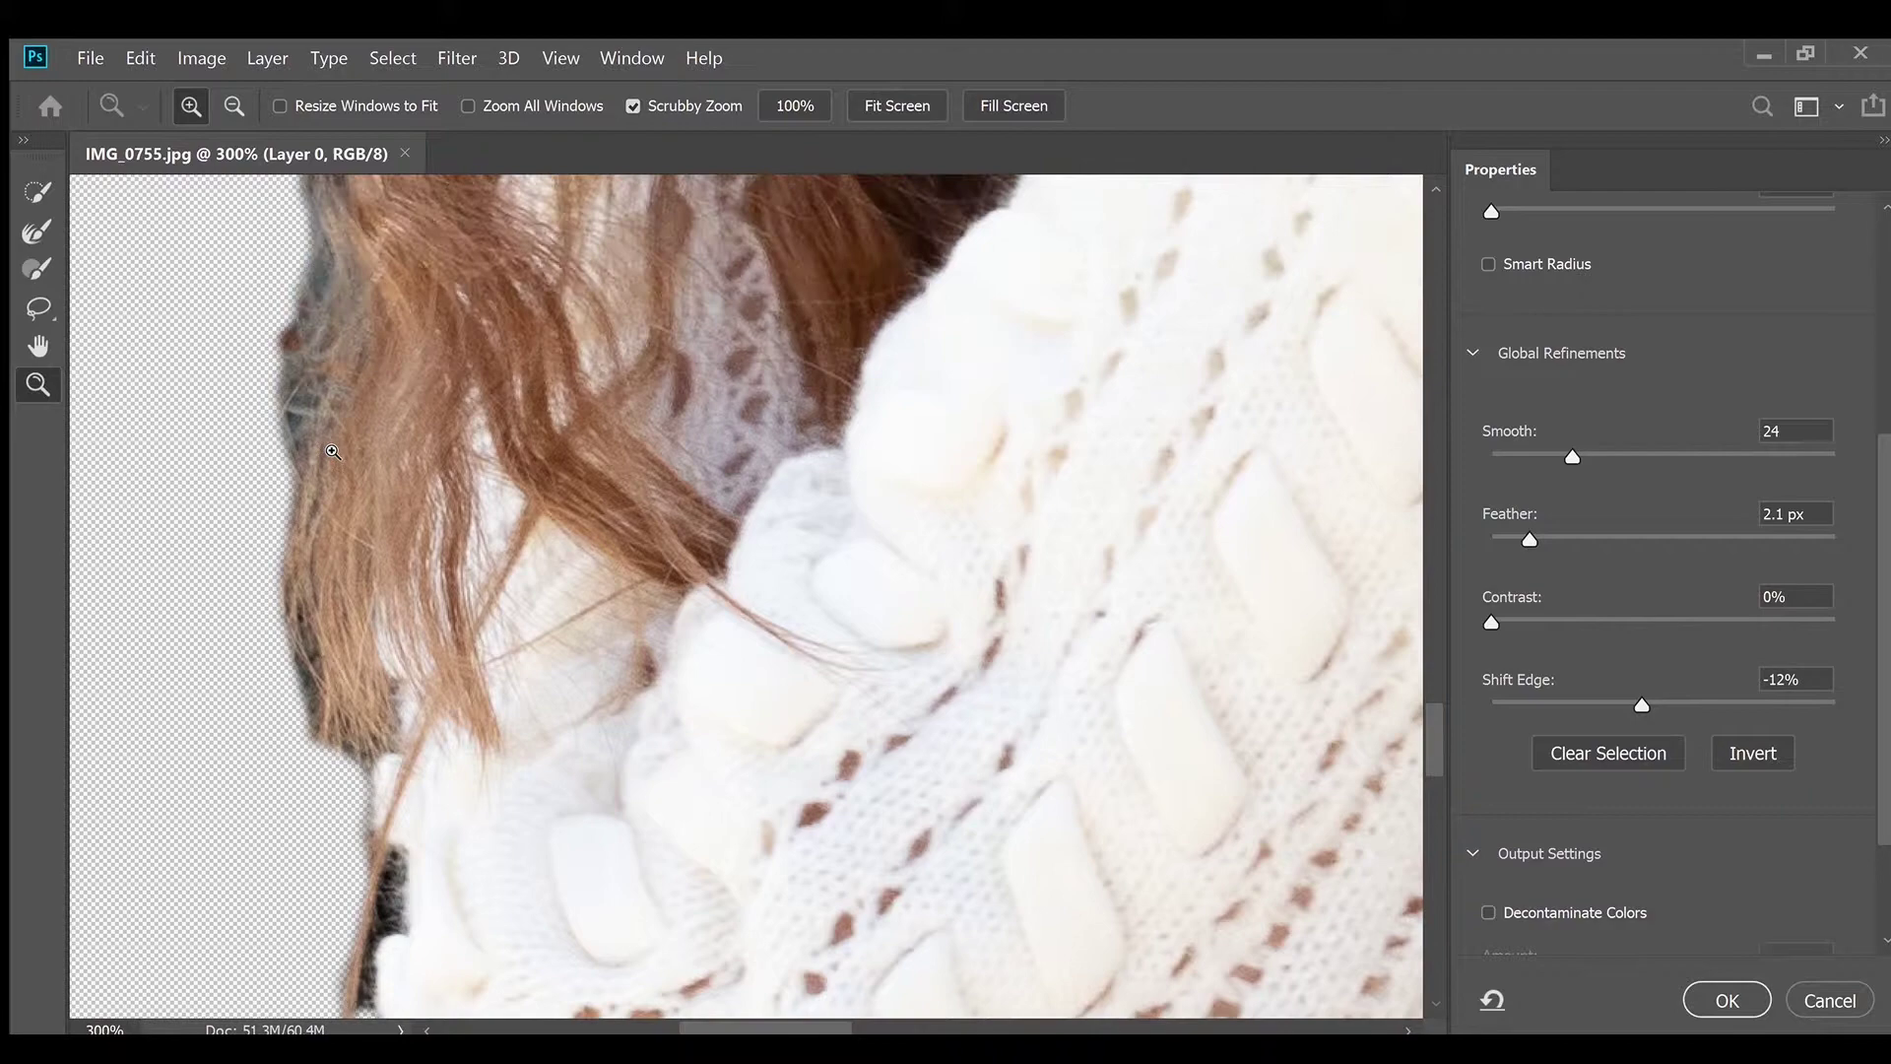
{"action": "scroll", "coordinate": [500, 449], "scroll_direction": "up", "scroll_amount": 5}
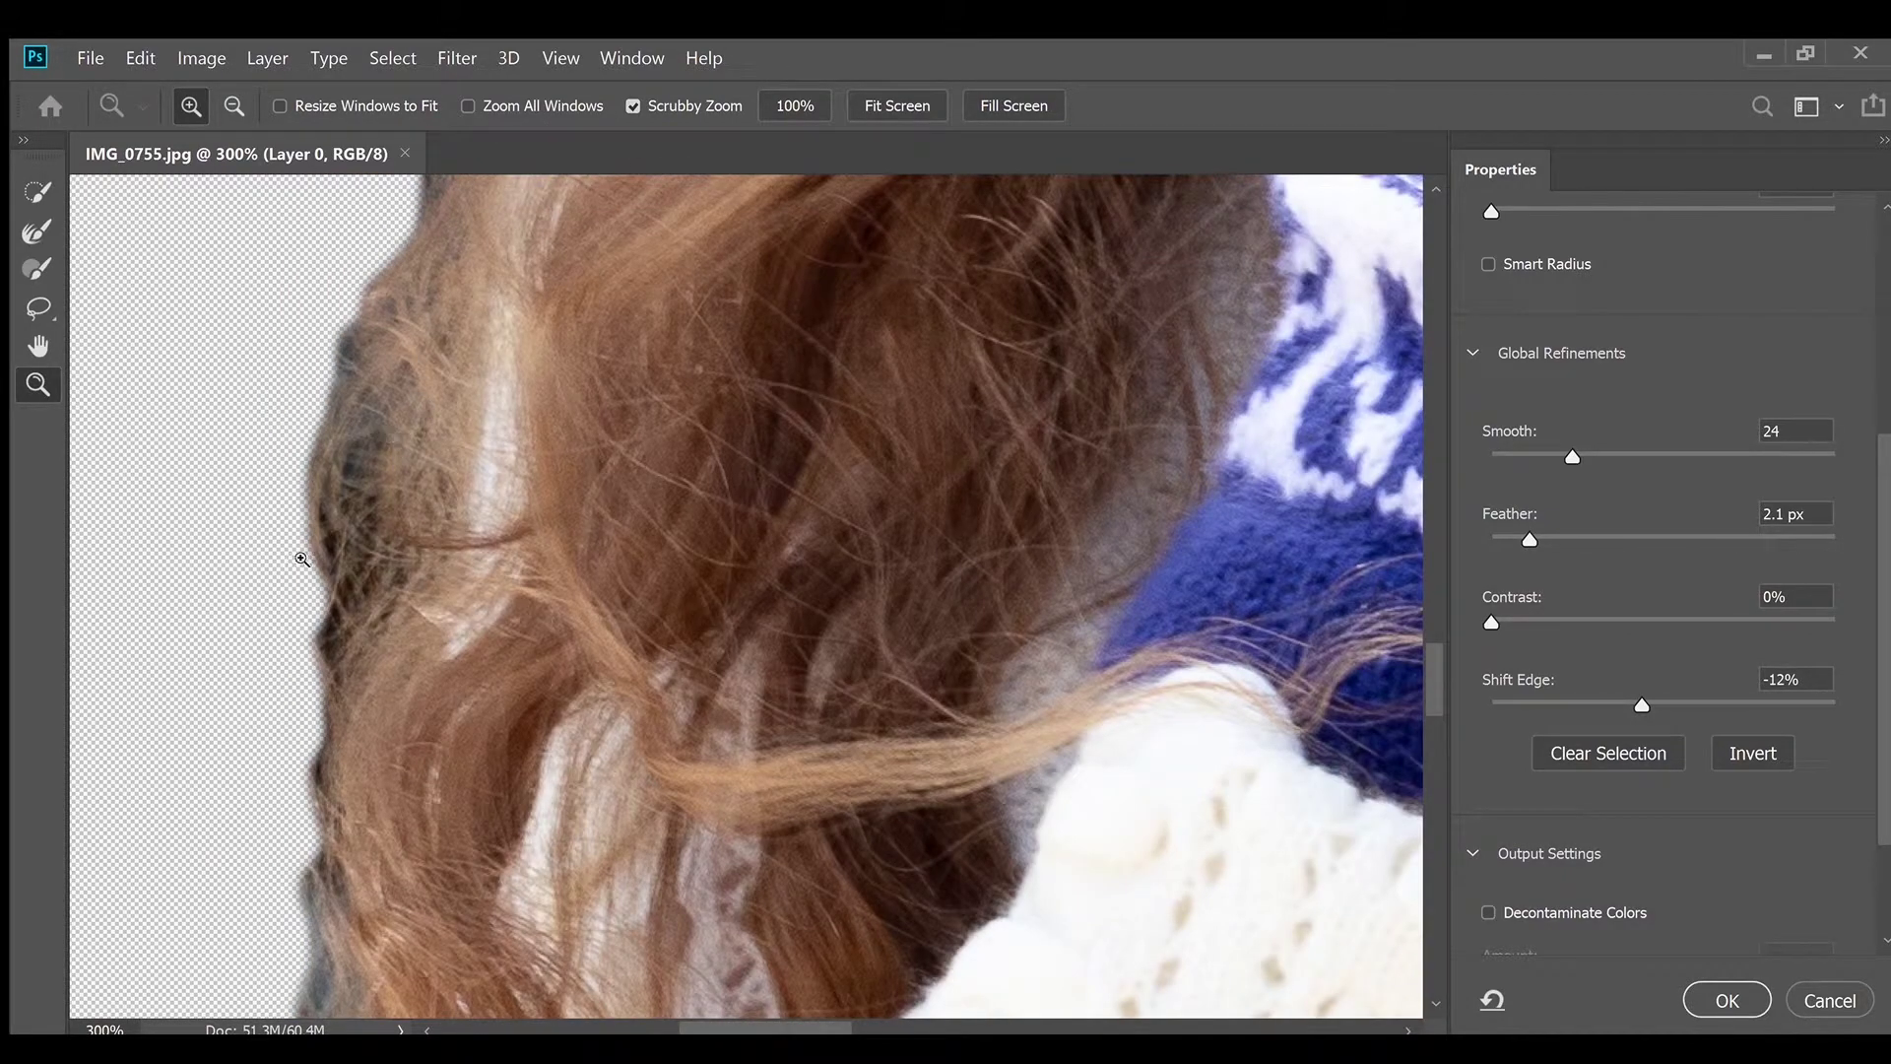
{"action": "scroll", "coordinate": [420, 437], "scroll_direction": "down", "scroll_amount": 6}
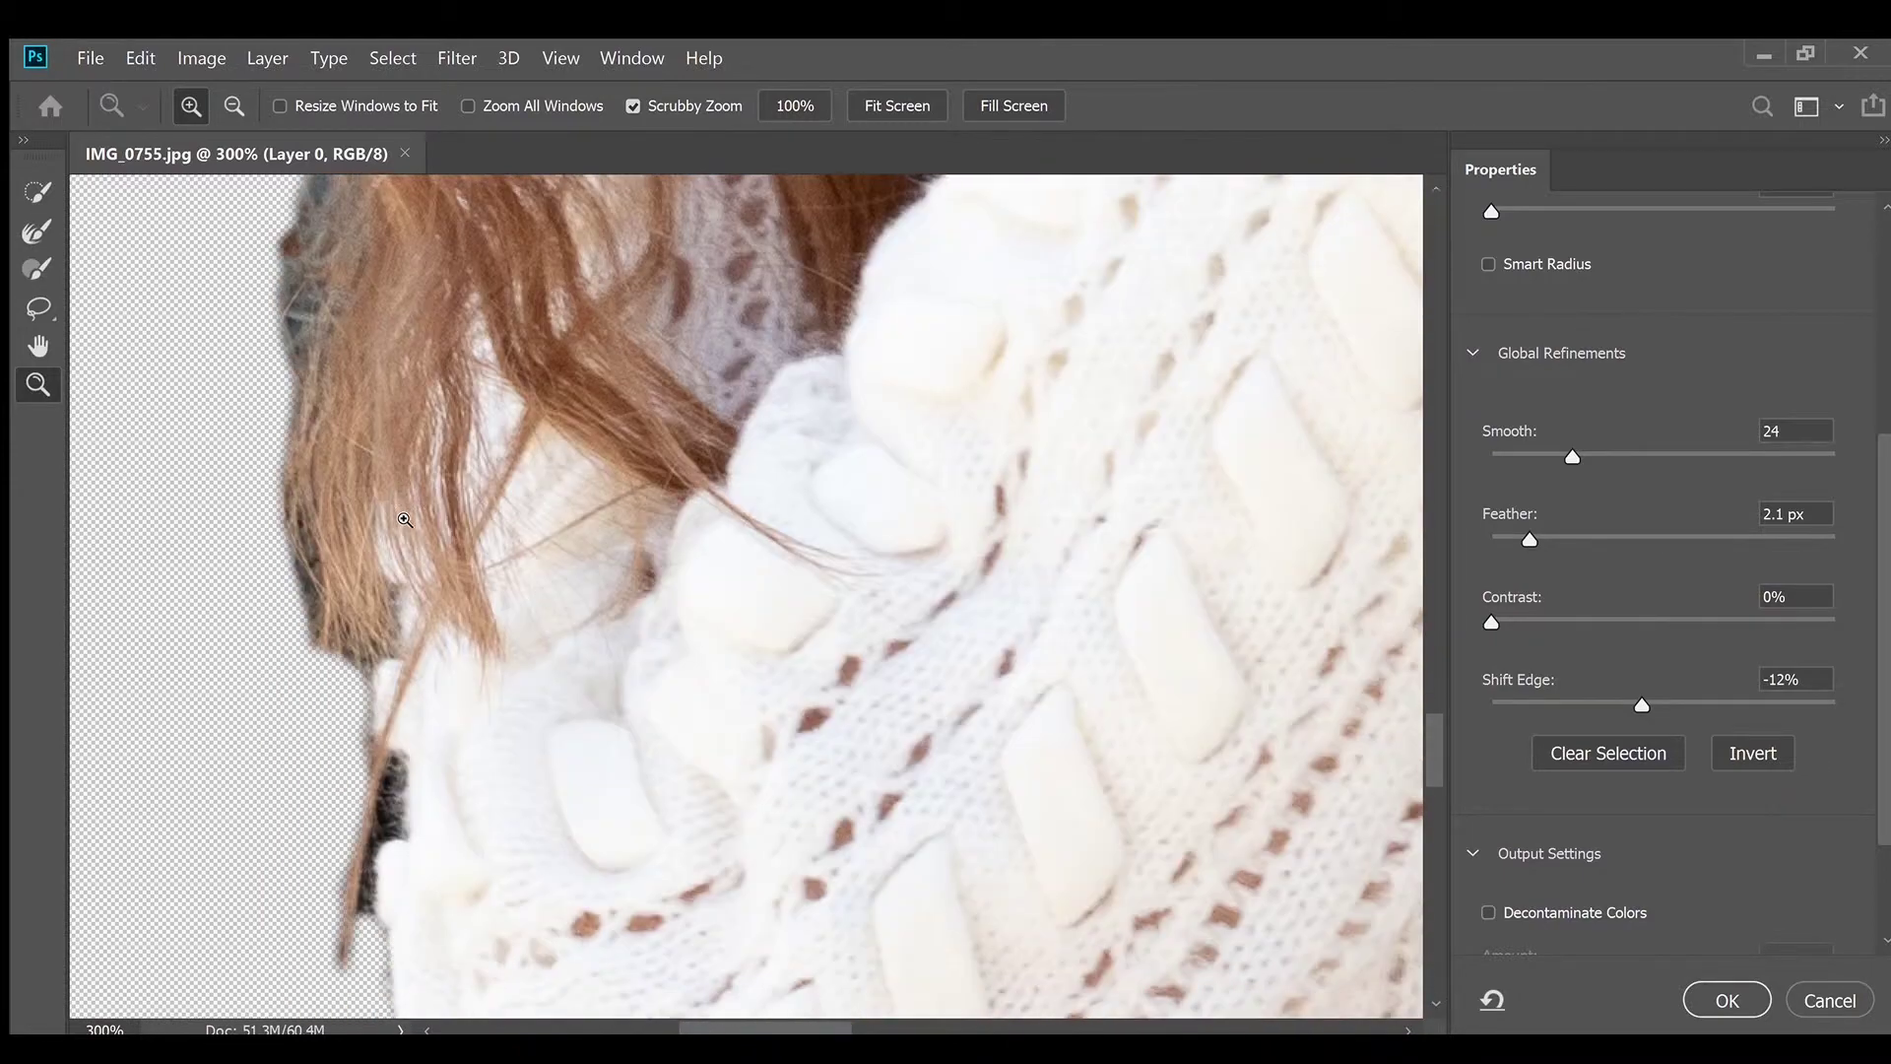
{"action": "scroll", "coordinate": [397, 530], "scroll_direction": "down", "scroll_amount": 2}
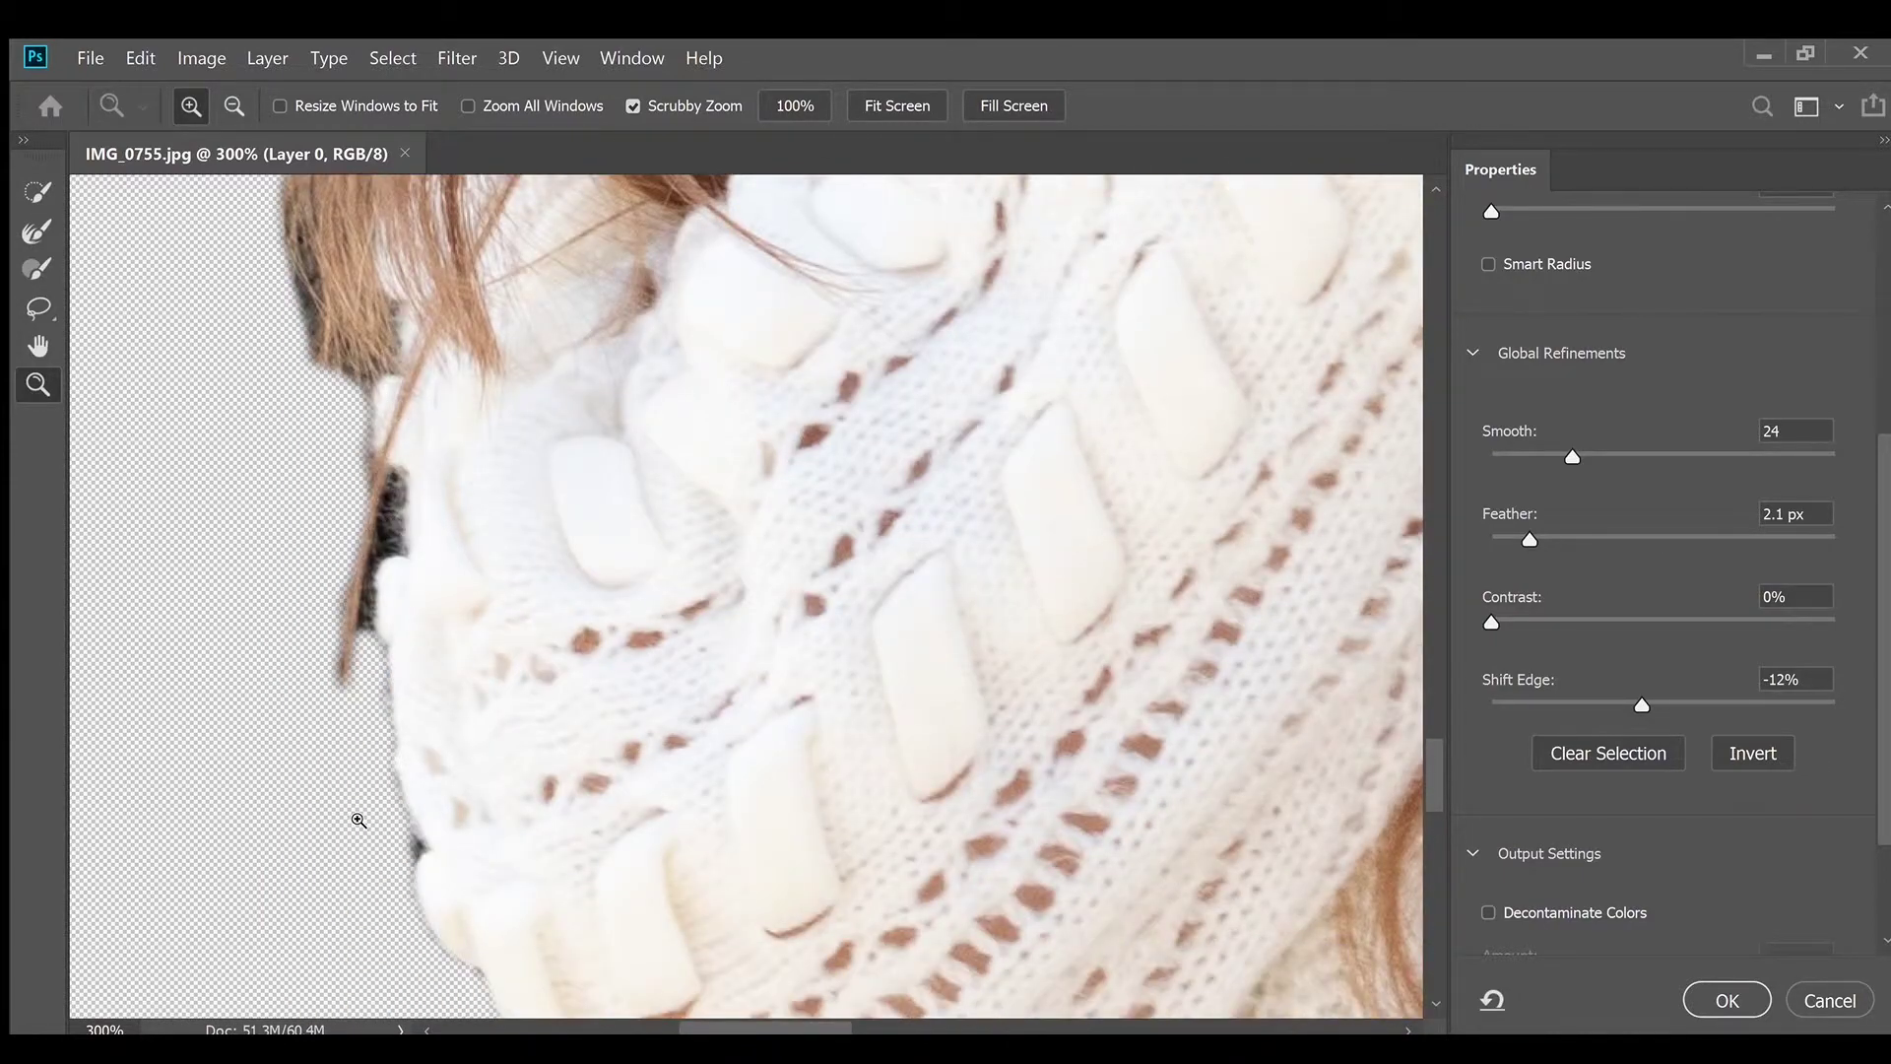
{"action": "left_click", "coordinate": [33, 268]}
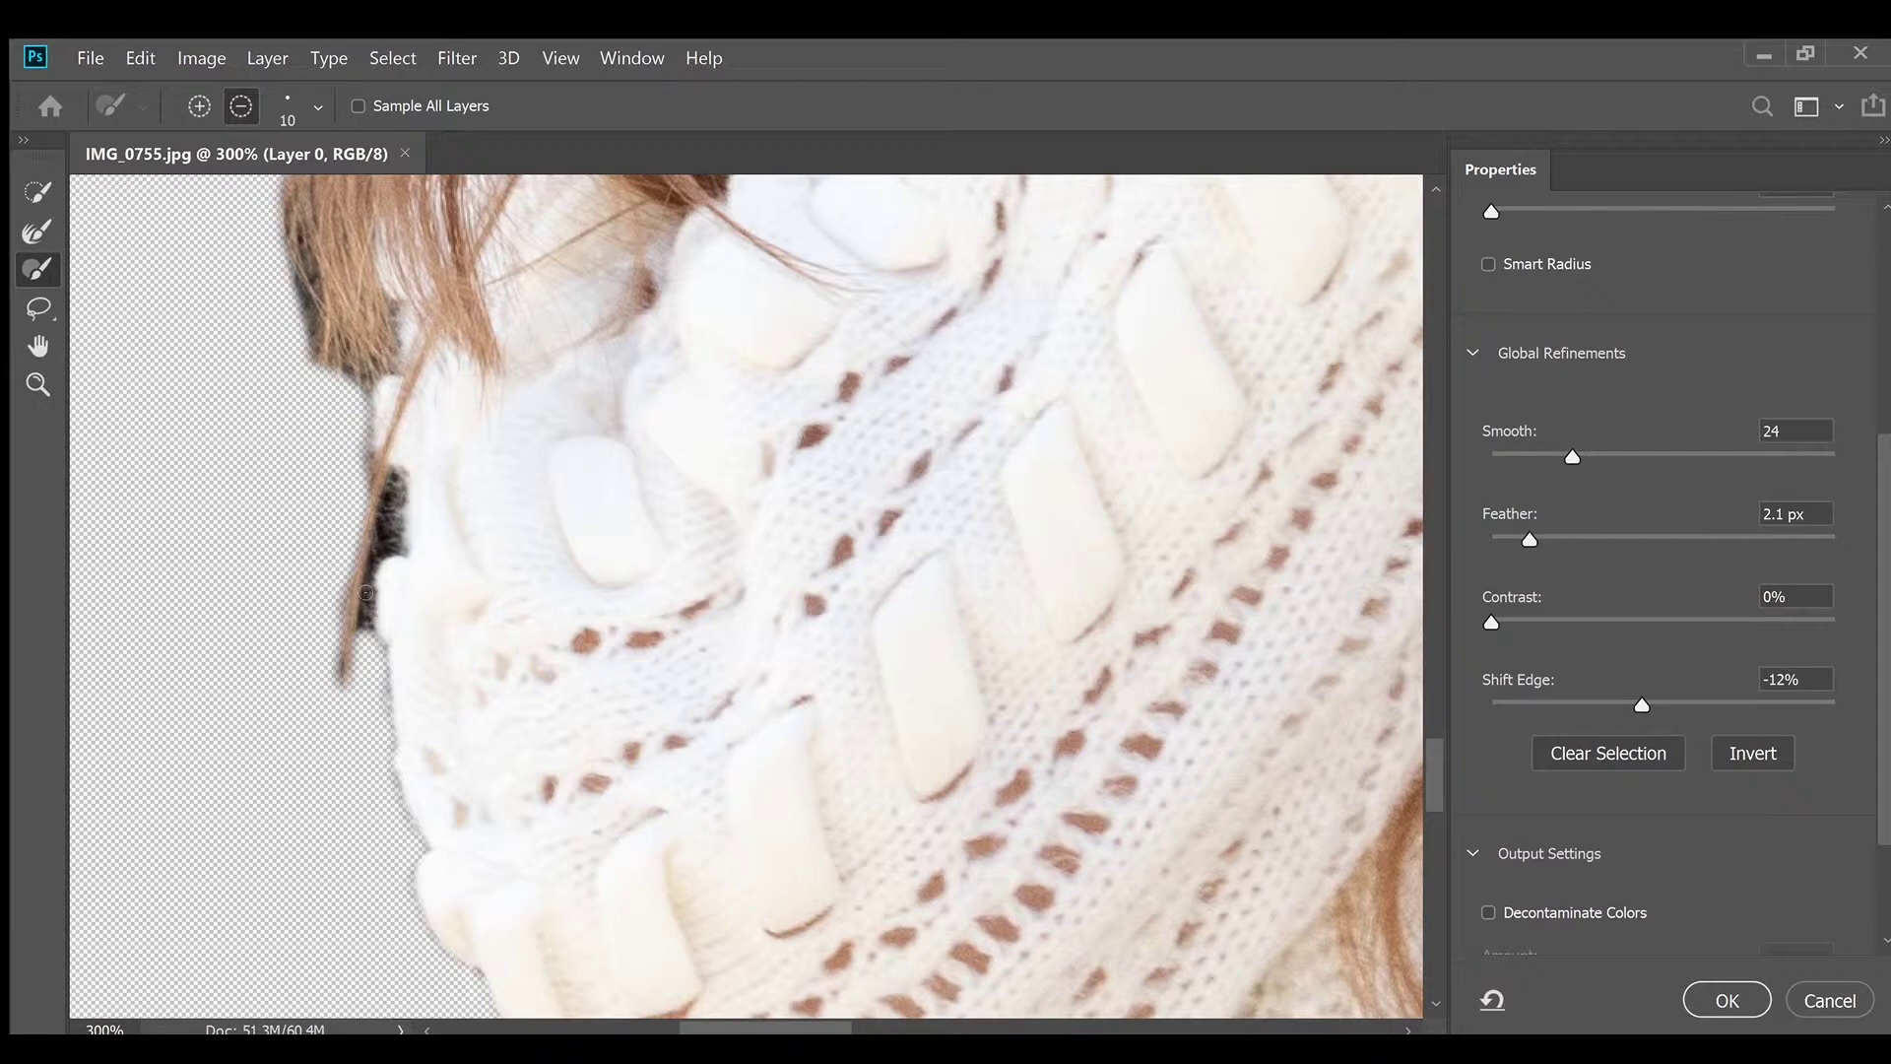
Set the brush to 25 px, refine the hair's left edge, and move up to the upper hair
{"action": "key", "text": "b"}
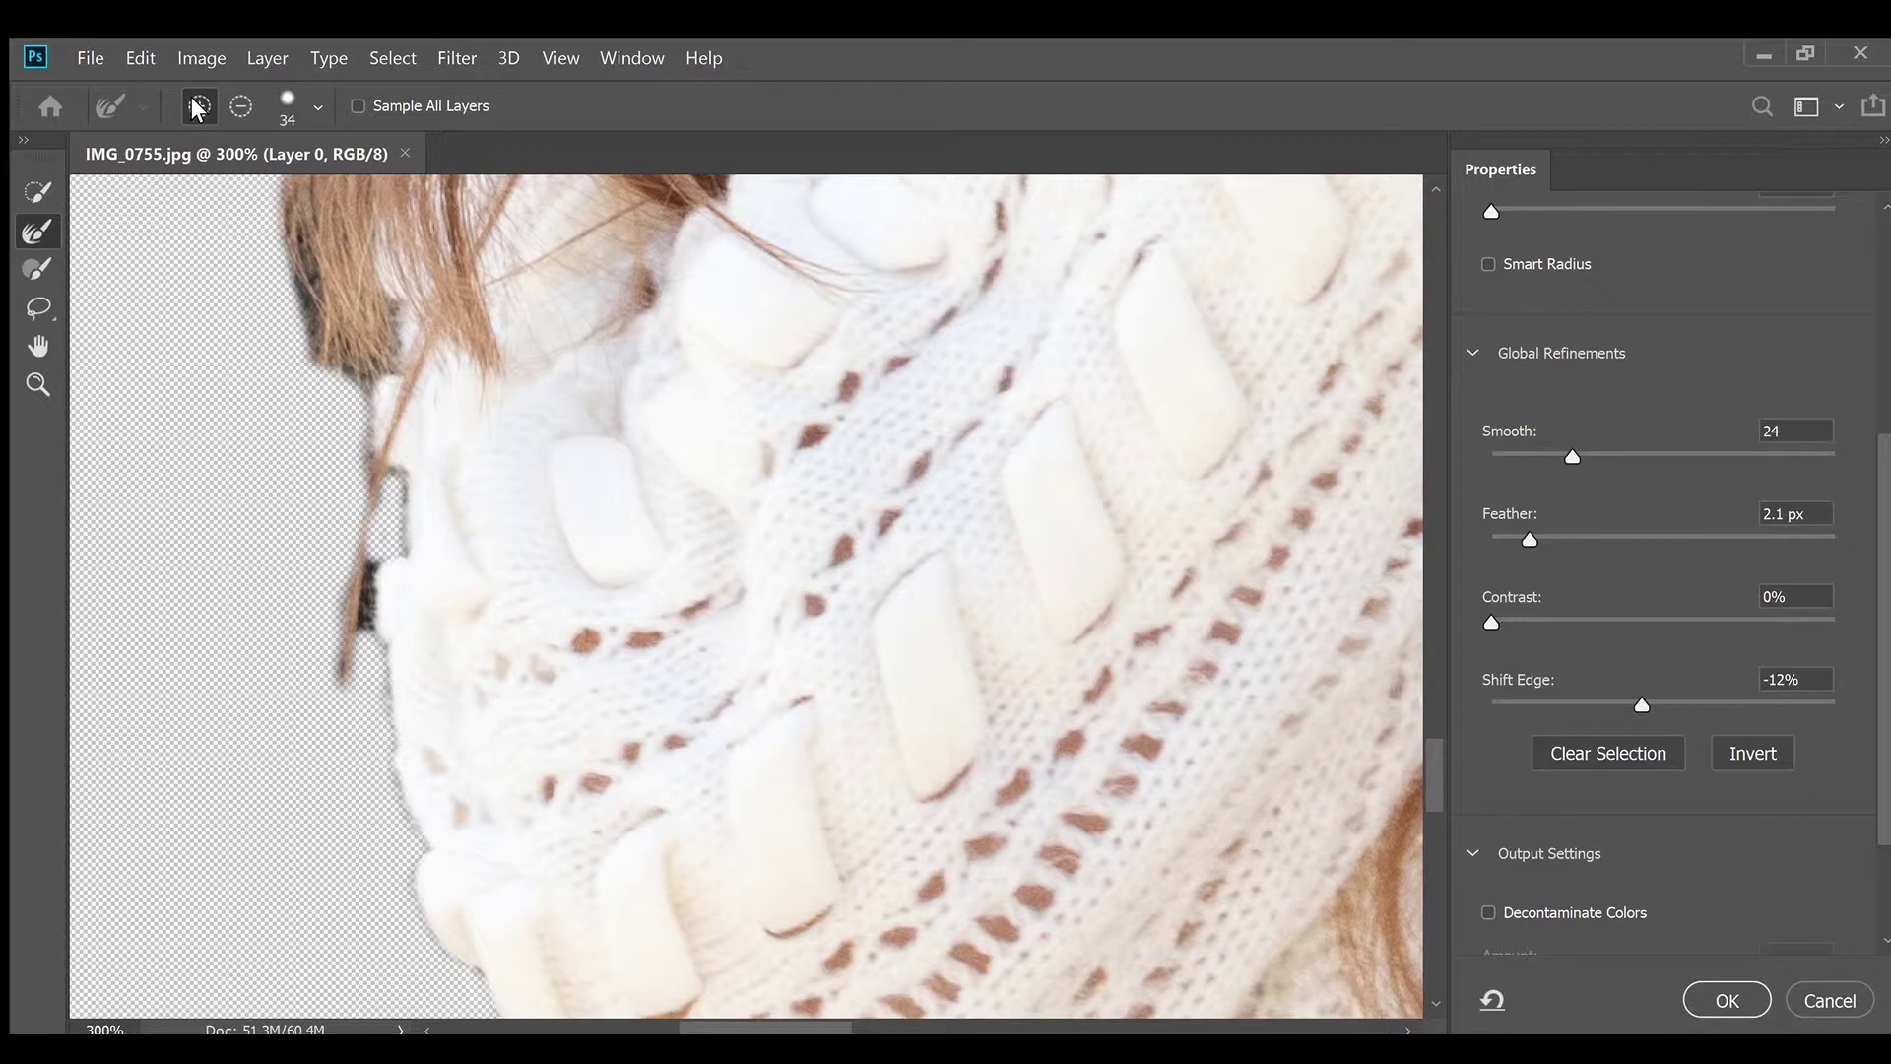
{"action": "right_click", "coordinate": [381, 474], "text": "alt"}
{"action": "left_click_drag", "start_coordinate": [396, 465], "coordinate": [372, 592]}
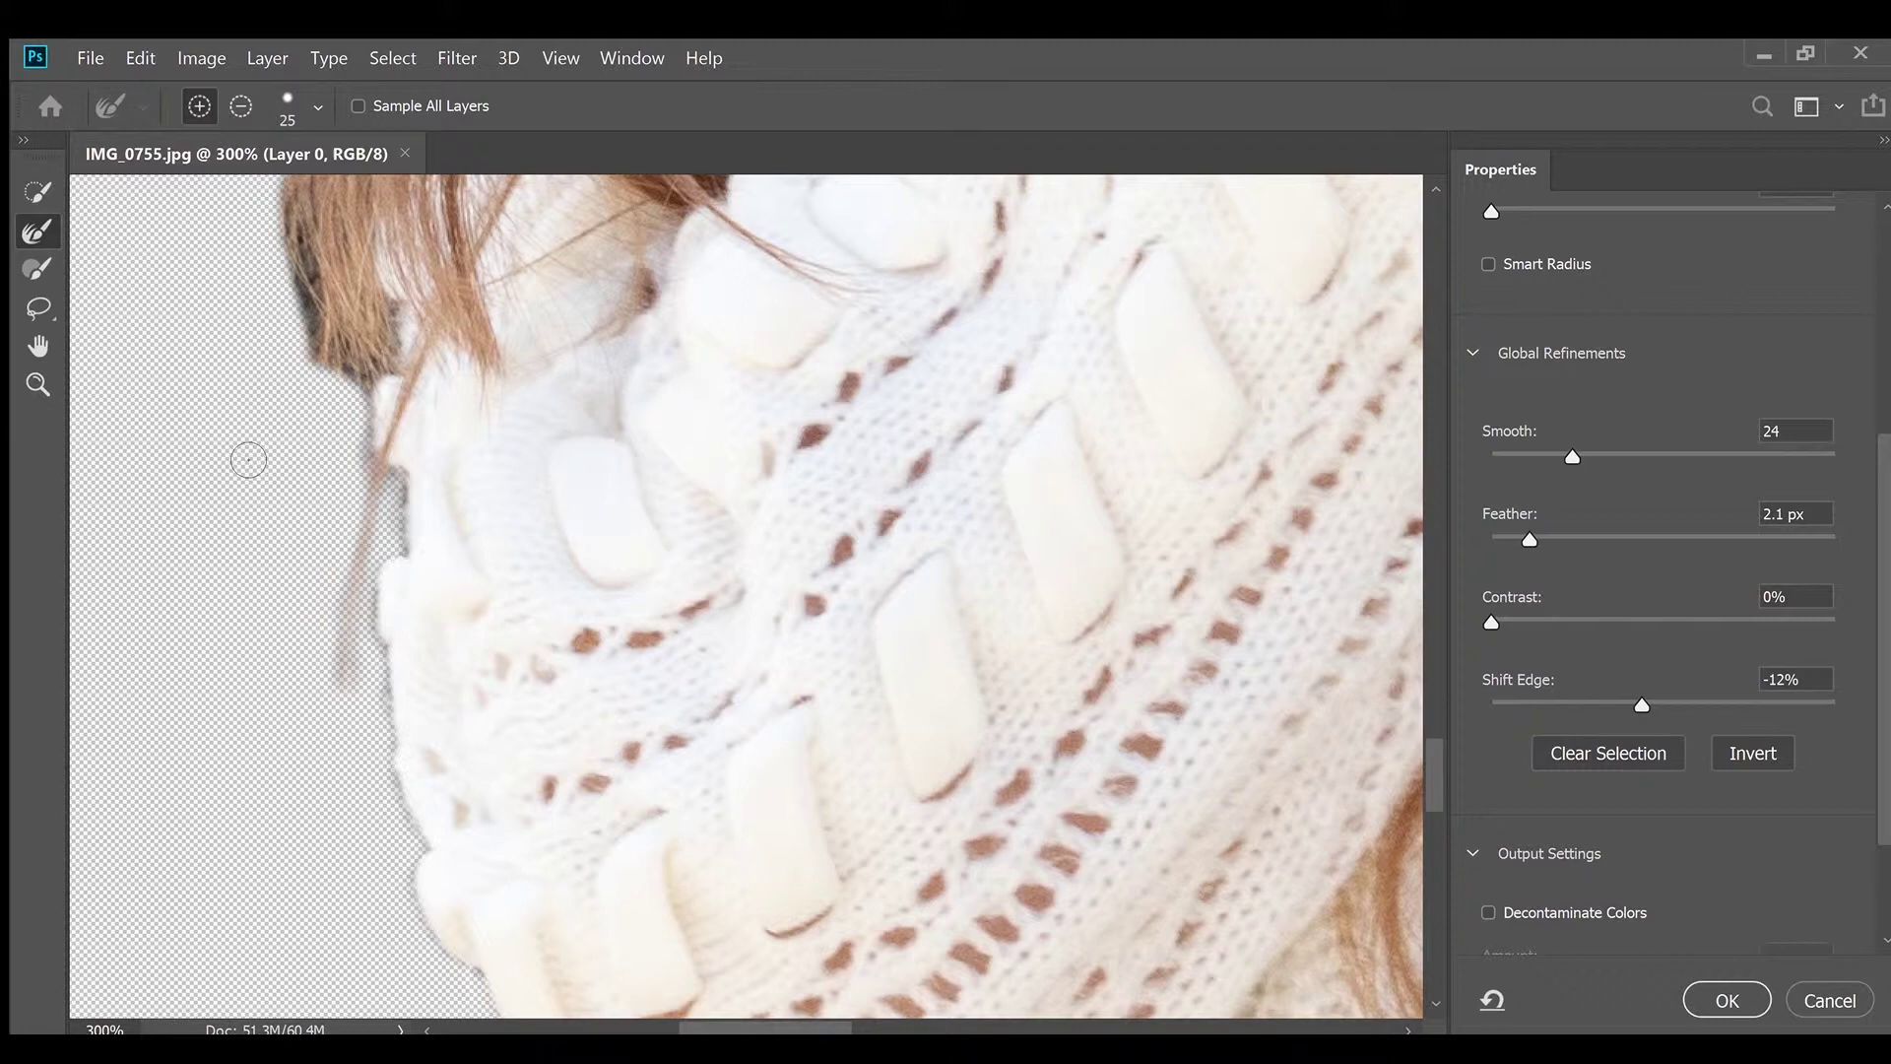
{"action": "scroll", "coordinate": [480, 510], "scroll_direction": "up", "scroll_amount": 5}
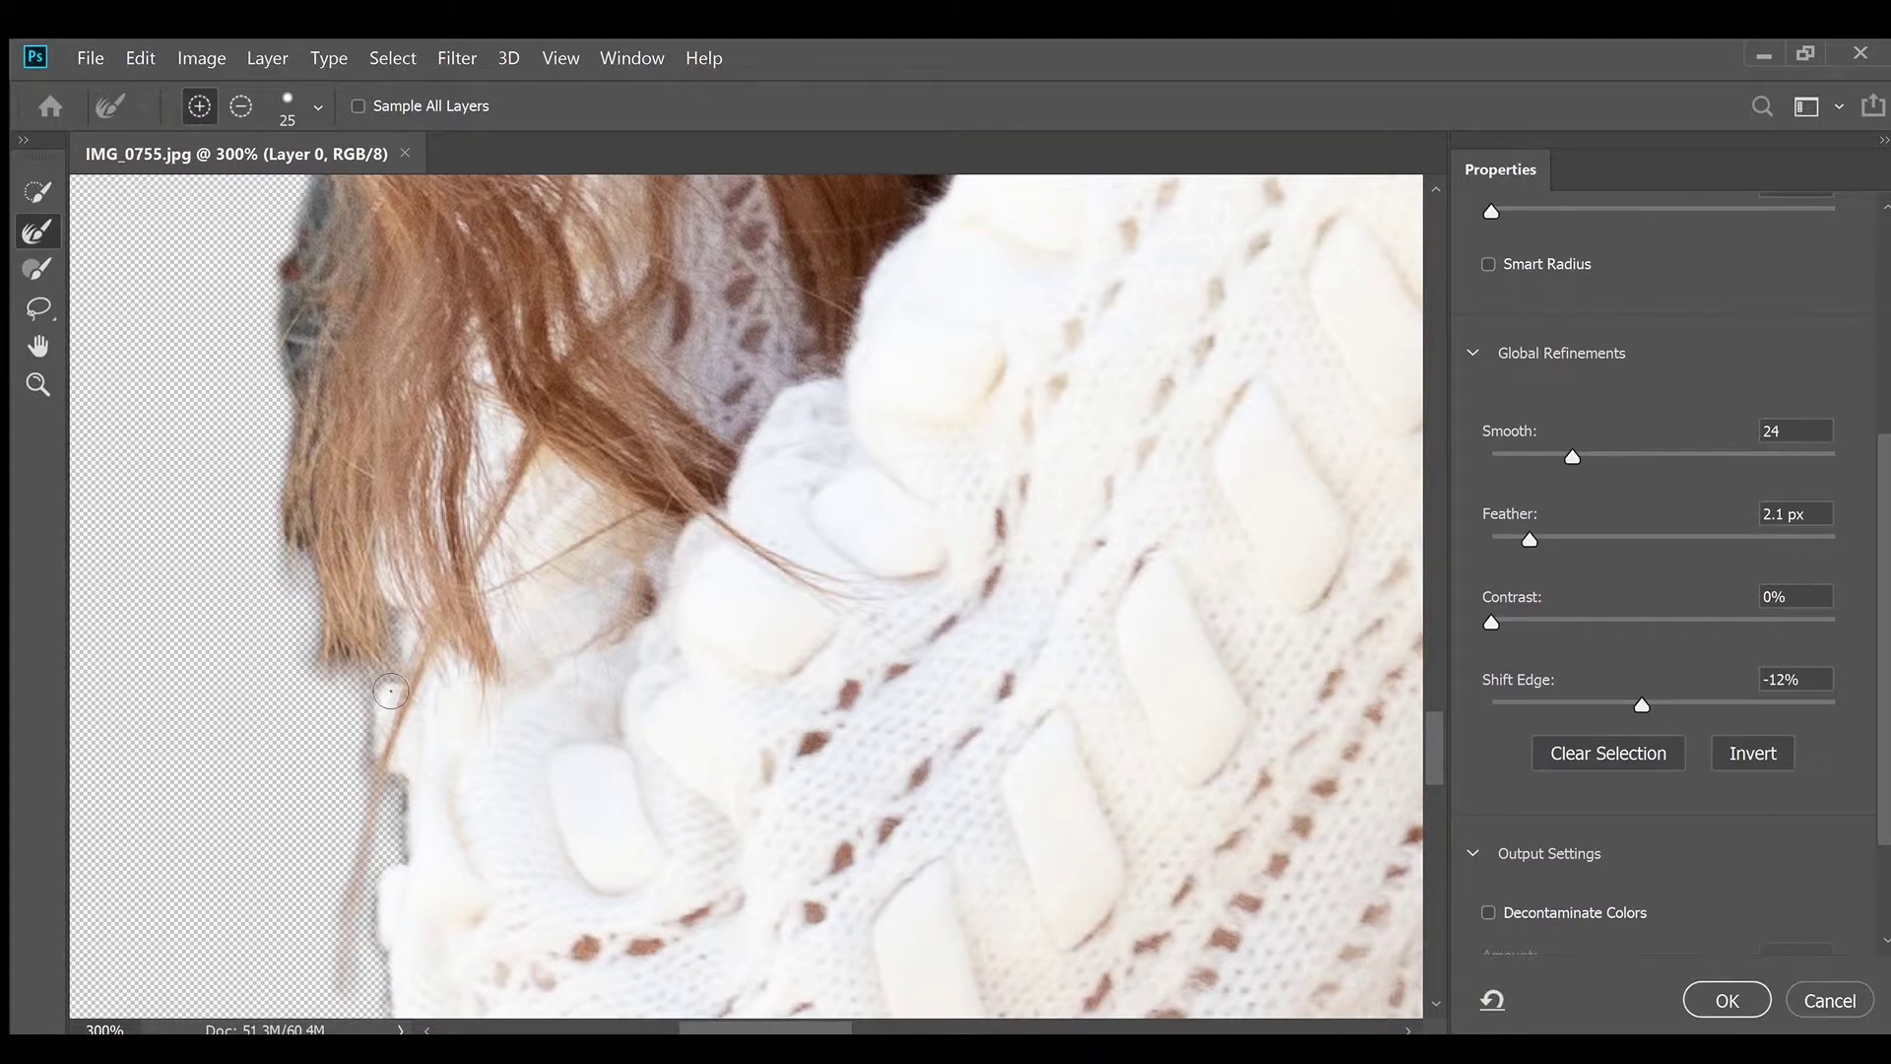
{"action": "scroll", "coordinate": [391, 691], "scroll_direction": "up", "scroll_amount": 4}
{"action": "scroll", "coordinate": [391, 691], "scroll_direction": "up", "scroll_amount": 2}
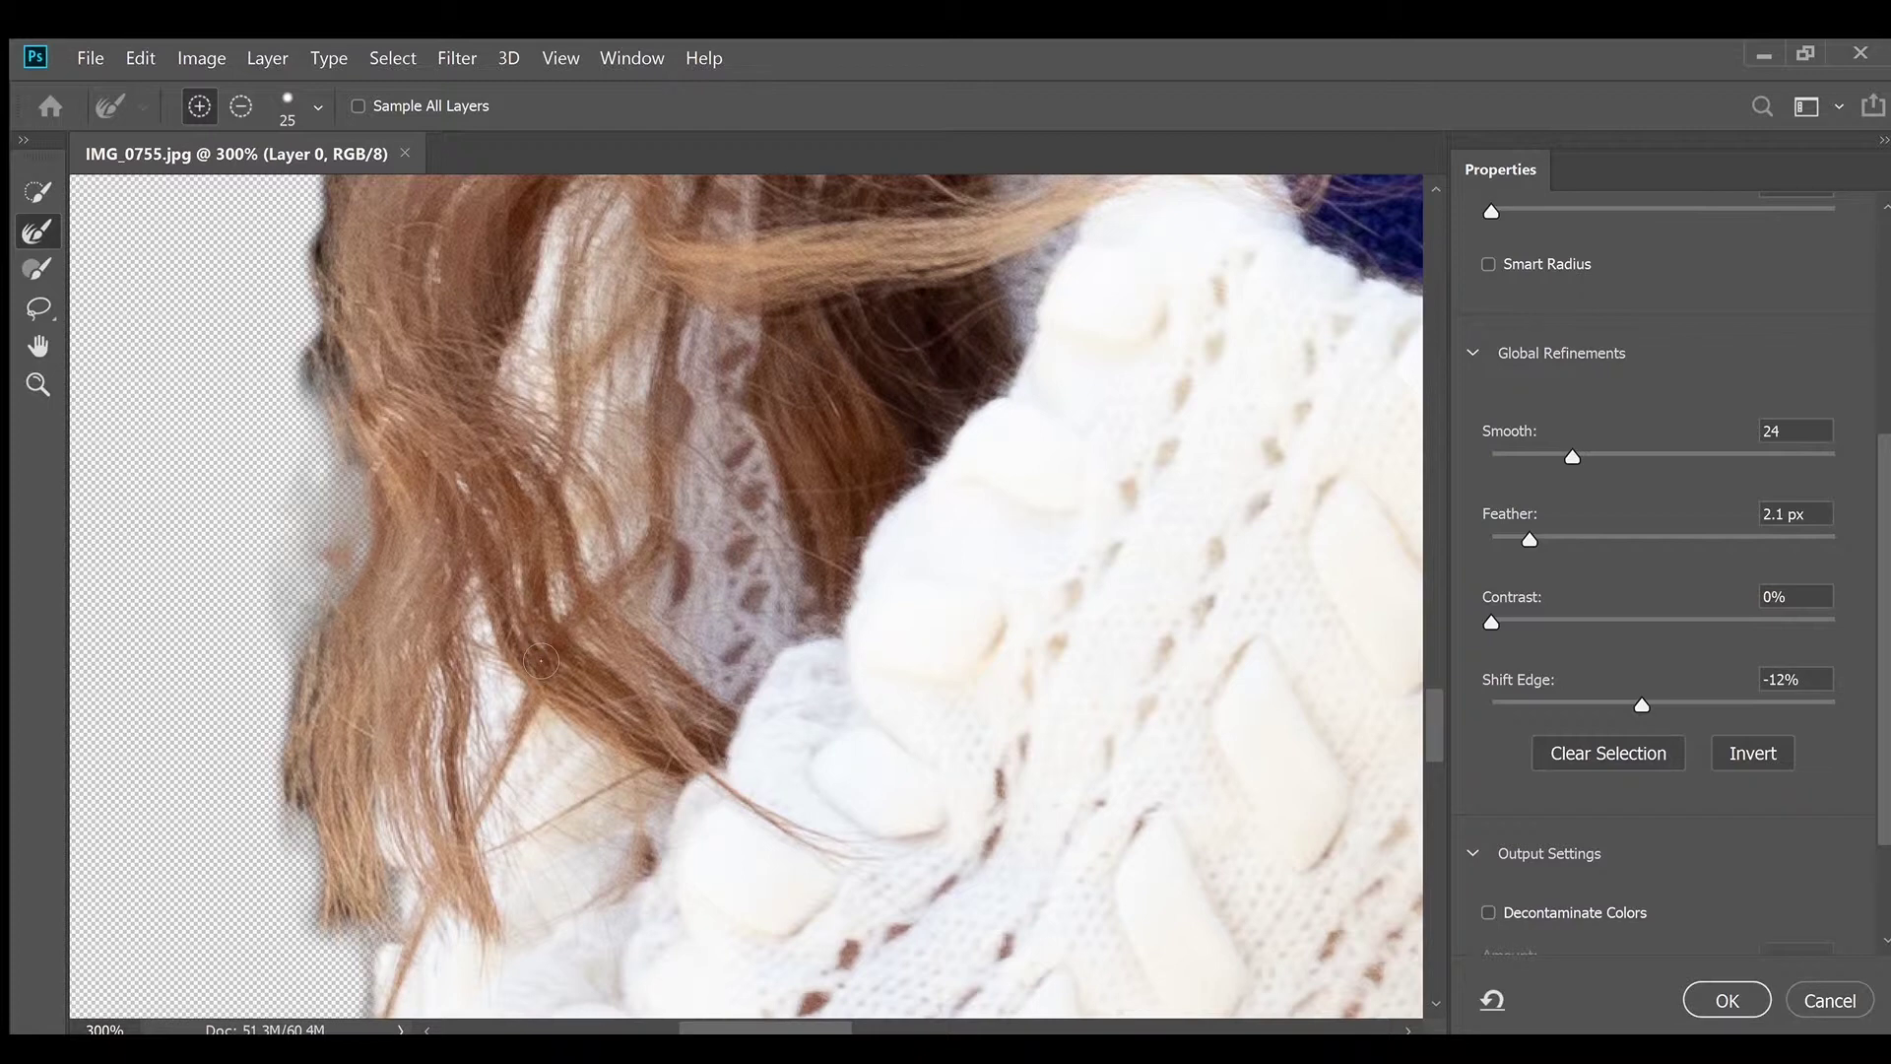
{"action": "scroll", "coordinate": [305, 333], "scroll_direction": "up", "scroll_amount": 3}
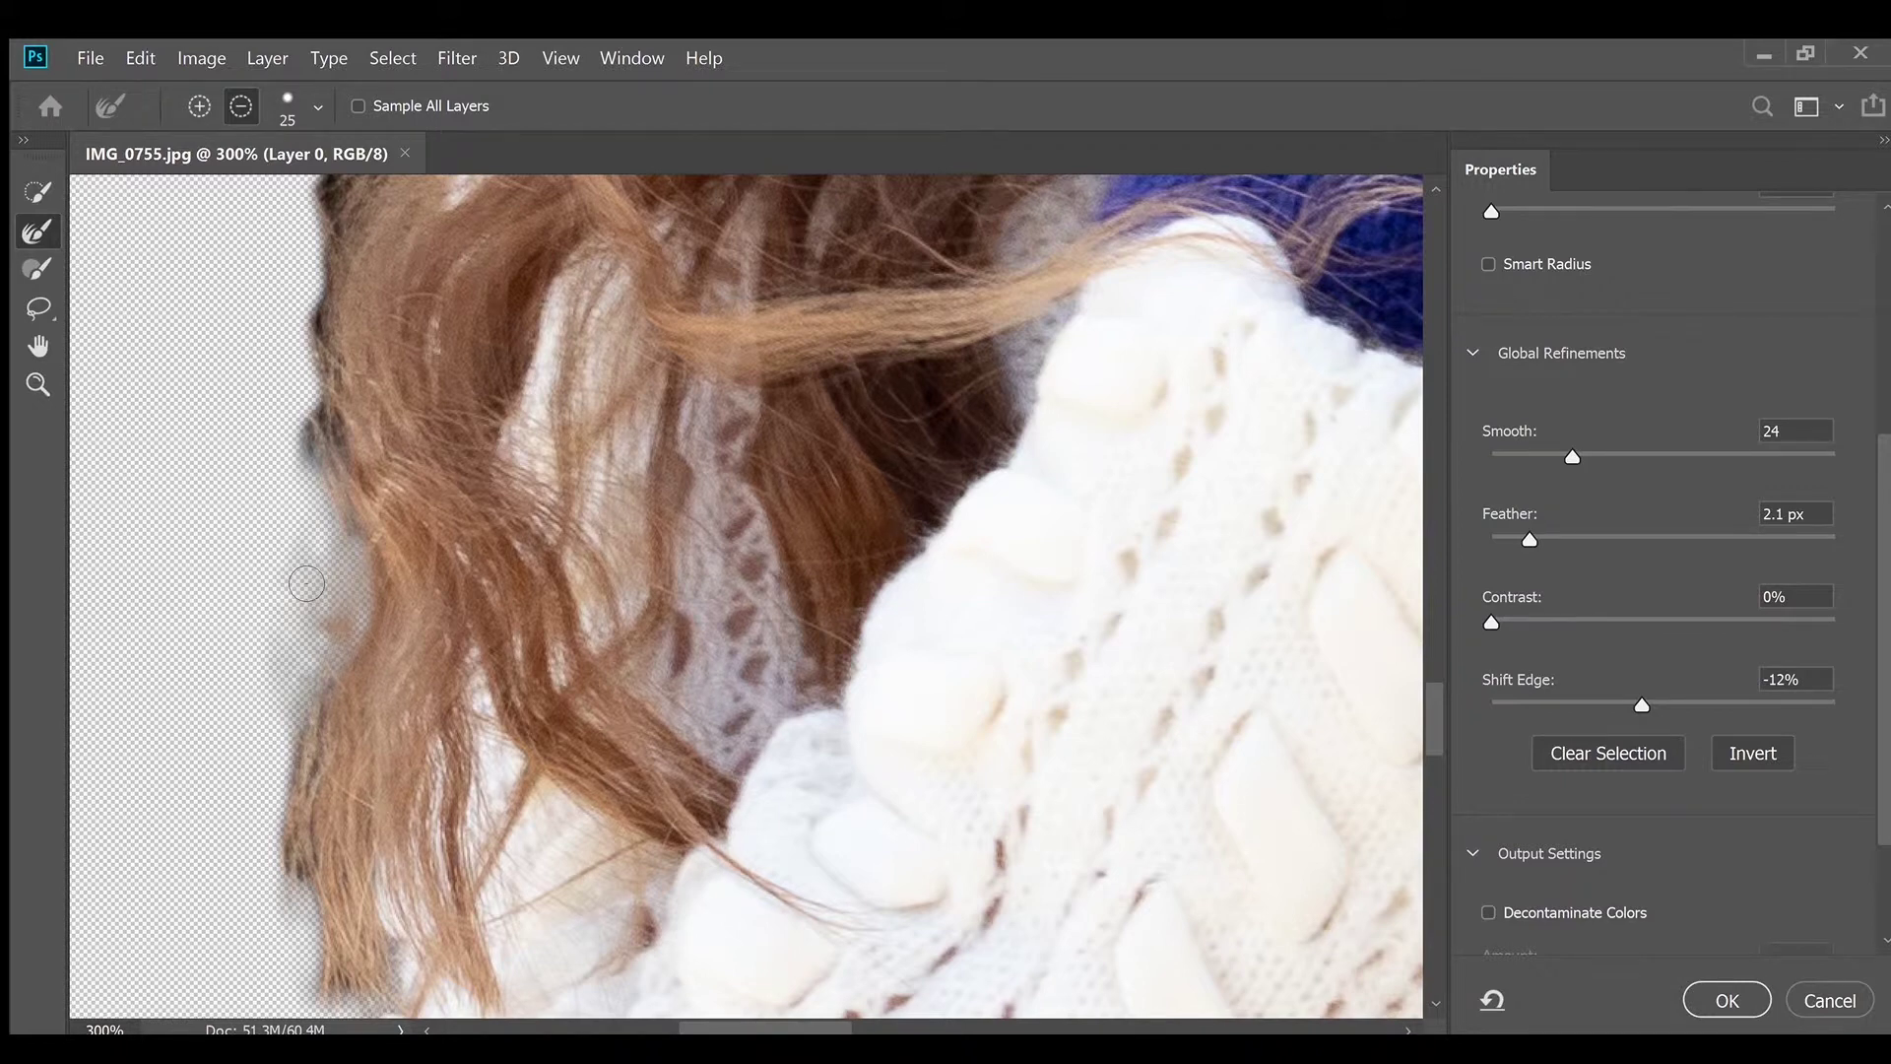
Clean the grey fringe off the hair's left edge, subtracting then adding refinement
{"action": "left_click_drag", "start_coordinate": [307, 583], "coordinate": [314, 679]}
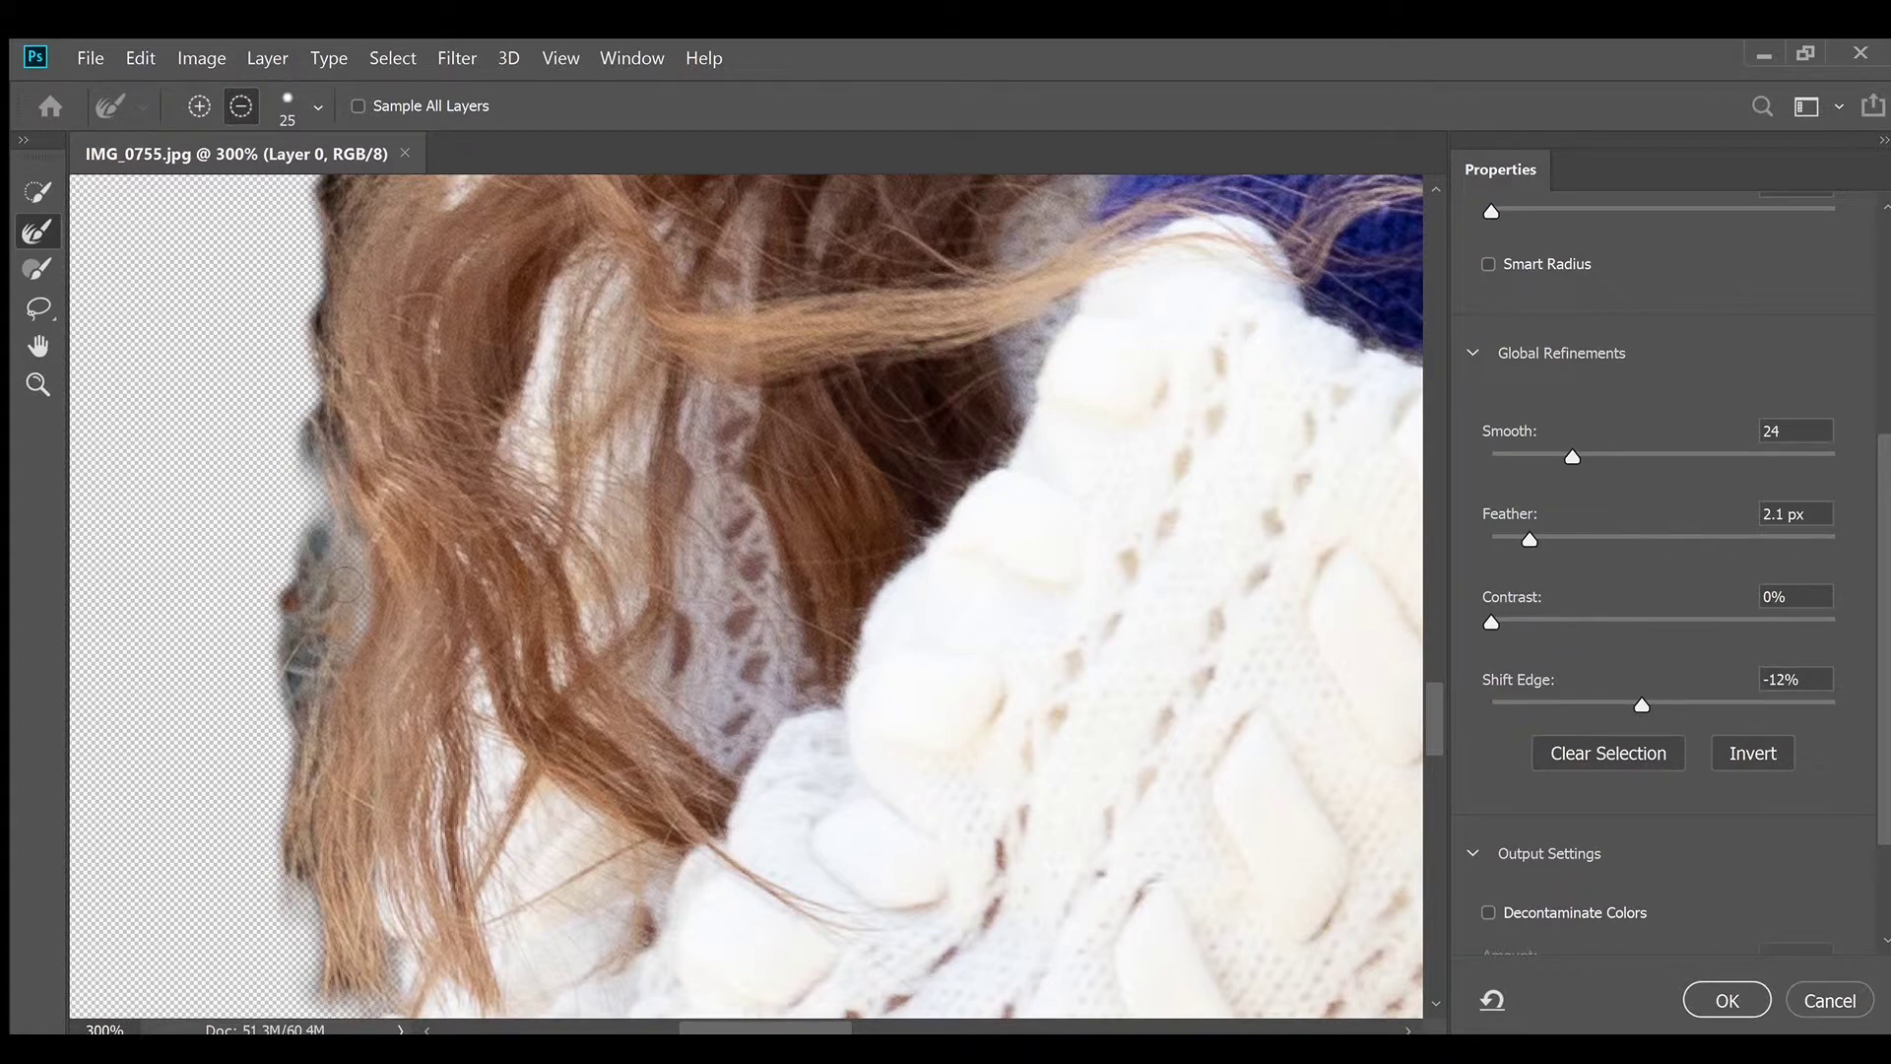
{"action": "left_click", "coordinate": [199, 107]}
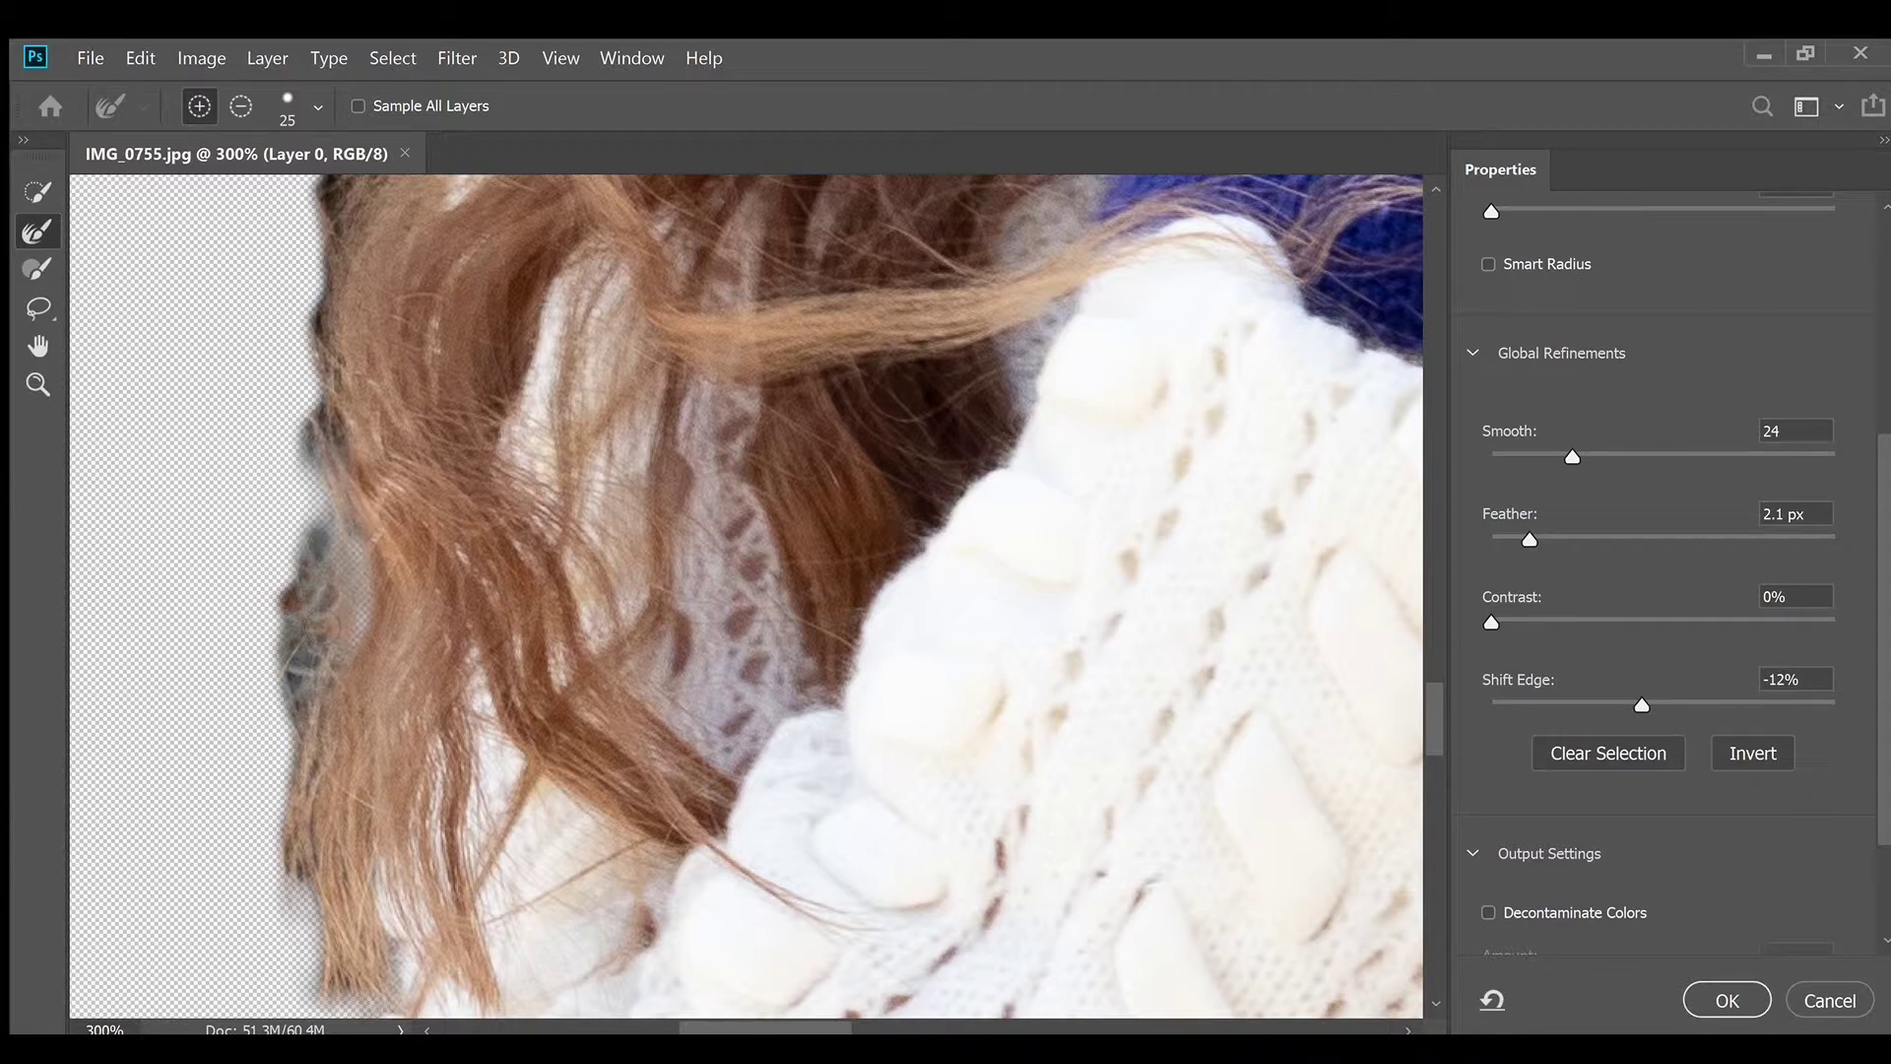
{"action": "mouse_move", "coordinate": [299, 558]}
{"action": "left_mouse_down"}
{"action": "mouse_move", "coordinate": [304, 573]}
{"action": "mouse_move", "coordinate": [313, 554]}
{"action": "left_mouse_up"}
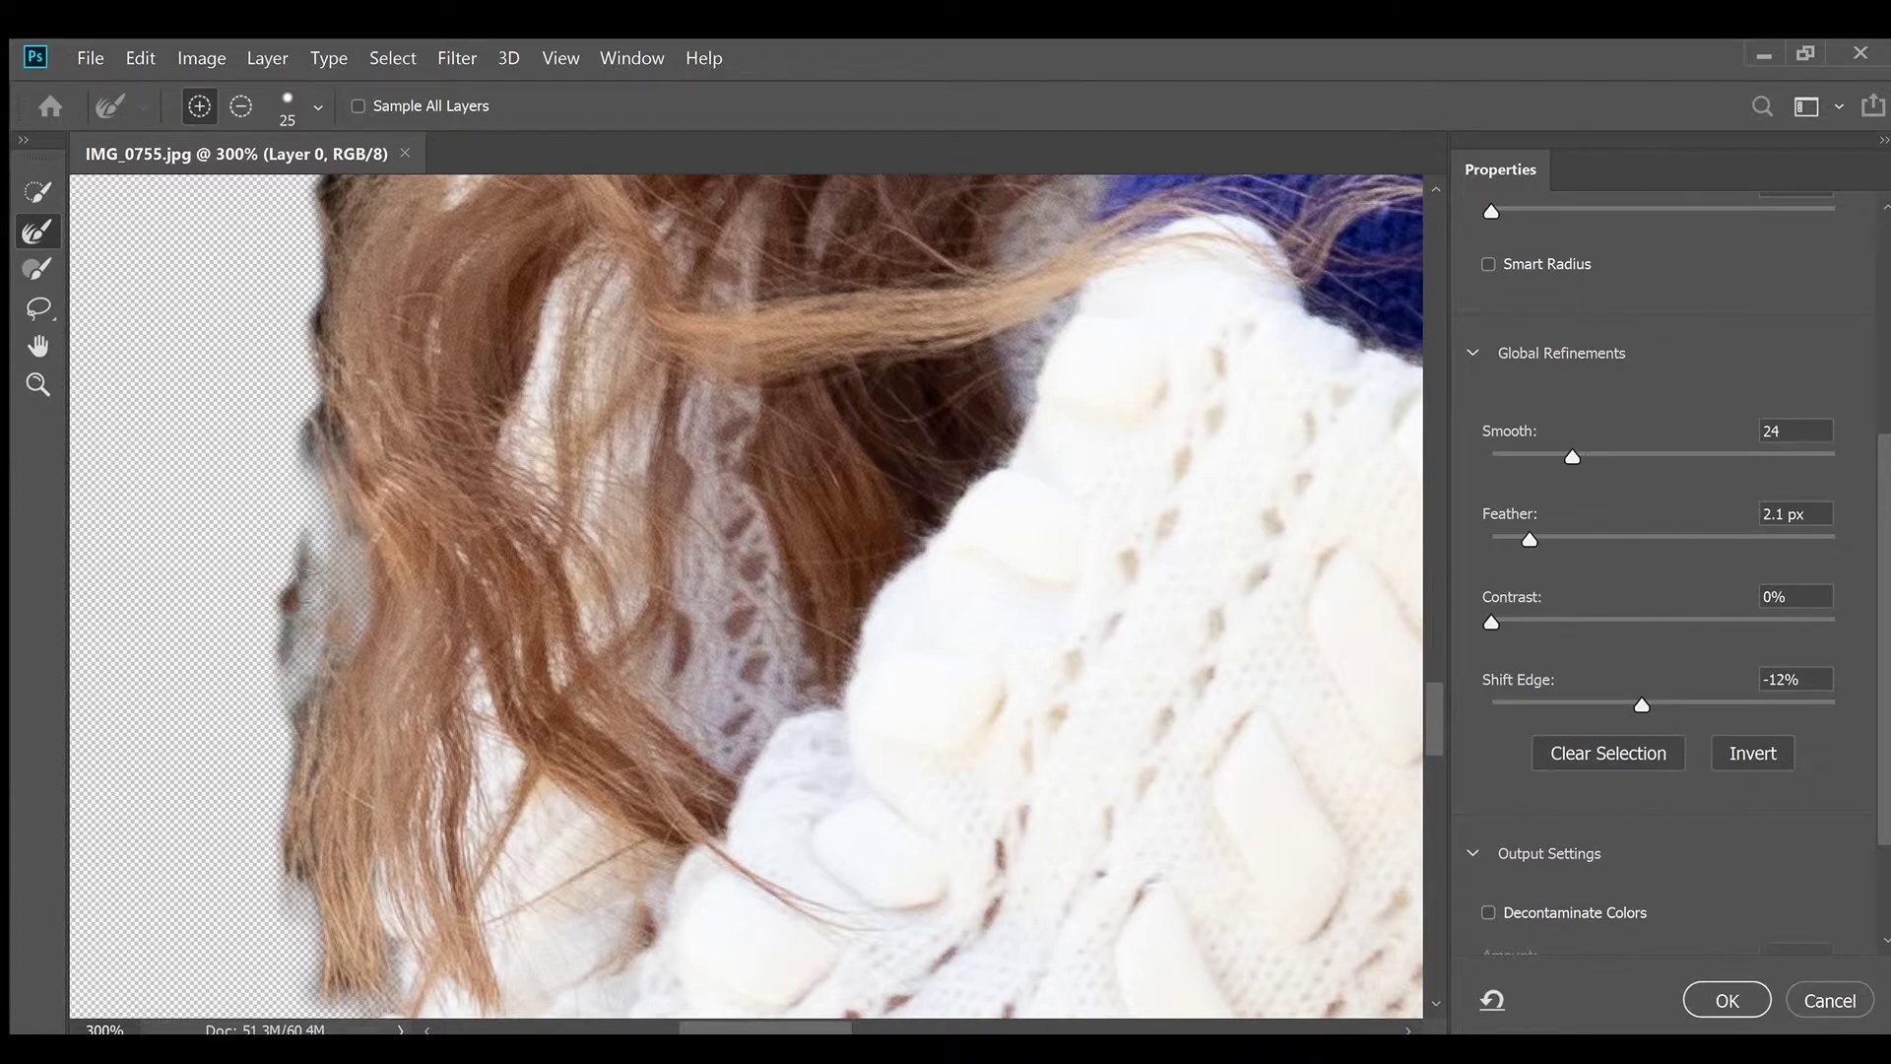
{"action": "mouse_move", "coordinate": [290, 671]}
{"action": "left_mouse_down"}
{"action": "mouse_move", "coordinate": [283, 709]}
{"action": "mouse_move", "coordinate": [280, 680]}
{"action": "left_mouse_up"}
{"action": "left_click", "coordinate": [301, 710]}
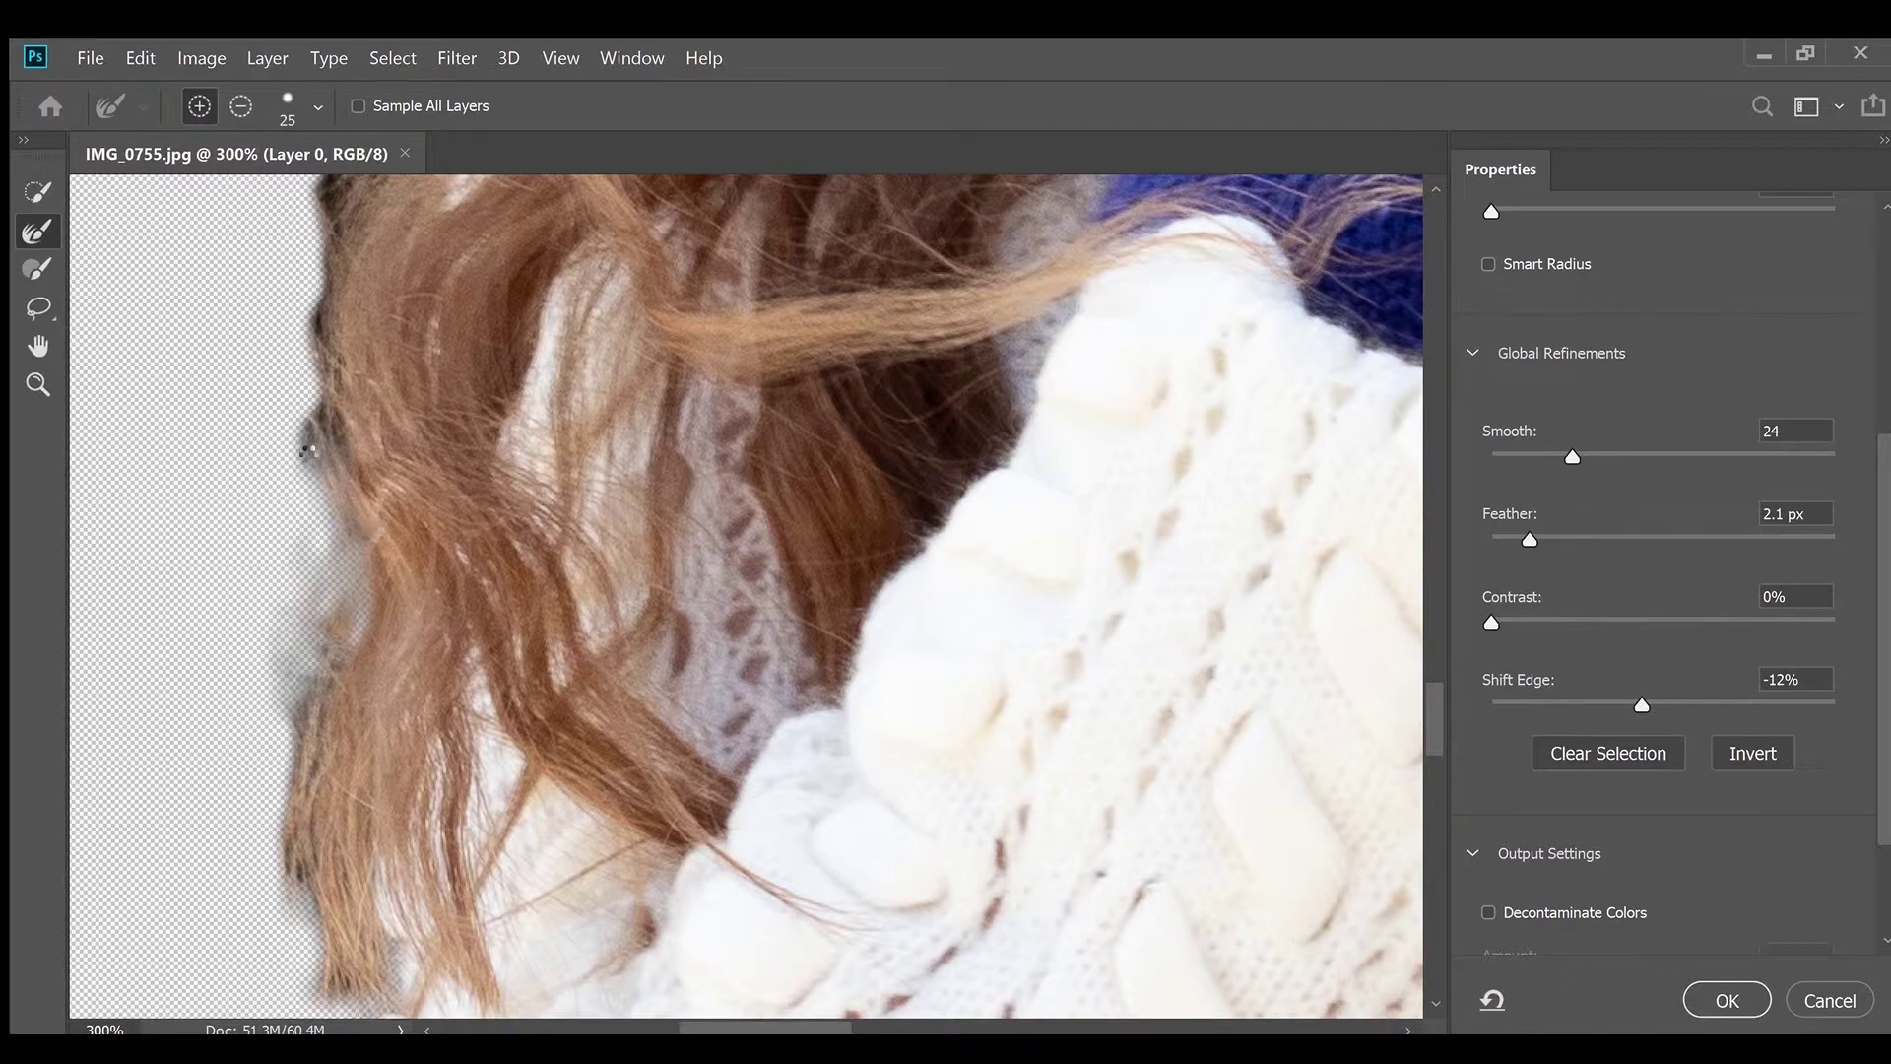
Move along the hair edge and switch the refine brush back to add mode
{"action": "scroll", "coordinate": [305, 451], "scroll_direction": "down", "scroll_amount": 2}
{"action": "scroll", "coordinate": [280, 911], "scroll_direction": "up", "scroll_amount": 3}
{"action": "scroll", "coordinate": [281, 911], "scroll_direction": "down", "scroll_amount": 5}
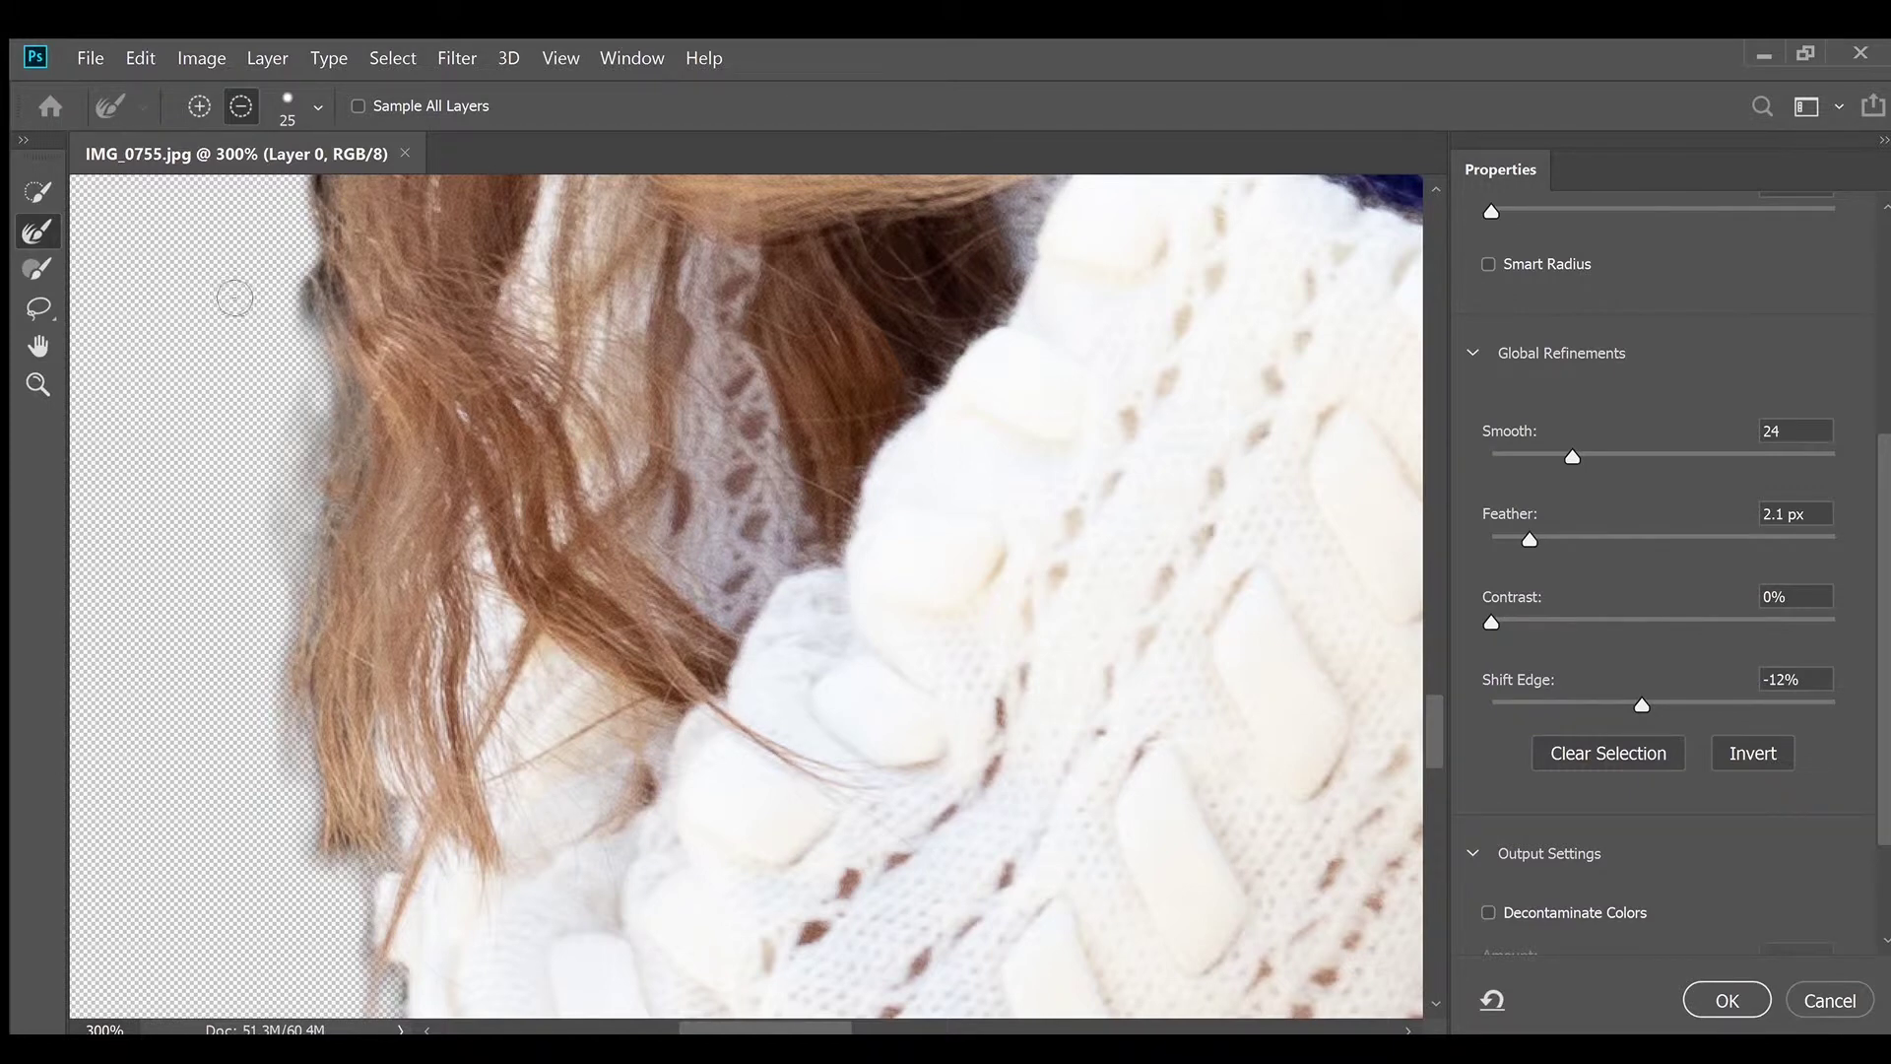
{"action": "left_click", "coordinate": [199, 106]}
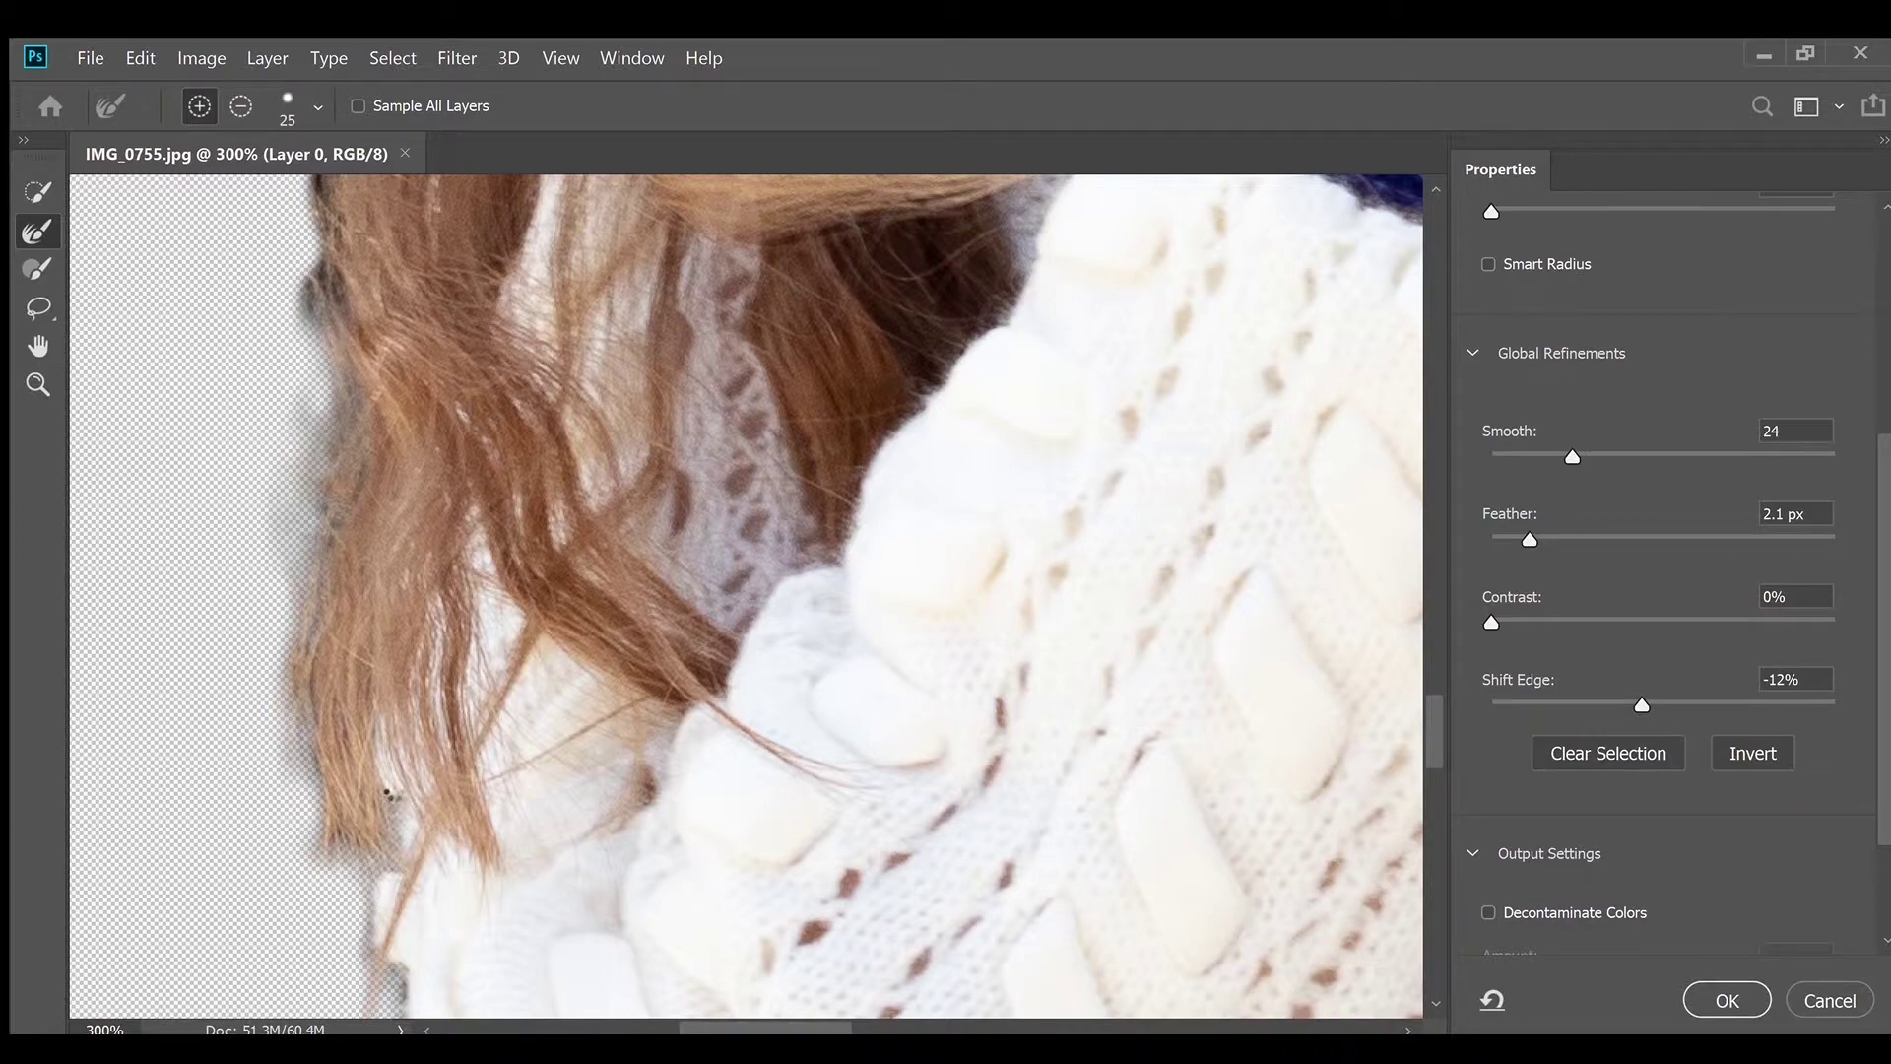
{"action": "scroll", "coordinate": [386, 700], "scroll_direction": "up", "scroll_amount": 2}
{"action": "scroll", "coordinate": [389, 642], "scroll_direction": "up", "scroll_amount": 3}
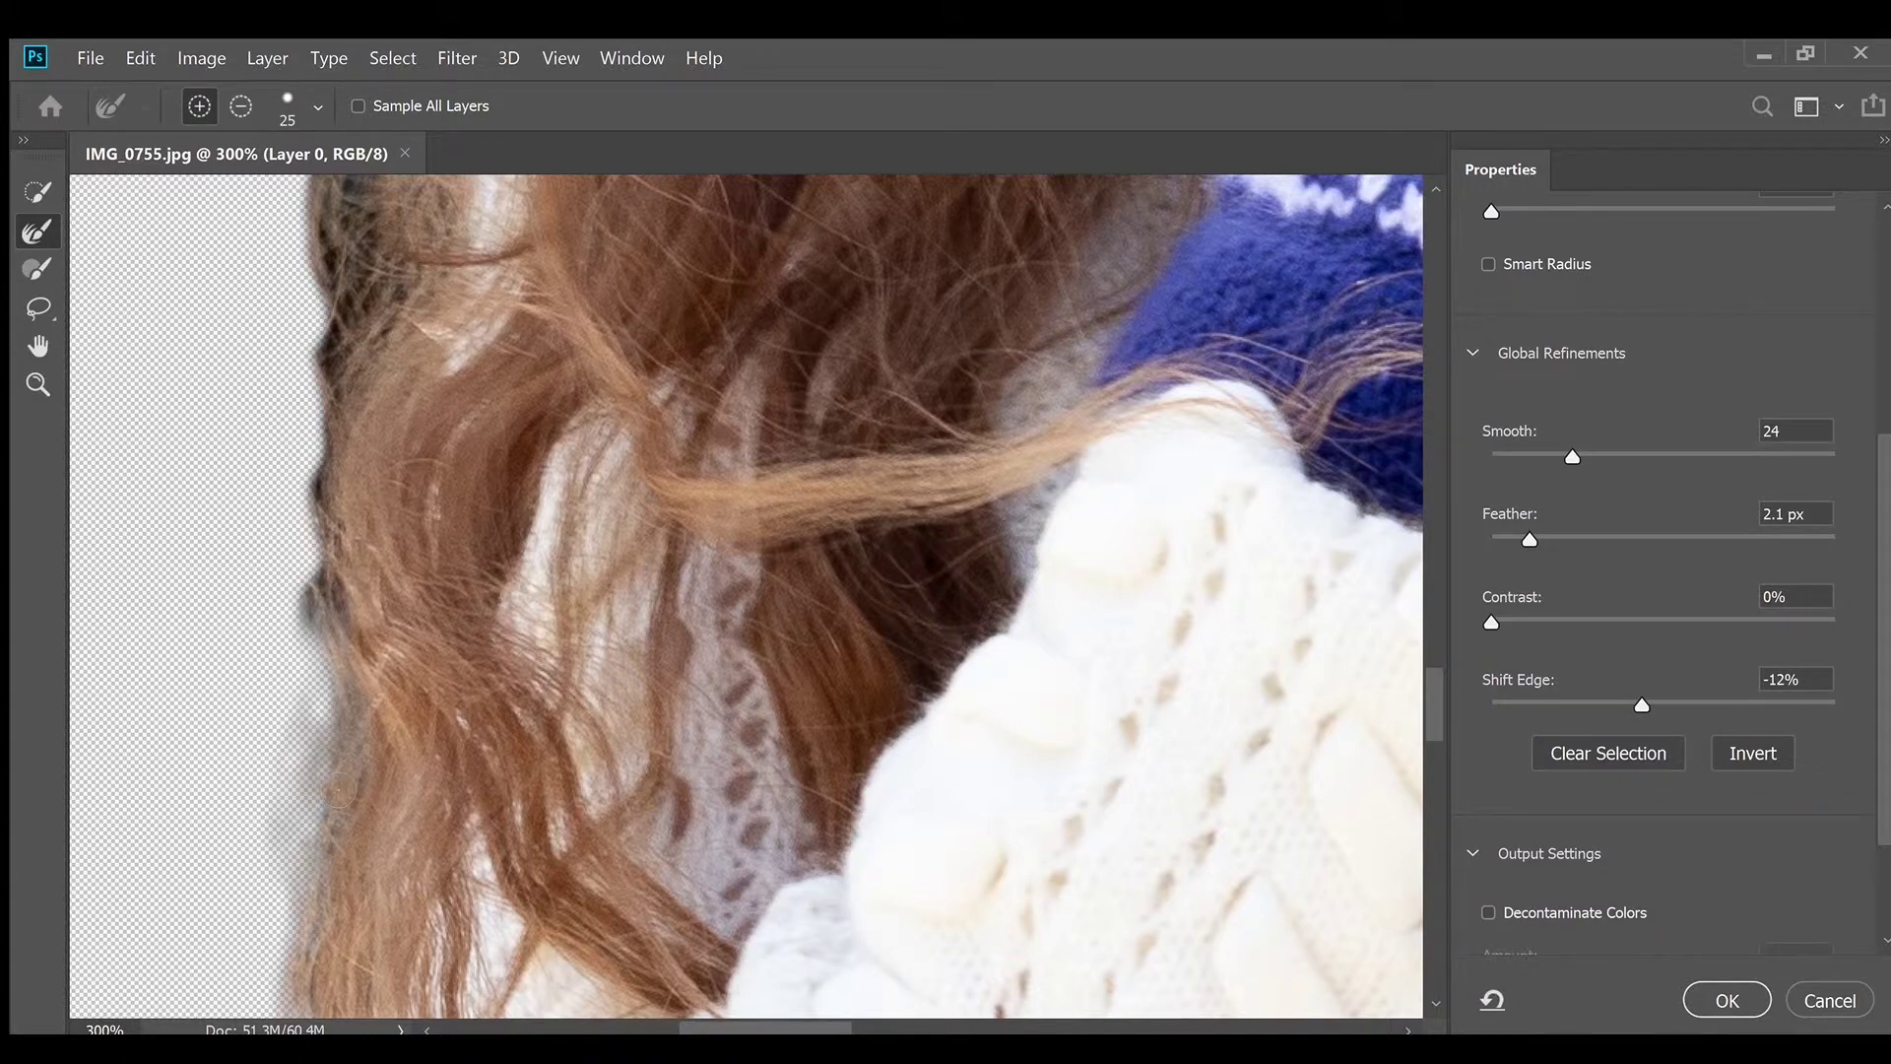
Lighten the dark fringe down the hair edge with the Refine Edge Brush
{"action": "left_click_drag", "start_coordinate": [313, 571], "coordinate": [269, 763]}
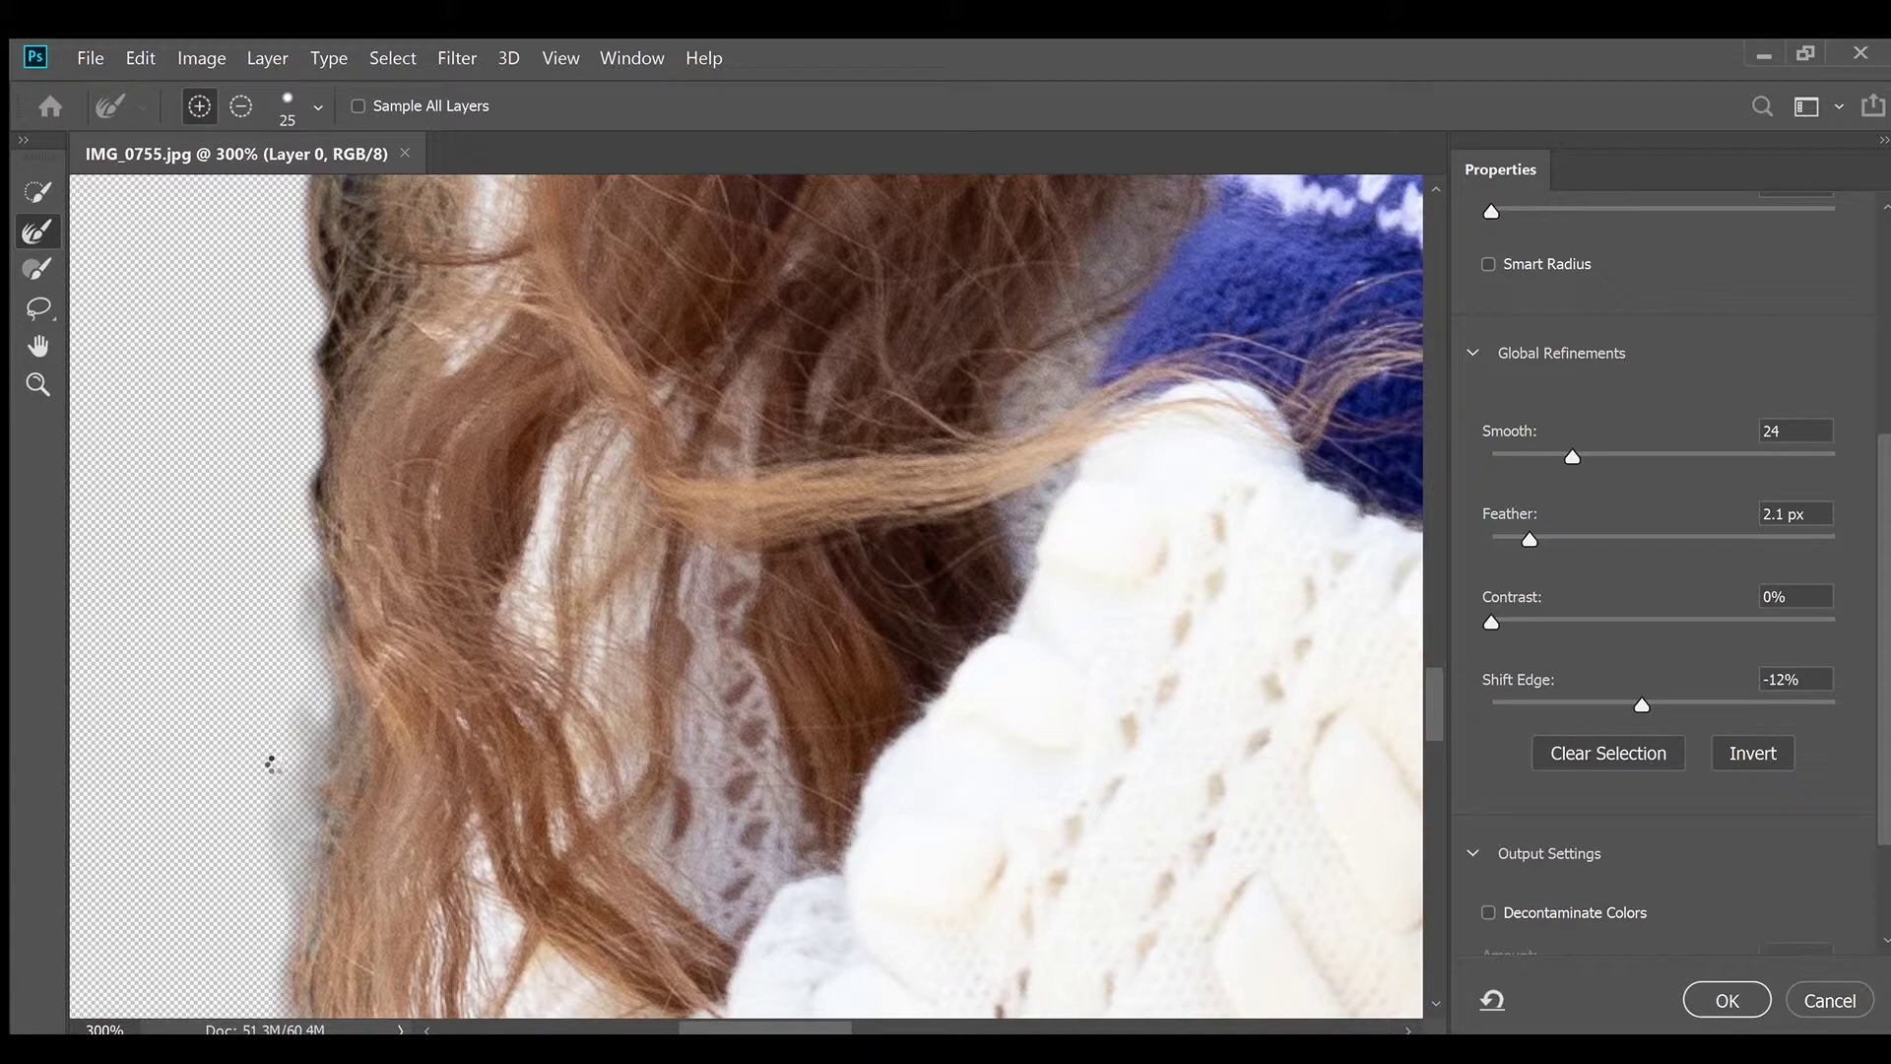
{"action": "scroll", "coordinate": [353, 678], "scroll_direction": "up", "scroll_amount": 5}
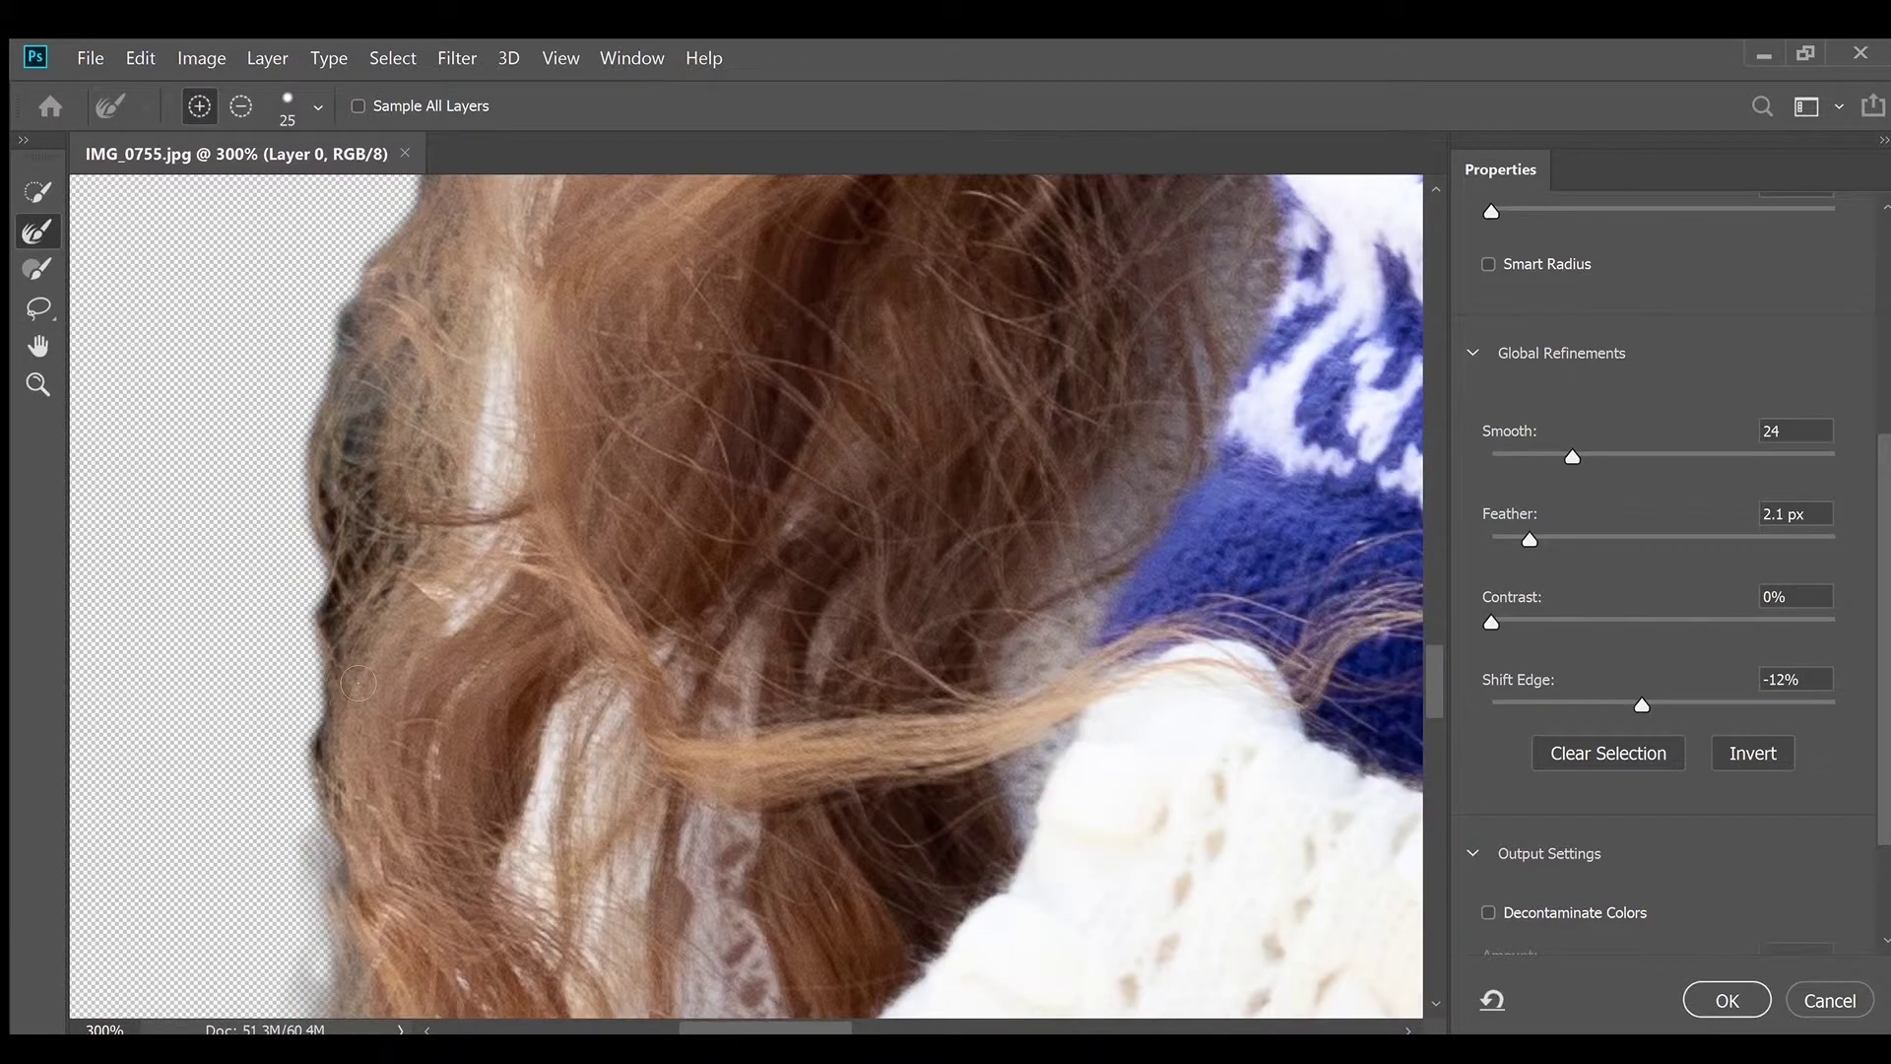
{"action": "left_click_drag", "start_coordinate": [313, 746], "coordinate": [317, 832]}
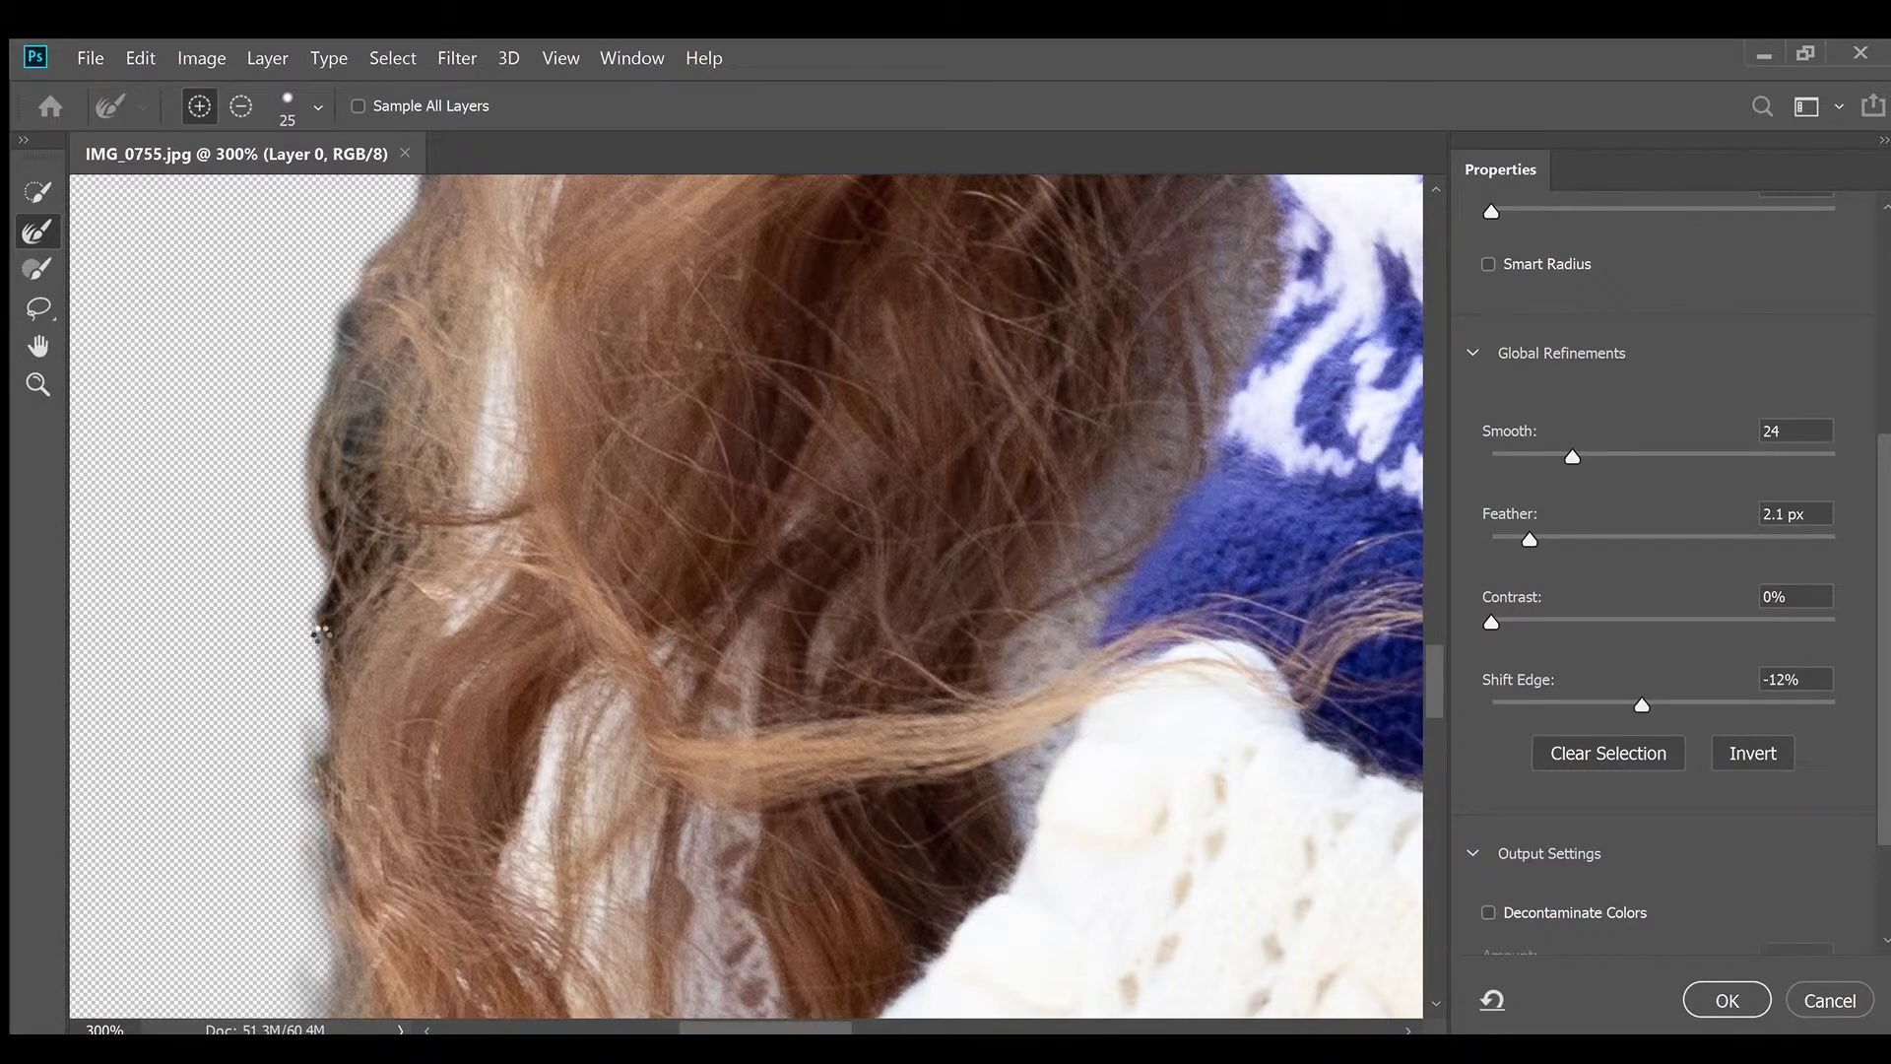
{"action": "scroll", "coordinate": [509, 704], "scroll_direction": "up", "scroll_amount": 5}
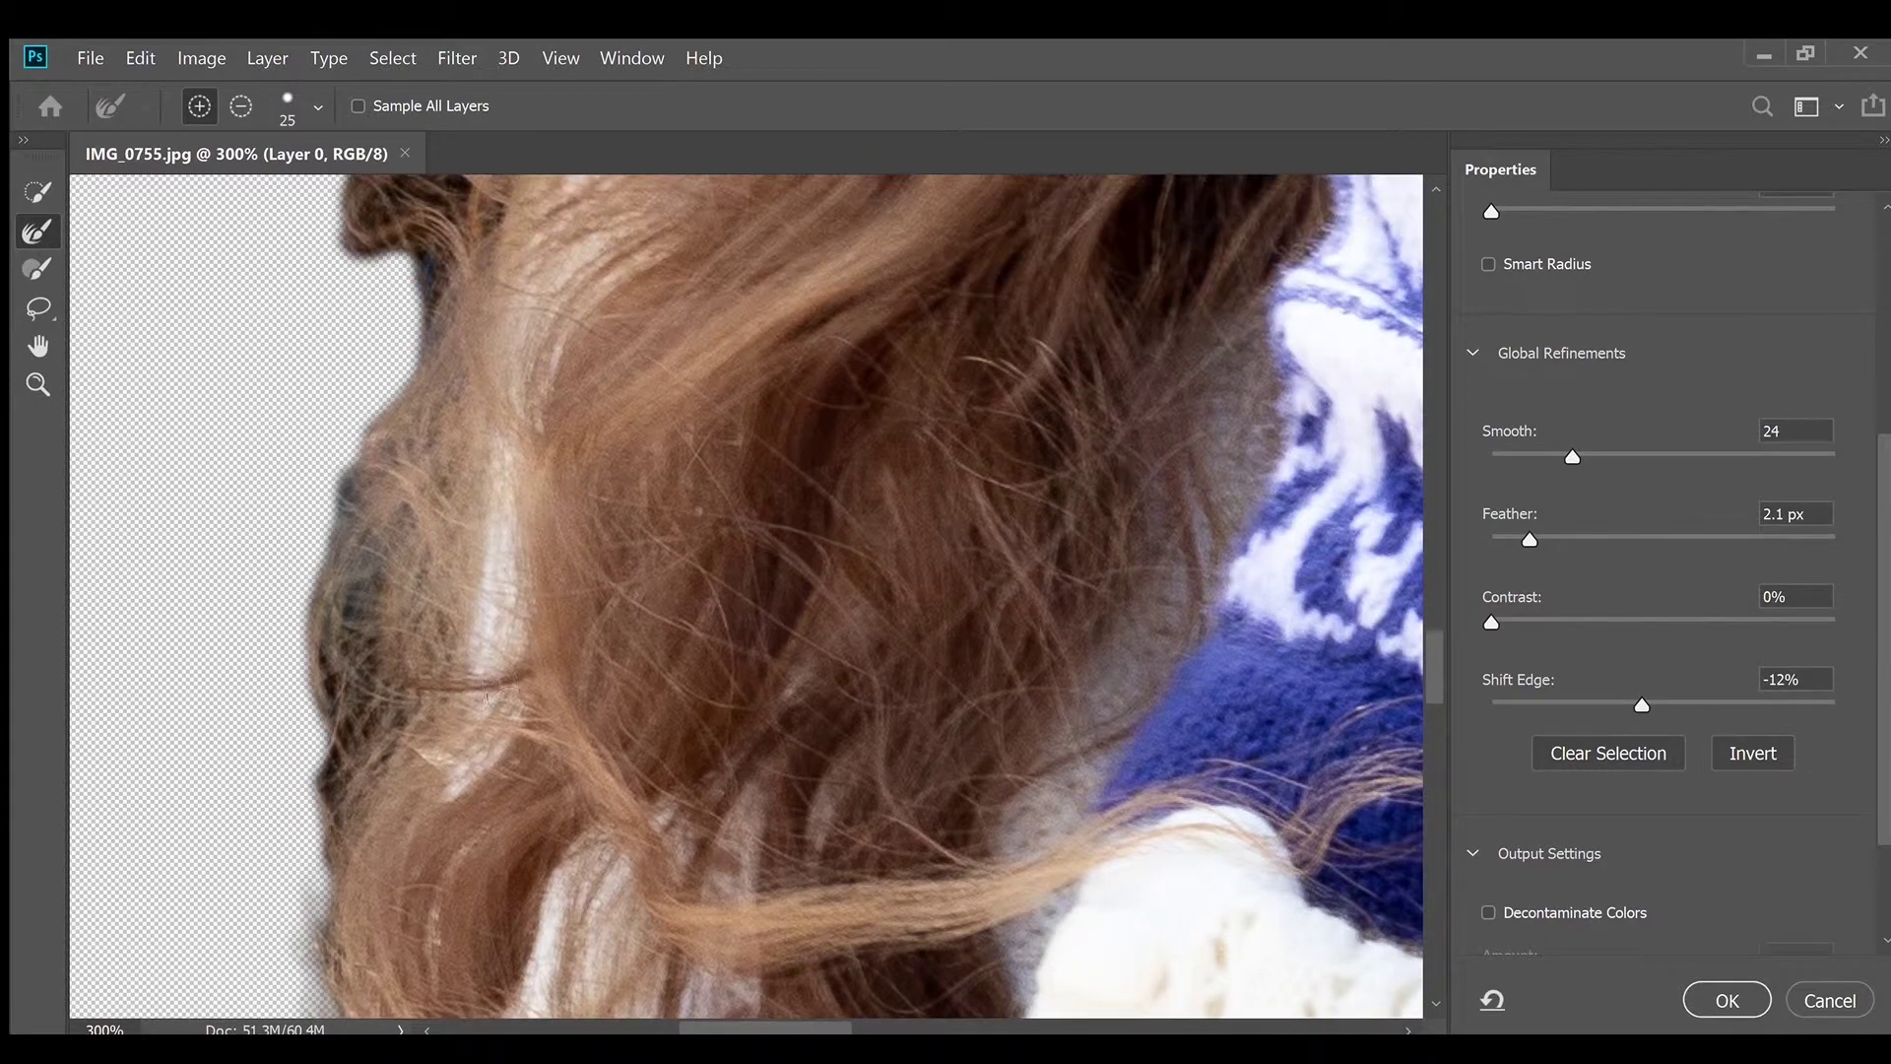
{"action": "key", "text": "ctrl+minus"}
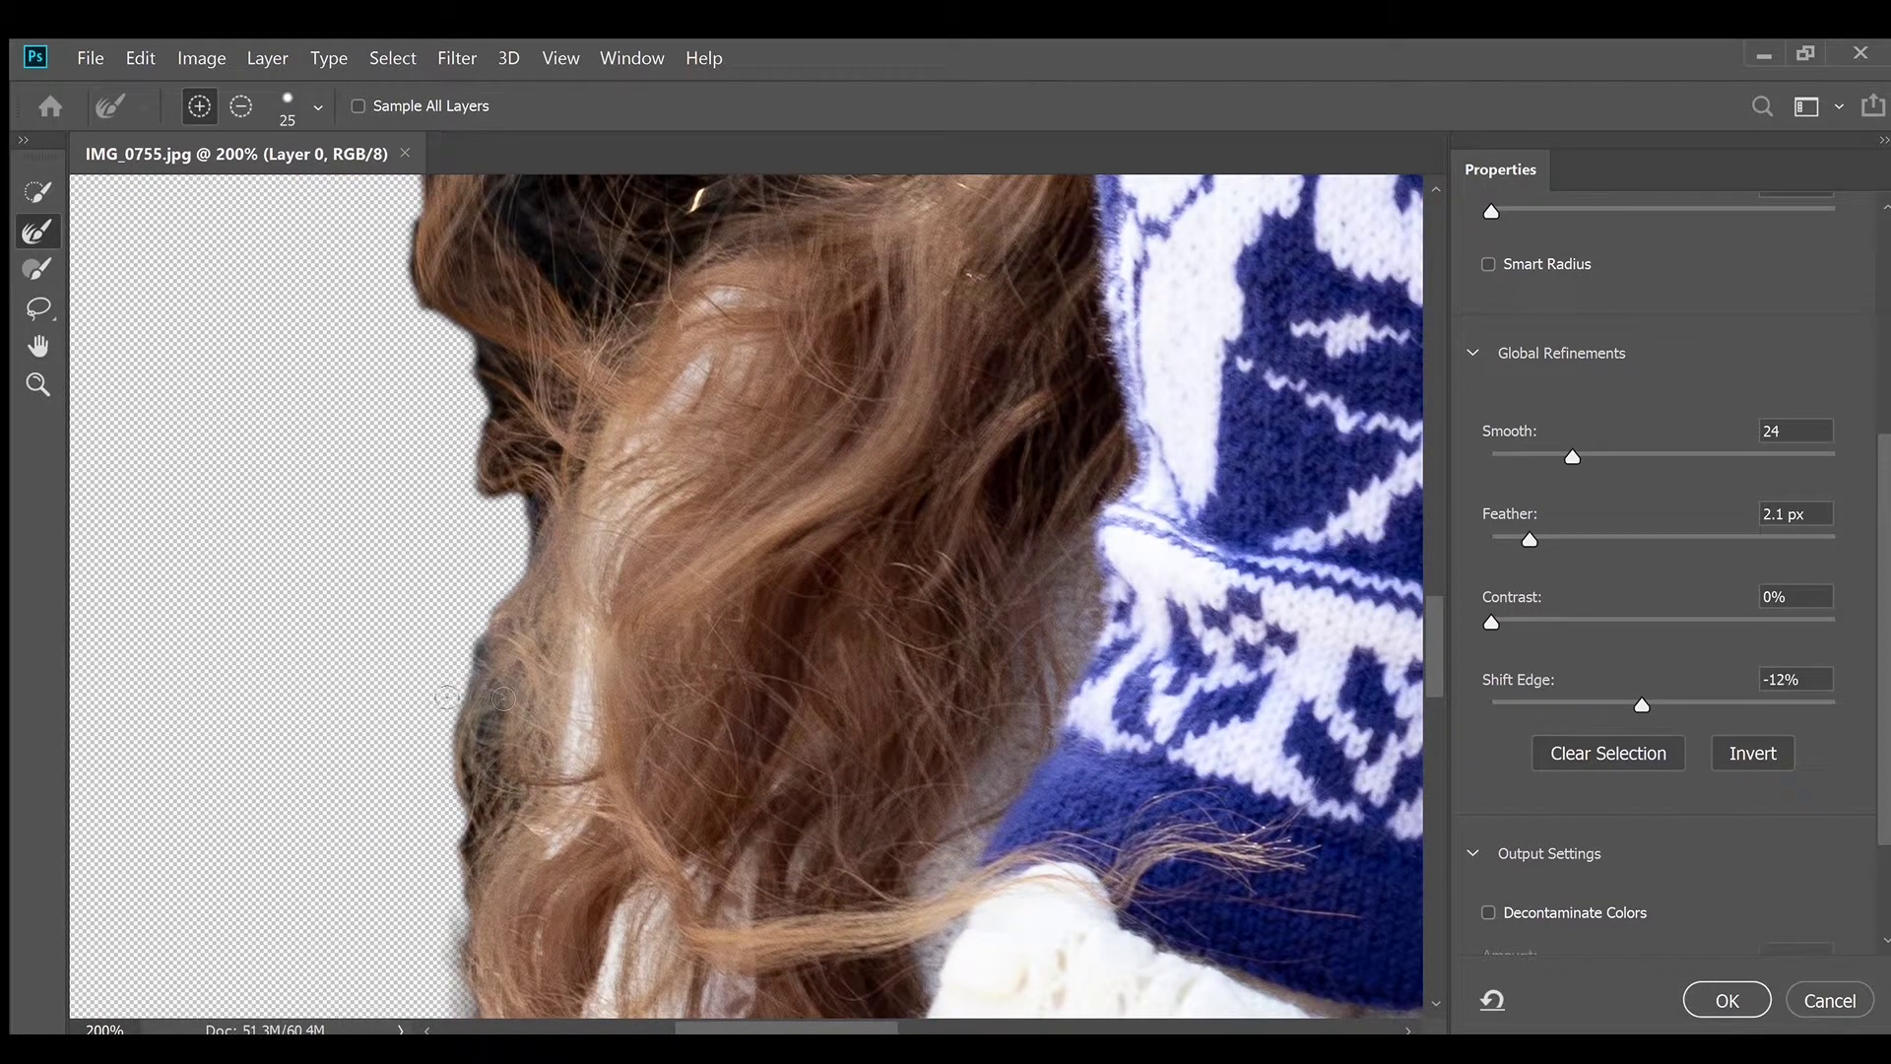
{"action": "scroll", "coordinate": [450, 695], "scroll_direction": "down", "scroll_amount": 1}
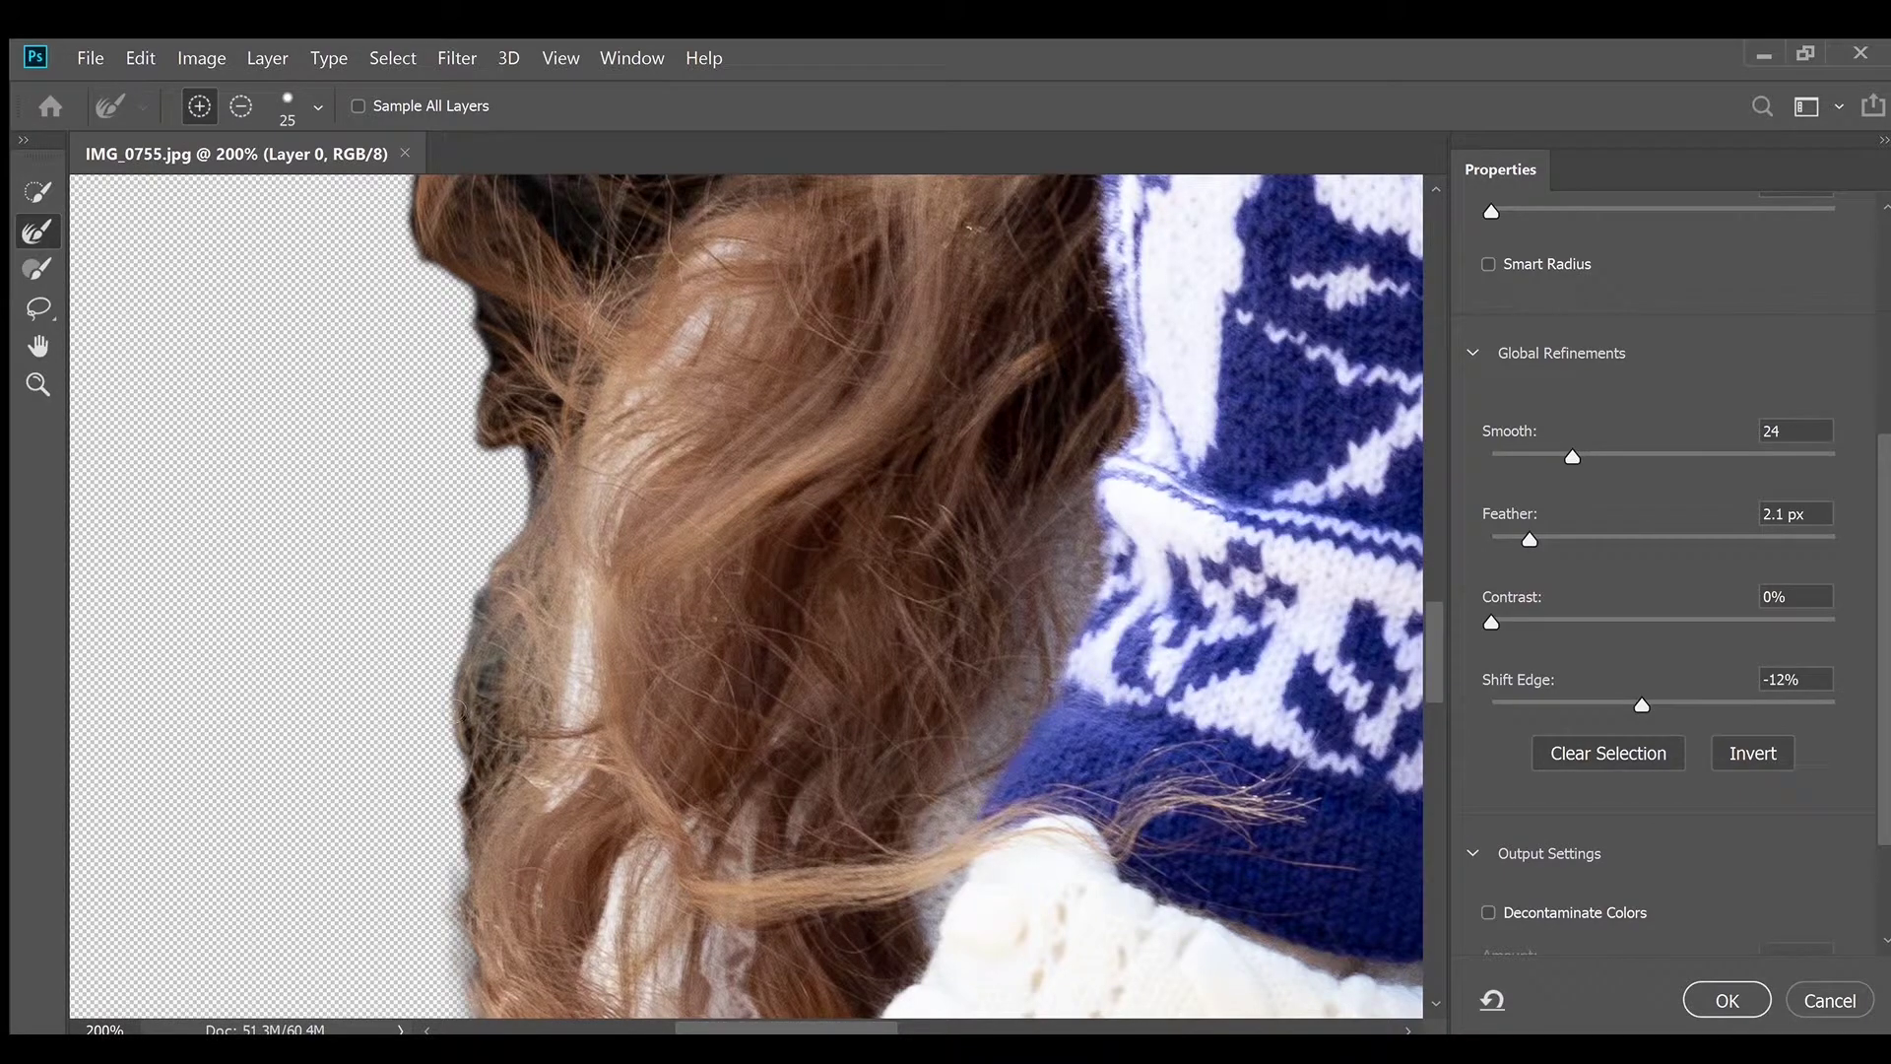
{"action": "left_click", "coordinate": [457, 707]}
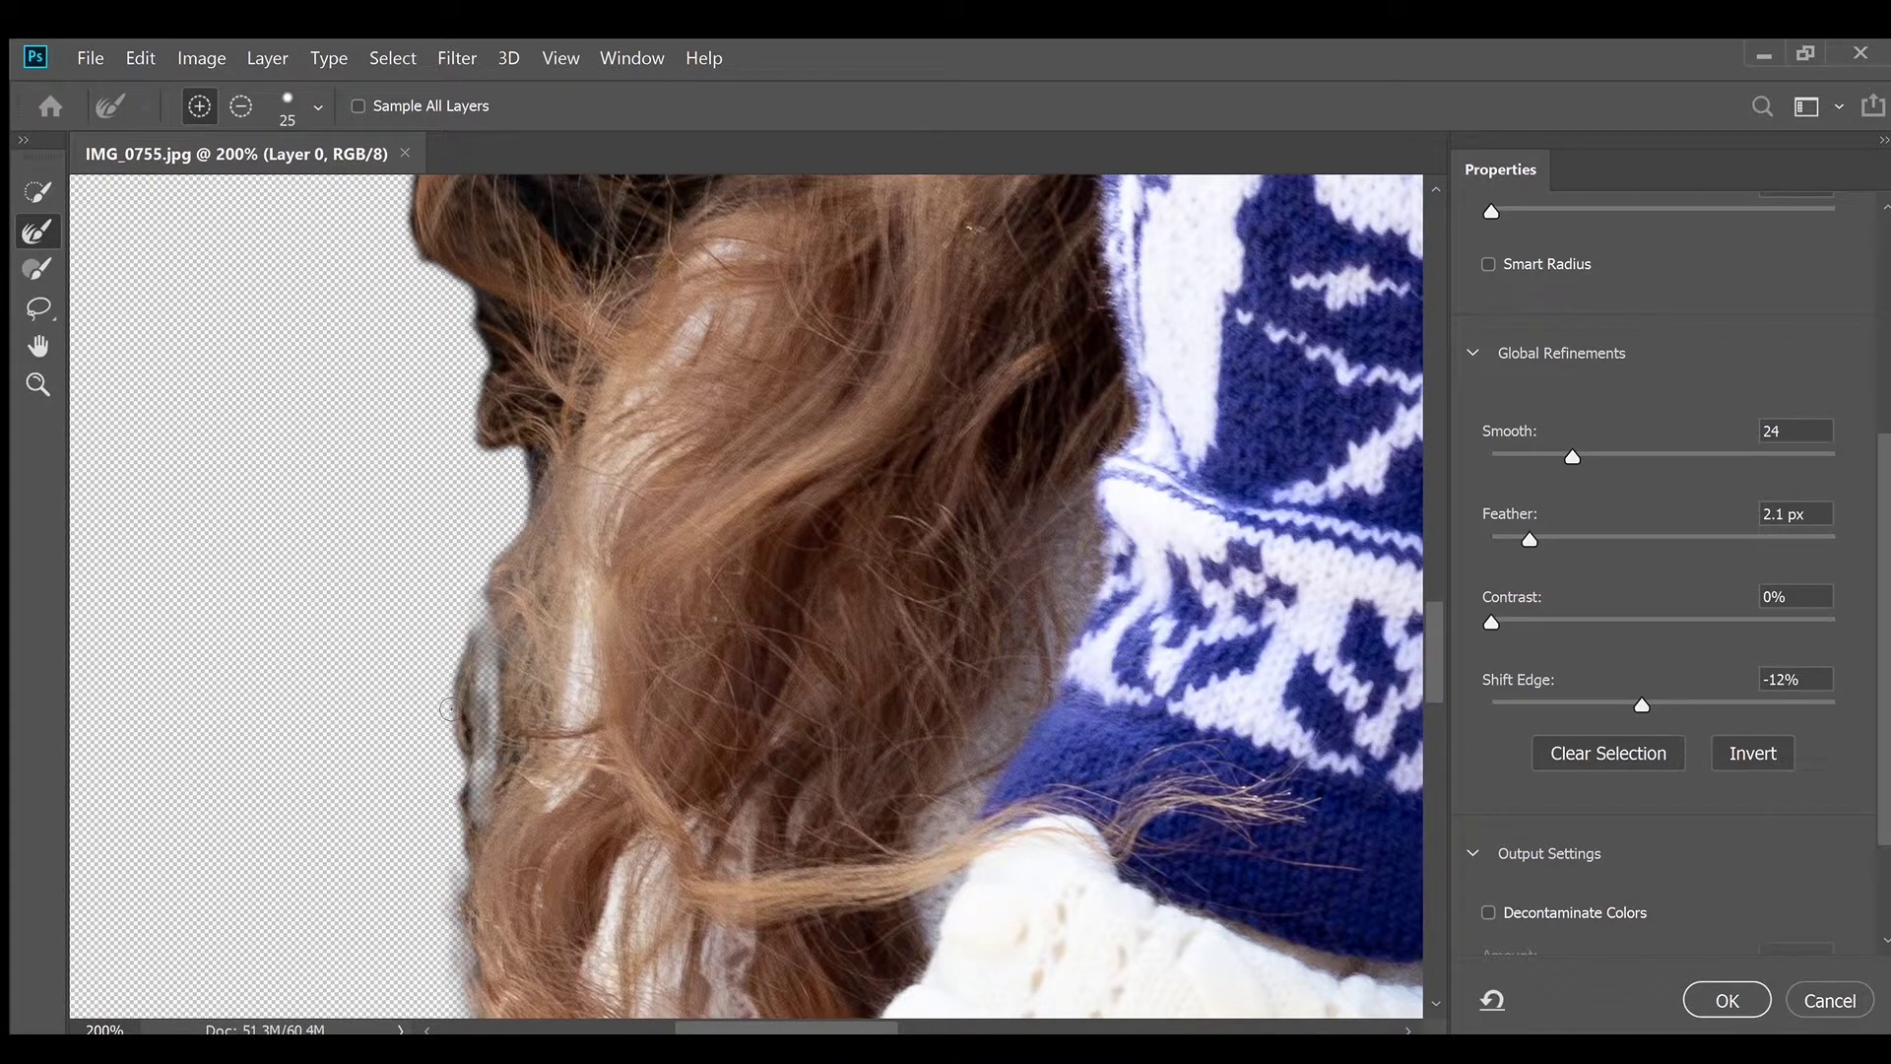
Enlarge the refine brush to 205 and soften the left hair edge into transparency
{"action": "key", "text": "alt"}
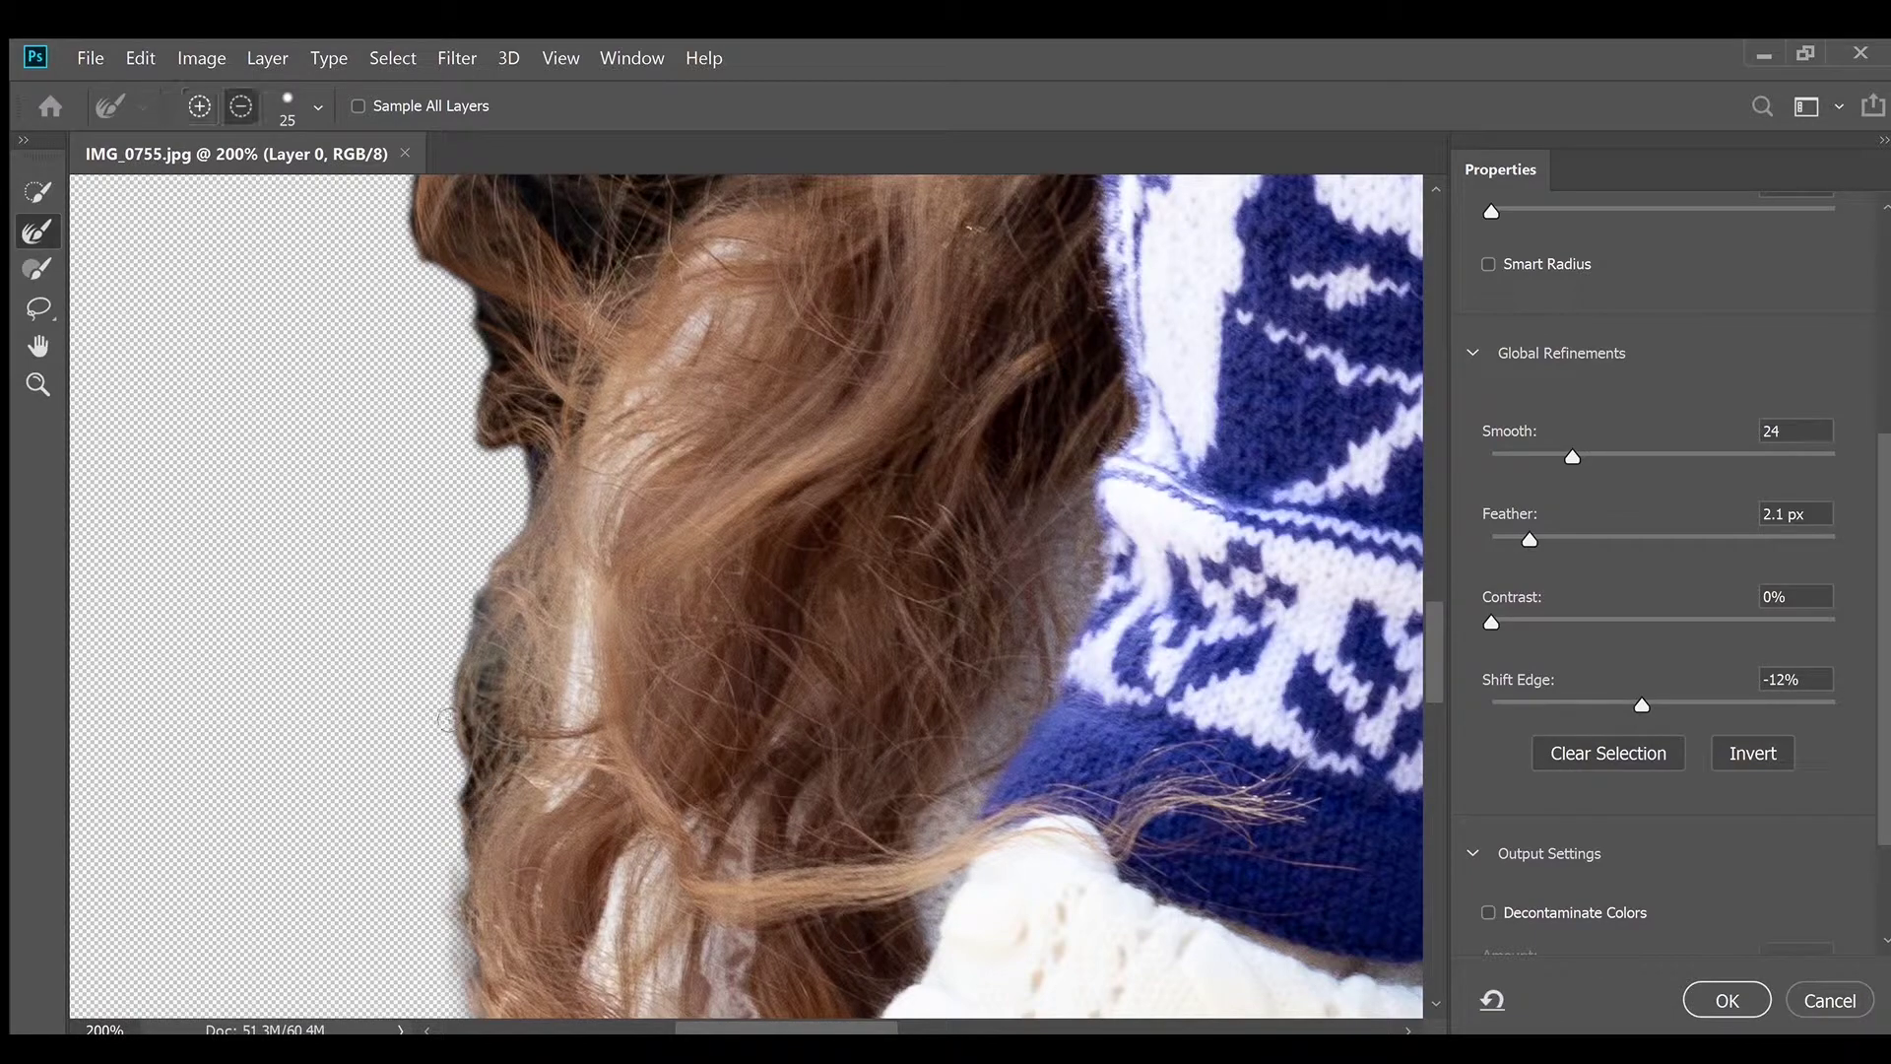
{"action": "left_click_drag", "start_coordinate": [479, 724], "coordinate": [748, 702]}
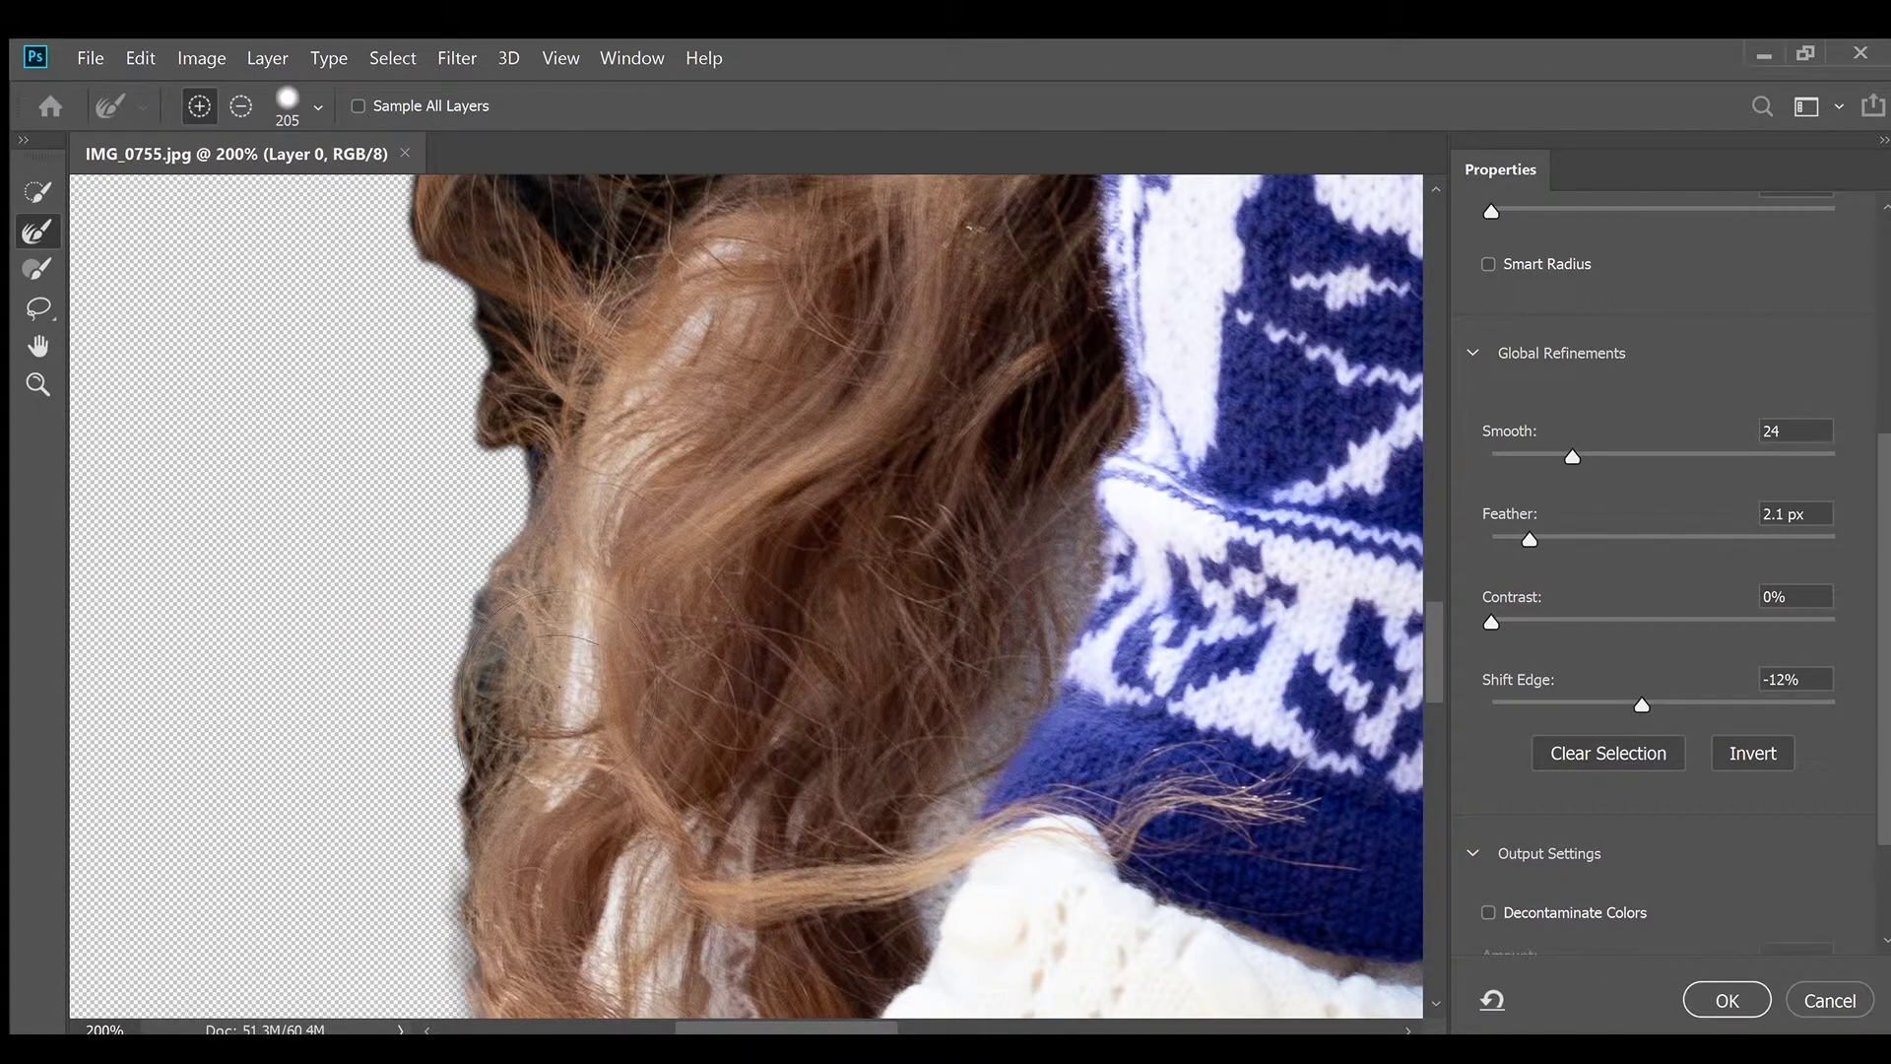
{"action": "left_click_drag", "start_coordinate": [548, 778], "coordinate": [435, 739]}
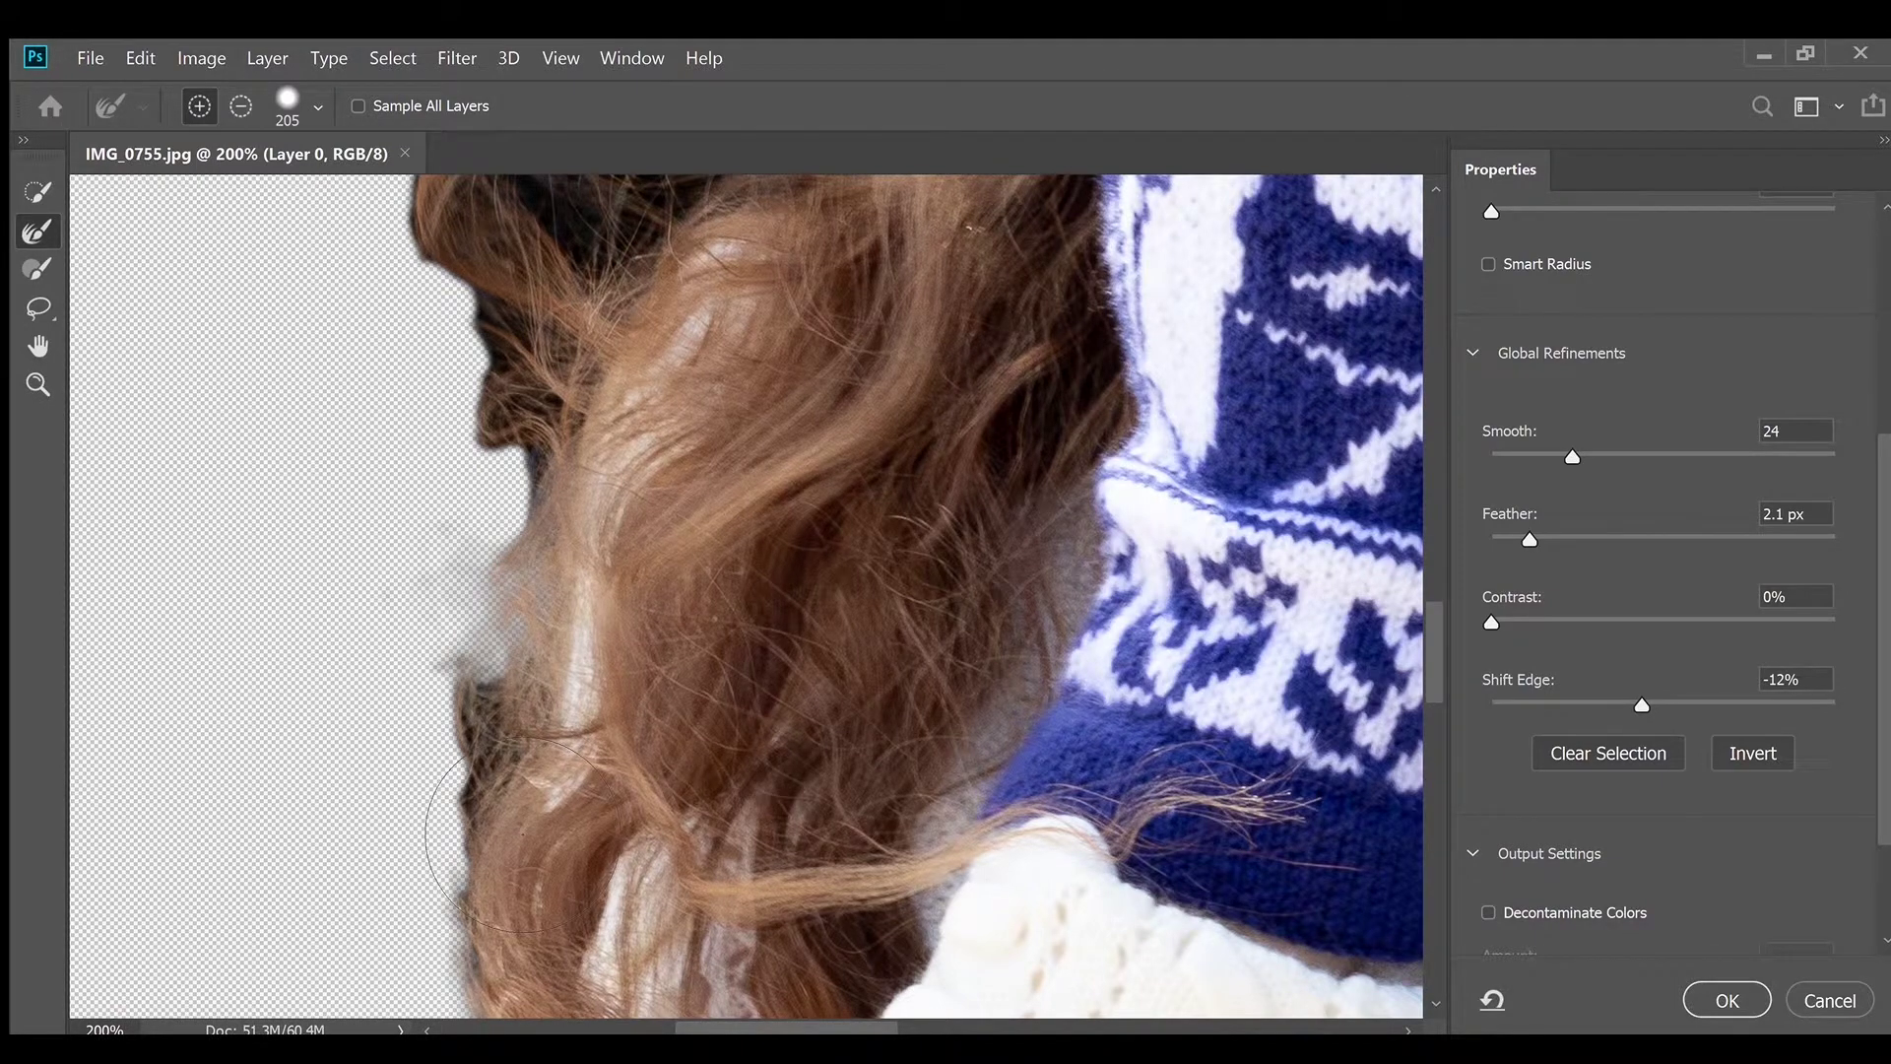
{"action": "mouse_move", "coordinate": [523, 836]}
{"action": "left_mouse_down"}
{"action": "mouse_move", "coordinate": [434, 751]}
{"action": "mouse_move", "coordinate": [526, 706]}
{"action": "mouse_move", "coordinate": [612, 796]}
{"action": "left_mouse_up"}
{"action": "scroll", "coordinate": [611, 798], "scroll_direction": "up", "scroll_amount": 5}
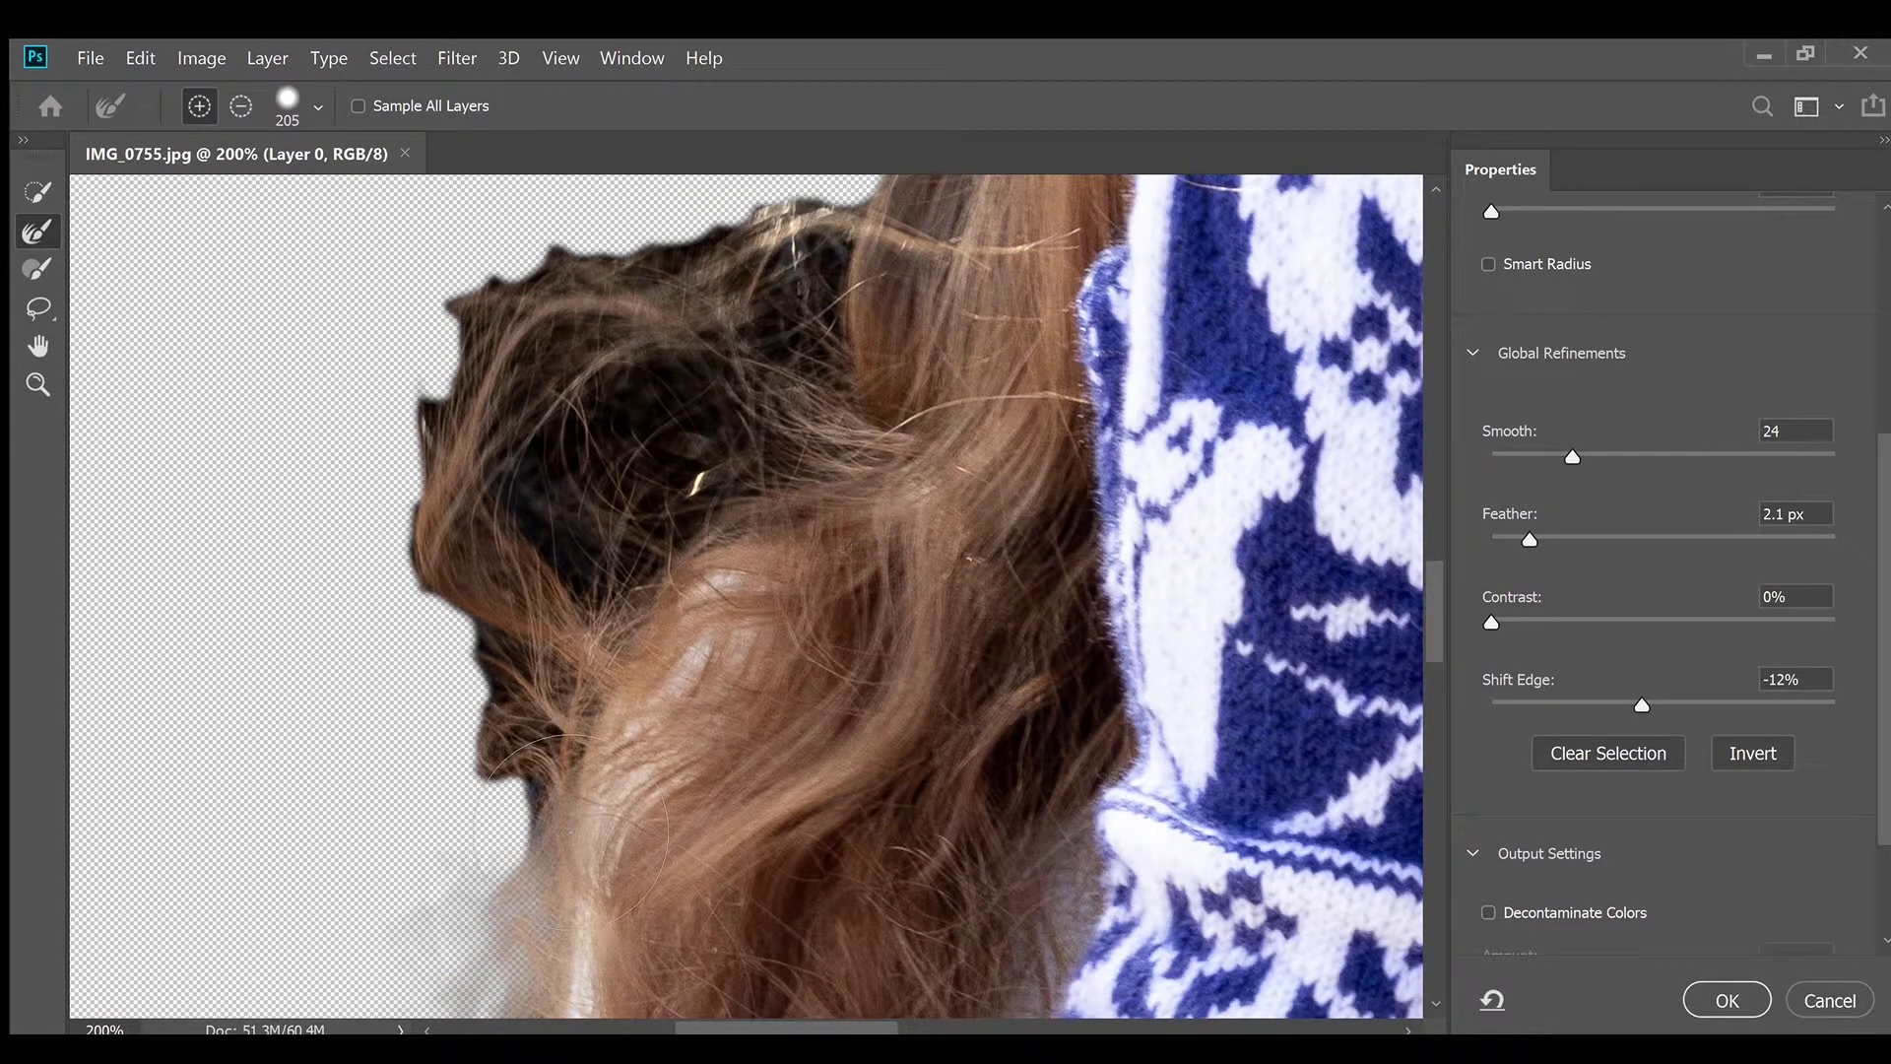
{"action": "mouse_move", "coordinate": [573, 833]}
{"action": "left_mouse_down"}
{"action": "mouse_move", "coordinate": [487, 724]}
{"action": "mouse_move", "coordinate": [512, 690]}
{"action": "mouse_move", "coordinate": [602, 774]}
{"action": "left_mouse_up"}
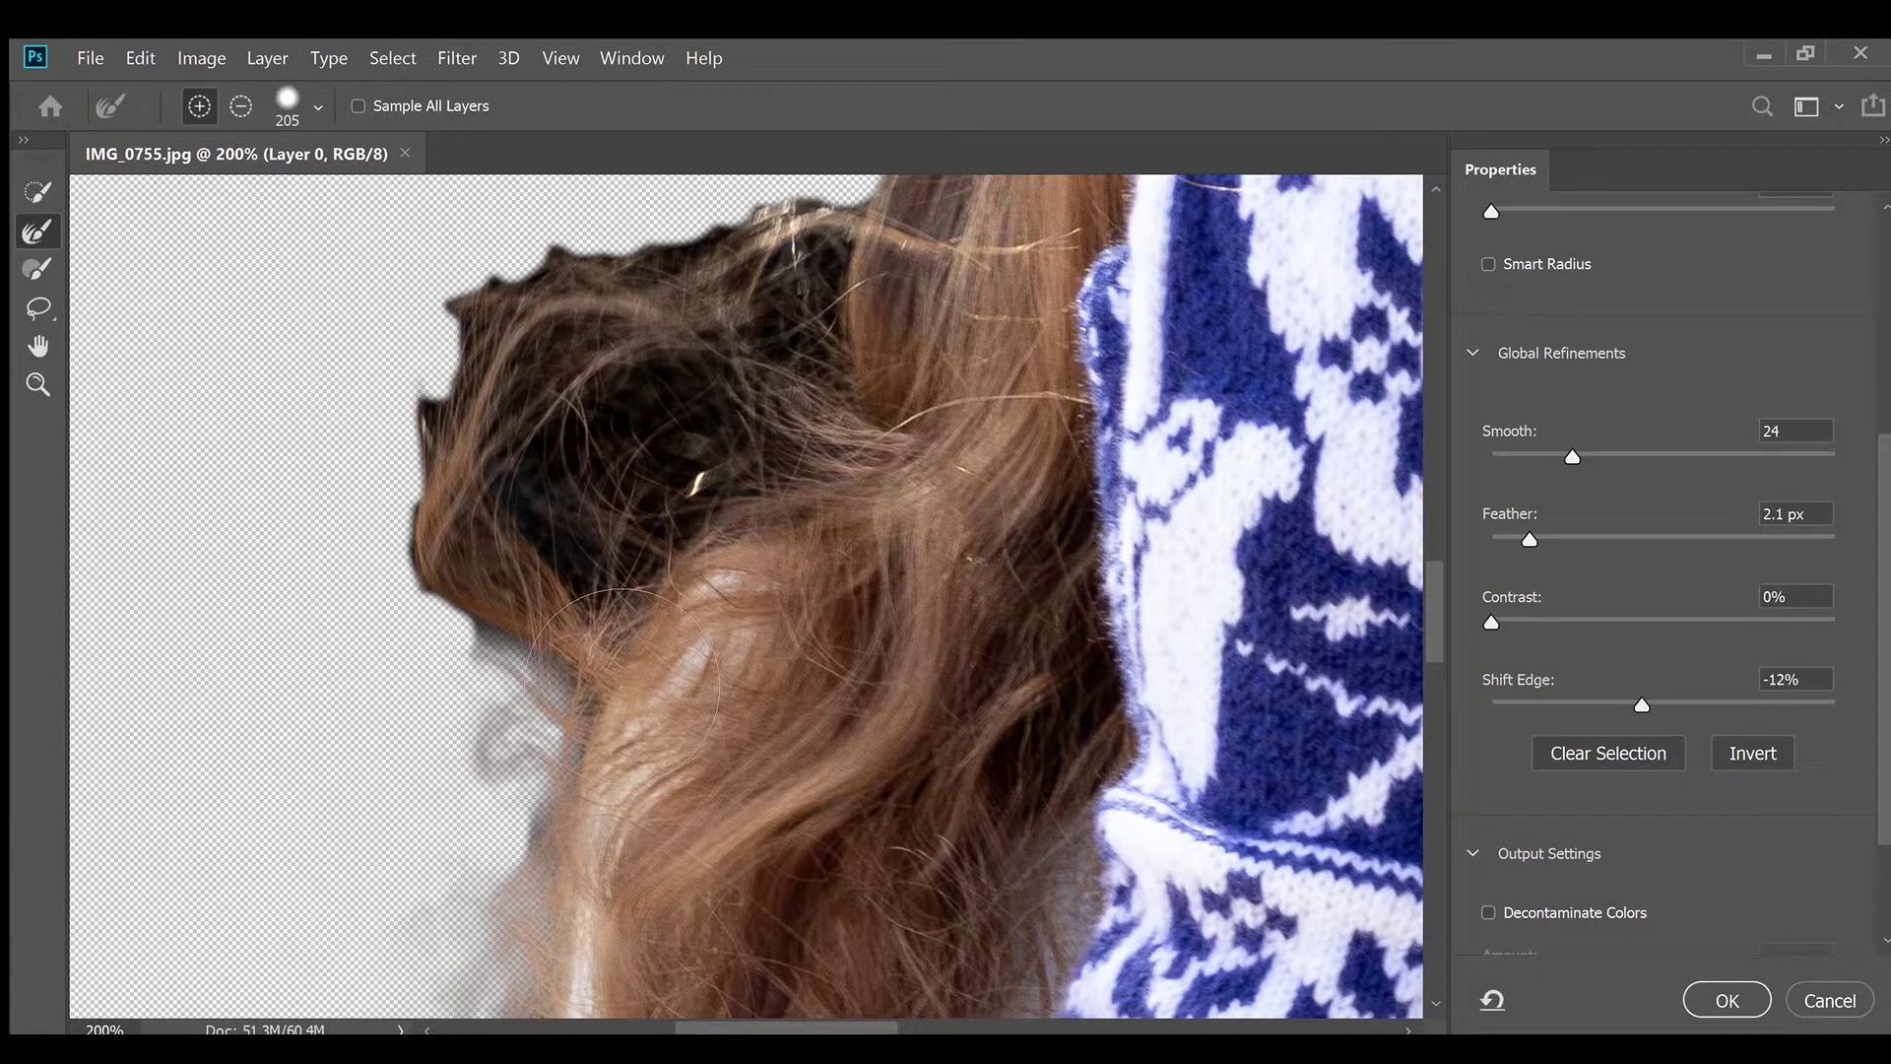
Refine the upper-left and top hair edges beside the hat, then resize the brush to 74
{"action": "left_click_drag", "start_coordinate": [625, 686], "coordinate": [542, 597]}
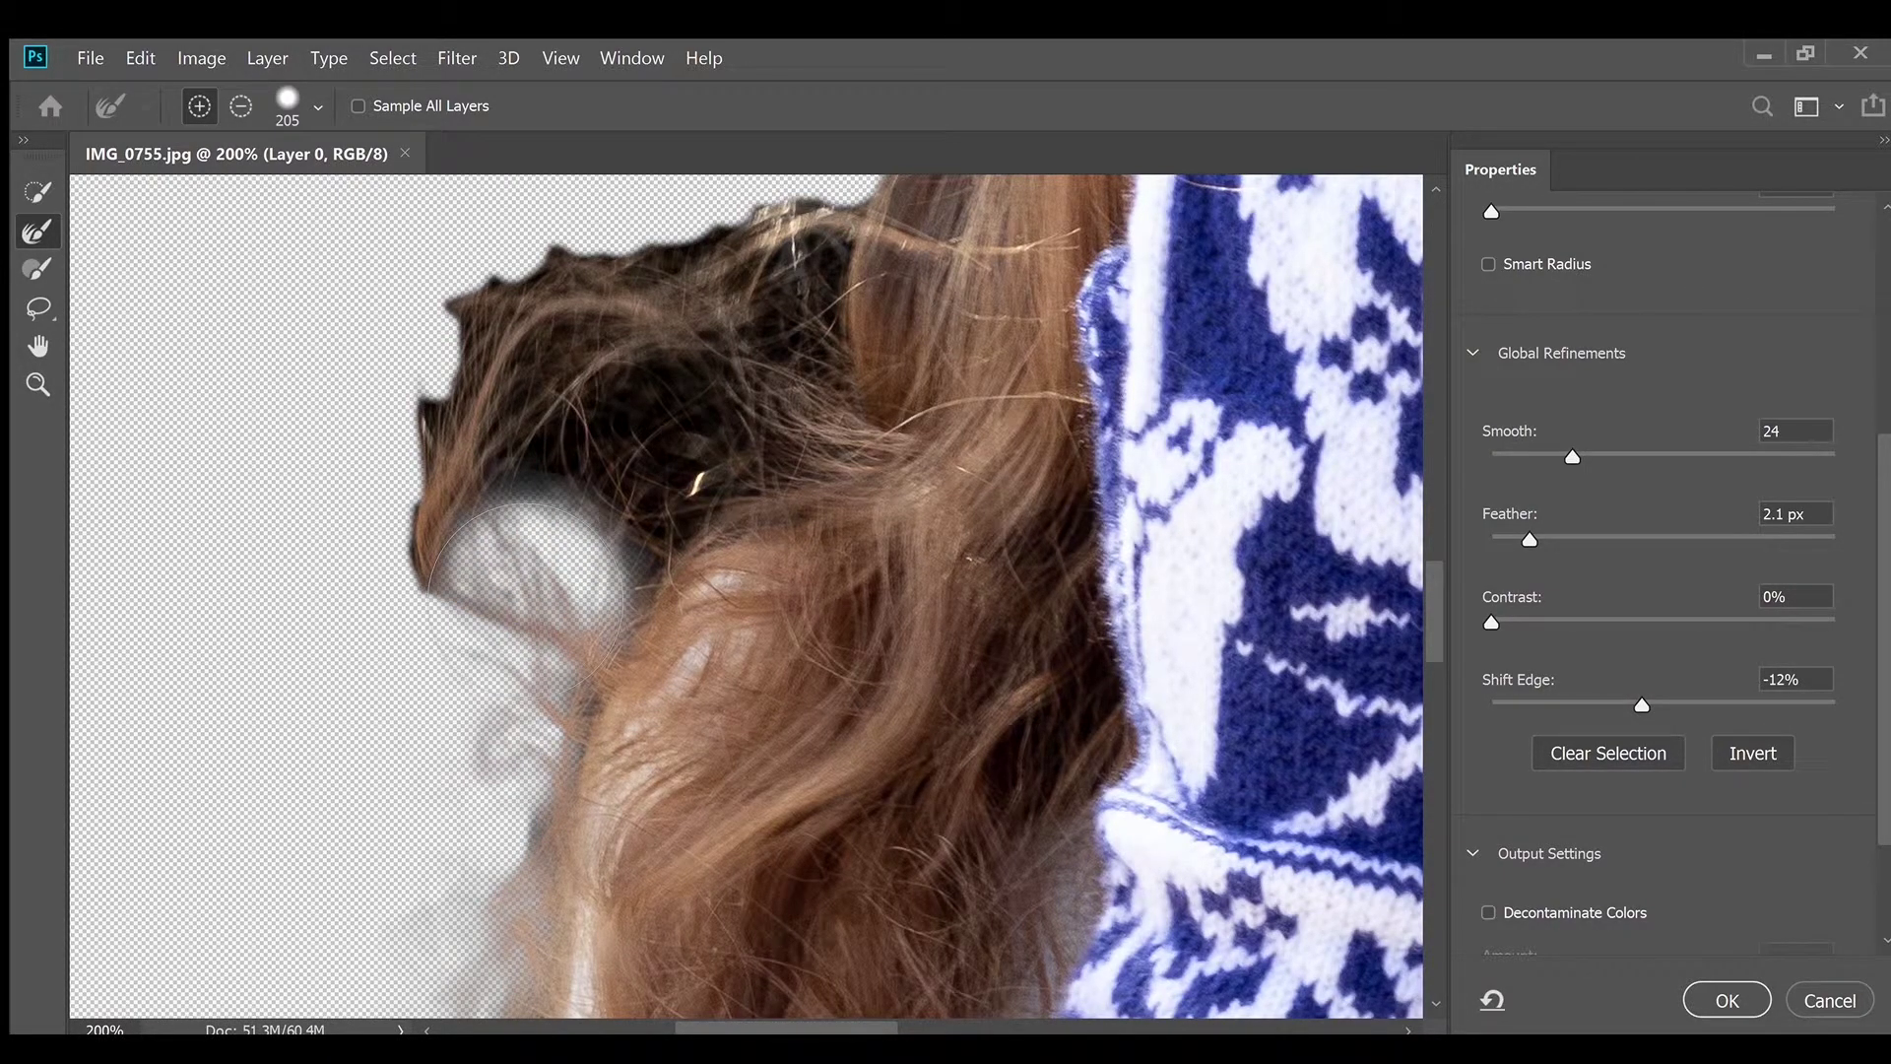
{"action": "left_click_drag", "start_coordinate": [493, 679], "coordinate": [413, 512]}
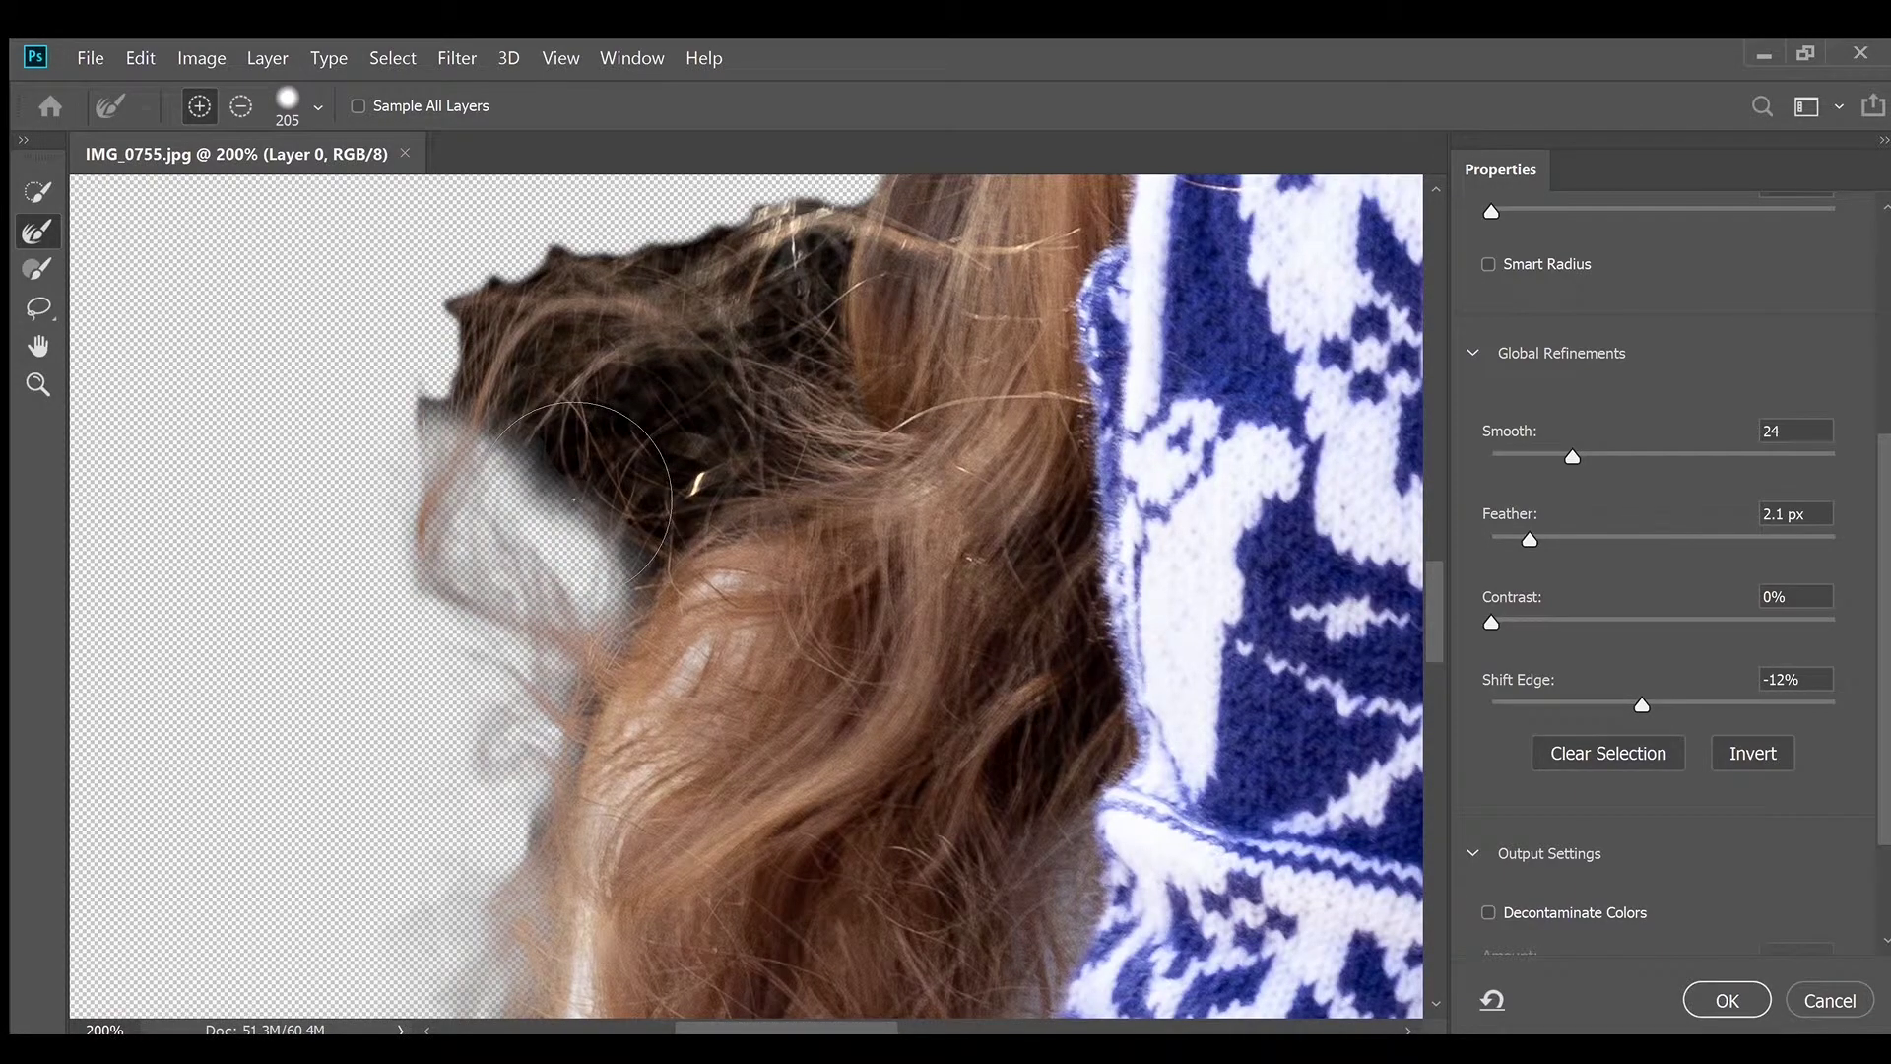
{"action": "left_click_drag", "start_coordinate": [574, 500], "coordinate": [582, 399]}
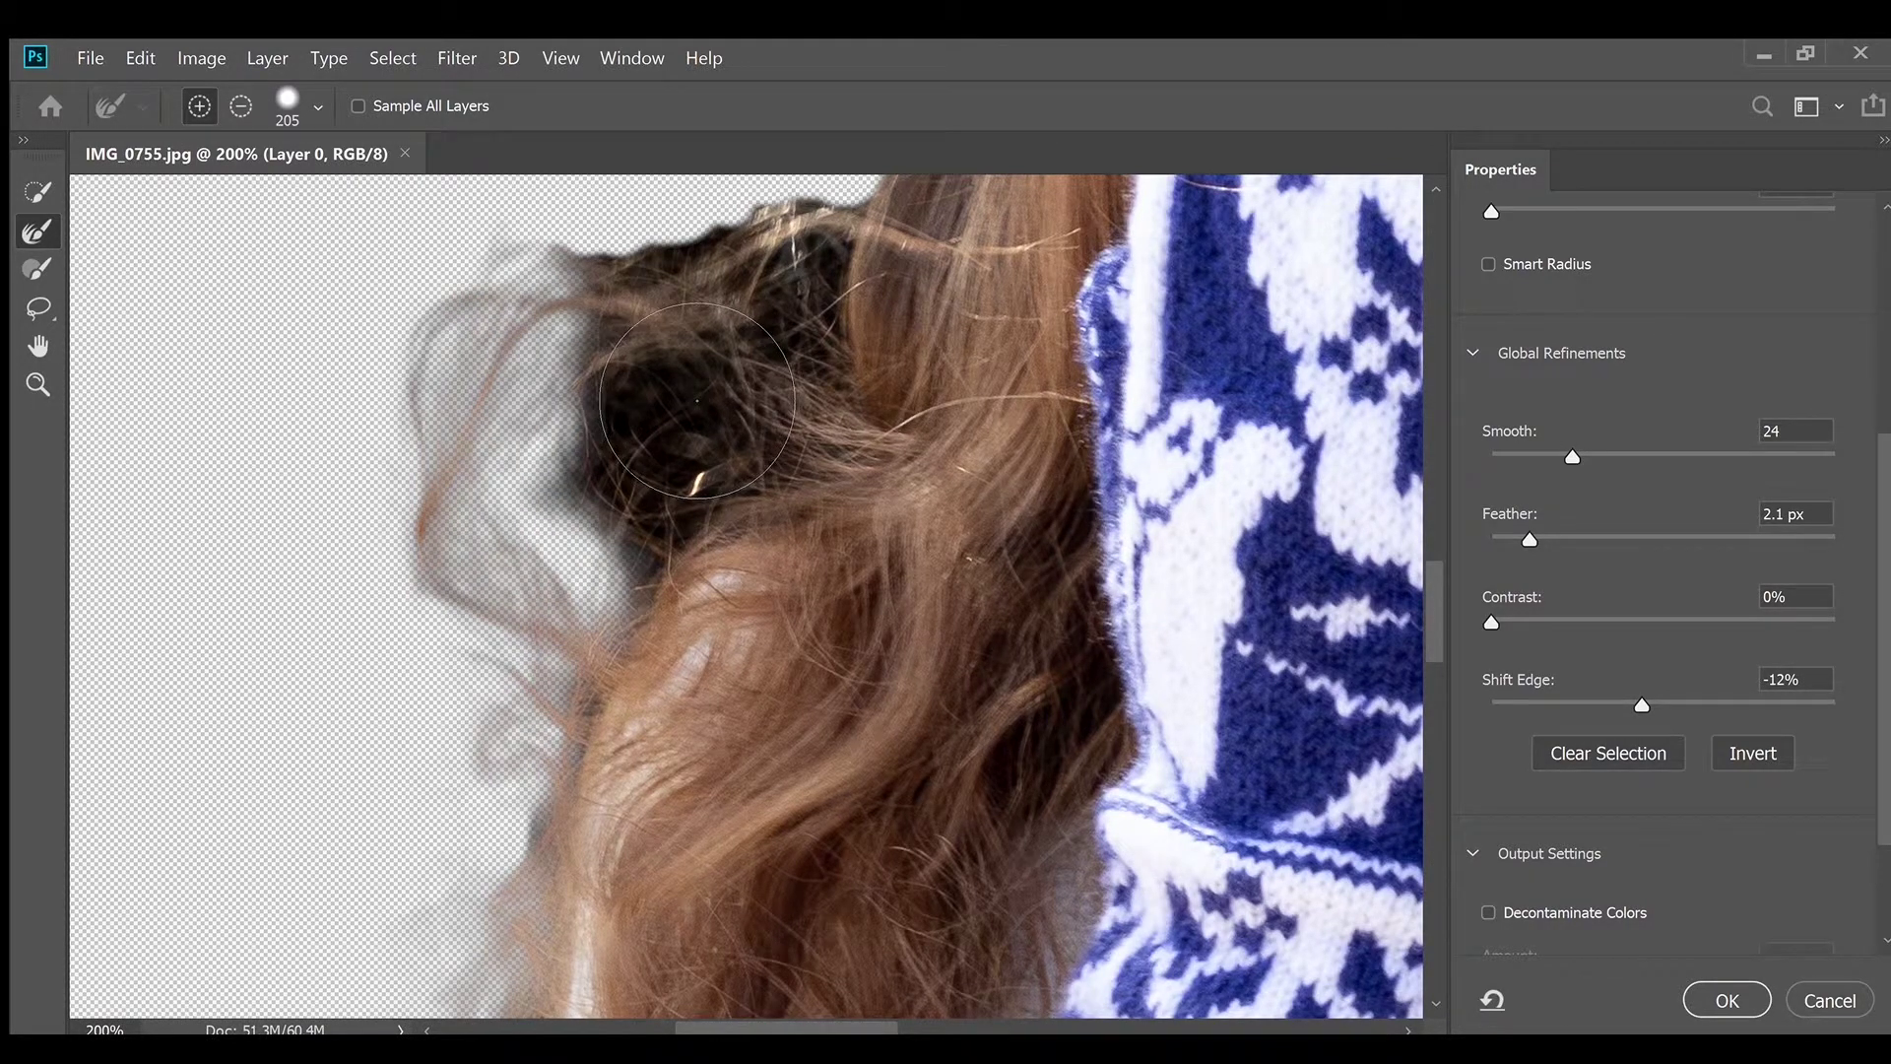
{"action": "mouse_move", "coordinate": [698, 400]}
{"action": "left_mouse_down"}
{"action": "mouse_move", "coordinate": [776, 400]}
{"action": "mouse_move", "coordinate": [853, 364]}
{"action": "left_mouse_up"}
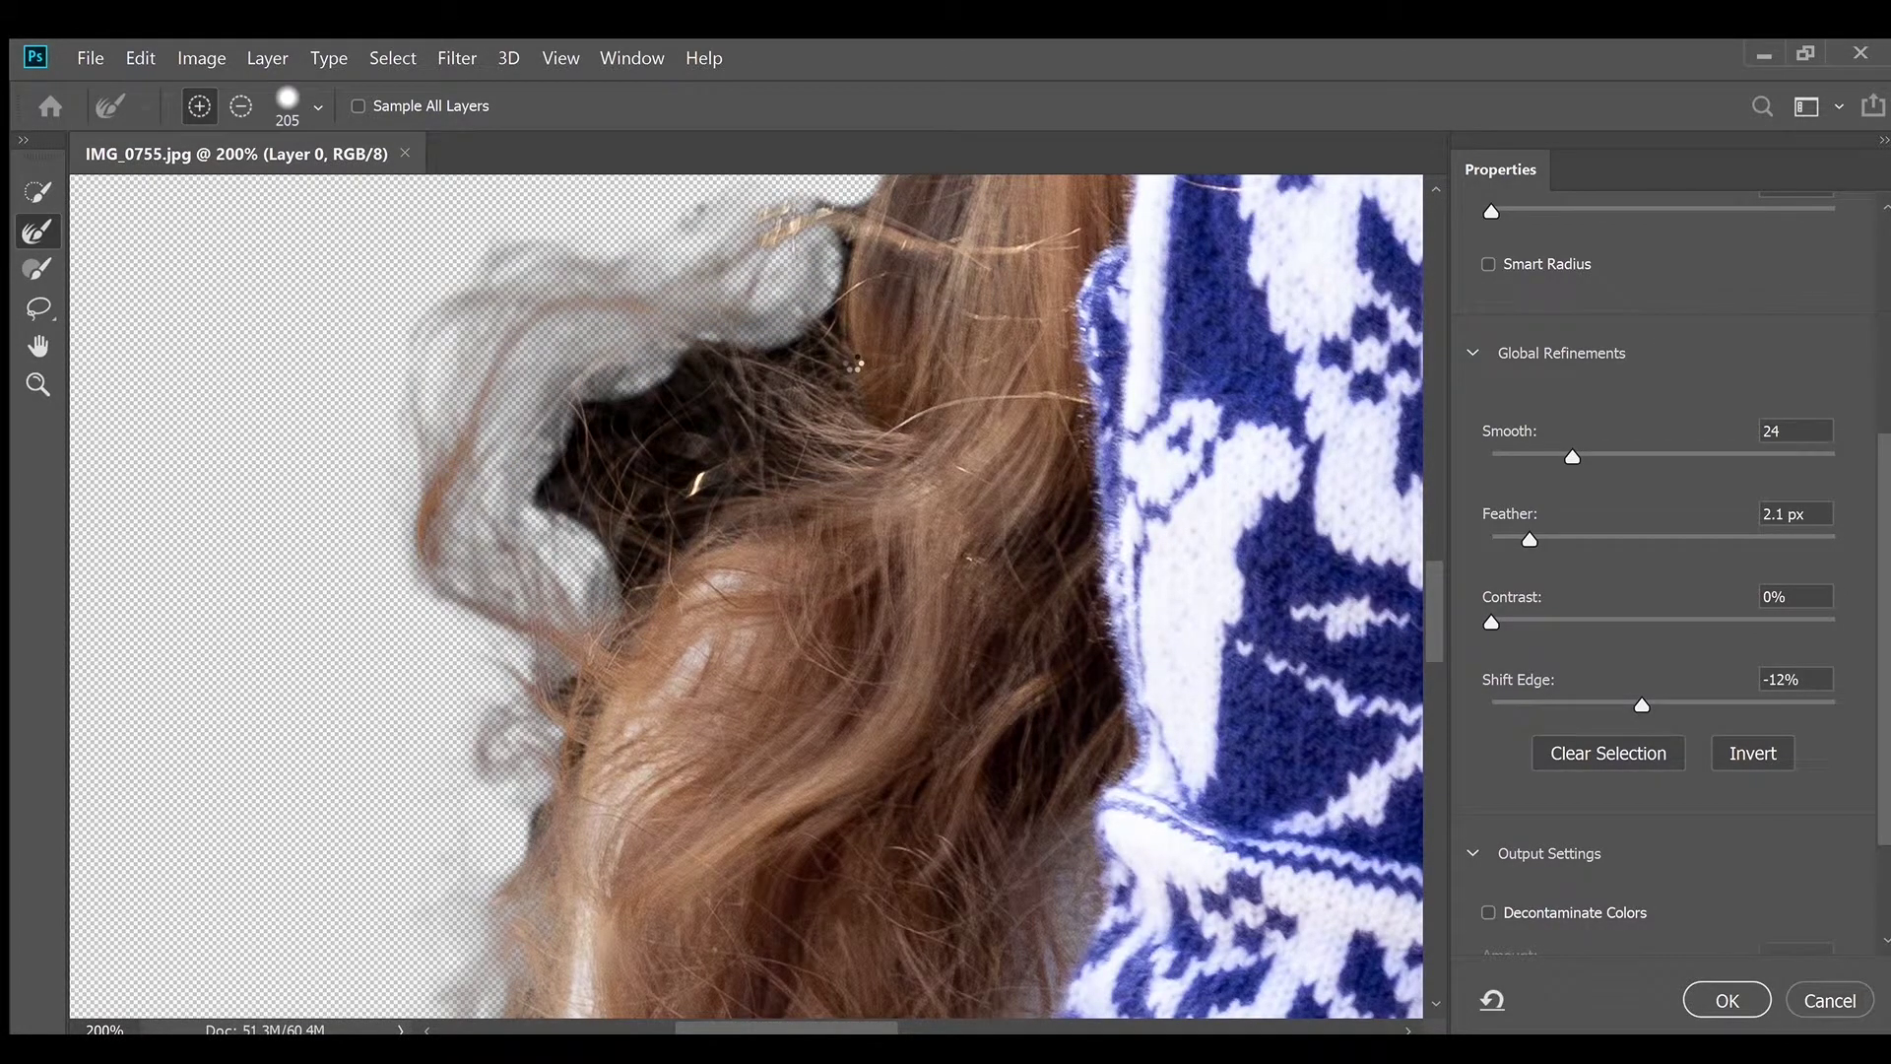
{"action": "scroll", "coordinate": [847, 424], "scroll_direction": "up", "scroll_amount": 3}
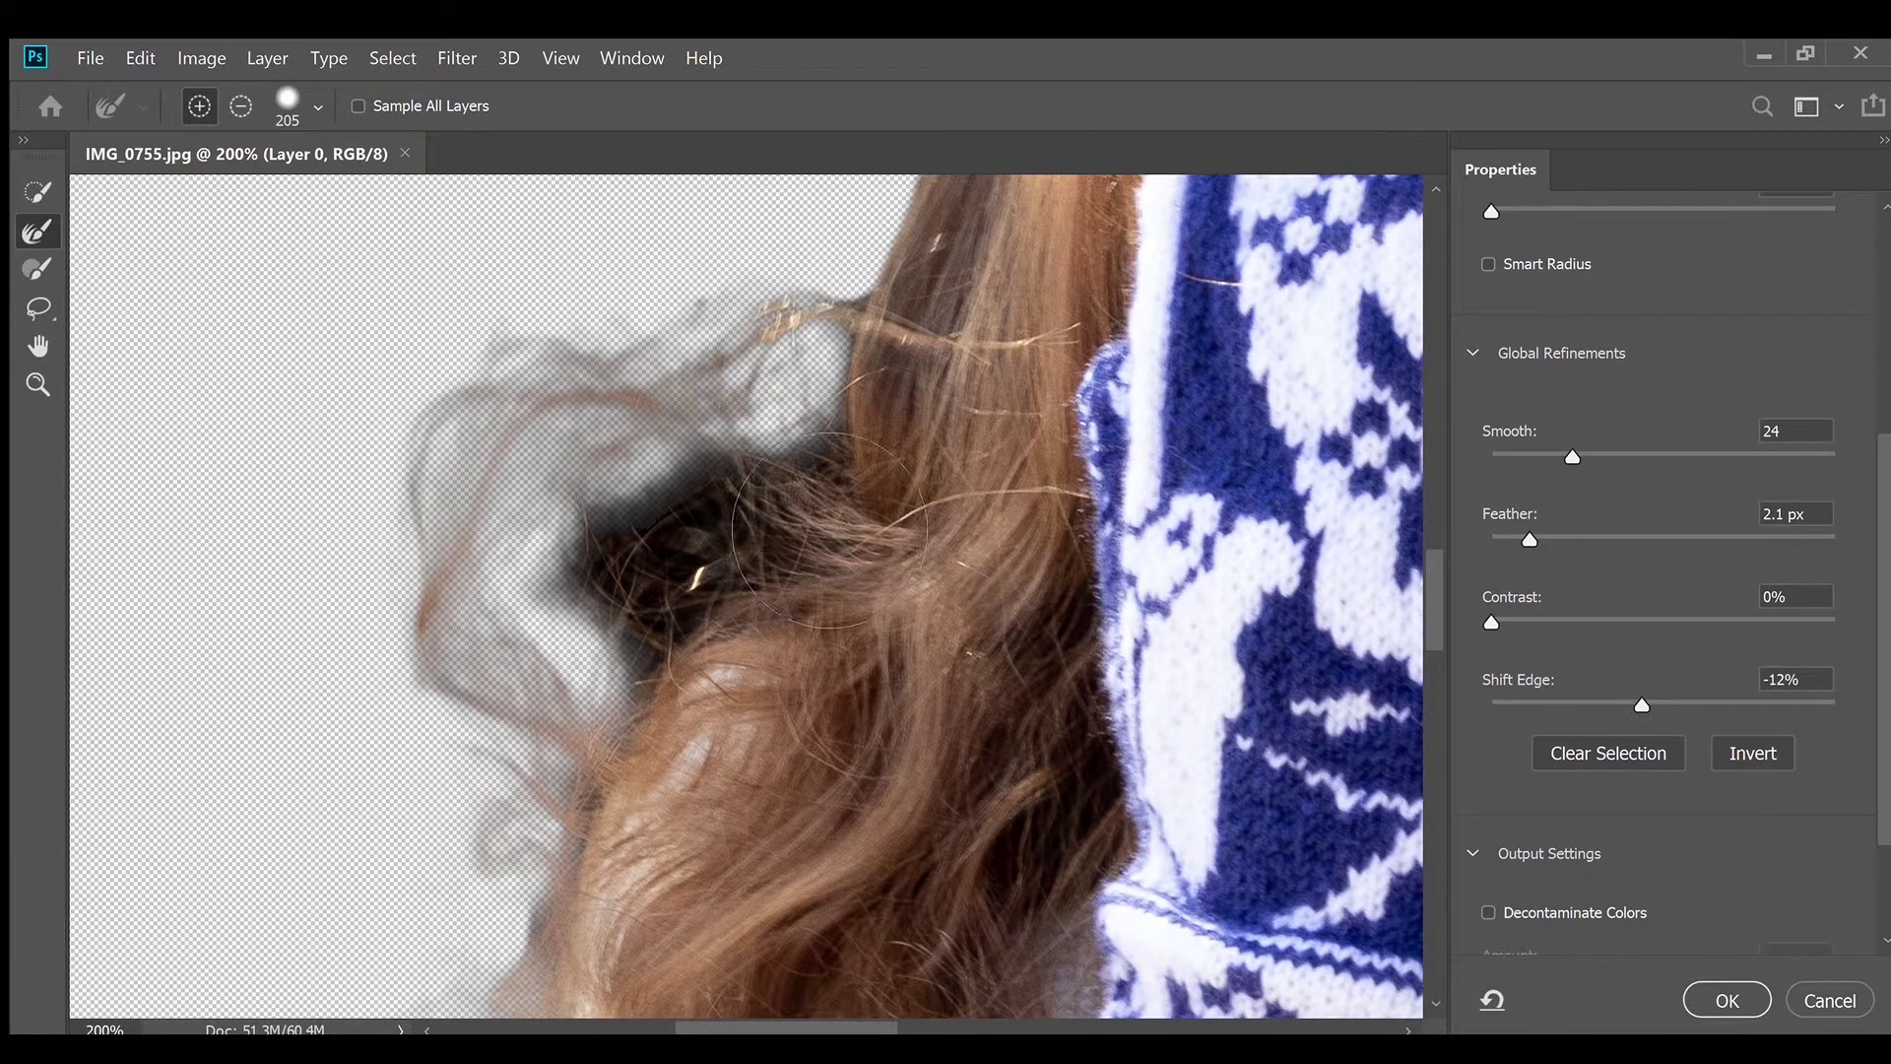
{"action": "left_click_drag", "start_coordinate": [829, 530], "coordinate": [720, 514]}
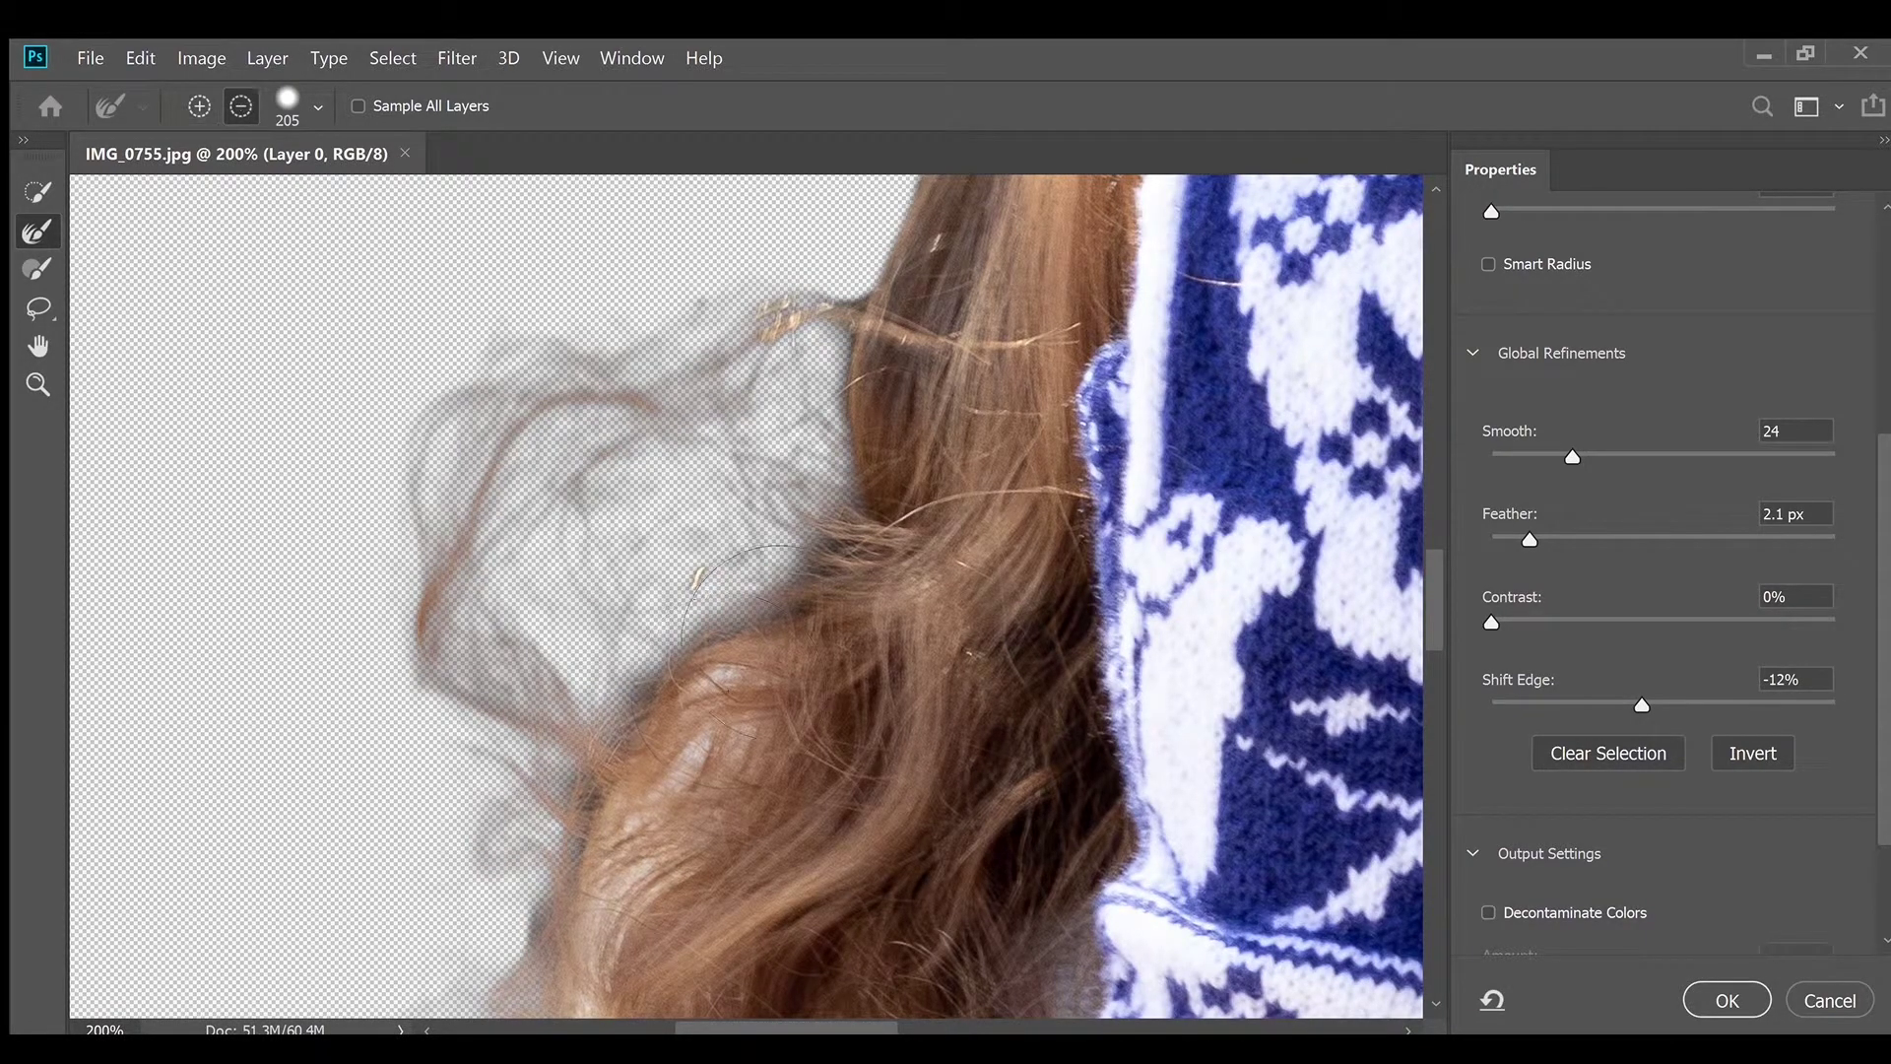
{"action": "left_click", "coordinate": [741, 540], "text": "alt"}
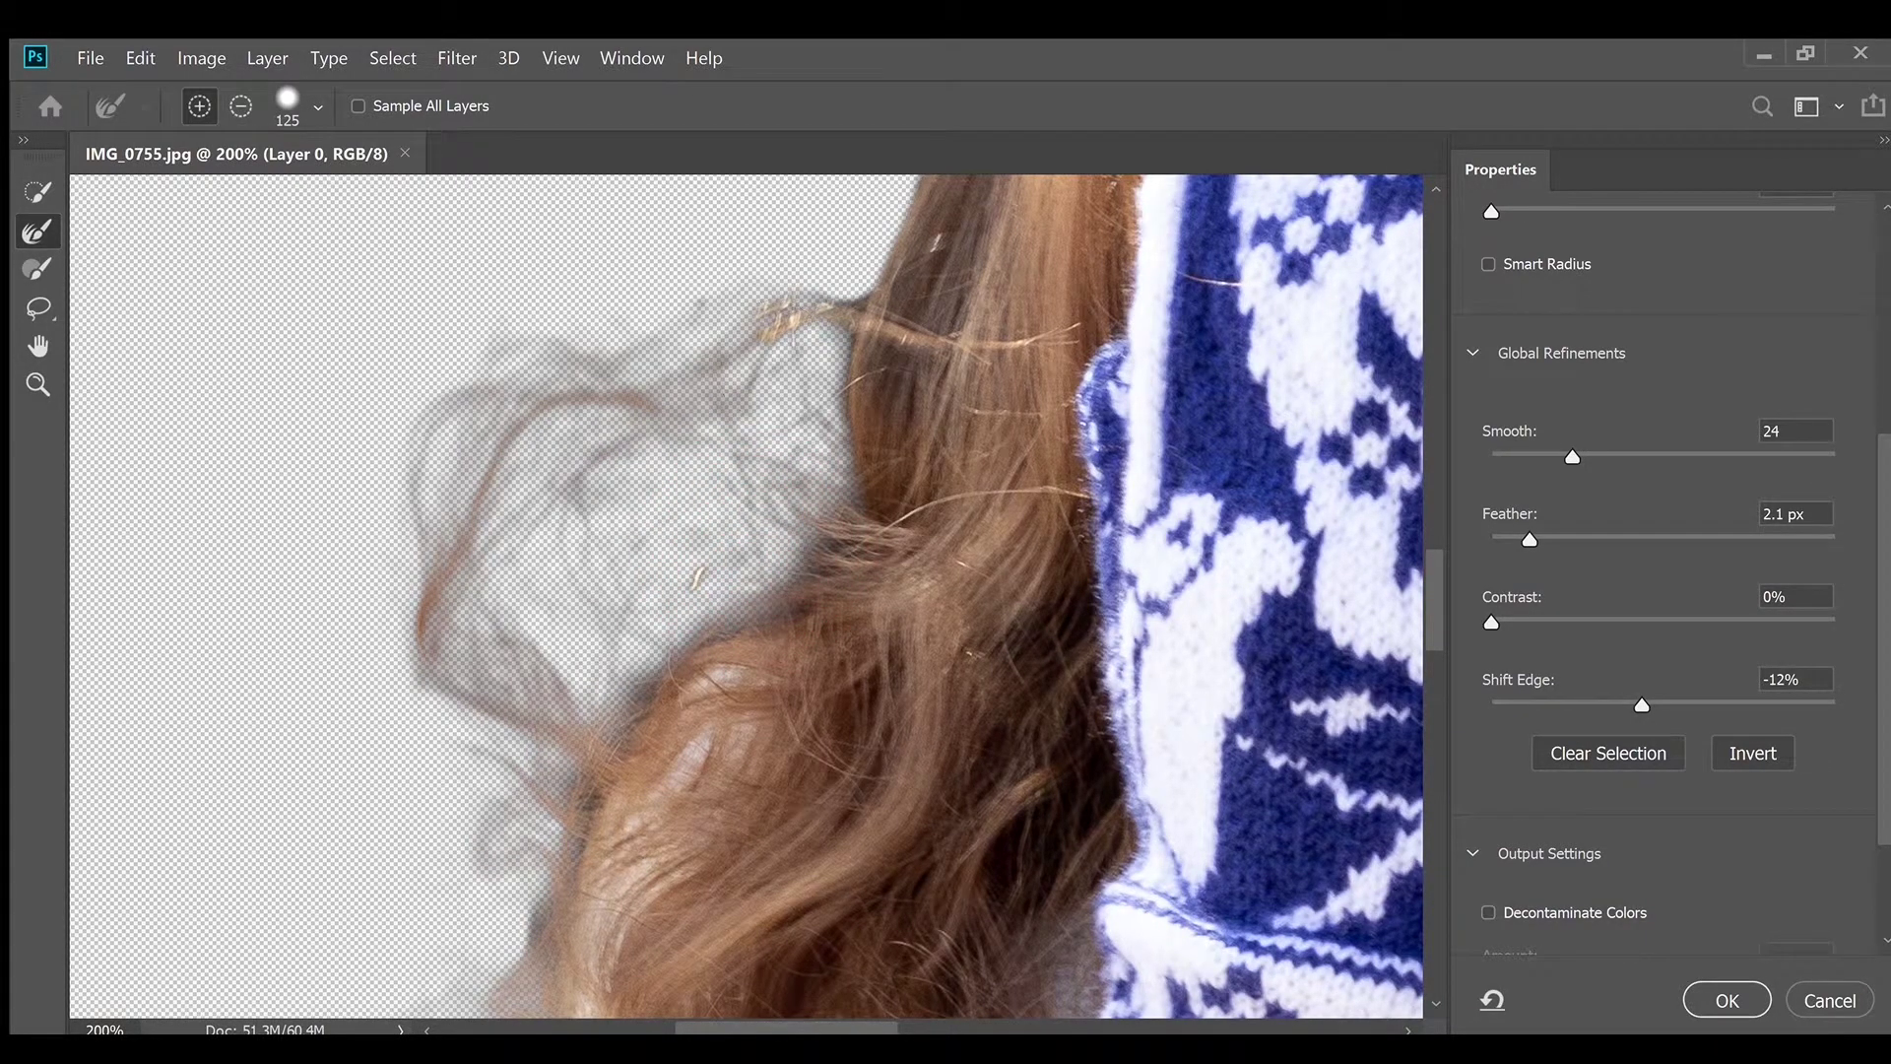
{"action": "scroll", "coordinate": [960, 650], "scroll_direction": "up", "scroll_amount": 10}
{"action": "mouse_move", "coordinate": [907, 591]}
{"action": "left_mouse_down"}
{"action": "mouse_move", "coordinate": [837, 574]}
{"action": "mouse_move", "coordinate": [844, 591]}
{"action": "left_mouse_up"}
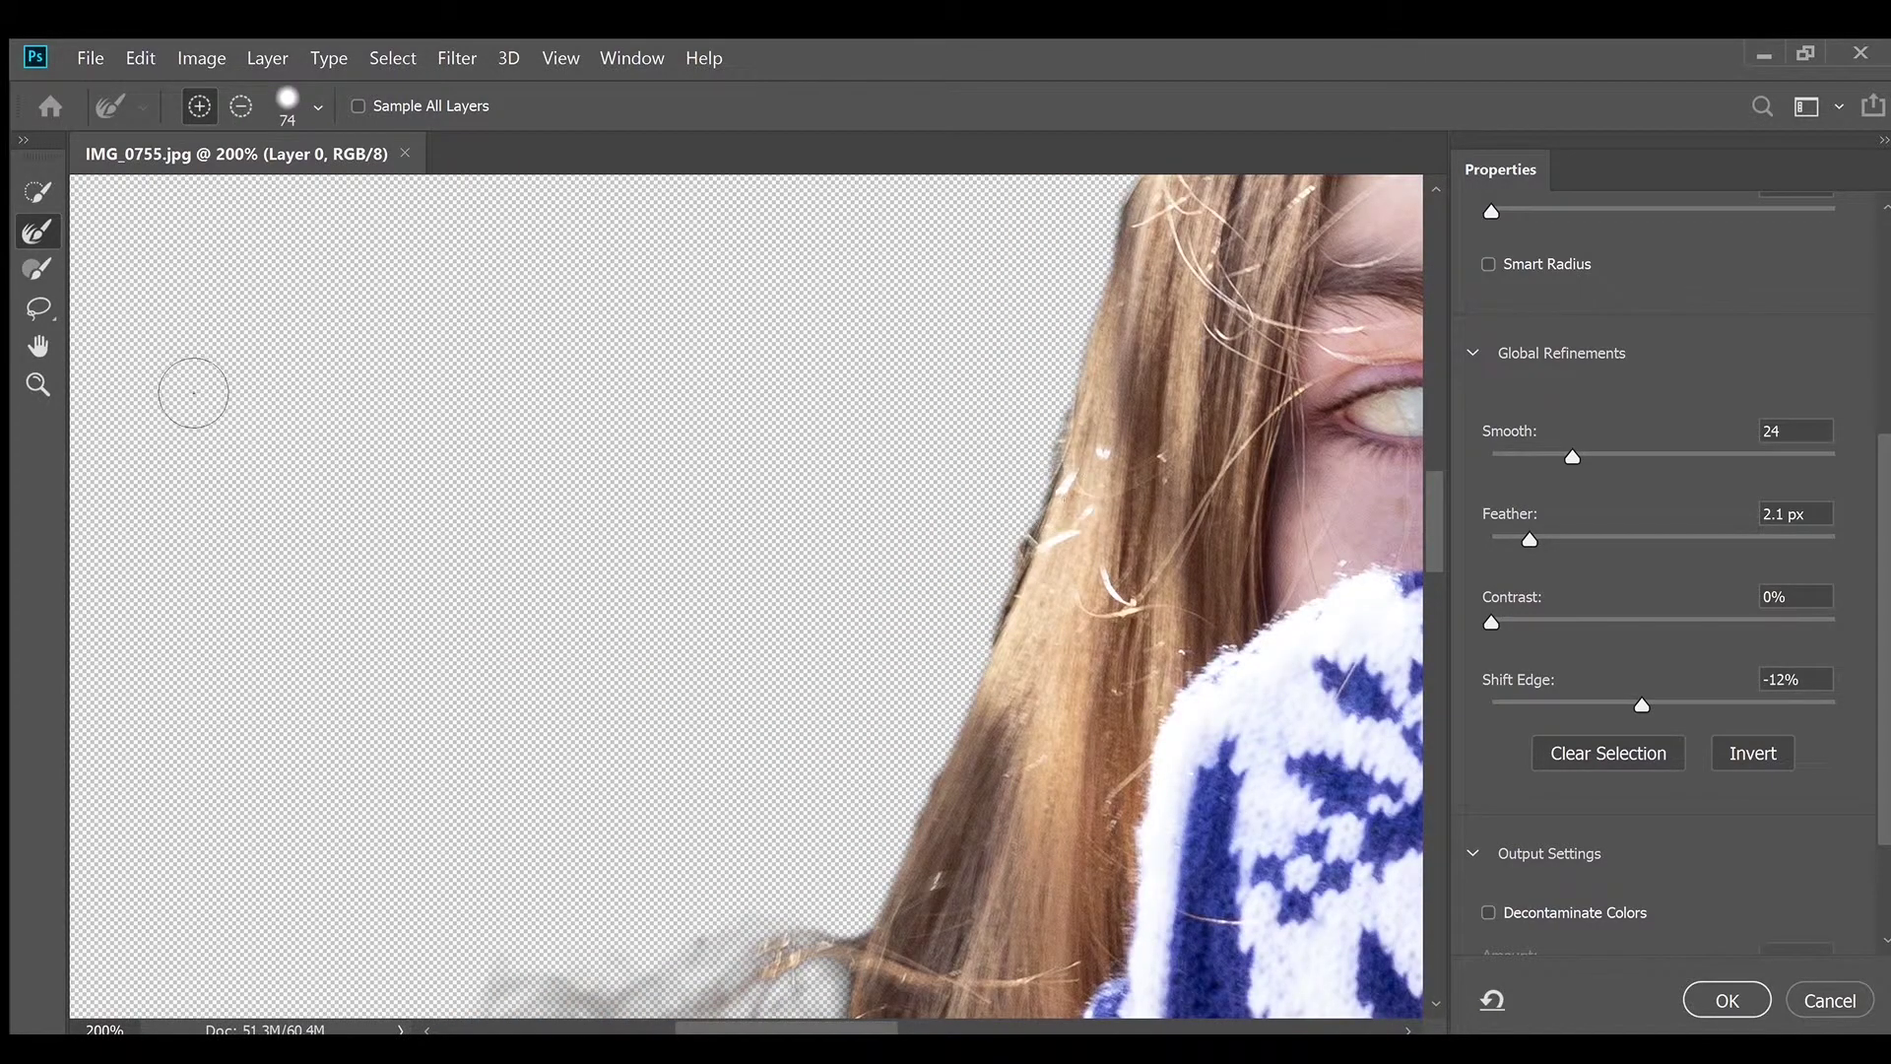
Set the brush to subtract mode at size 43 and remove fringe along the hair edge
{"action": "left_click", "coordinate": [37, 268]}
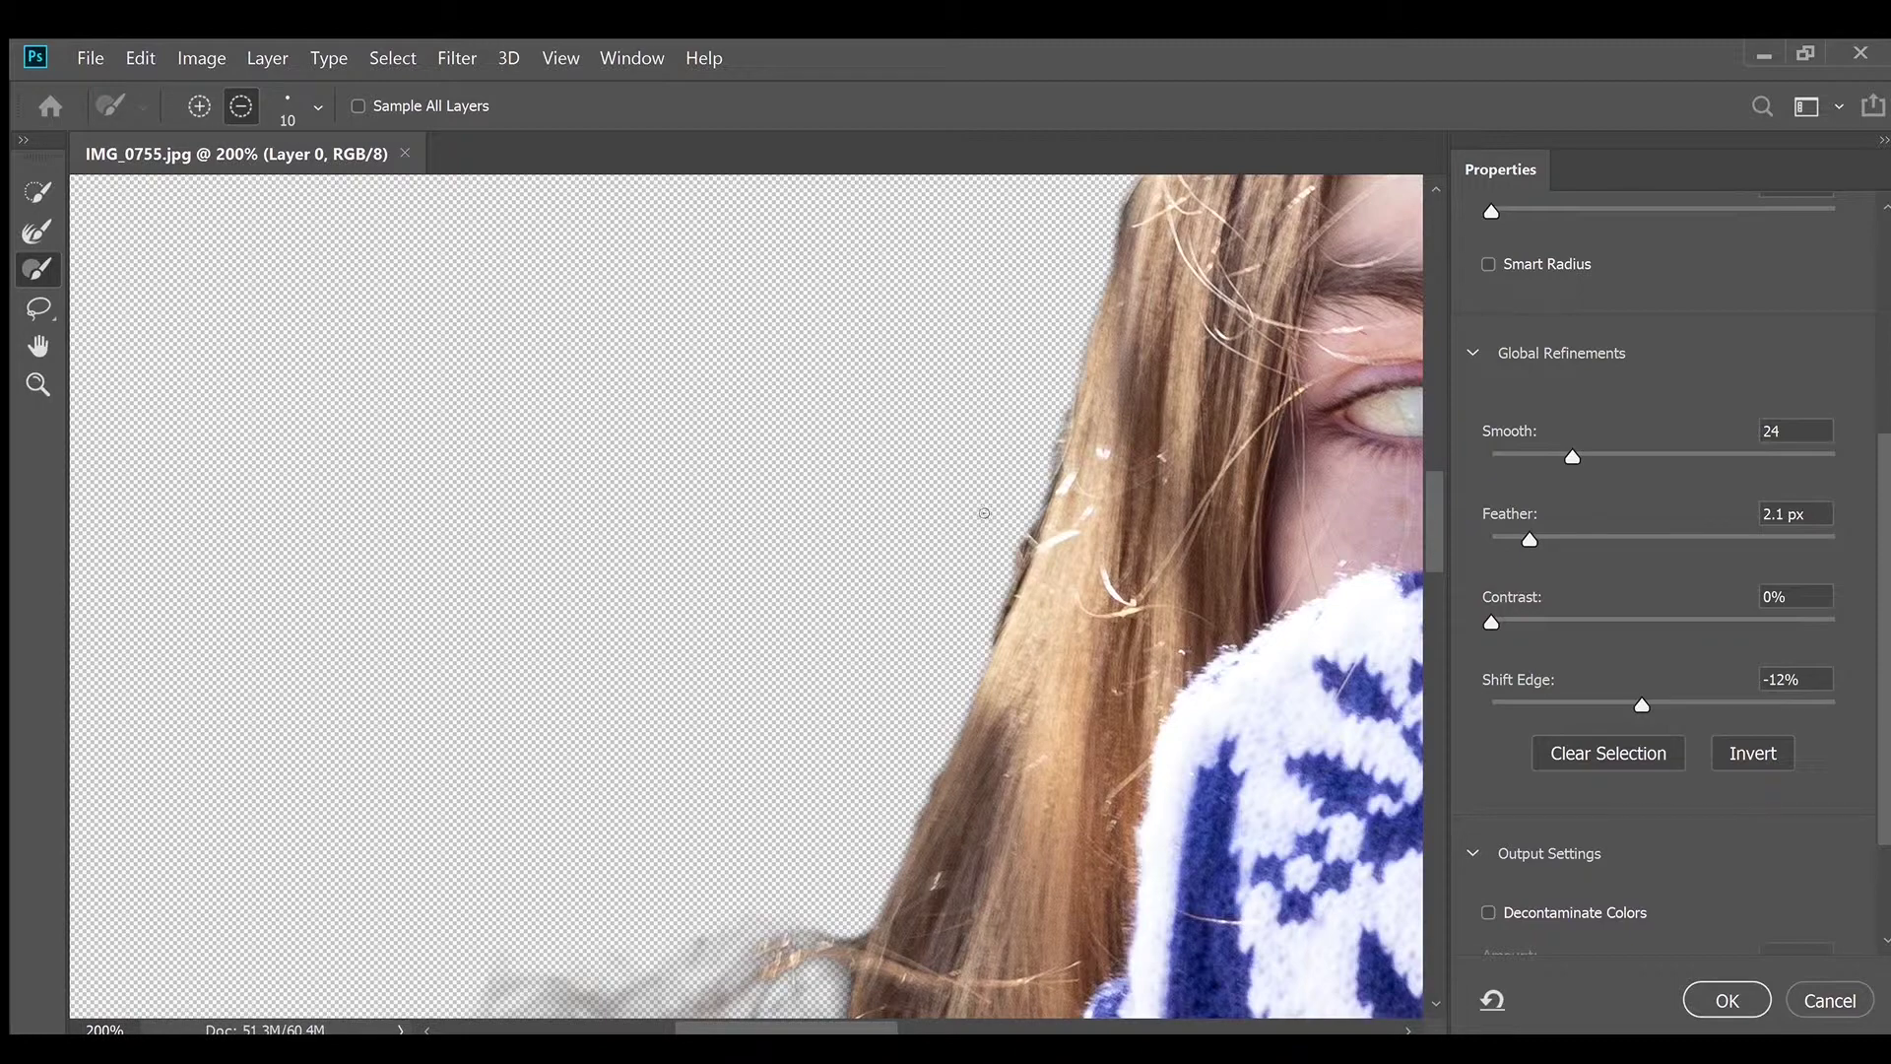
{"action": "mouse_move", "coordinate": [1000, 490]}
{"action": "left_mouse_down"}
{"action": "mouse_move", "coordinate": [1044, 496]}
{"action": "mouse_move", "coordinate": [1049, 439]}
{"action": "mouse_move", "coordinate": [992, 647]}
{"action": "left_mouse_up"}
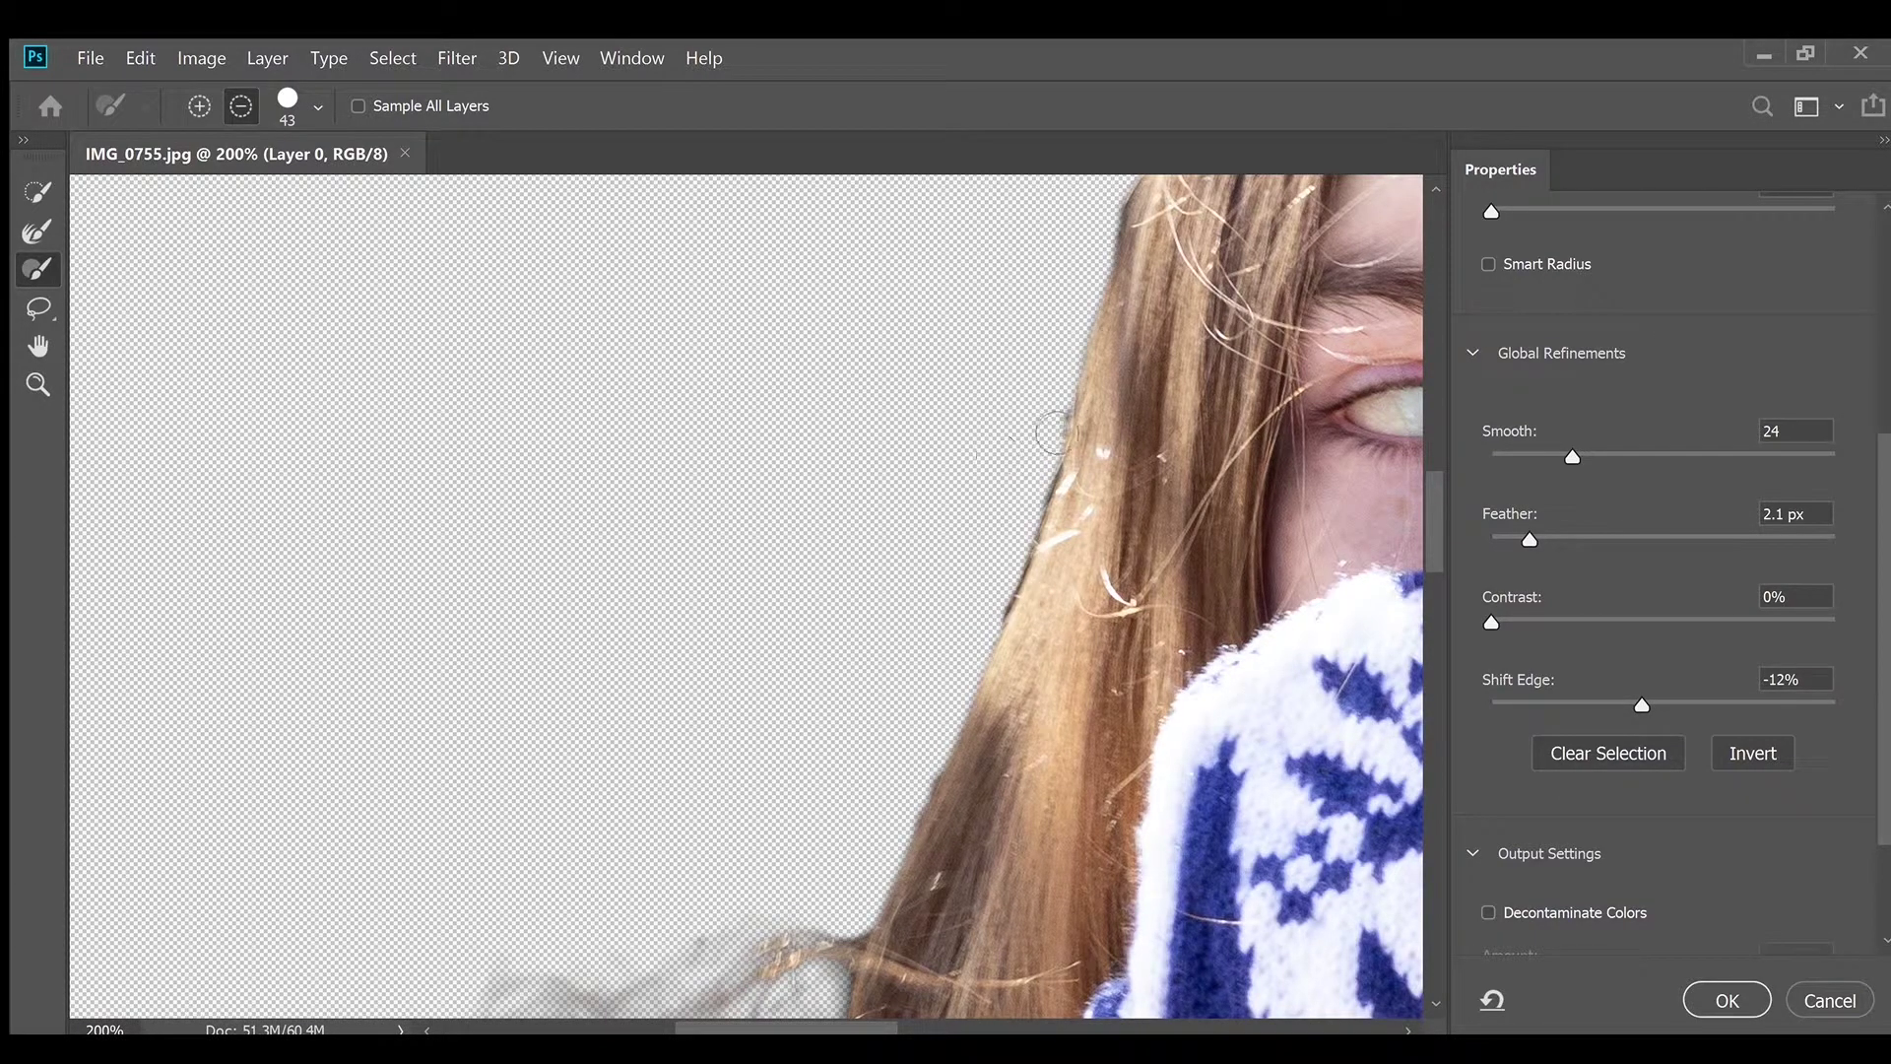
{"action": "left_click_drag", "start_coordinate": [1054, 496], "coordinate": [987, 640]}
{"action": "scroll", "coordinate": [1298, 749], "scroll_direction": "up", "scroll_amount": 5}
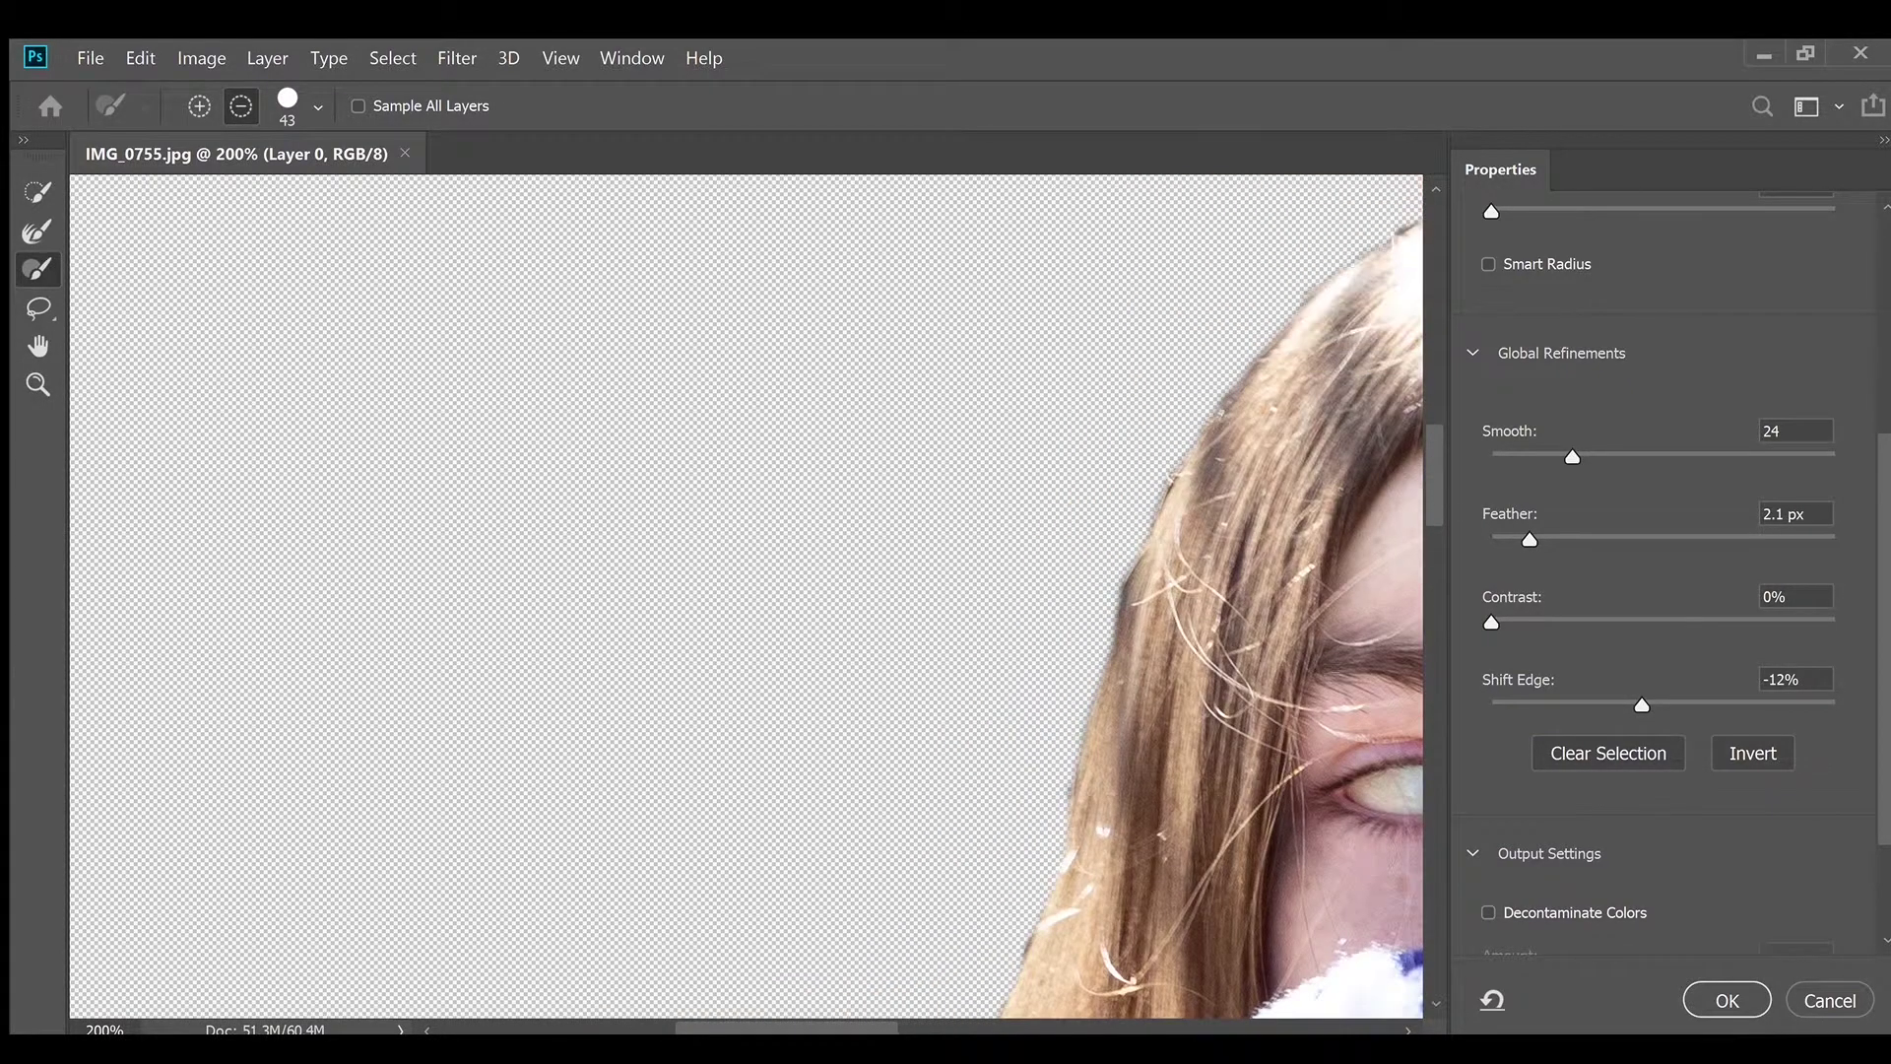
{"action": "scroll", "coordinate": [746, 595], "scroll_direction": "right", "scroll_amount": 9}
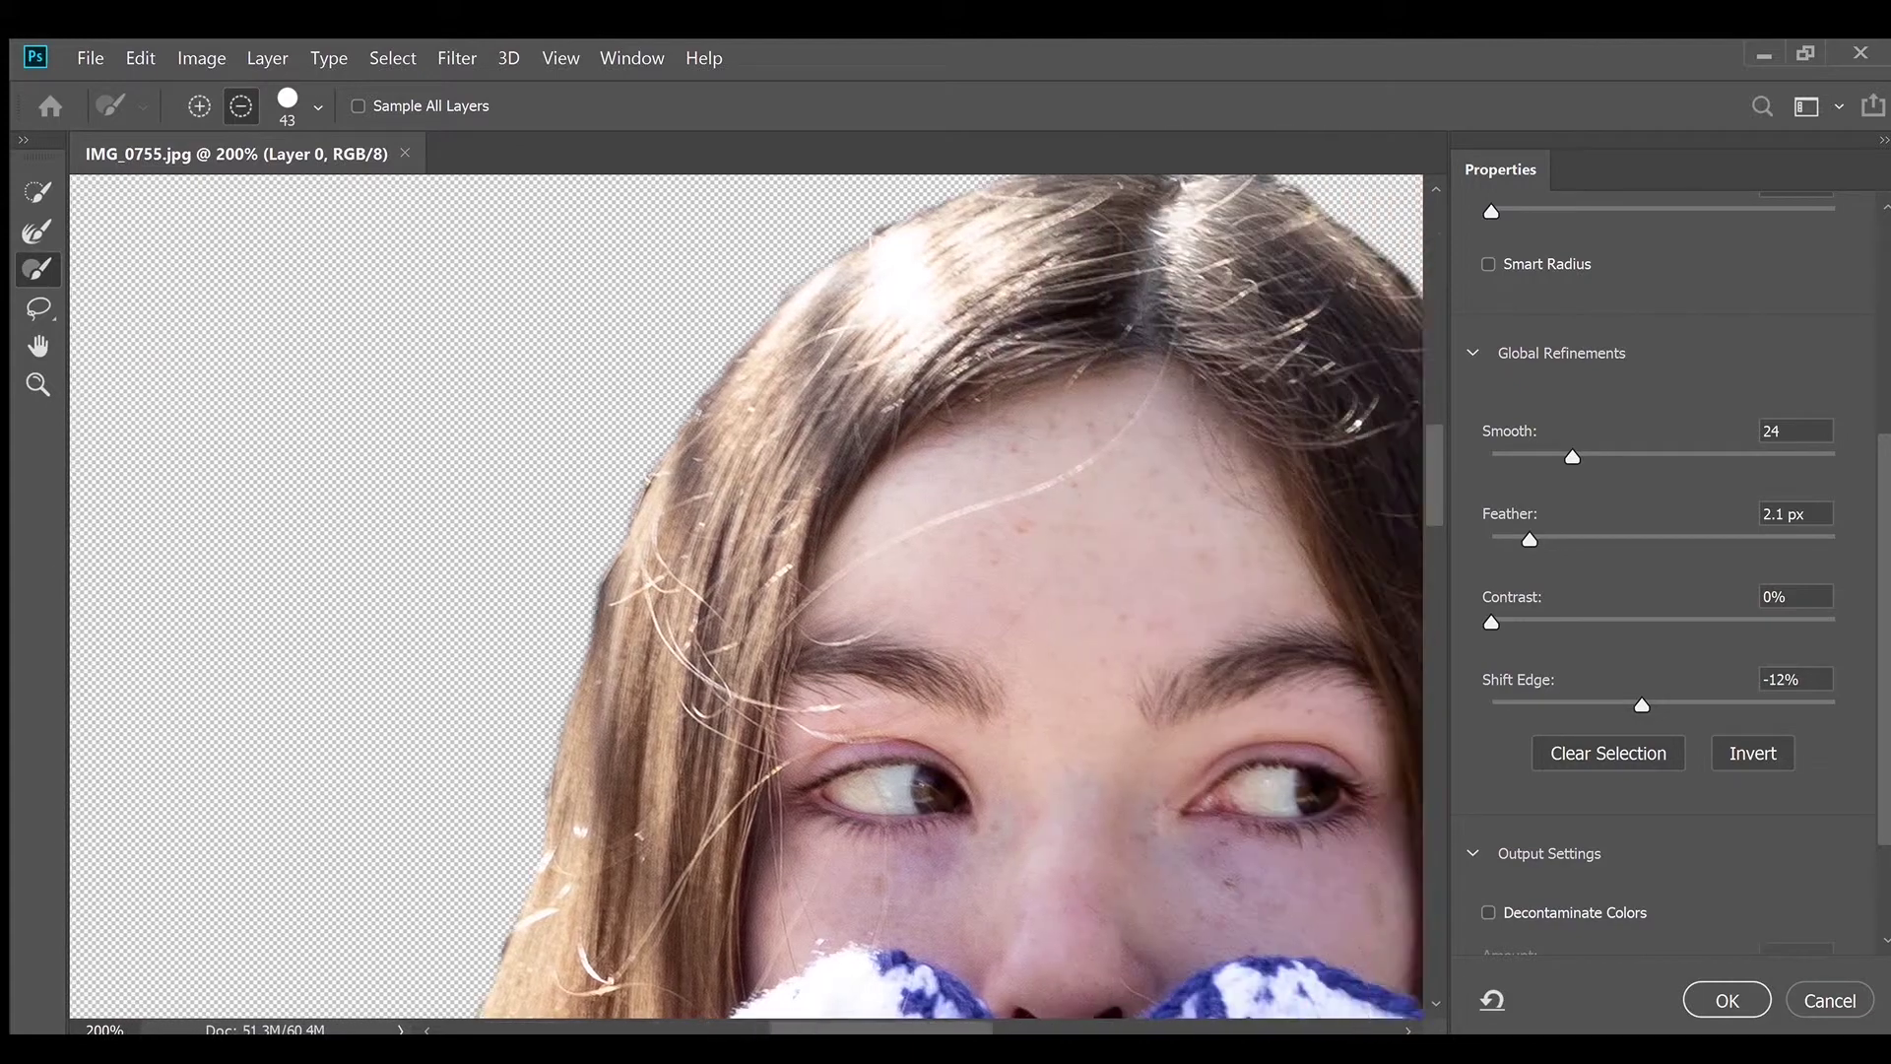
{"action": "scroll", "coordinate": [896, 897], "scroll_direction": "up", "scroll_amount": 3}
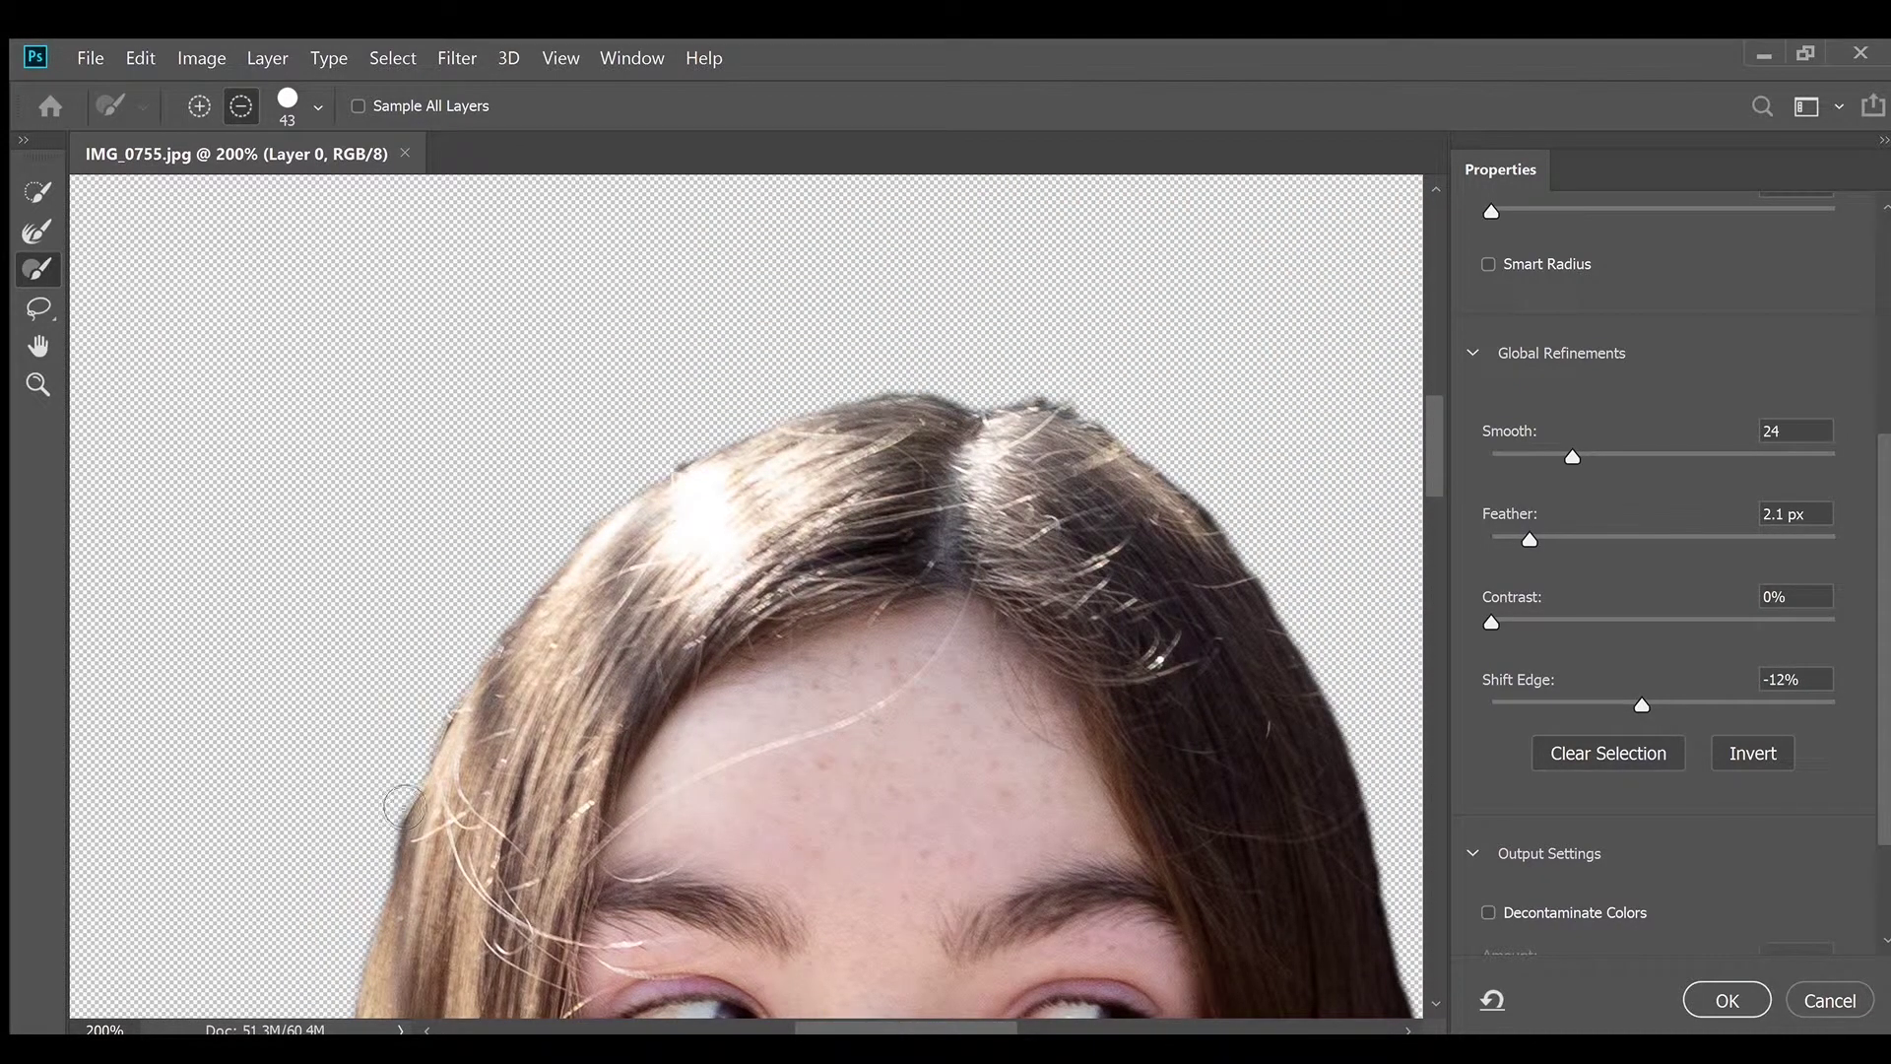
Clean the left and top-right hair edges, then zoom out to see the whole girl
{"action": "mouse_move", "coordinate": [425, 788]}
{"action": "left_mouse_down"}
{"action": "mouse_move", "coordinate": [711, 513]}
{"action": "mouse_move", "coordinate": [476, 670]}
{"action": "left_mouse_up"}
{"action": "left_click_drag", "start_coordinate": [436, 739], "coordinate": [394, 867]}
{"action": "mouse_move", "coordinate": [1046, 400]}
{"action": "left_mouse_down"}
{"action": "mouse_move", "coordinate": [1123, 425]}
{"action": "mouse_move", "coordinate": [1236, 542]}
{"action": "left_mouse_up"}
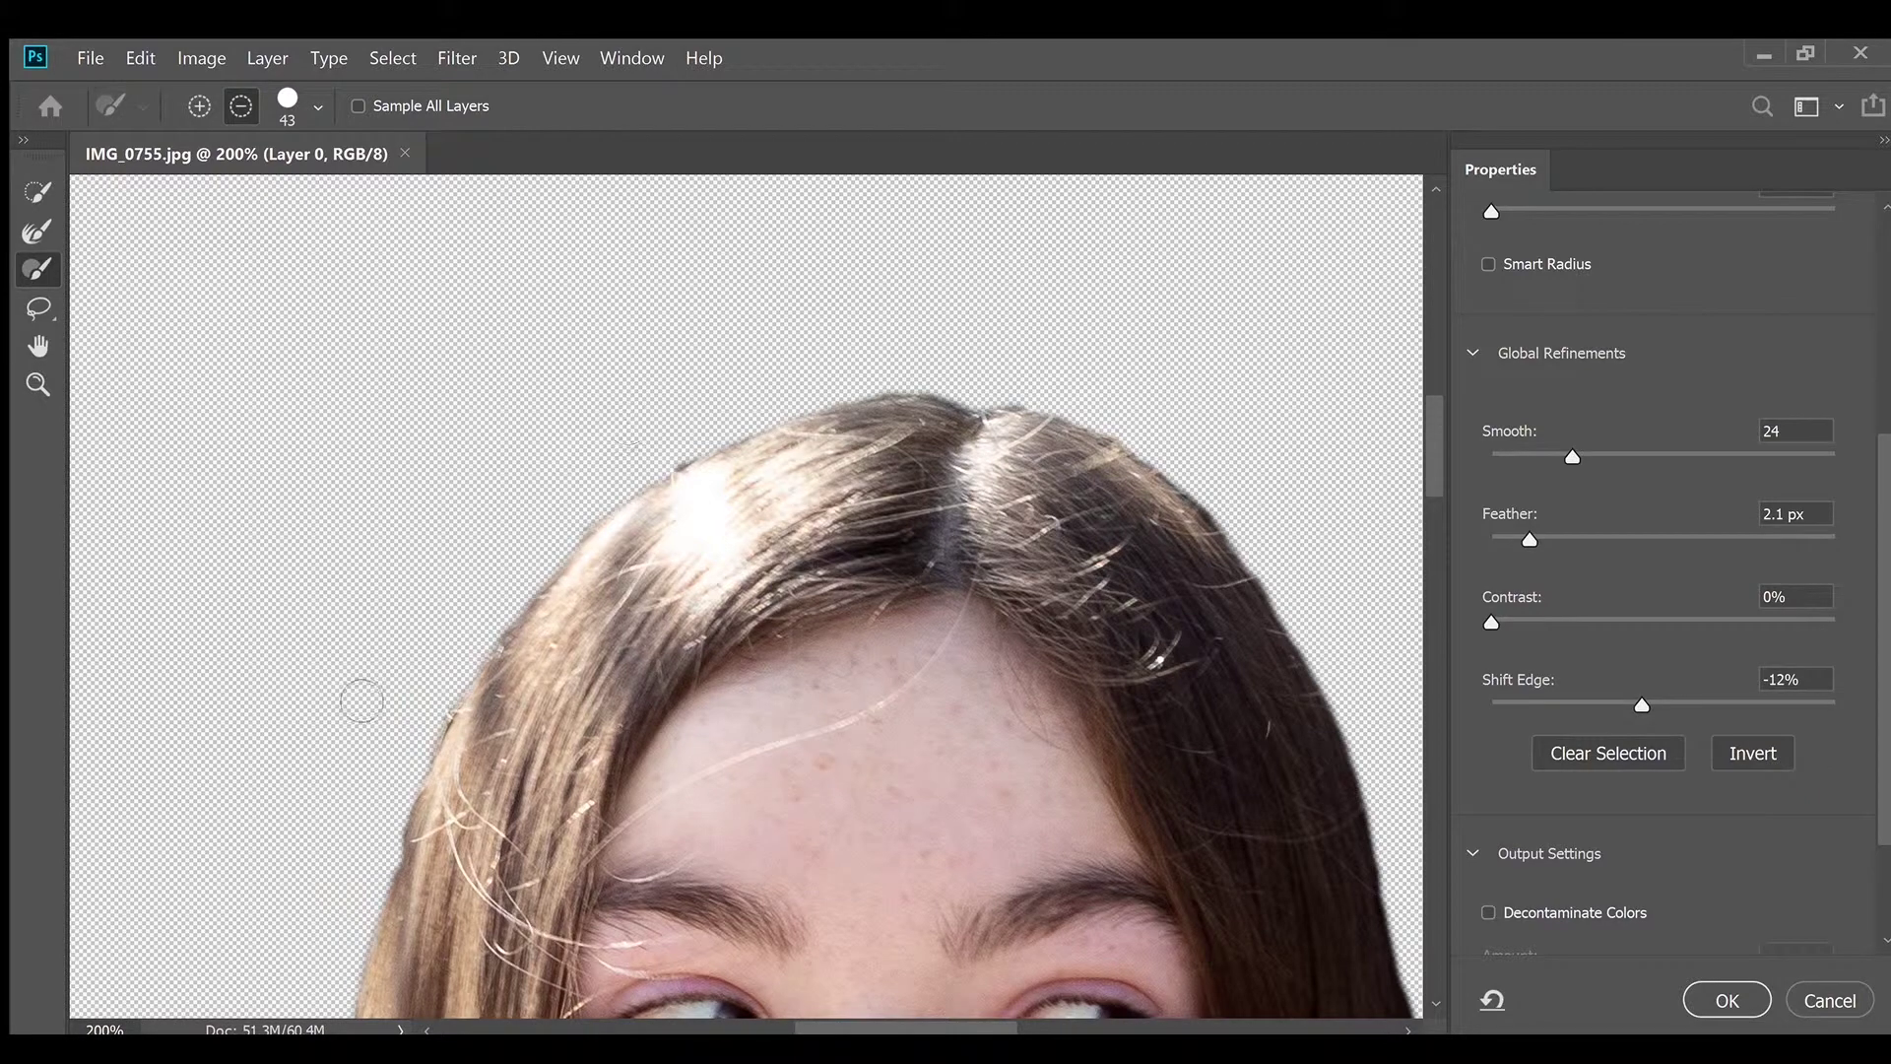
{"action": "left_click_drag", "start_coordinate": [450, 712], "coordinate": [429, 749]}
{"action": "scroll", "coordinate": [1123, 680], "scroll_direction": "down", "scroll_amount": 4}
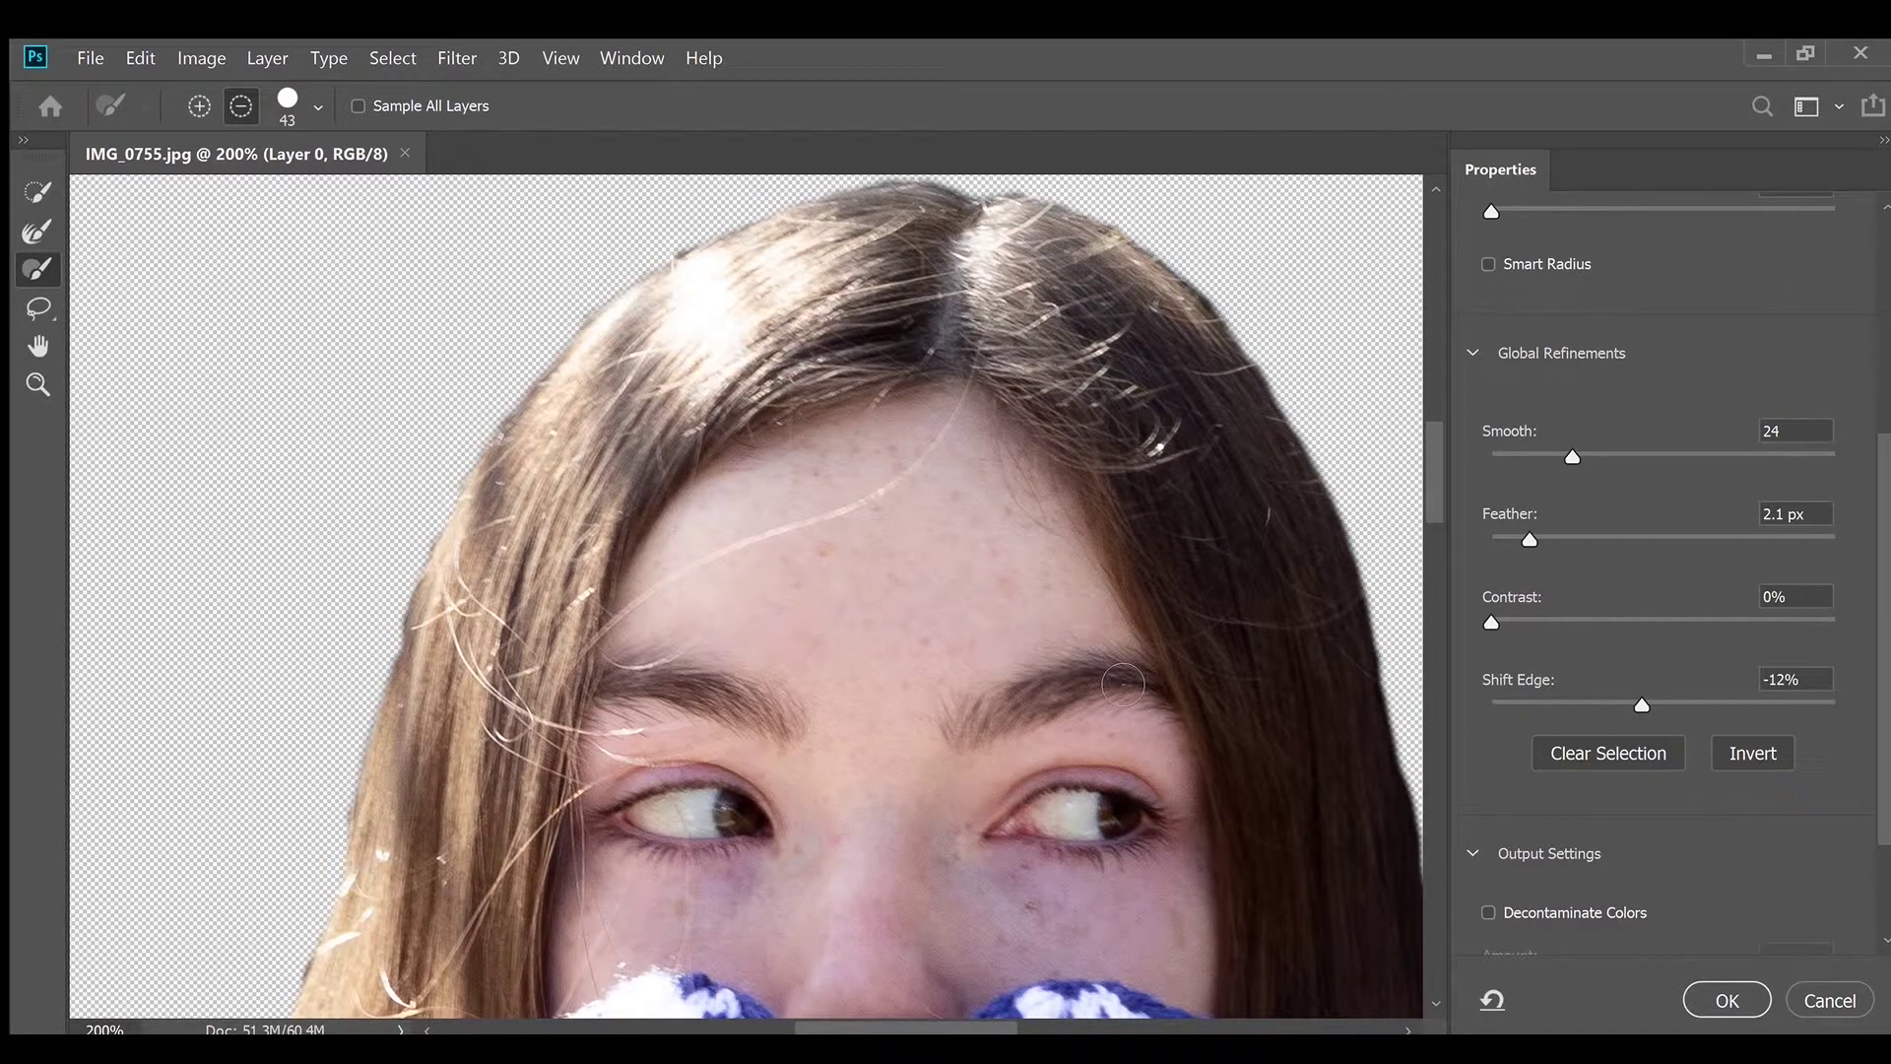
{"action": "key", "text": "ctrl+minus"}
{"action": "key", "text": "ctrl+minus"}
{"action": "key", "text": "ctrl+minus"}
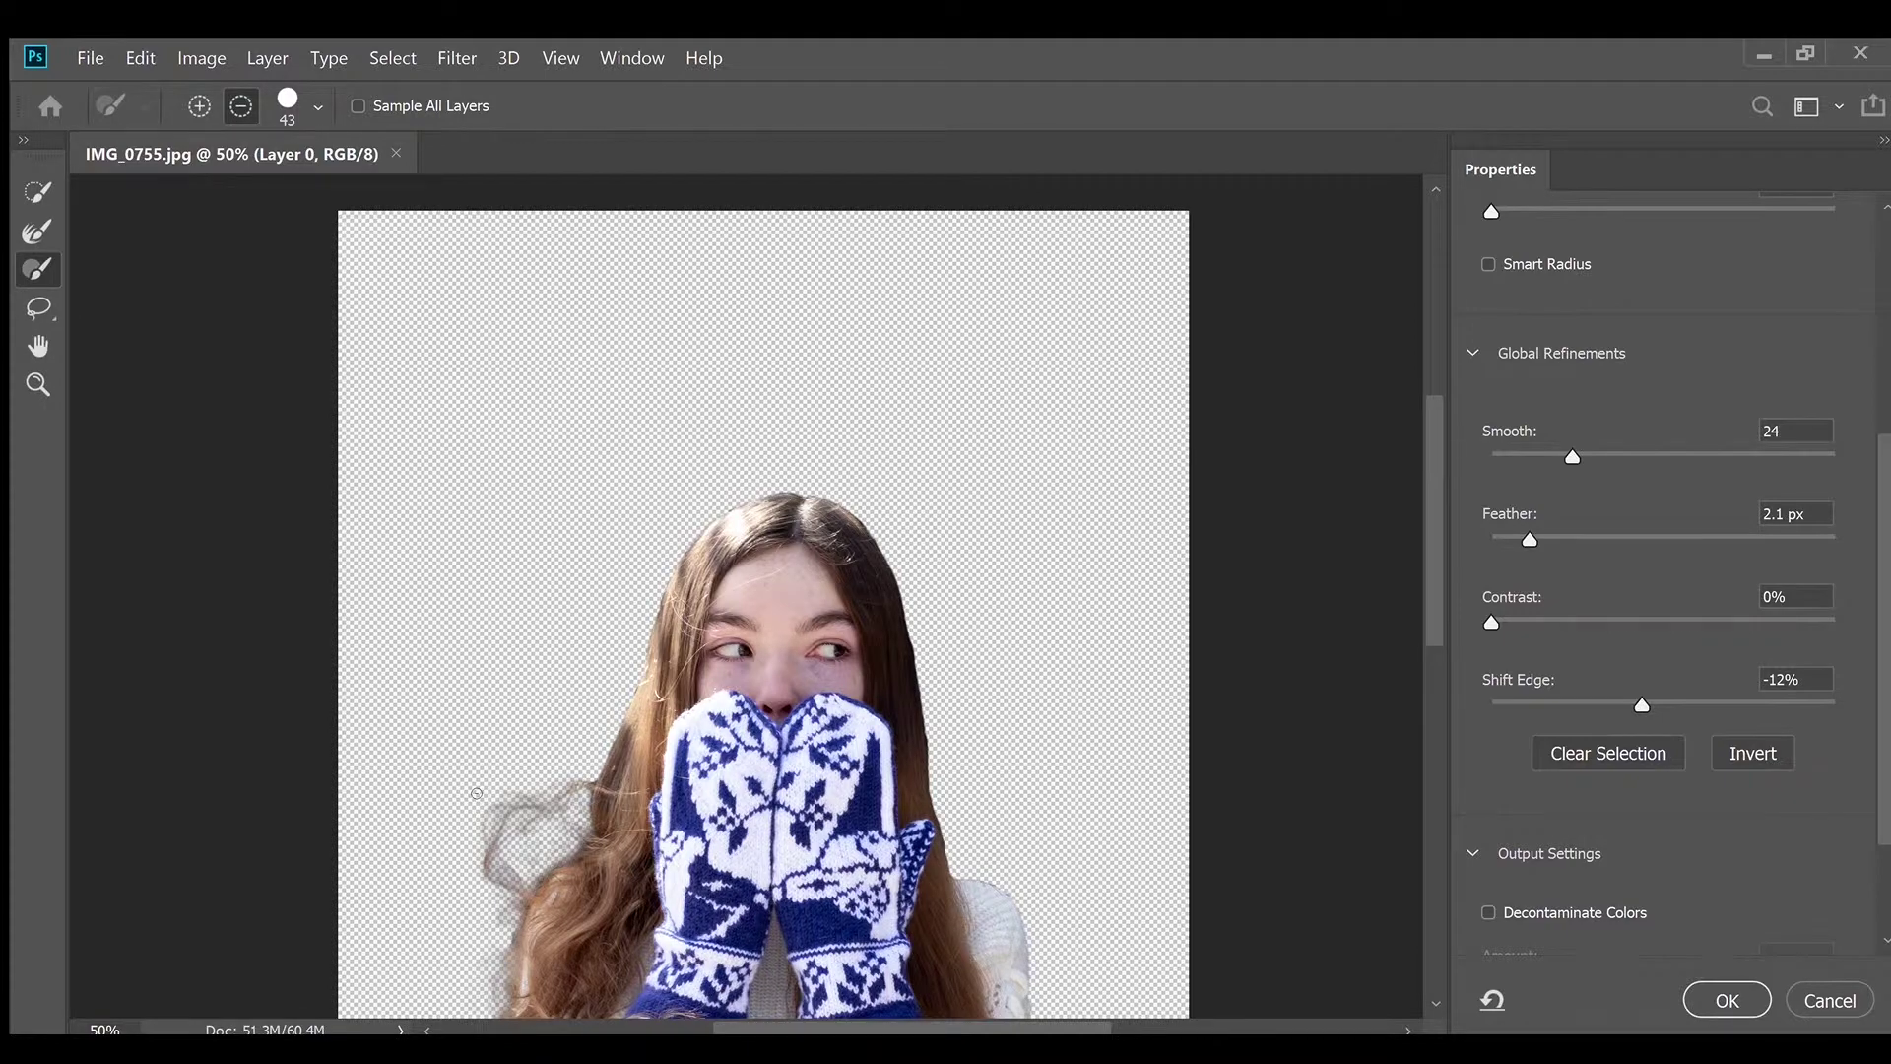
Enlarge the brush to 293 and erase the ghostly strand beside the lower-left hair
{"action": "left_click_drag", "start_coordinate": [504, 796], "coordinate": [565, 792]}
{"action": "mouse_move", "coordinate": [469, 943]}
{"action": "left_mouse_down"}
{"action": "mouse_move", "coordinate": [529, 817]}
{"action": "mouse_move", "coordinate": [508, 880]}
{"action": "mouse_move", "coordinate": [526, 830]}
{"action": "mouse_move", "coordinate": [526, 897]}
{"action": "mouse_move", "coordinate": [498, 927]}
{"action": "mouse_move", "coordinate": [532, 874]}
{"action": "mouse_move", "coordinate": [494, 895]}
{"action": "left_mouse_up"}
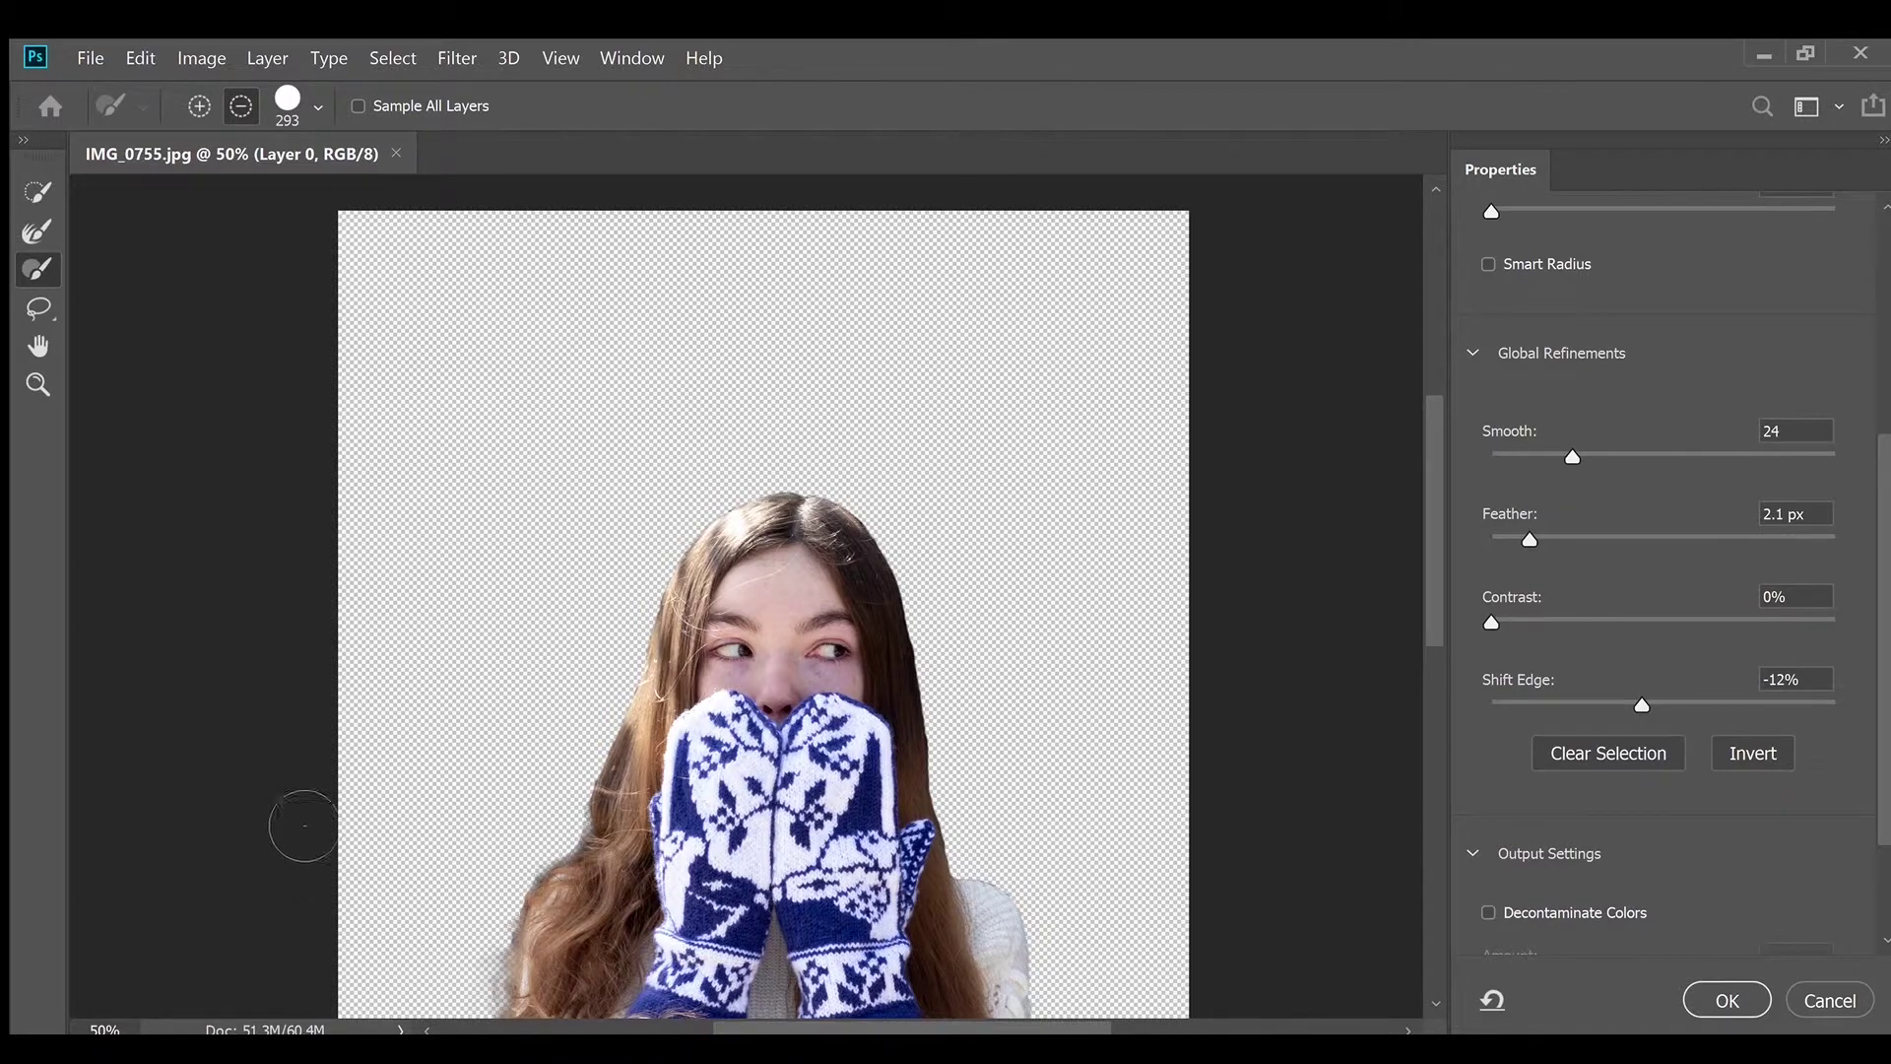
Compare Edge Detection Radius 2 px with 0 px, keep 0 px, and raise Feather to 4.5 px
{"action": "left_click", "coordinate": [25, 197]}
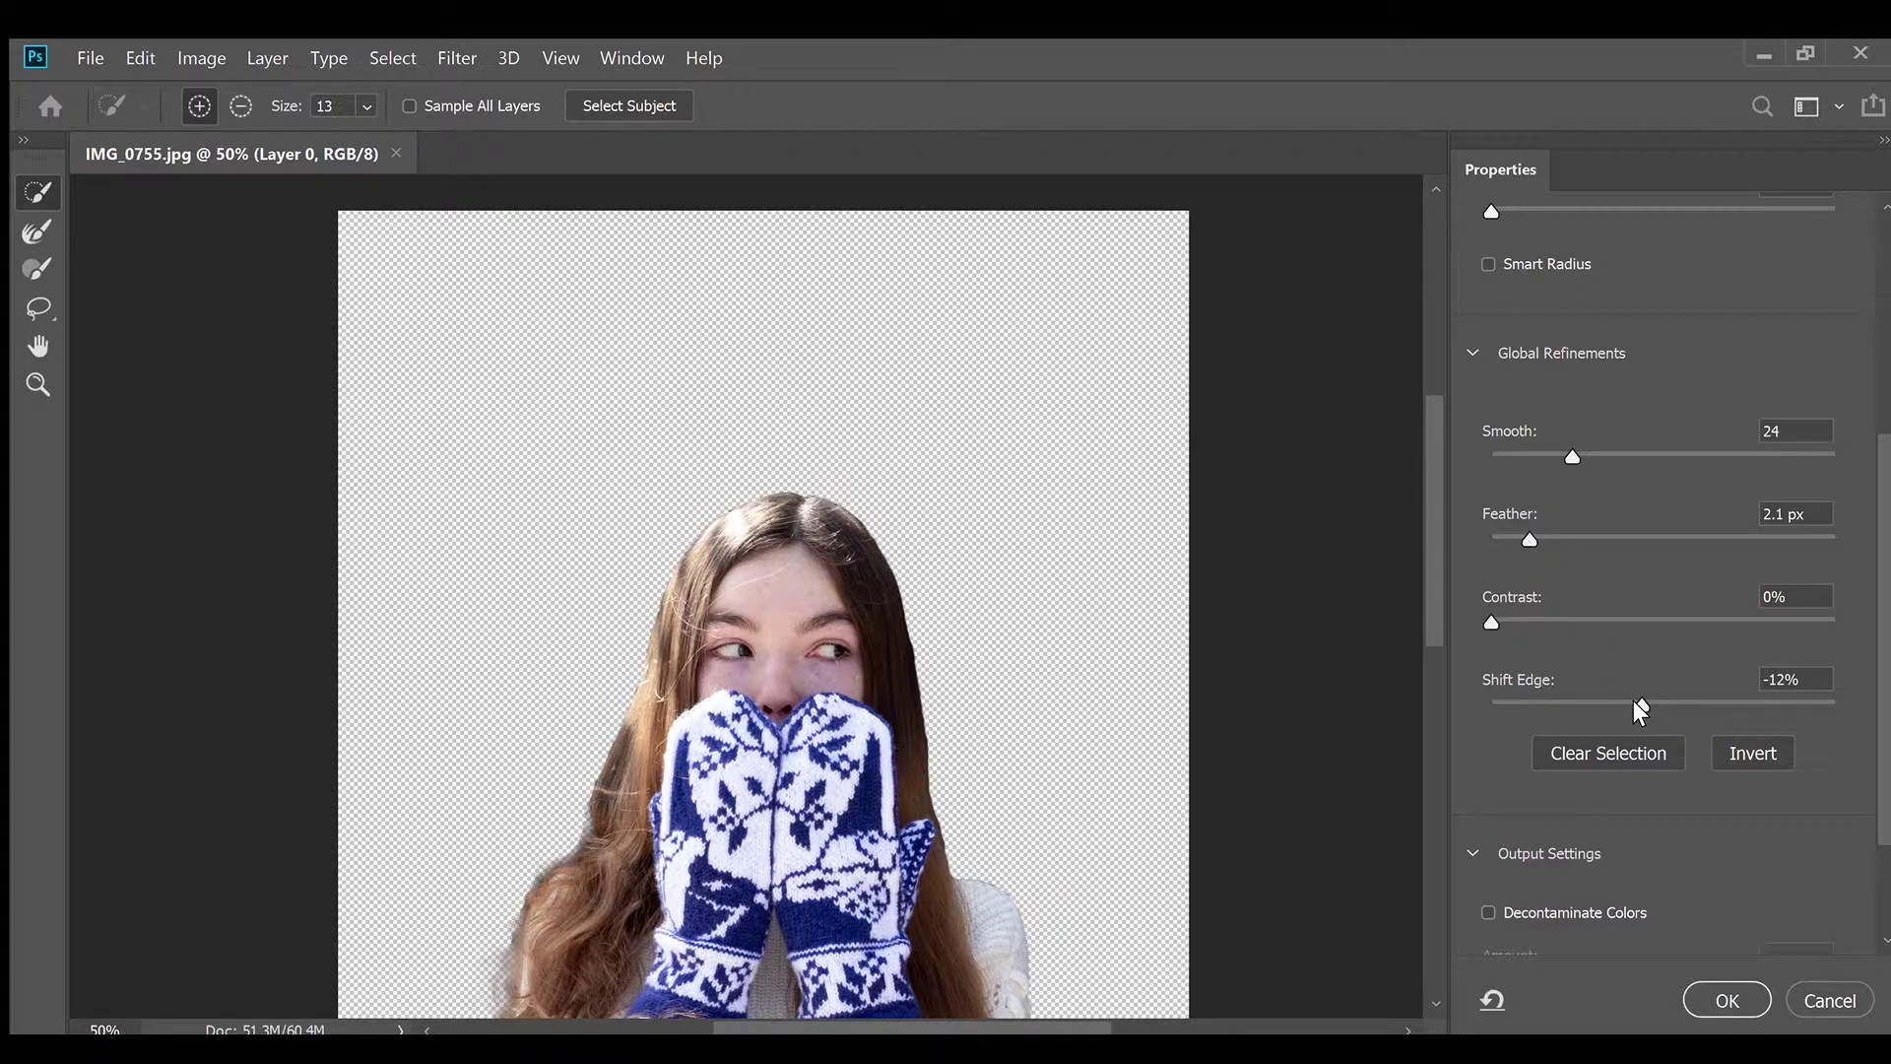
{"action": "scroll", "coordinate": [1629, 676], "scroll_direction": "up", "scroll_amount": 3}
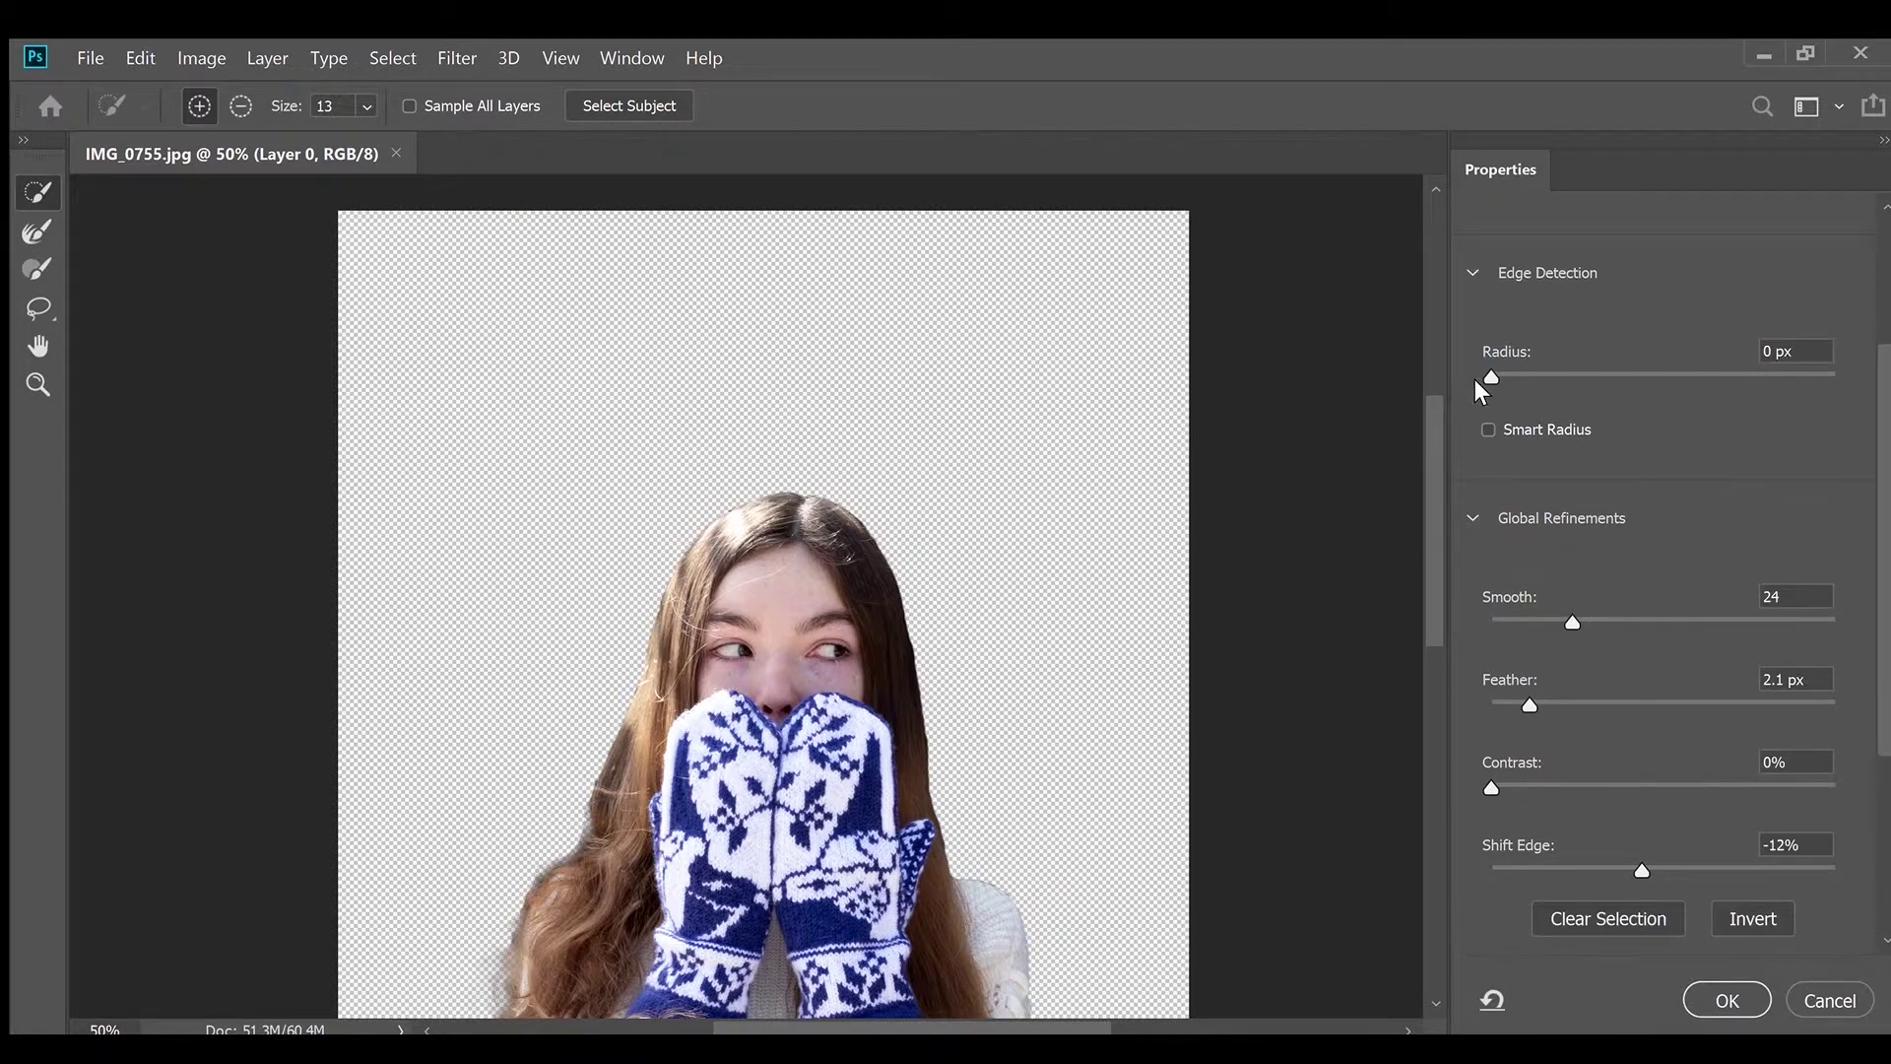
{"action": "left_click_drag", "start_coordinate": [1480, 364], "coordinate": [1501, 365]}
{"action": "scroll", "coordinate": [1417, 541], "scroll_direction": "down", "scroll_amount": 3}
{"action": "scroll", "coordinate": [1414, 650], "scroll_direction": "down", "scroll_amount": 3}
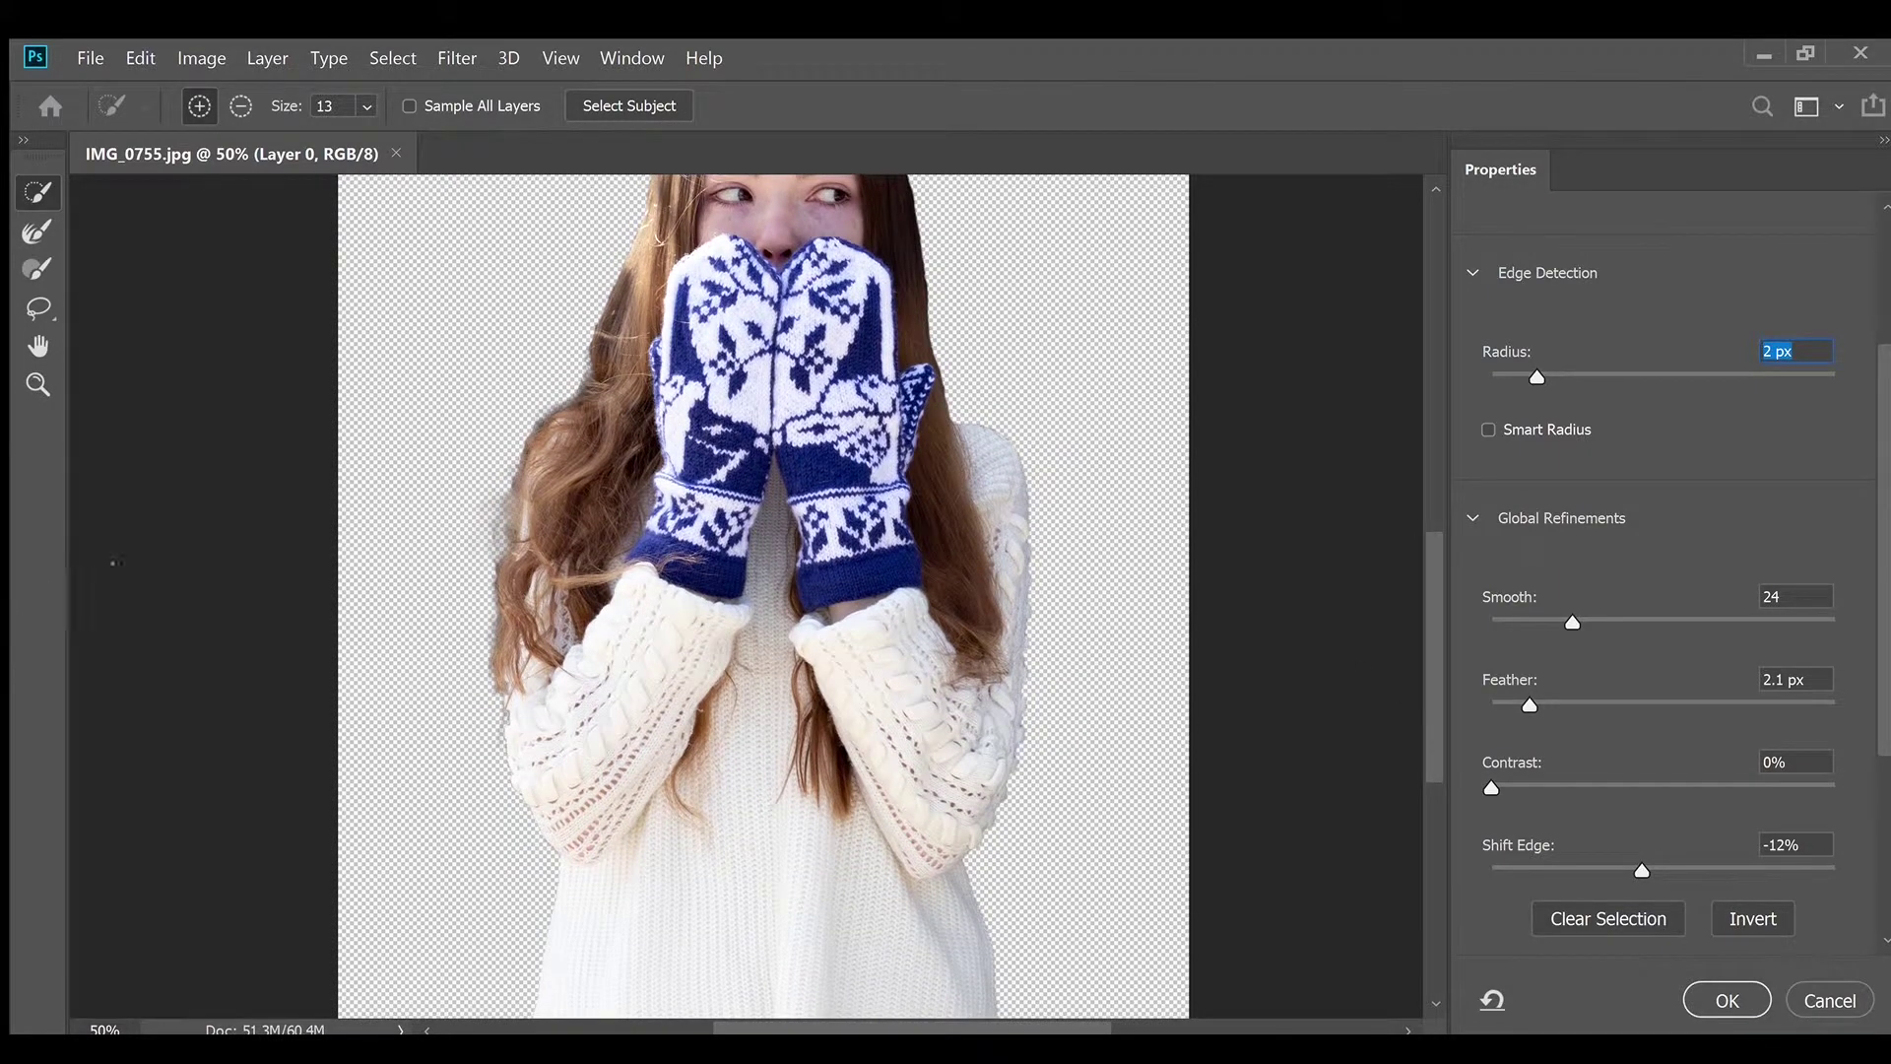
{"action": "left_click", "coordinate": [37, 269]}
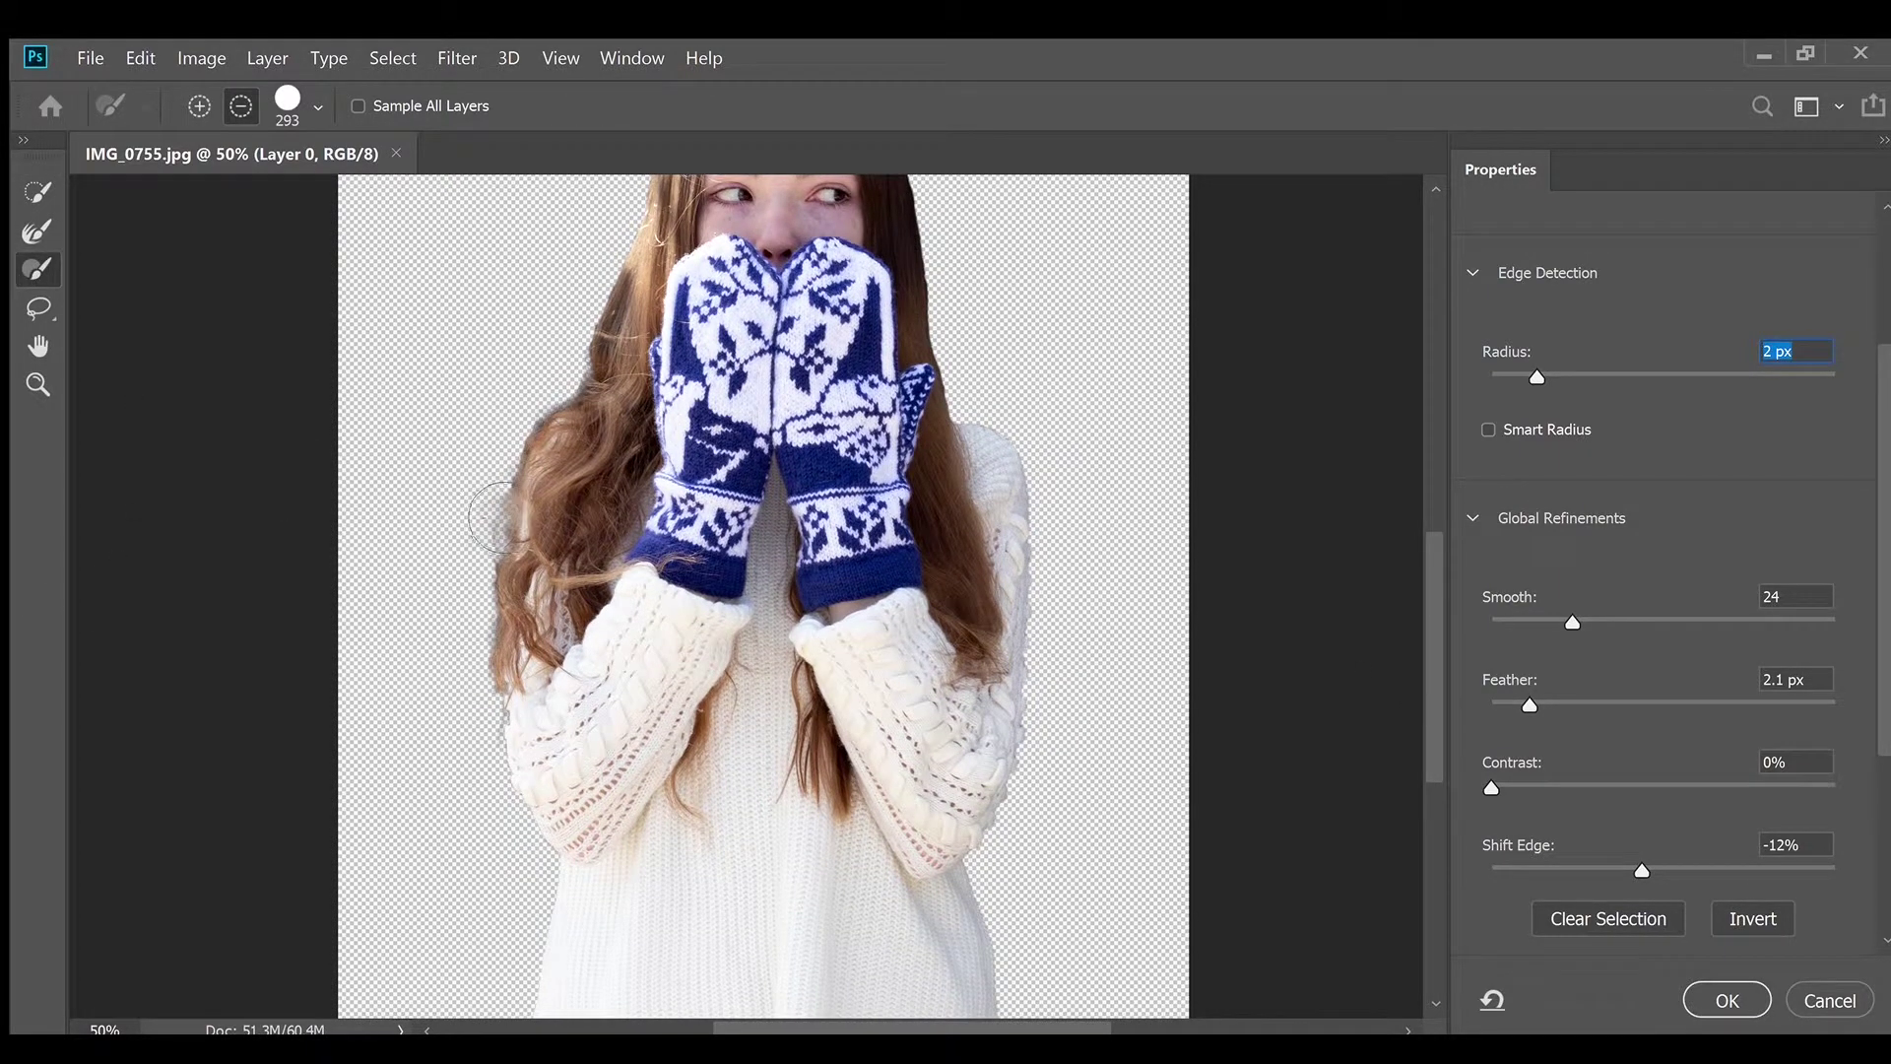
{"action": "key", "text": "Down"}
{"action": "key", "text": "Down"}
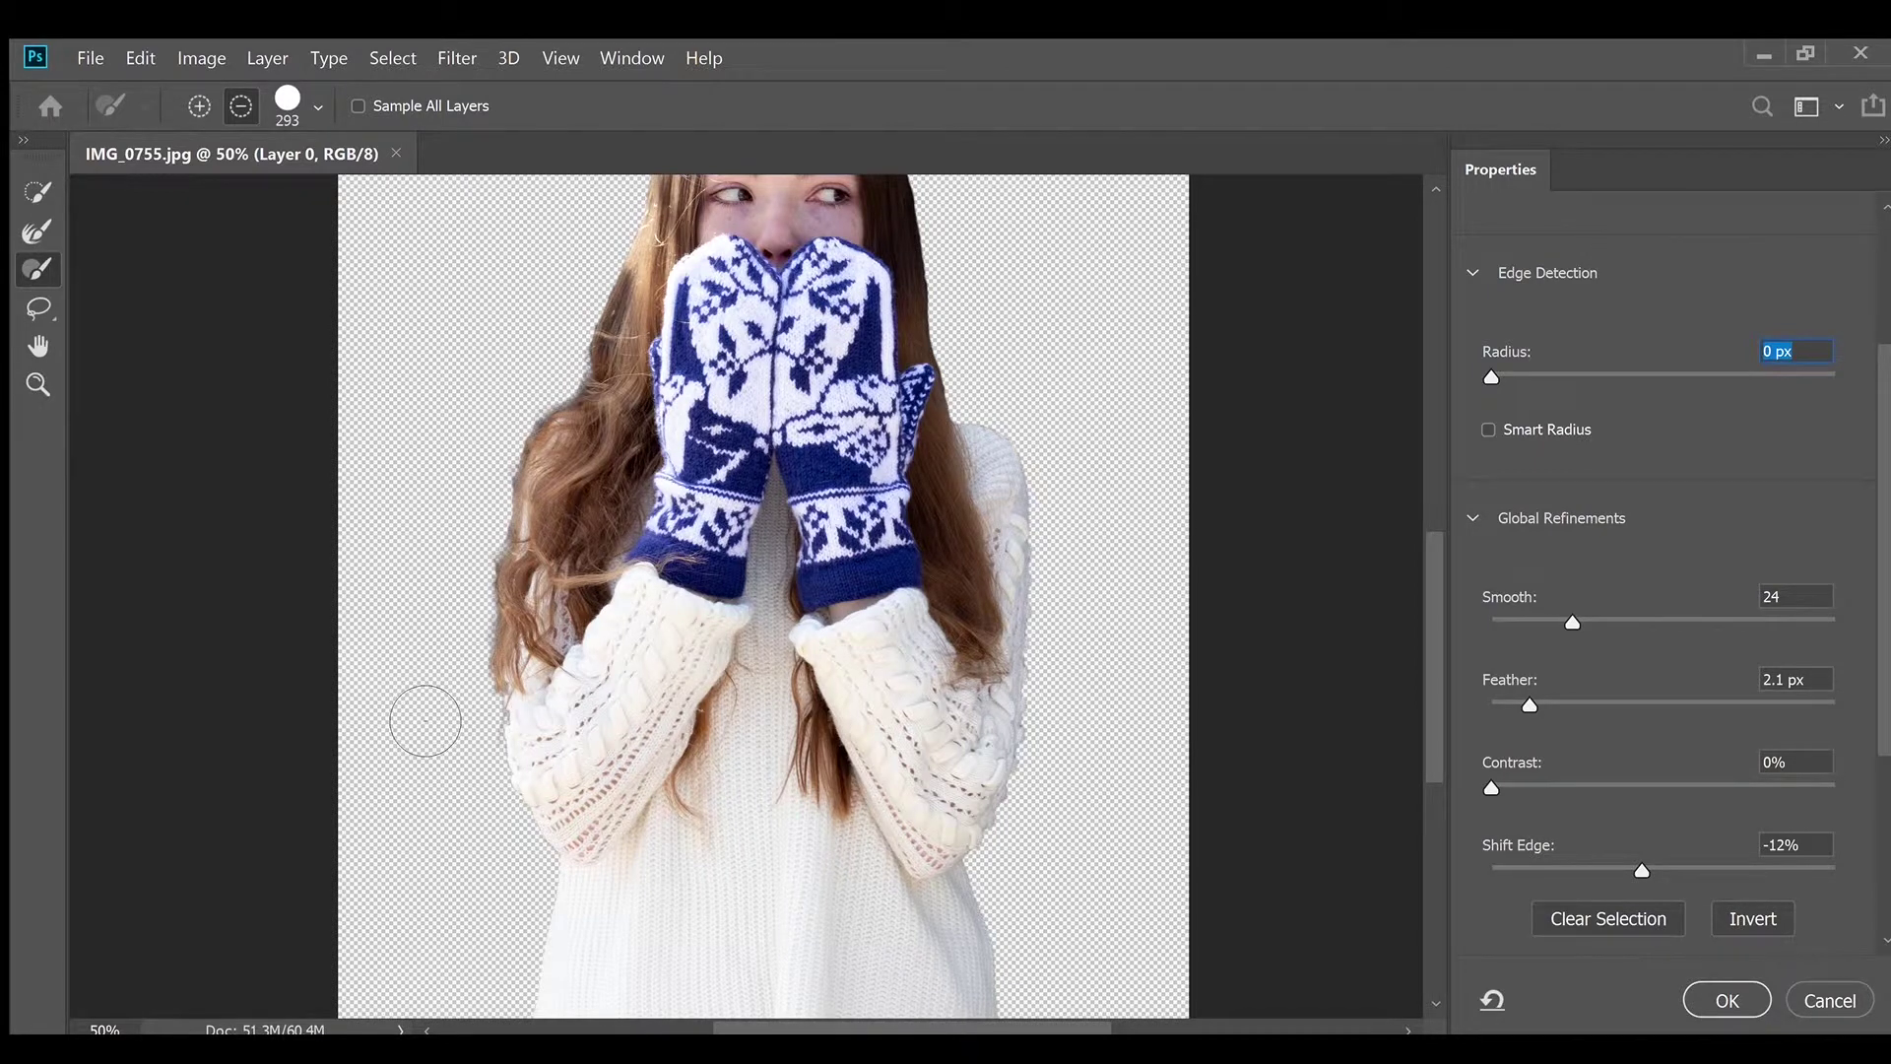
{"action": "key", "text": "Up"}
{"action": "key", "text": "Up"}
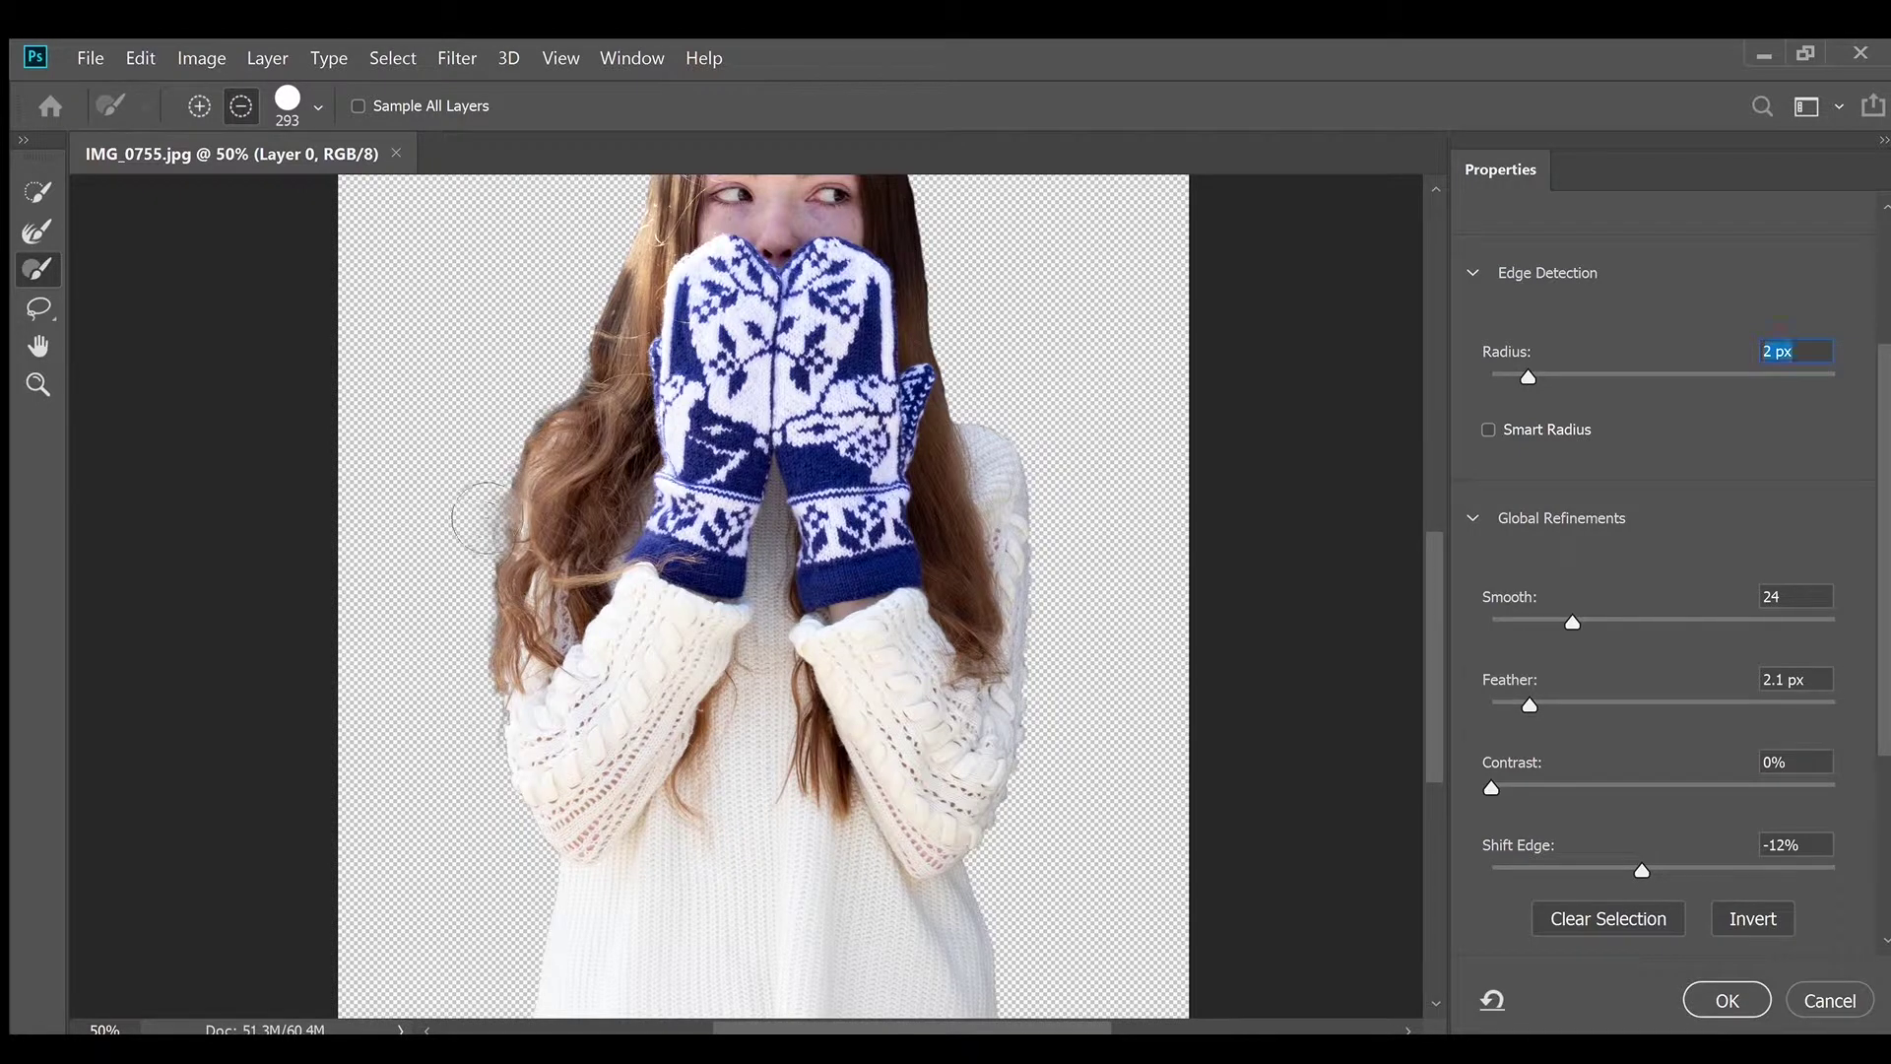
{"action": "key", "text": "Down"}
{"action": "key", "text": "Down"}
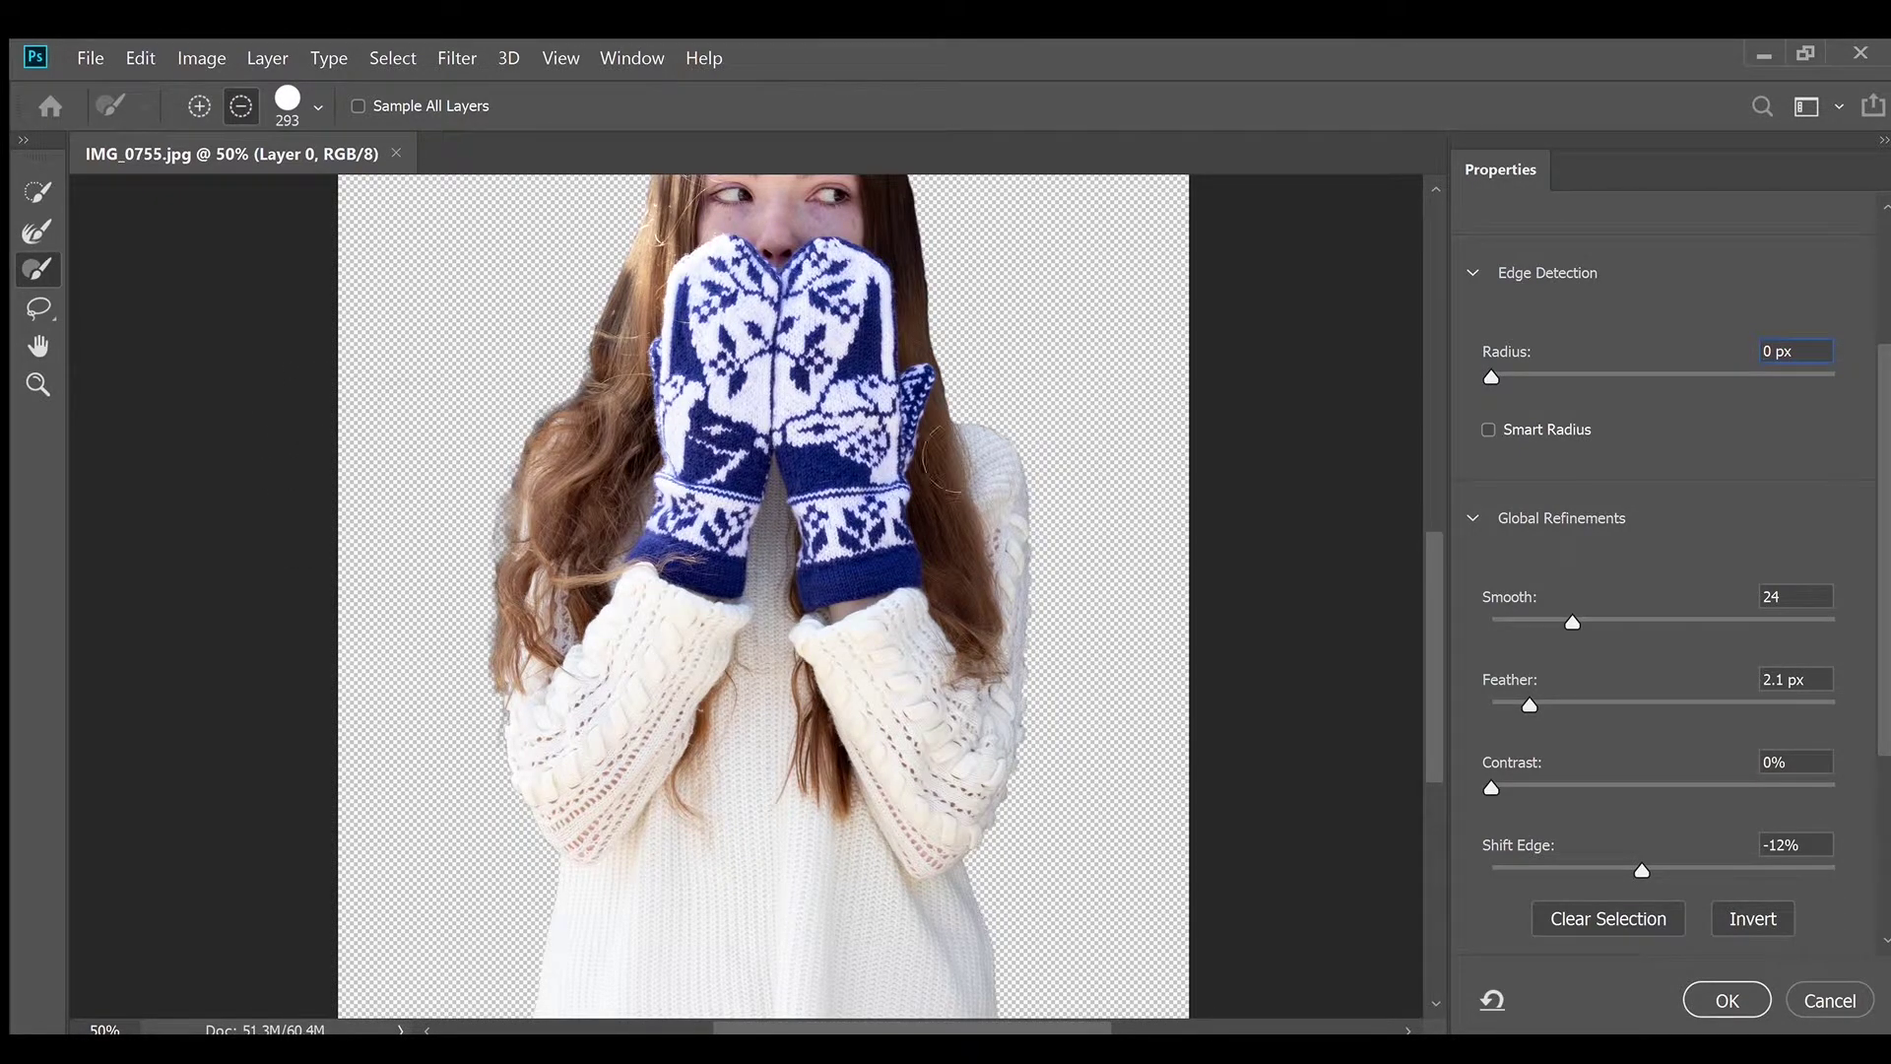
{"action": "scroll", "coordinate": [1594, 682], "scroll_direction": "up", "scroll_amount": 1}
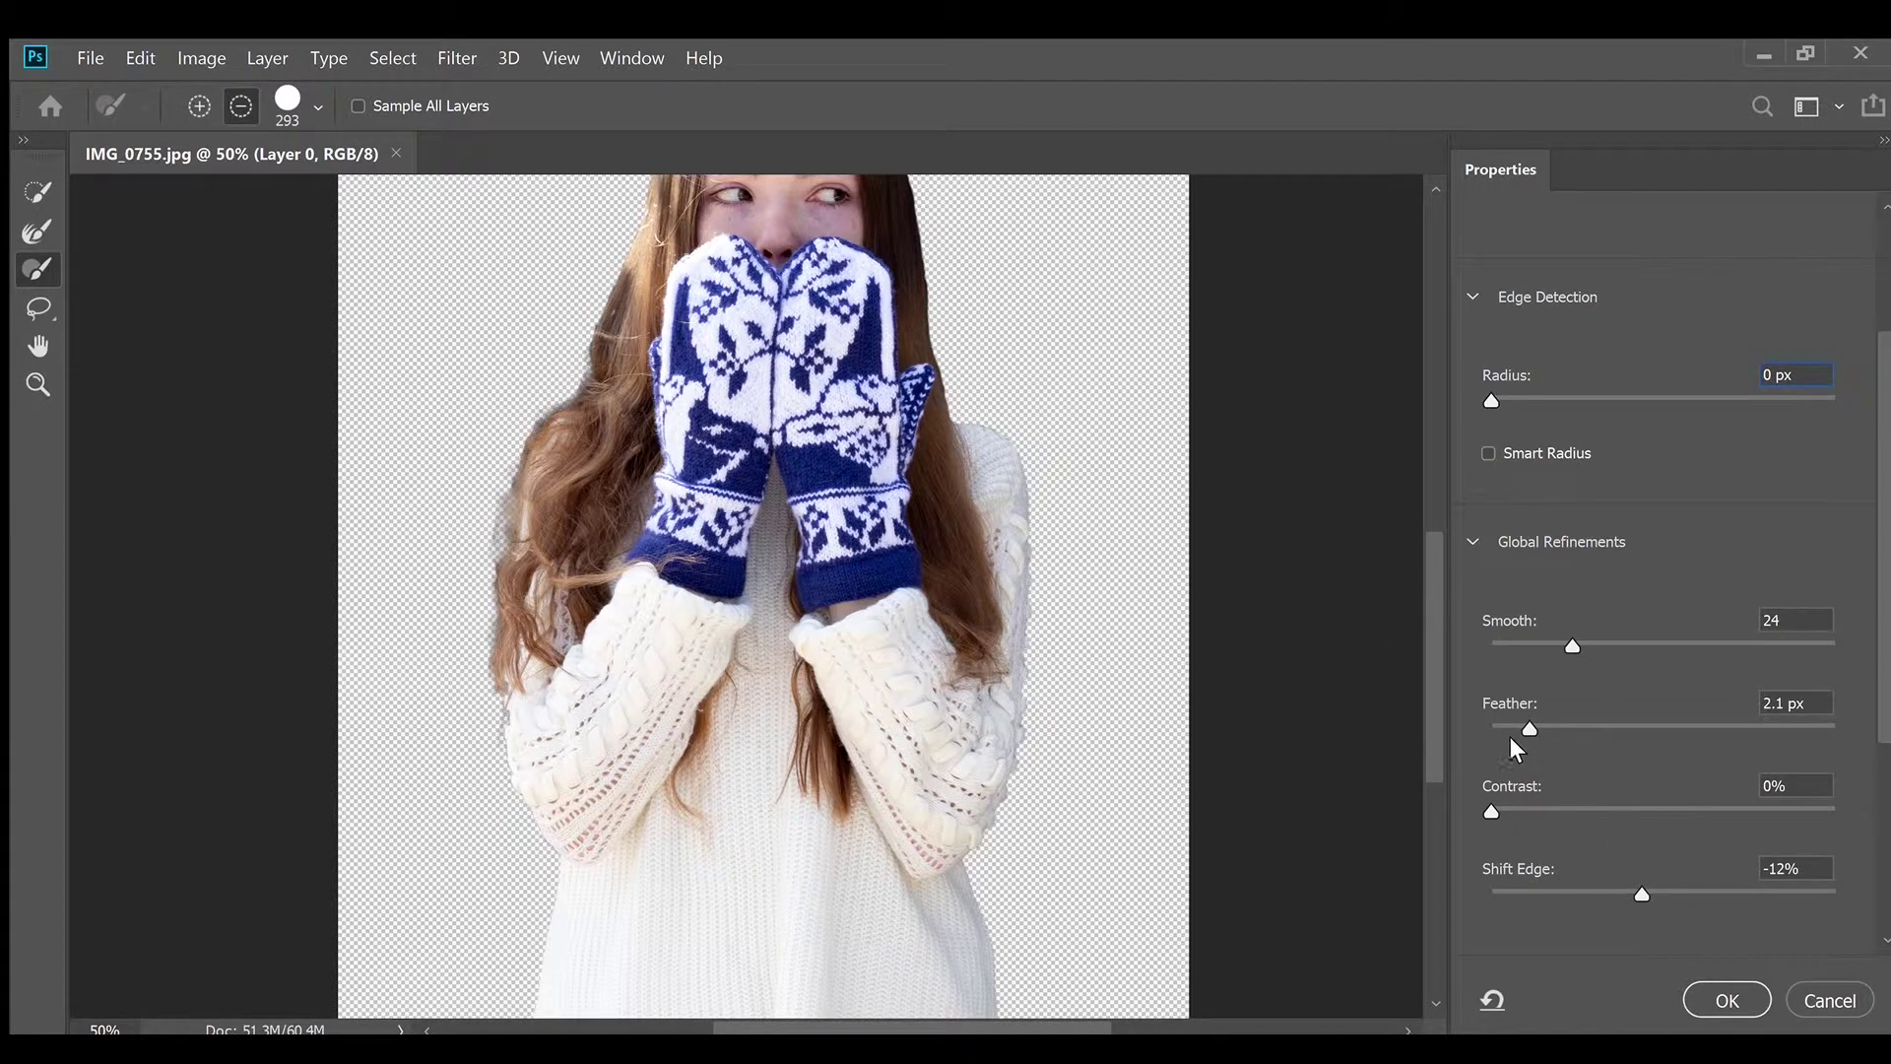
{"action": "left_click_drag", "start_coordinate": [1527, 726], "coordinate": [1572, 714]}
Output the refined selection as a New Layer with Layer Mask and confirm with OK
{"action": "key", "text": "ctrl+minus"}
{"action": "key", "text": "ctrl+minus"}
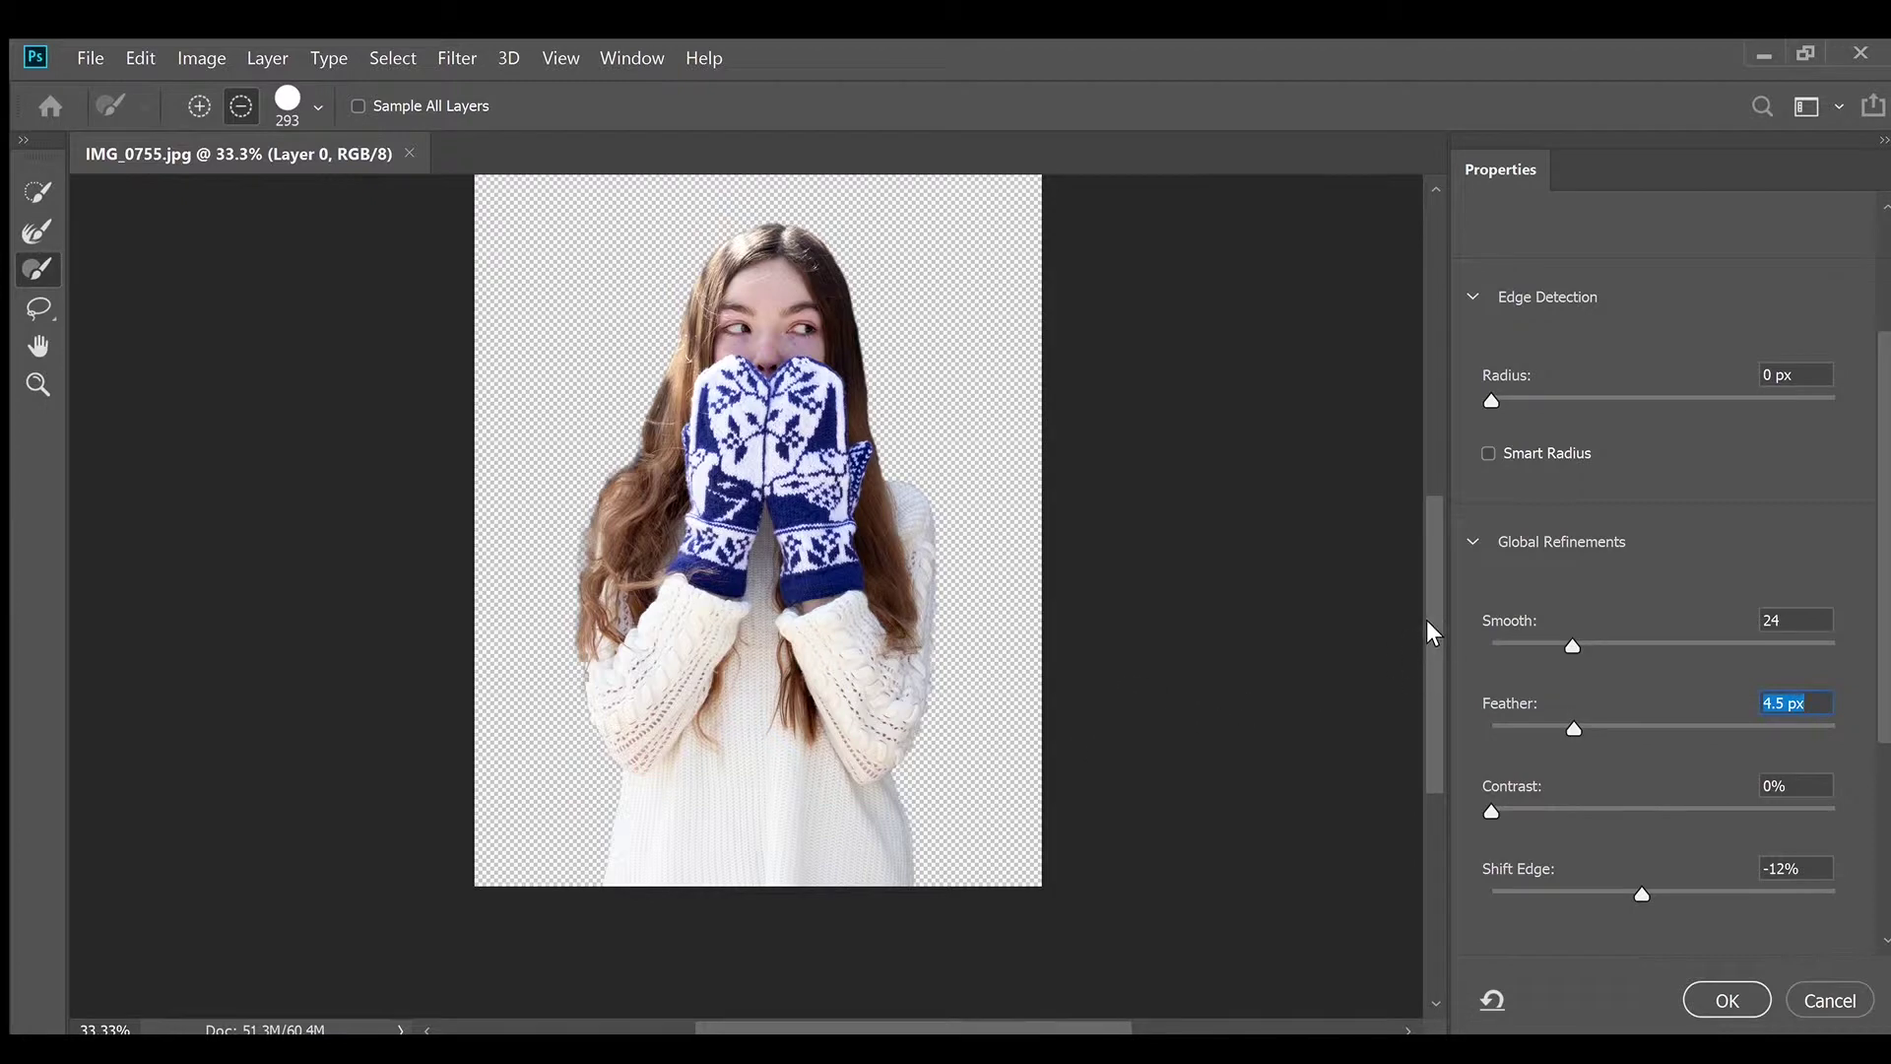
{"action": "mouse_move", "coordinate": [1426, 619]}
{"action": "left_mouse_down"}
{"action": "mouse_move", "coordinate": [1421, 557]}
{"action": "mouse_move", "coordinate": [1422, 593]}
{"action": "left_mouse_up"}
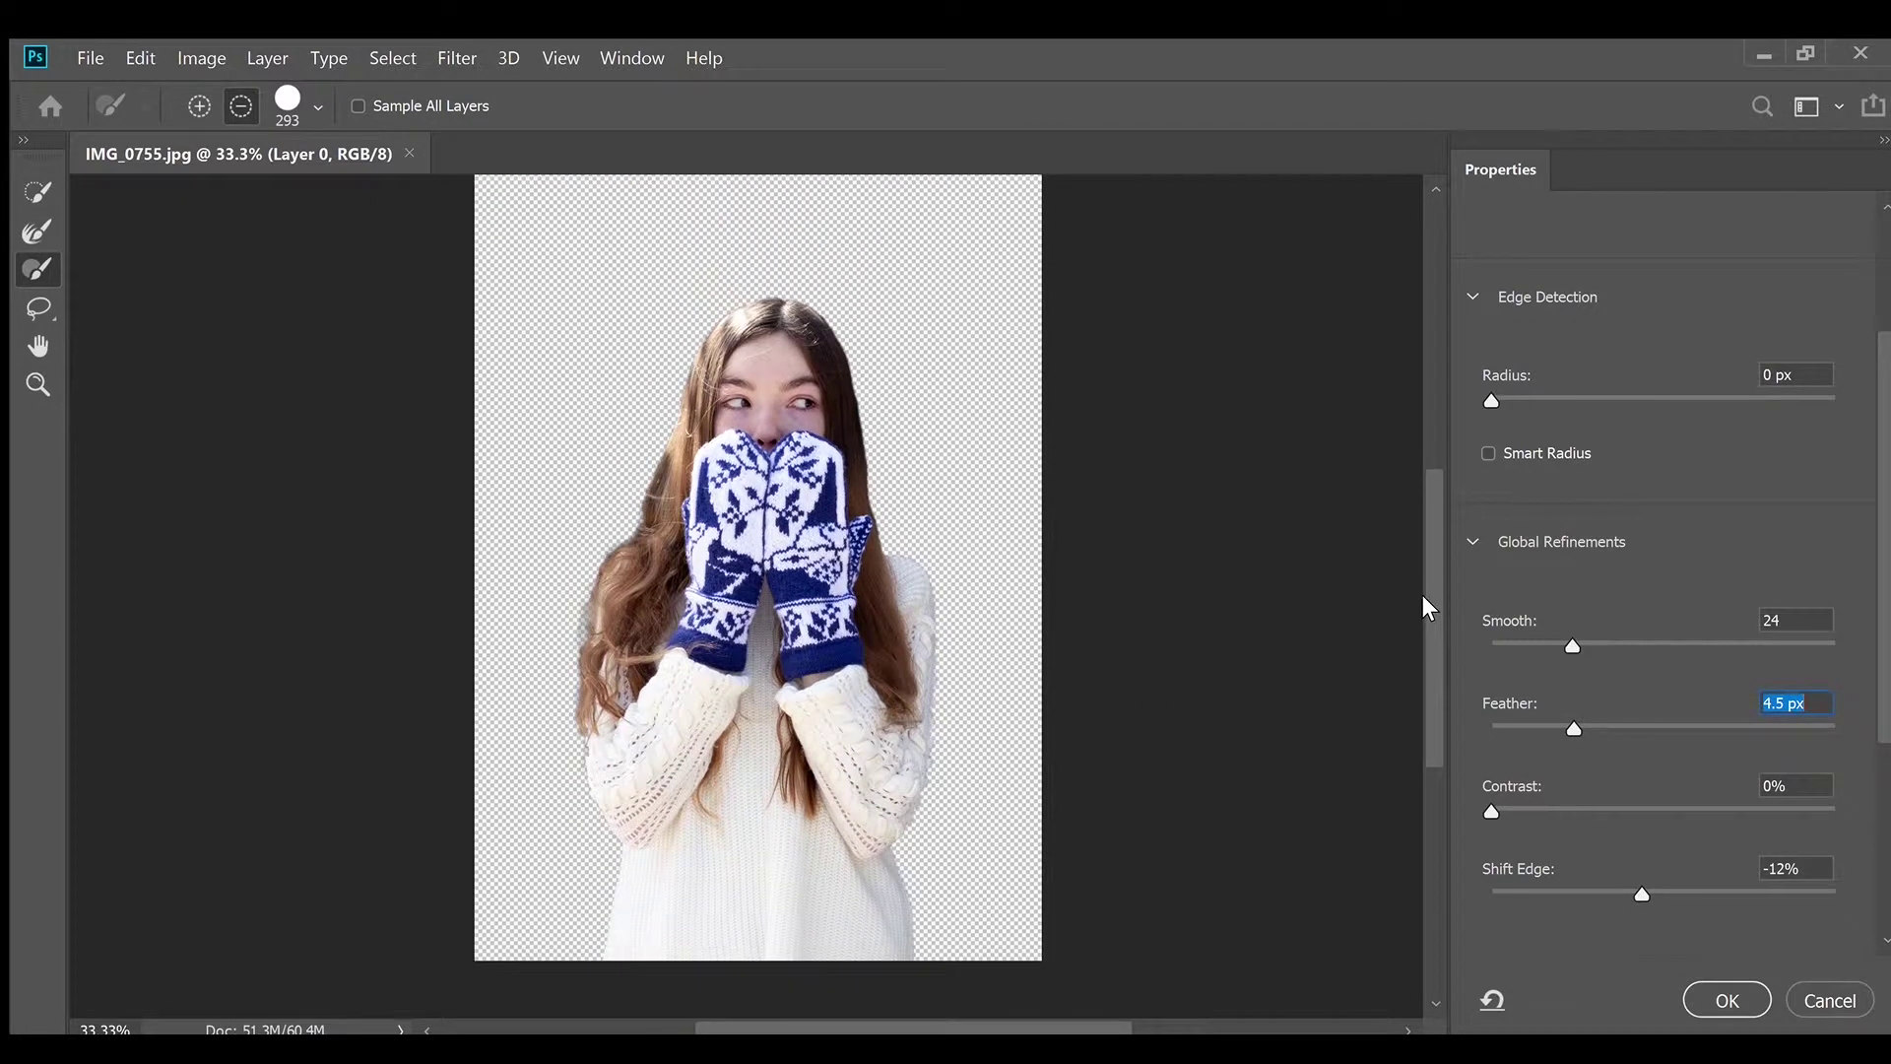
{"action": "key", "text": "Tab"}
{"action": "key", "text": "Tab"}
{"action": "key", "text": "Tab"}
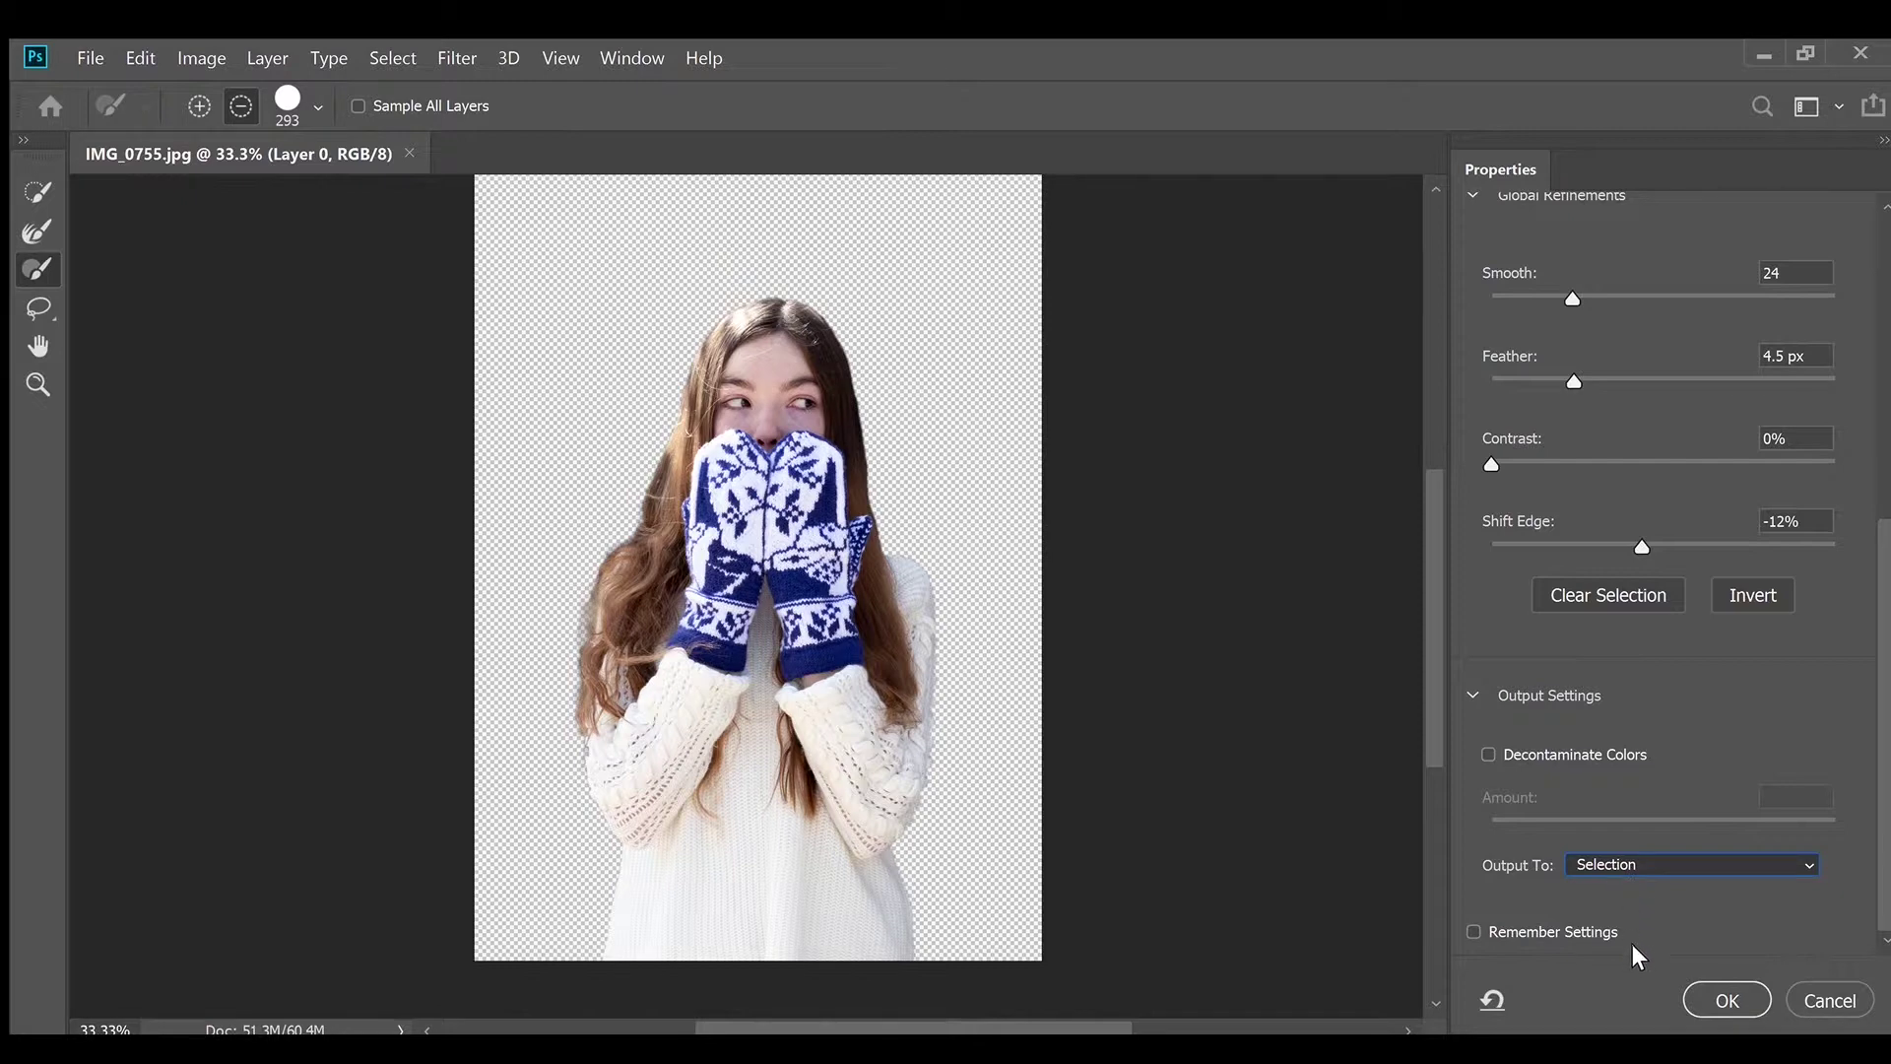
{"action": "key", "text": "Down"}
{"action": "key", "text": "Down"}
{"action": "key", "text": "Down"}
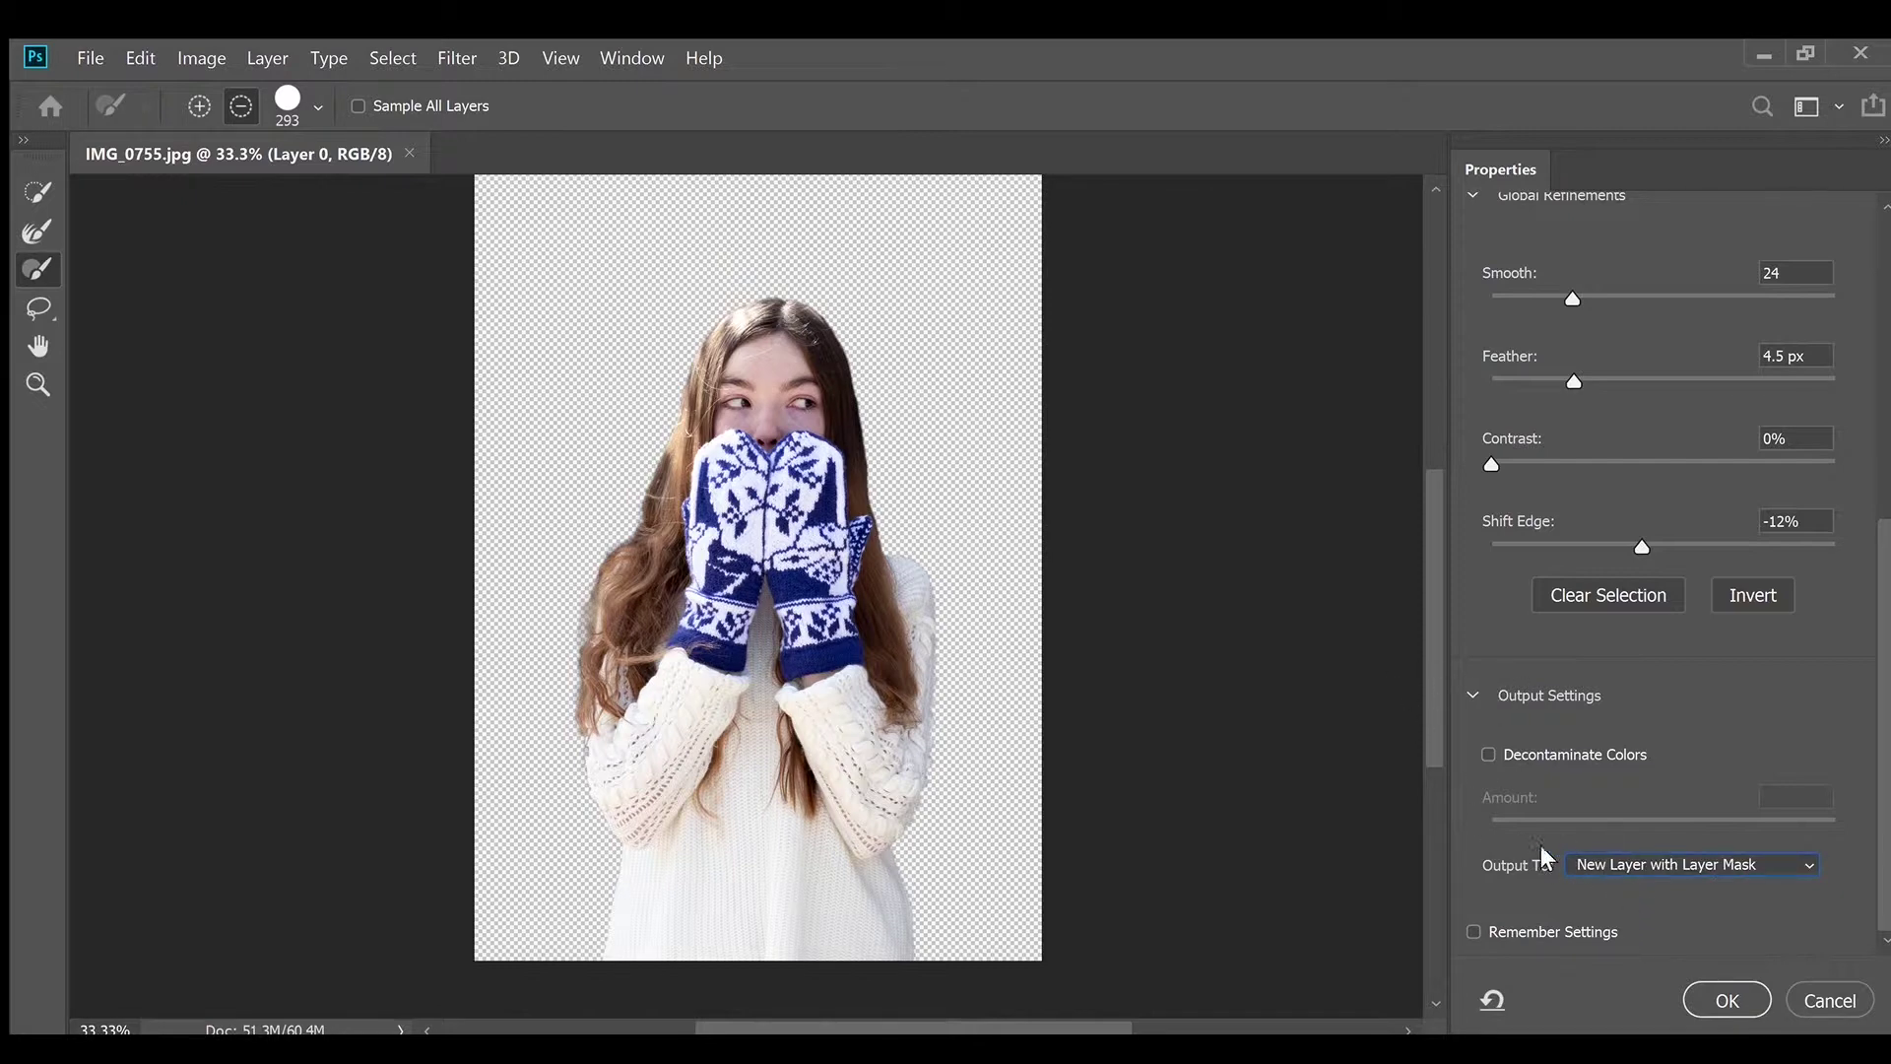
{"action": "left_click", "coordinate": [1726, 1000]}
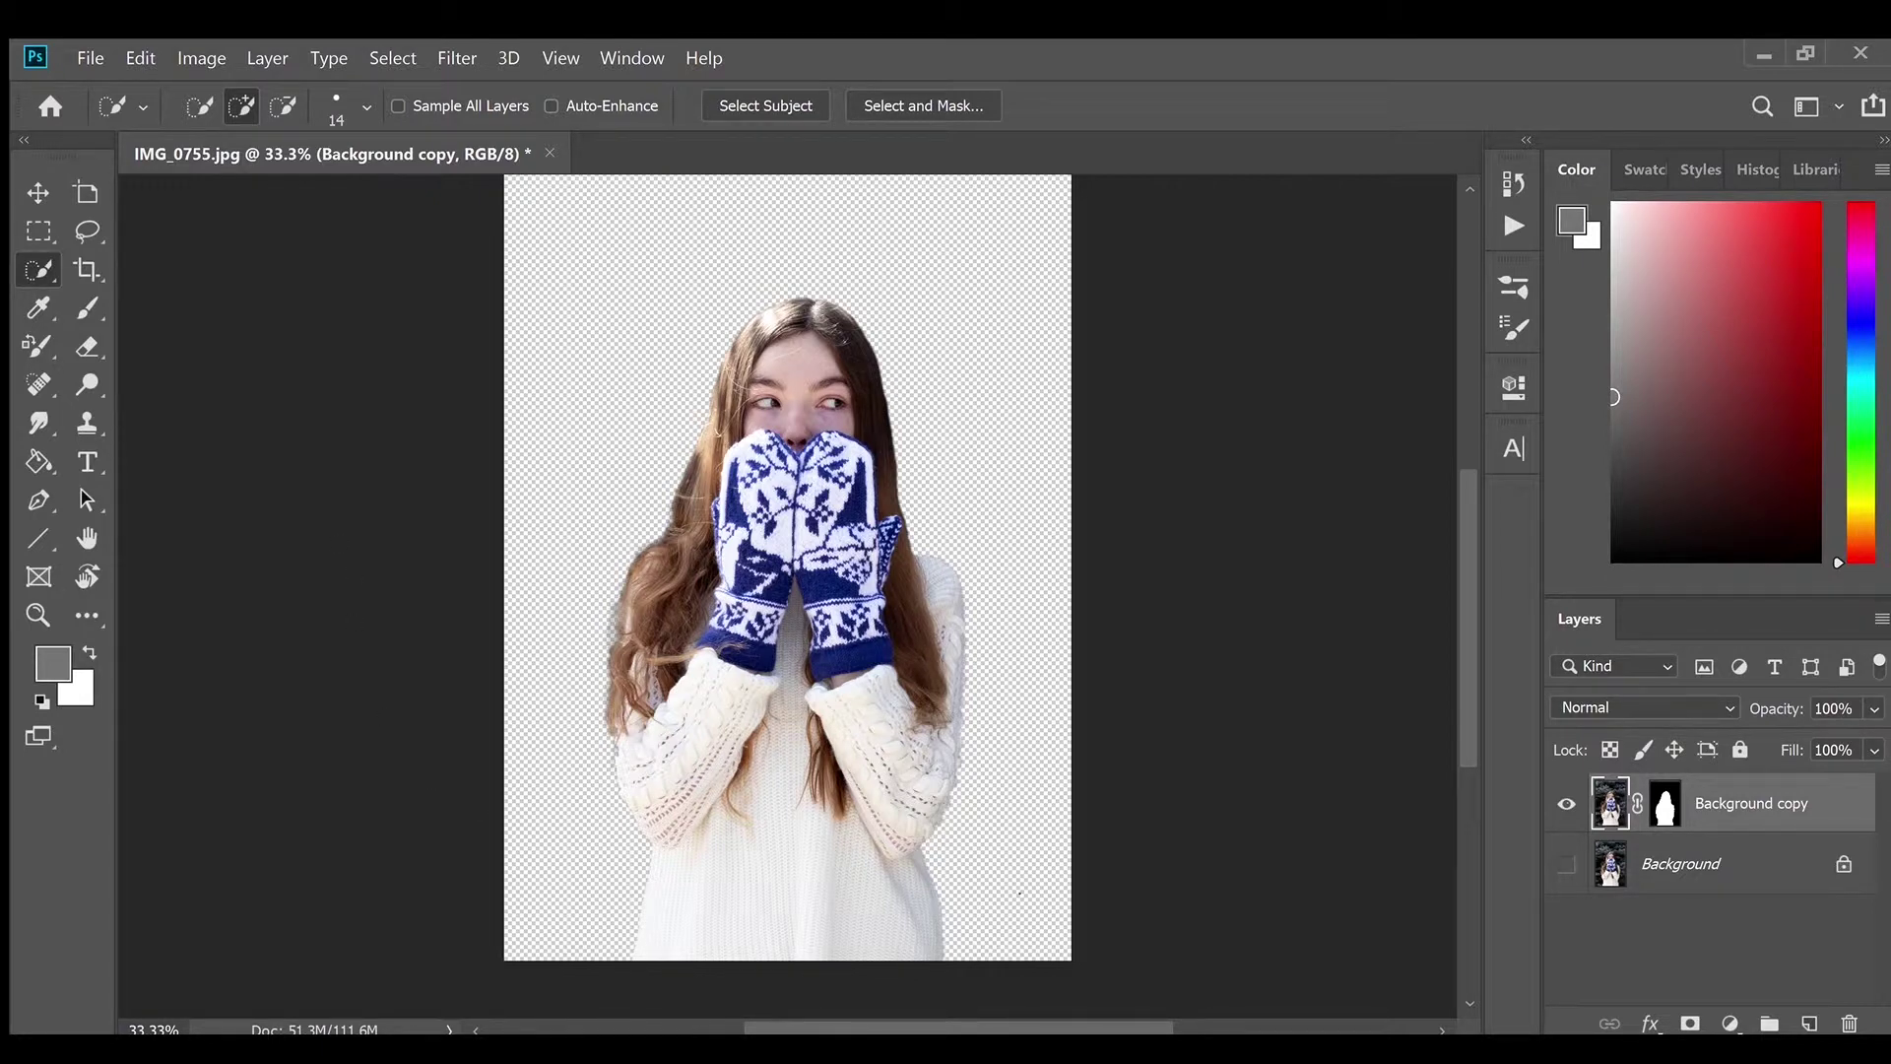
Add a new Layer 1 above Background and fill it grey with the Paint Bucket
{"action": "left_click", "coordinate": [1682, 872]}
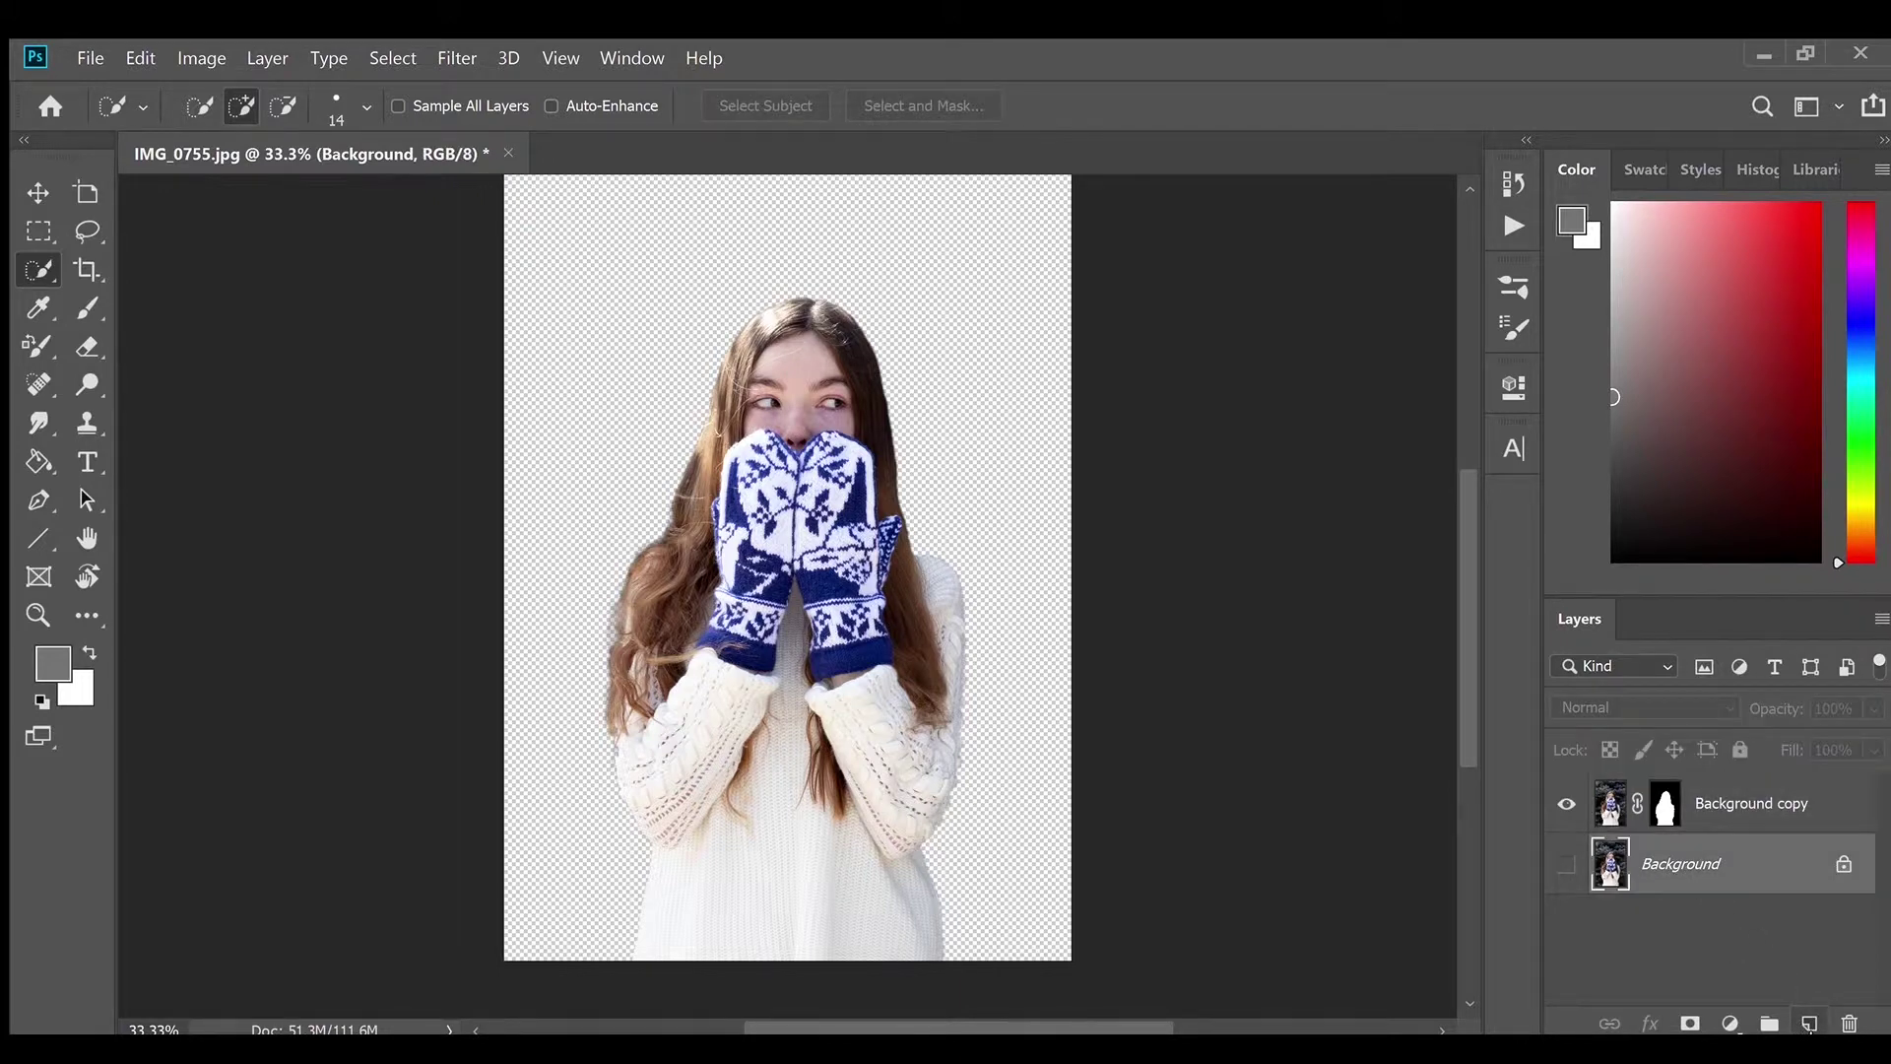
{"action": "left_click", "coordinate": [1809, 1025]}
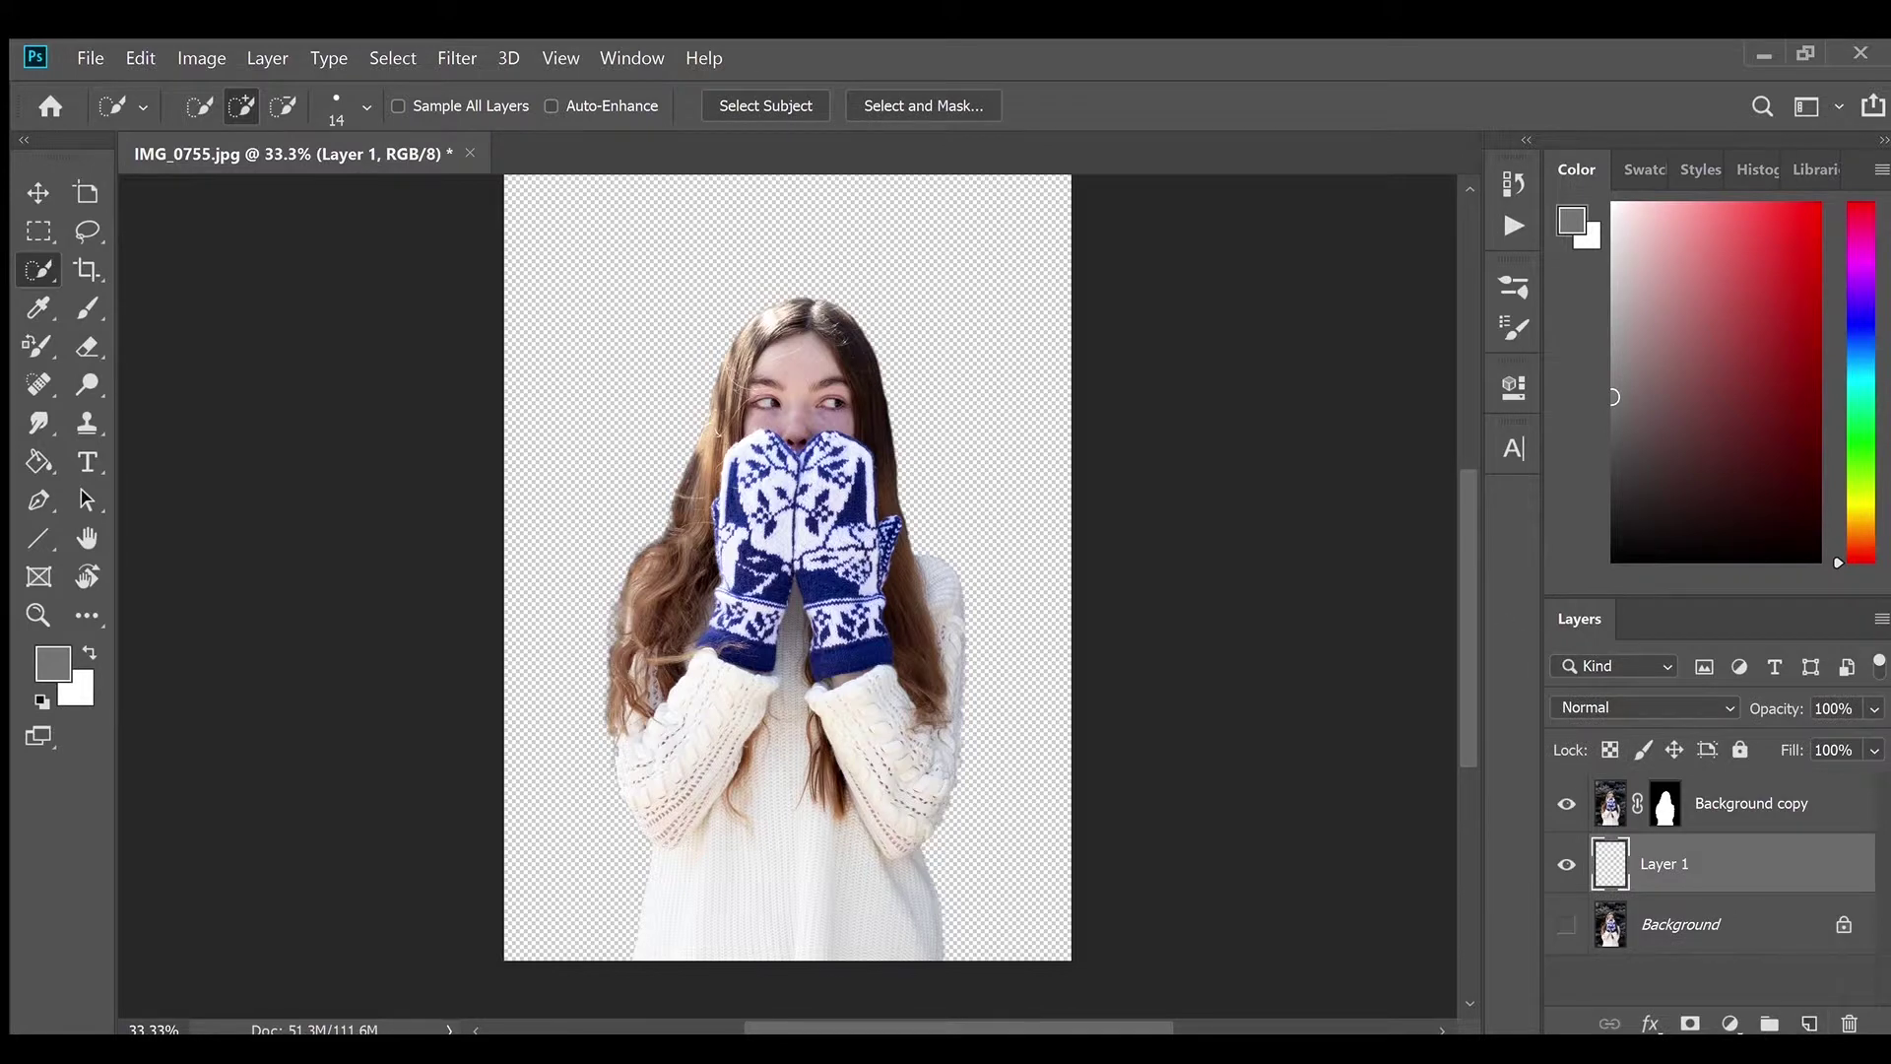
{"action": "left_click", "coordinate": [38, 461]}
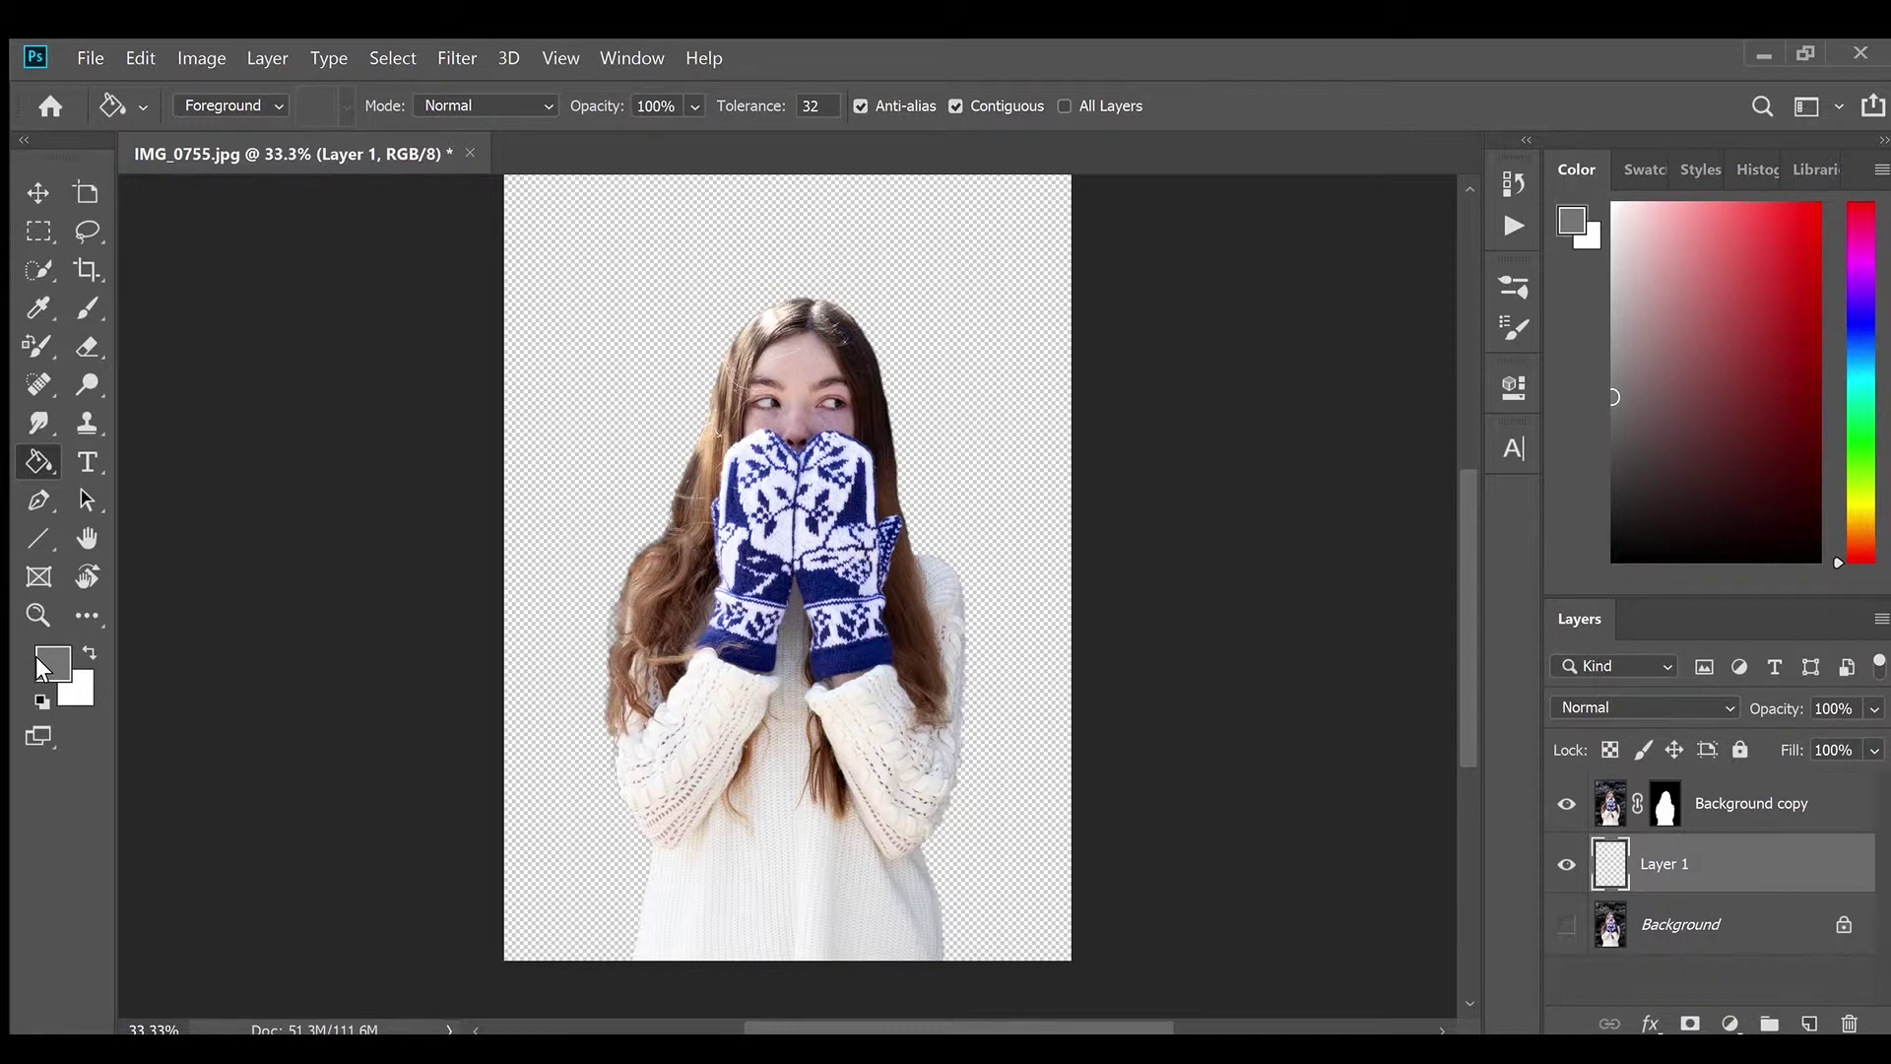
{"action": "left_click", "coordinate": [579, 440]}
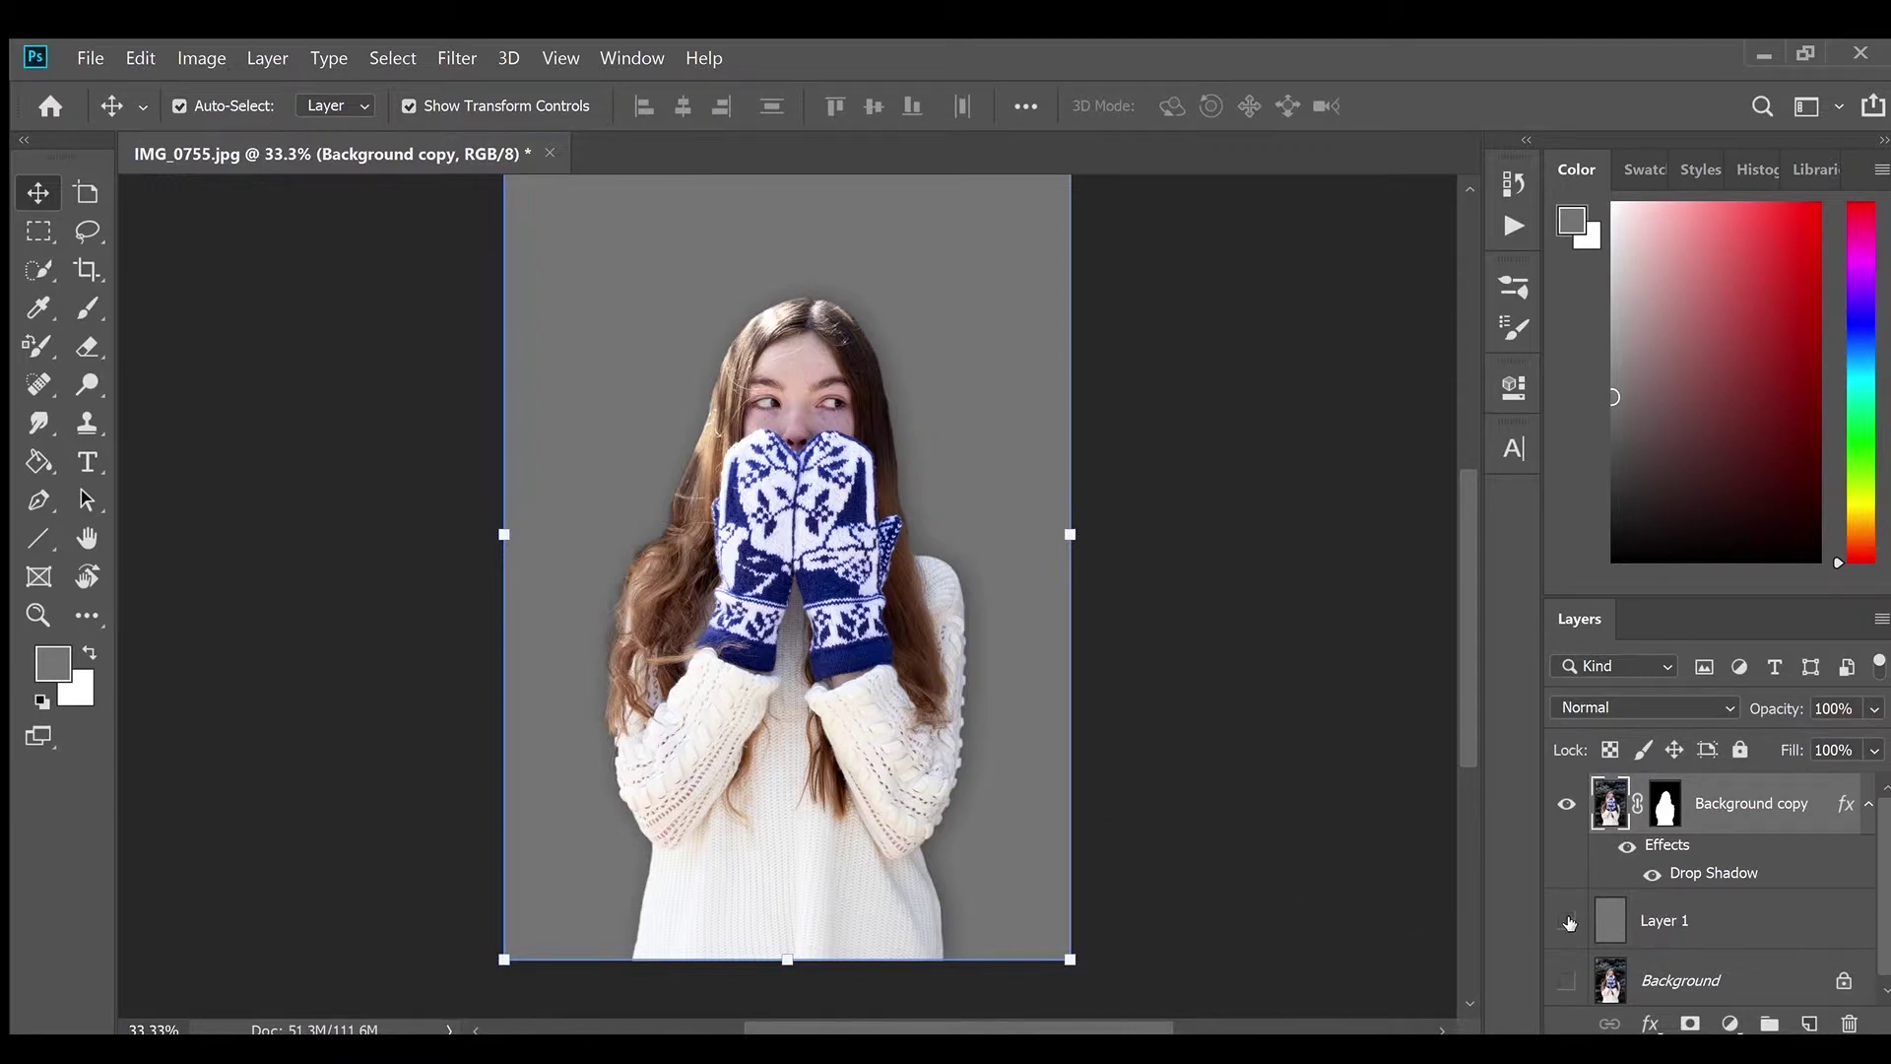
Hide the grey Layer 1 and move the cut-out girl slightly up and left
{"action": "left_click", "coordinate": [1567, 921]}
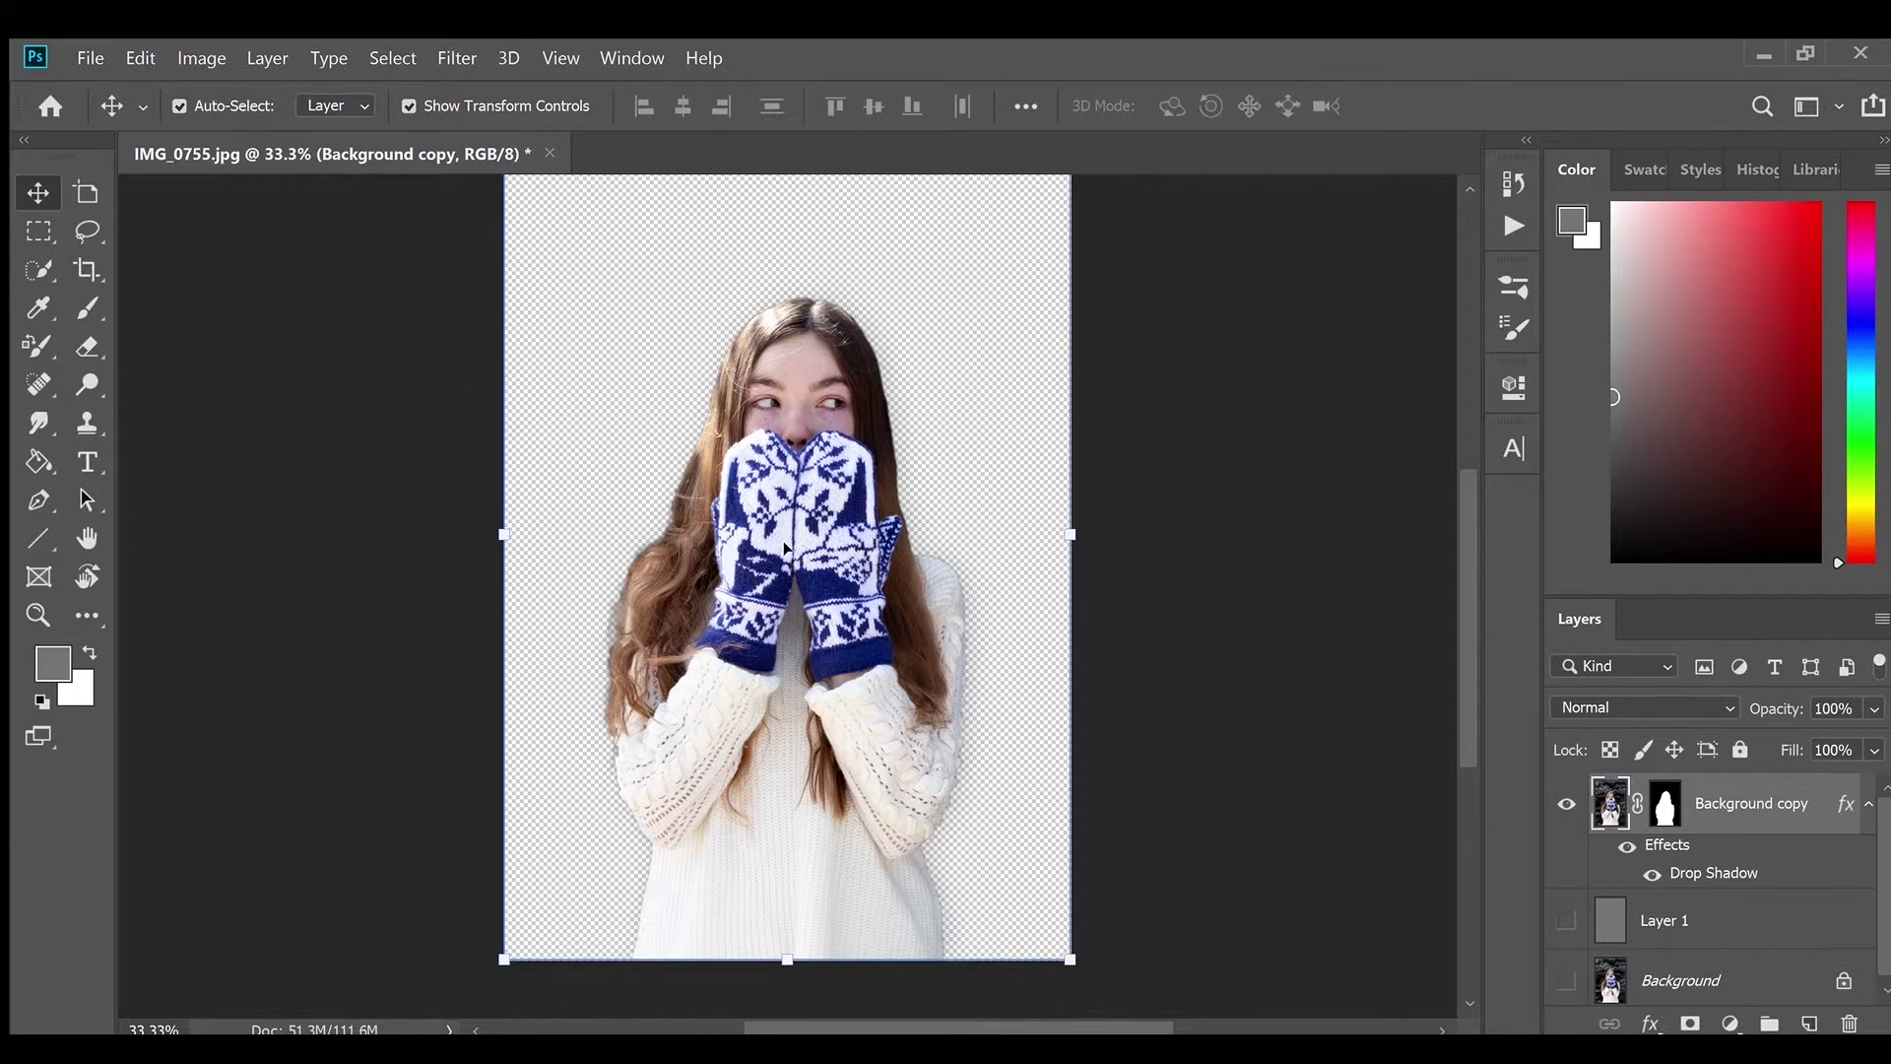
{"action": "left_click_drag", "start_coordinate": [788, 552], "coordinate": [667, 554]}
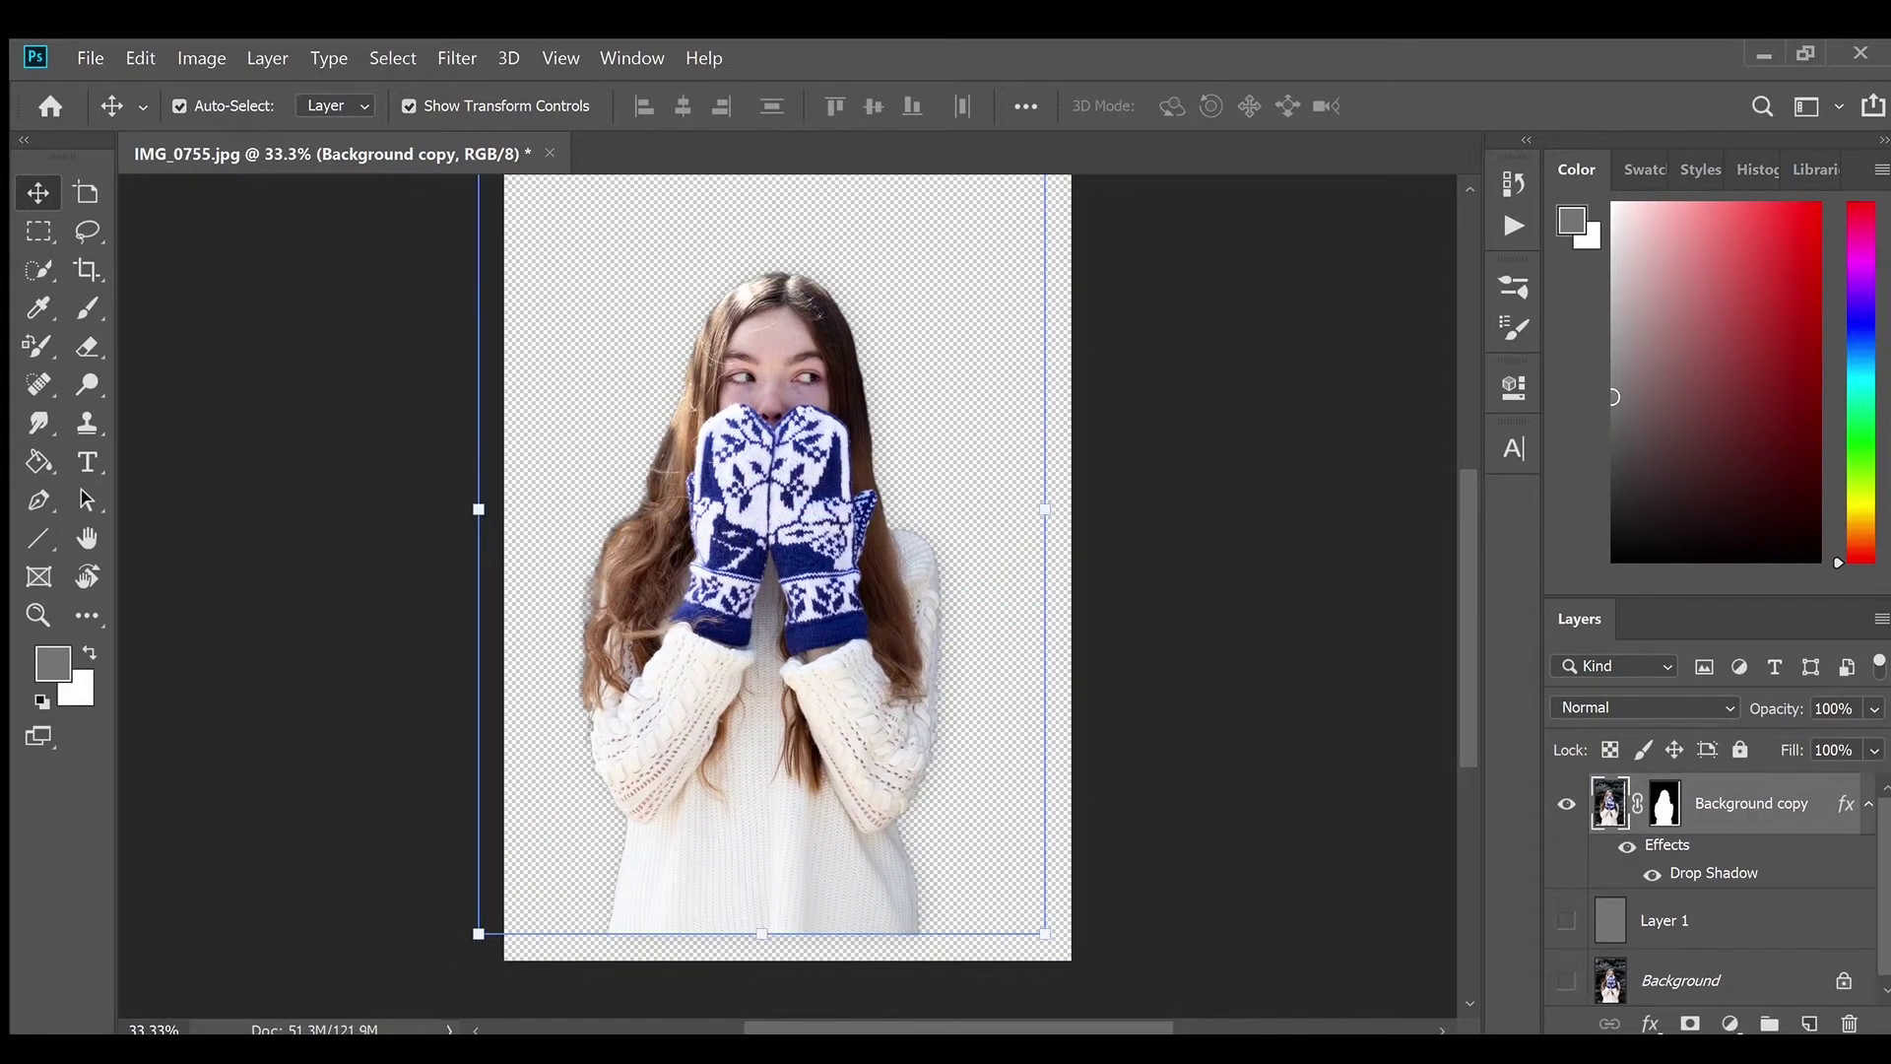